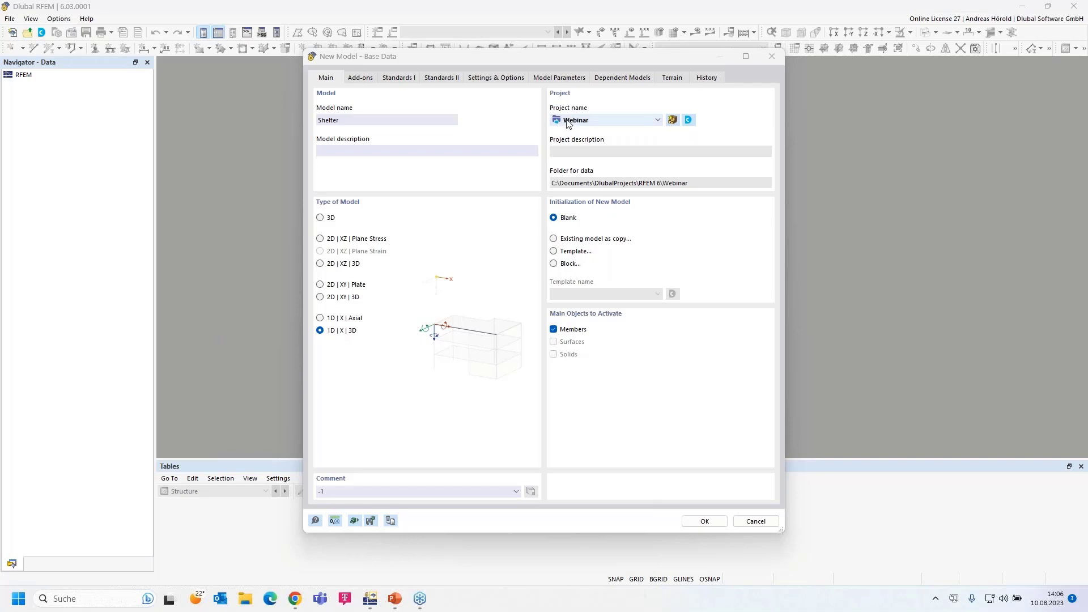
# Keep Webinar as the project and set the model type to 3D
pyautogui.click(656, 121)
pyautogui.click(656, 121)
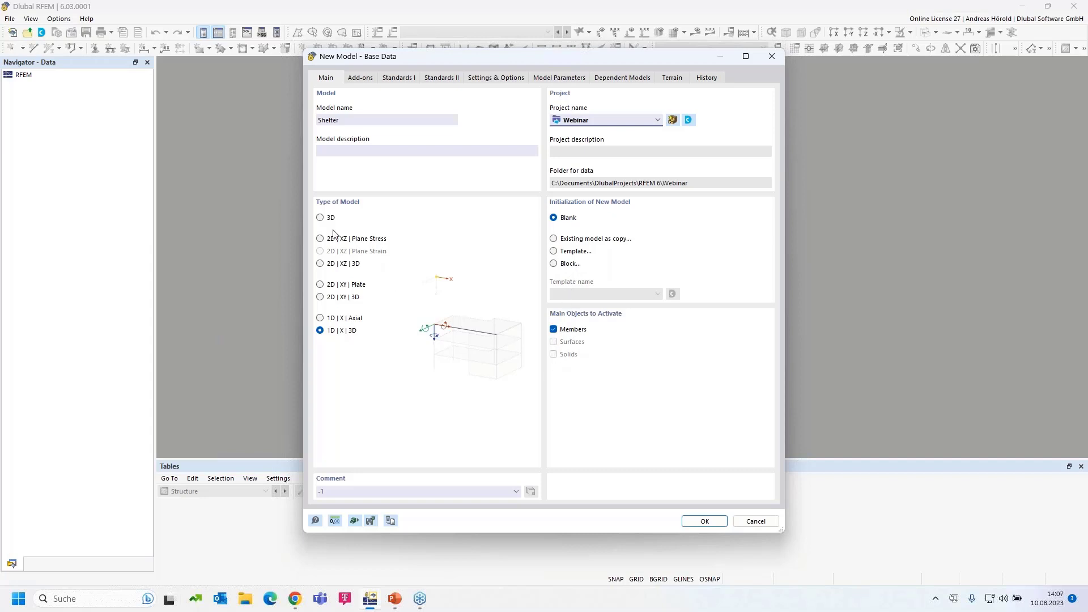
pyautogui.click(320, 218)
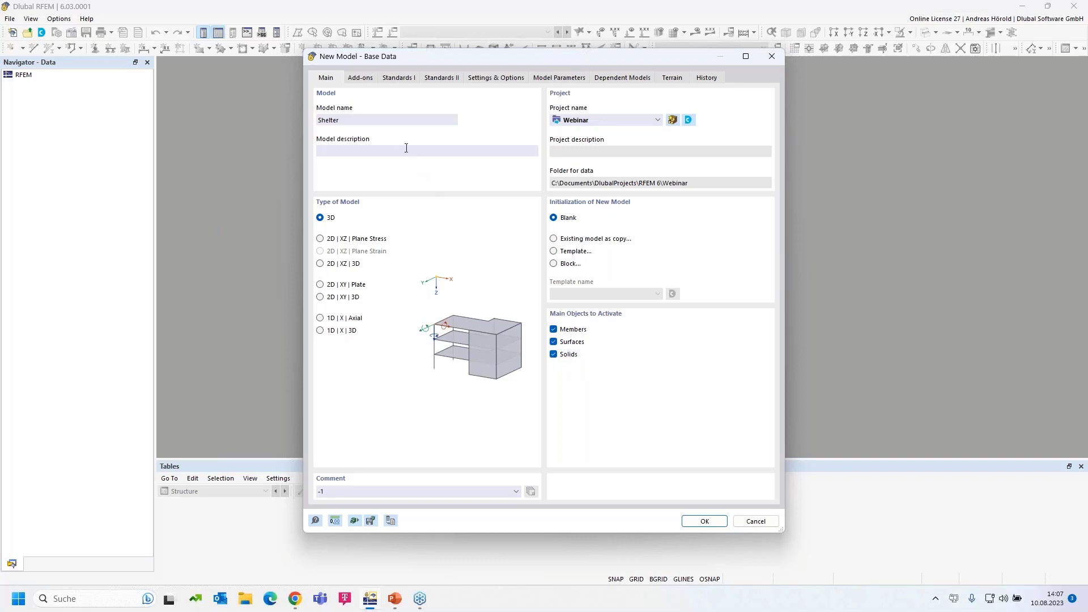
pyautogui.click(360, 77)
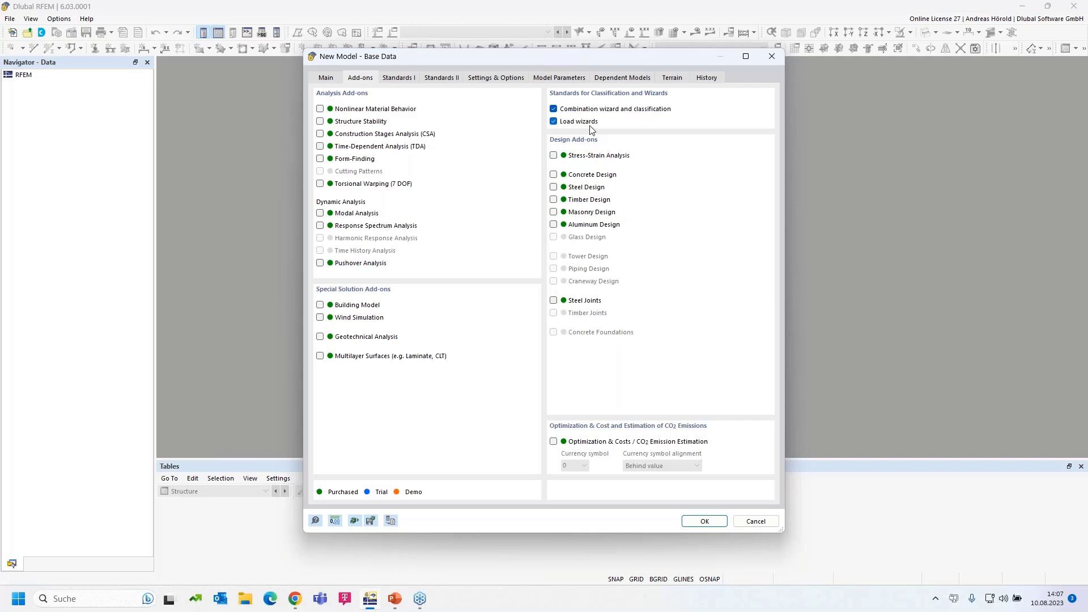
# Tick Steel Design and Timber Design under Design Add-ons
pyautogui.click(554, 188)
pyautogui.click(553, 199)
# Set combinations to EN 1990 Base + Timber with DIN 2012-08, and load wizards to EN 1991 with DIN 2019-04
pyautogui.click(397, 79)
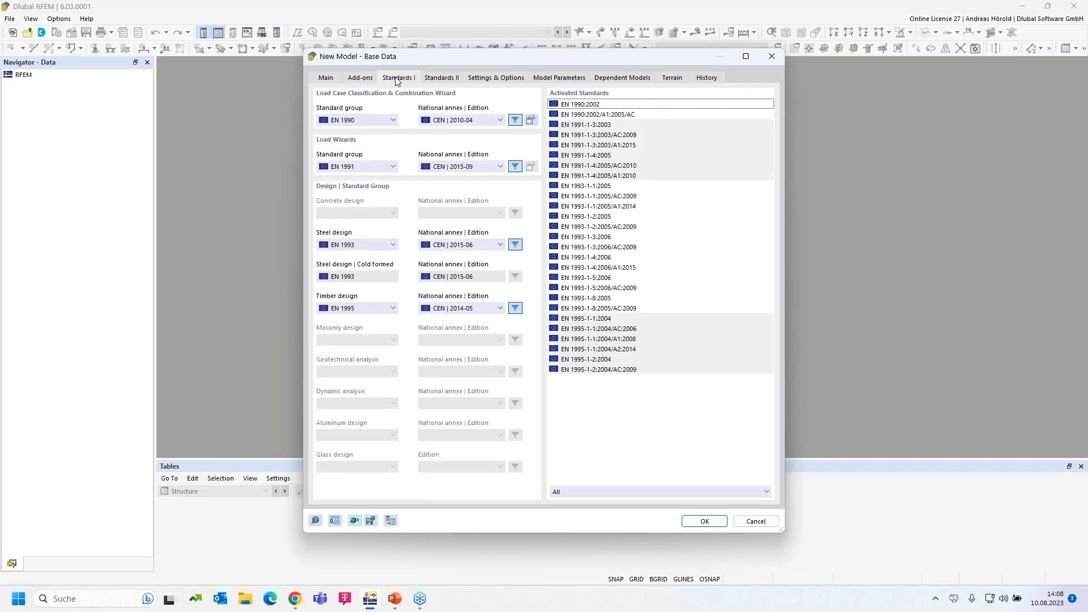
pyautogui.click(371, 120)
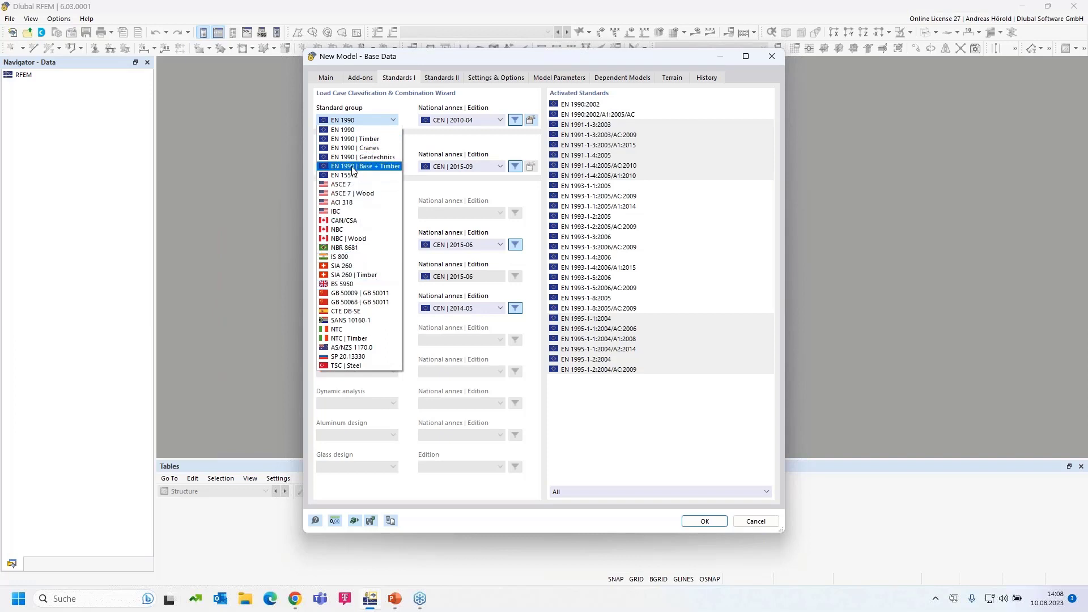
pyautogui.click(388, 171)
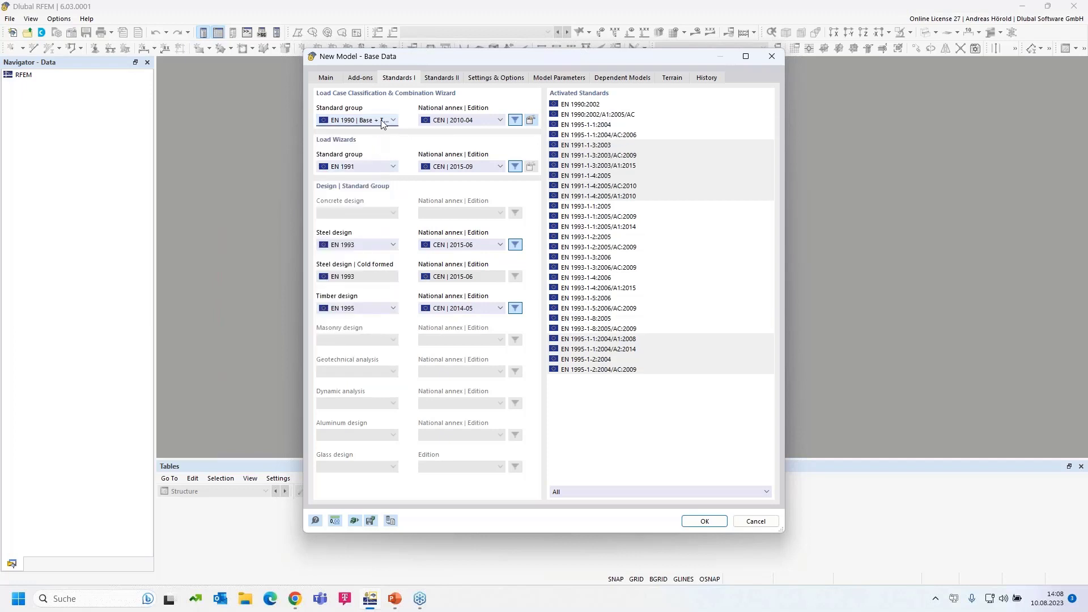
pyautogui.click(474, 120)
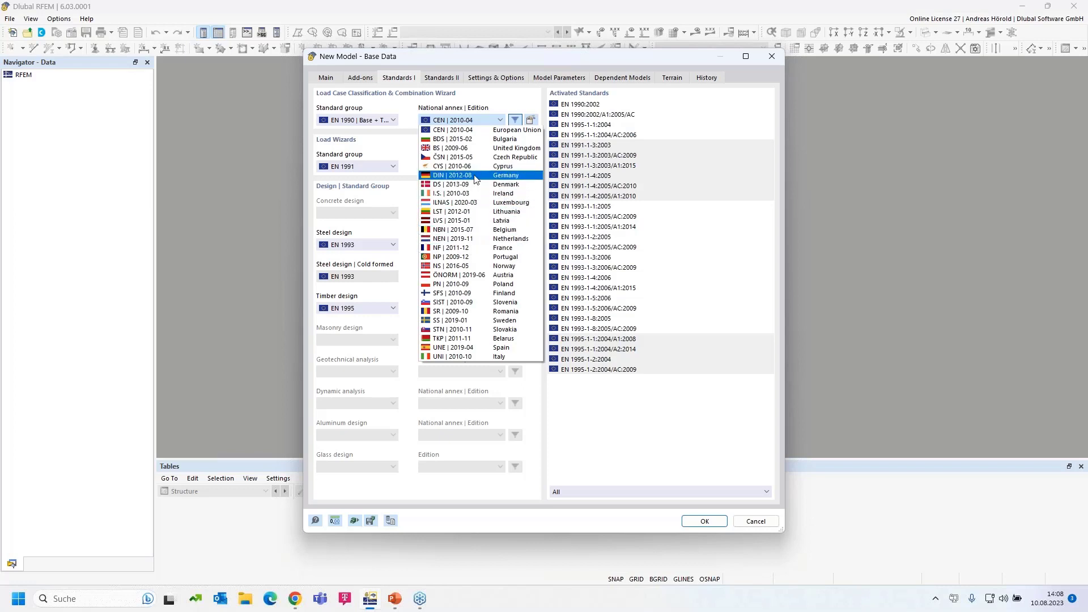
pyautogui.click(475, 179)
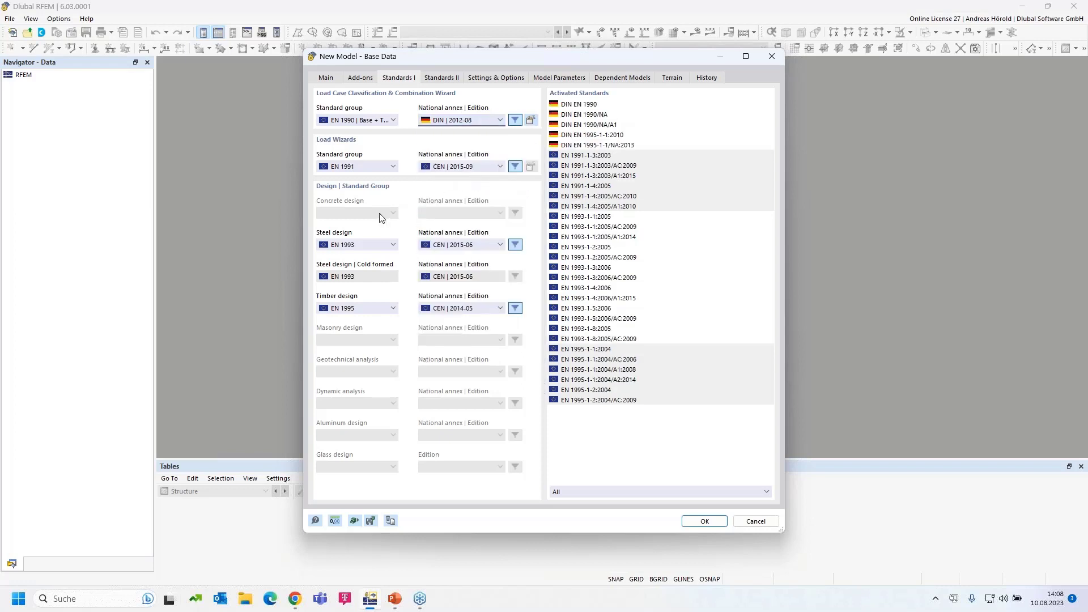
pyautogui.click(363, 166)
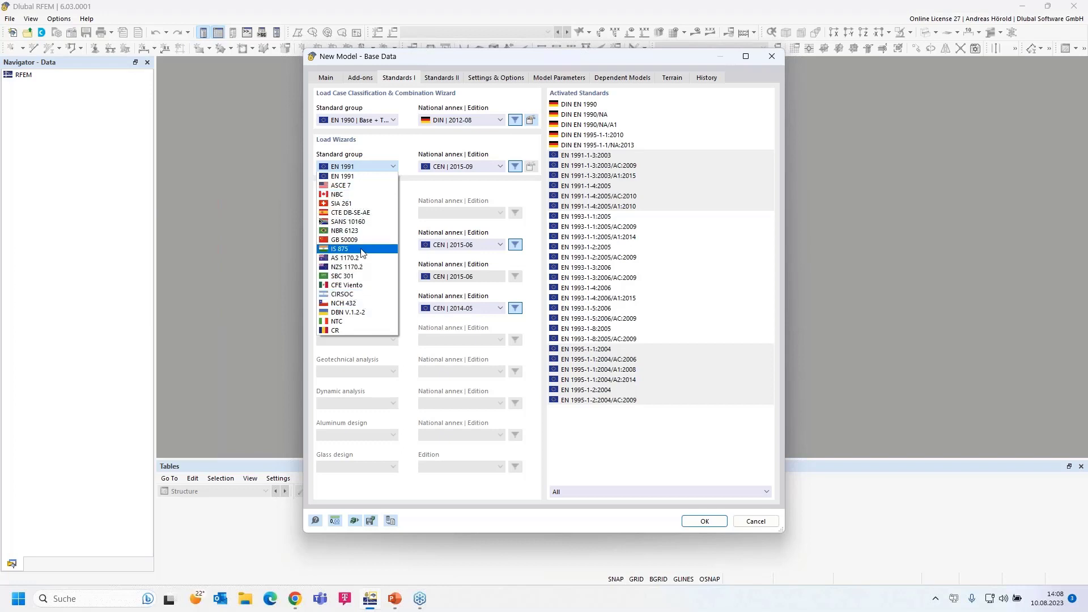
pyautogui.click(358, 177)
pyautogui.click(460, 168)
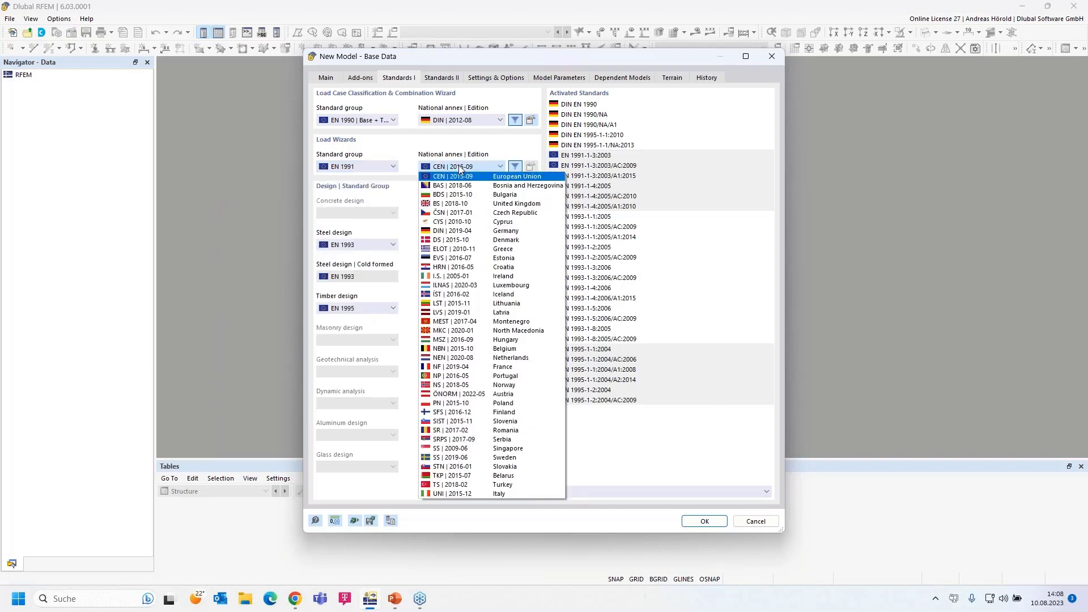
pyautogui.click(499, 232)
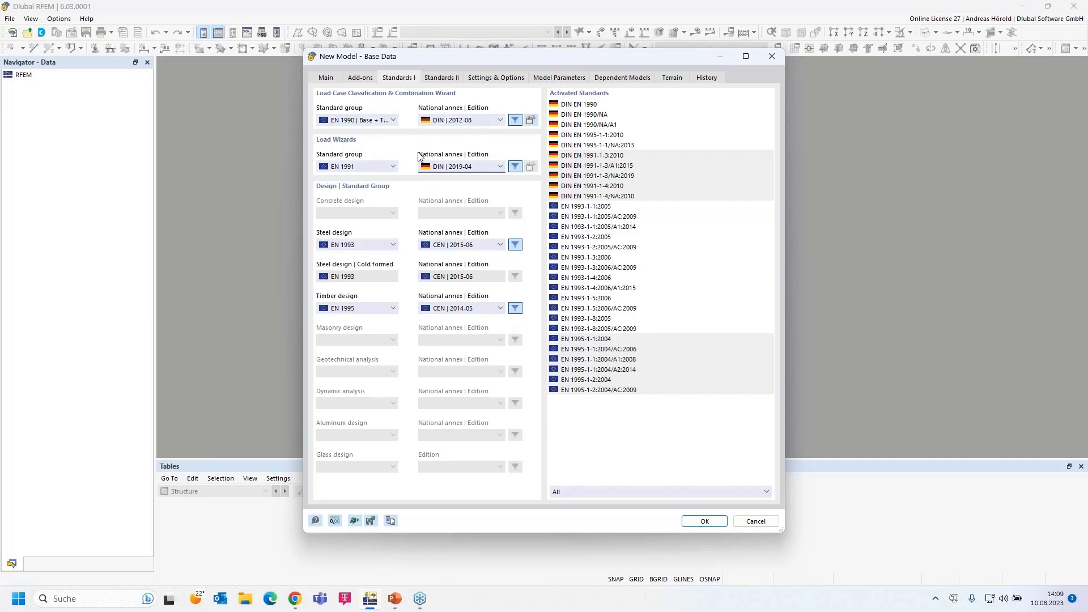
# Use EN 1993 with DIN 2020-11 for steel and EN 1995 with DIN 2014-07 for timber design
pyautogui.click(370, 244)
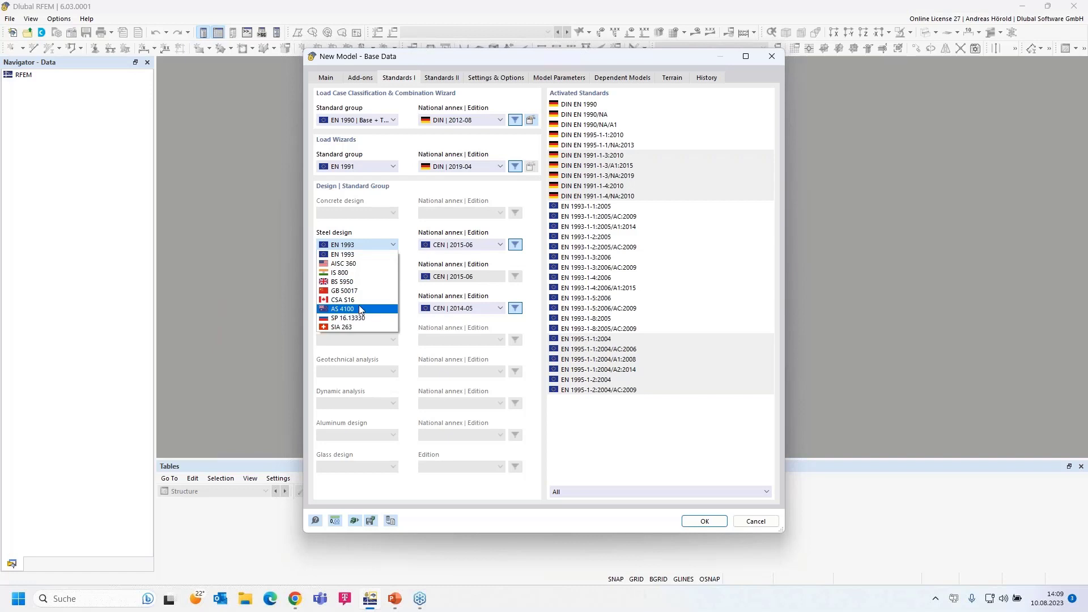
pyautogui.click(364, 258)
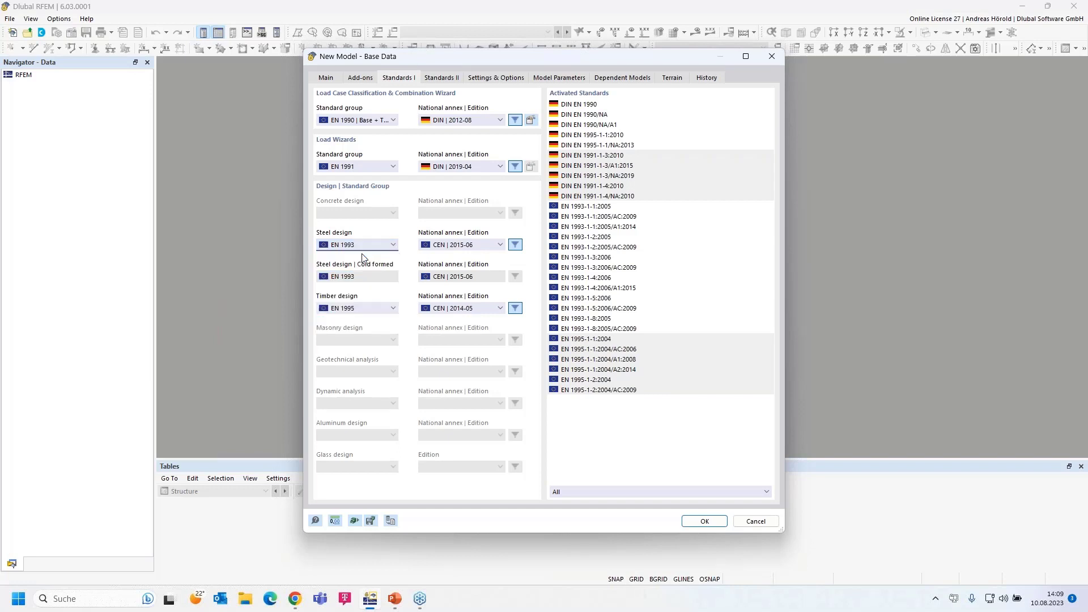
pyautogui.click(478, 247)
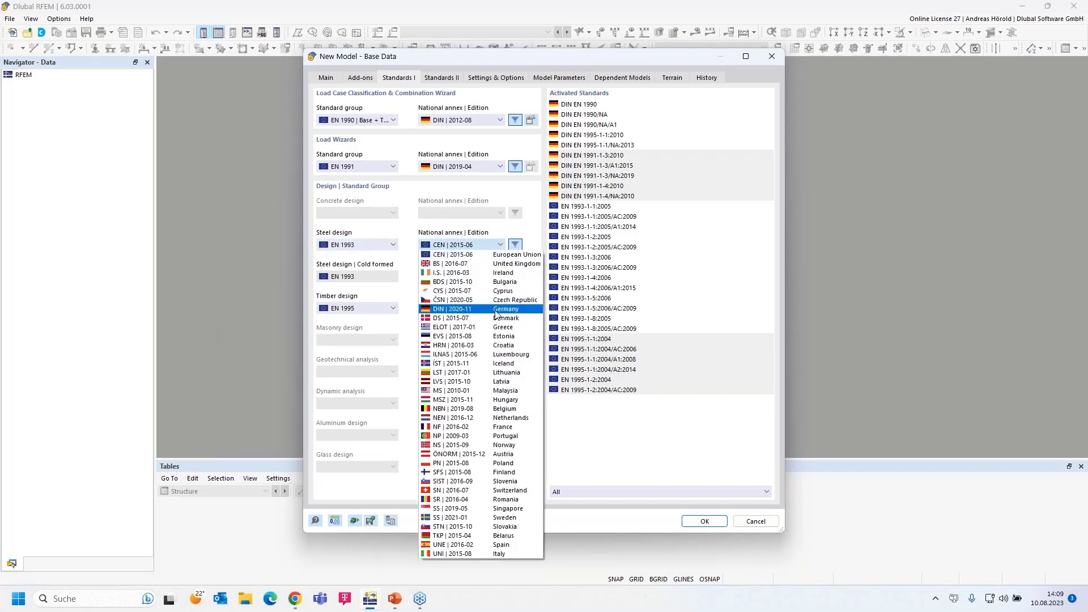
pyautogui.click(495, 310)
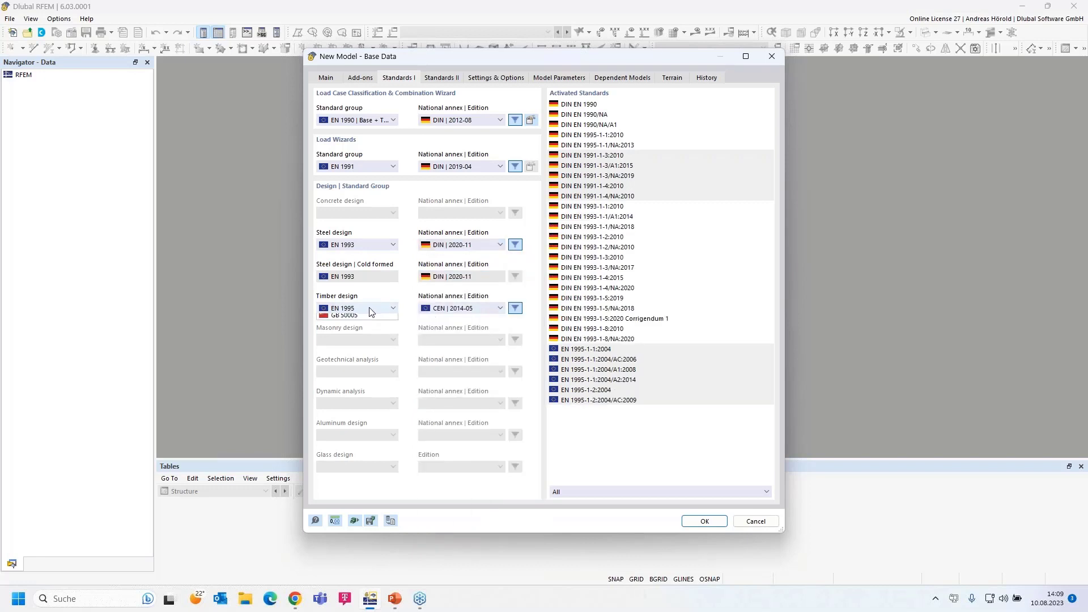
pyautogui.click(370, 310)
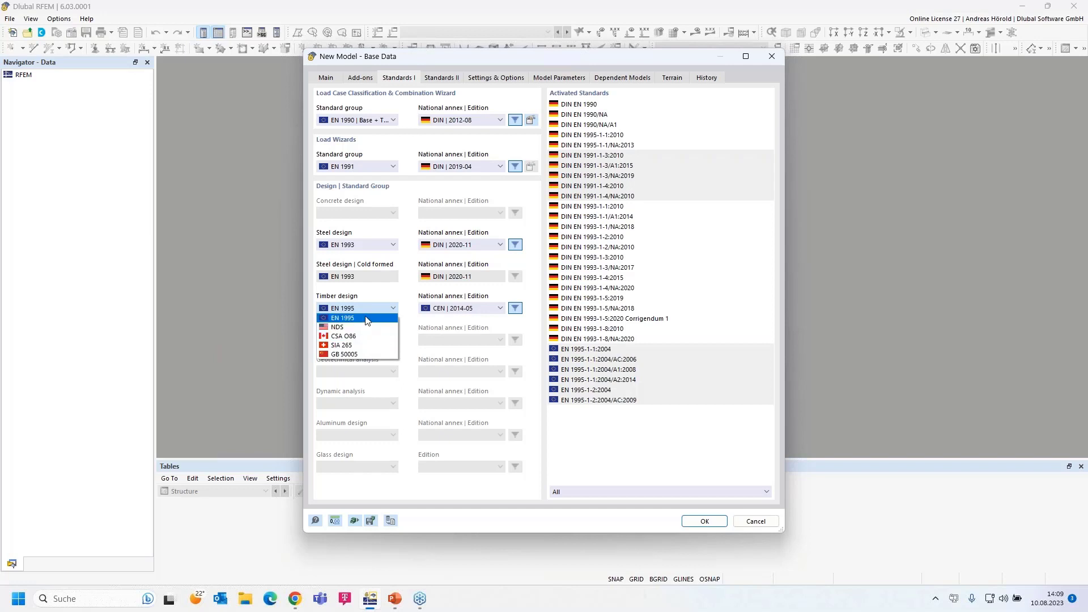
pyautogui.click(367, 318)
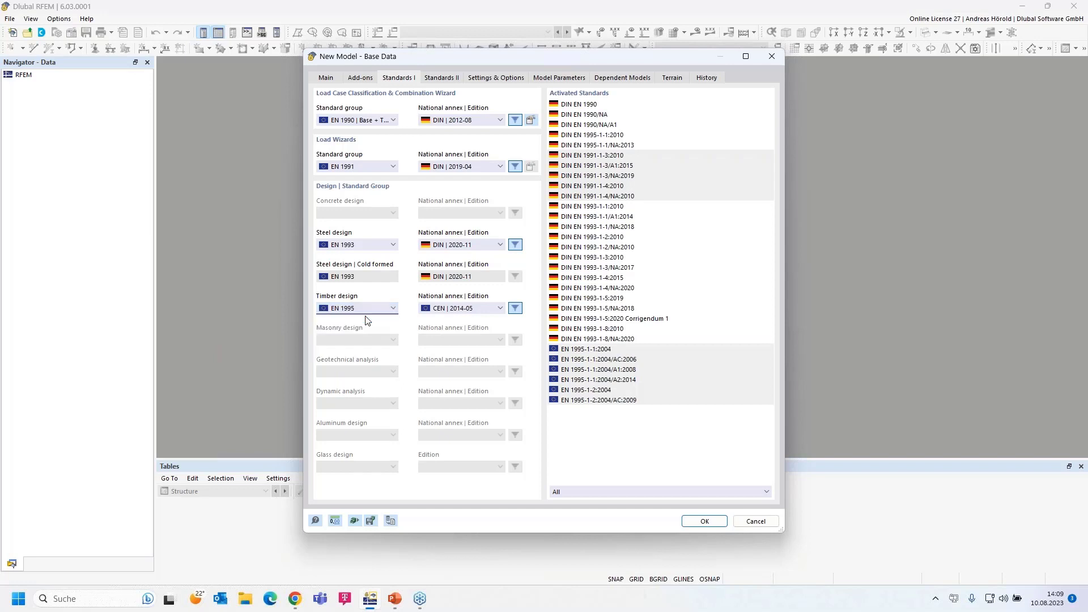
pyautogui.click(472, 309)
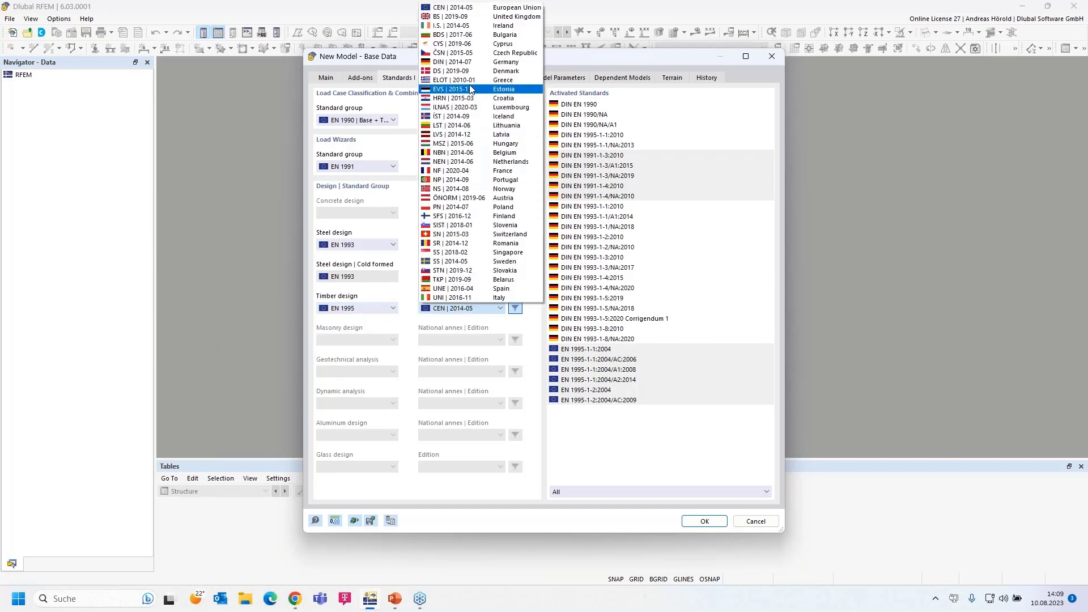
pyautogui.click(475, 61)
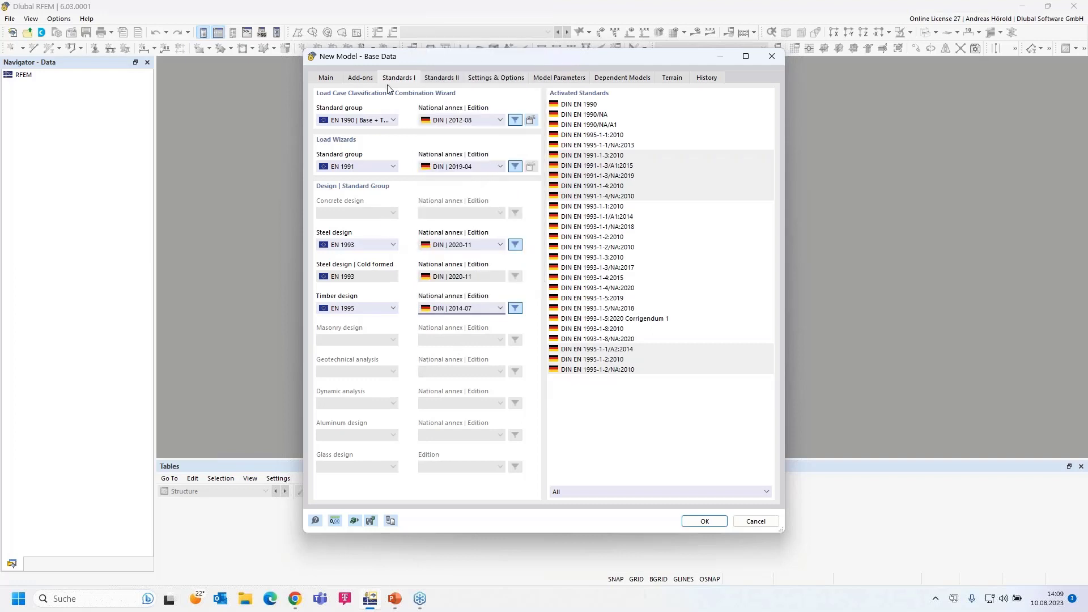
pyautogui.click(442, 78)
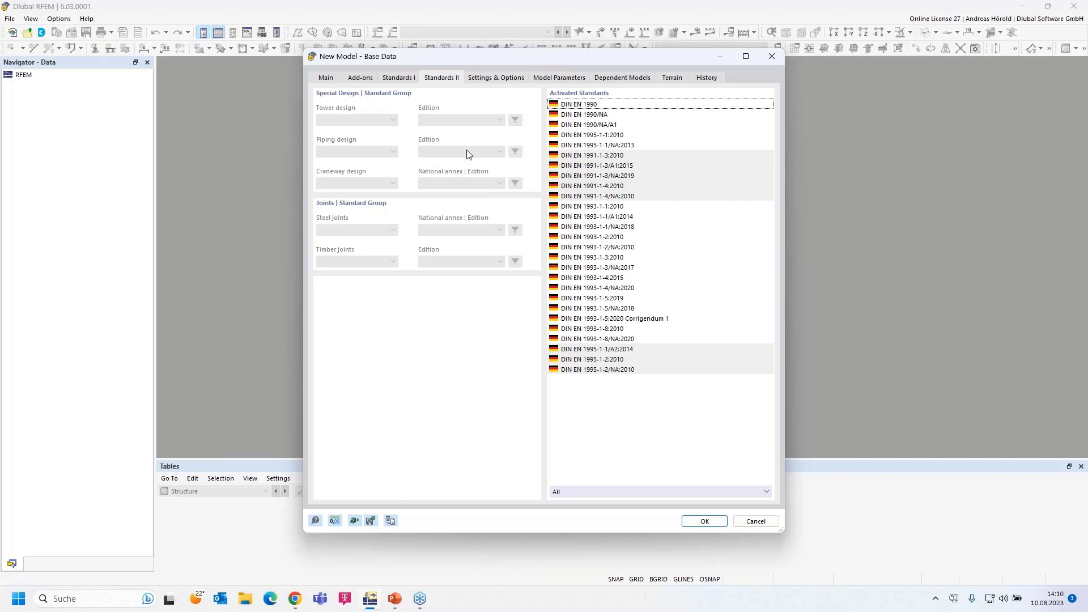
# Show Settings & Options, with gravity 10.00 m/s² and global Z pointing downward
pyautogui.click(499, 83)
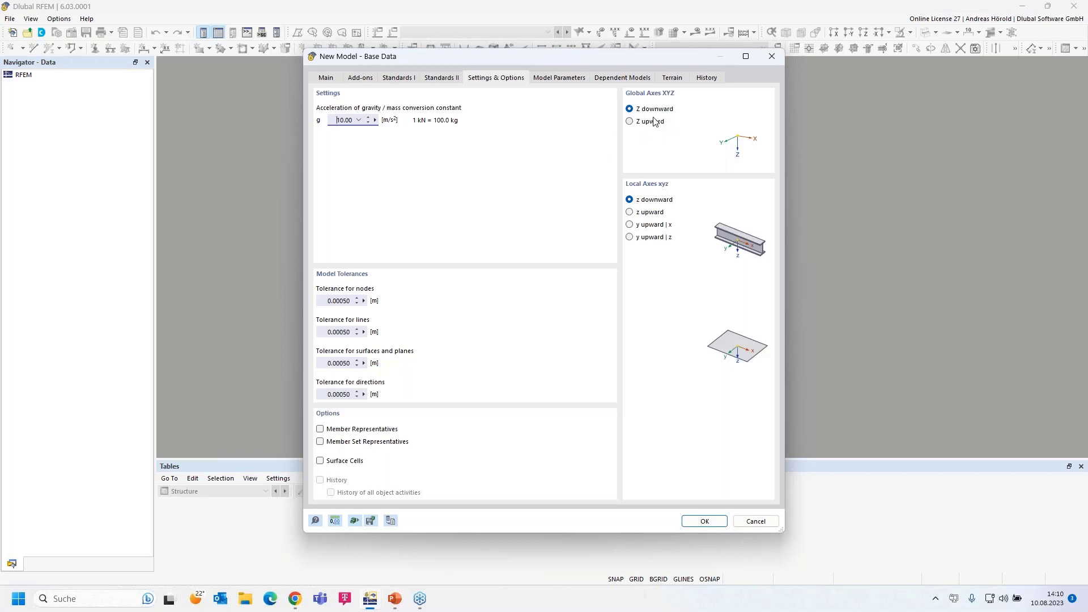
# Enable Member and Member Set Representatives and review the Member Representatives Wizard properties
pyautogui.click(320, 429)
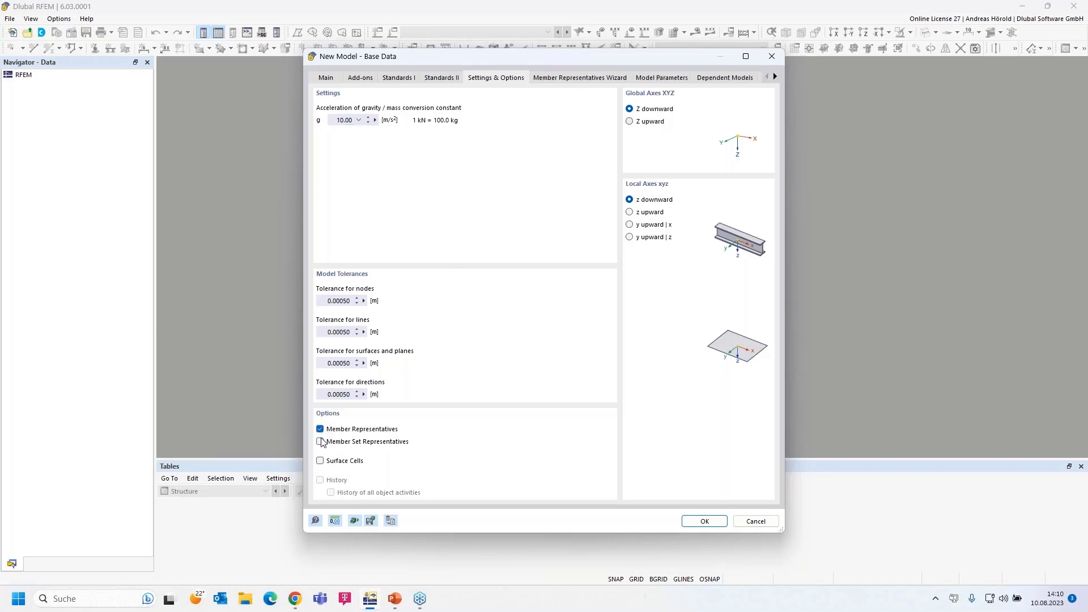
pyautogui.click(320, 444)
pyautogui.click(559, 78)
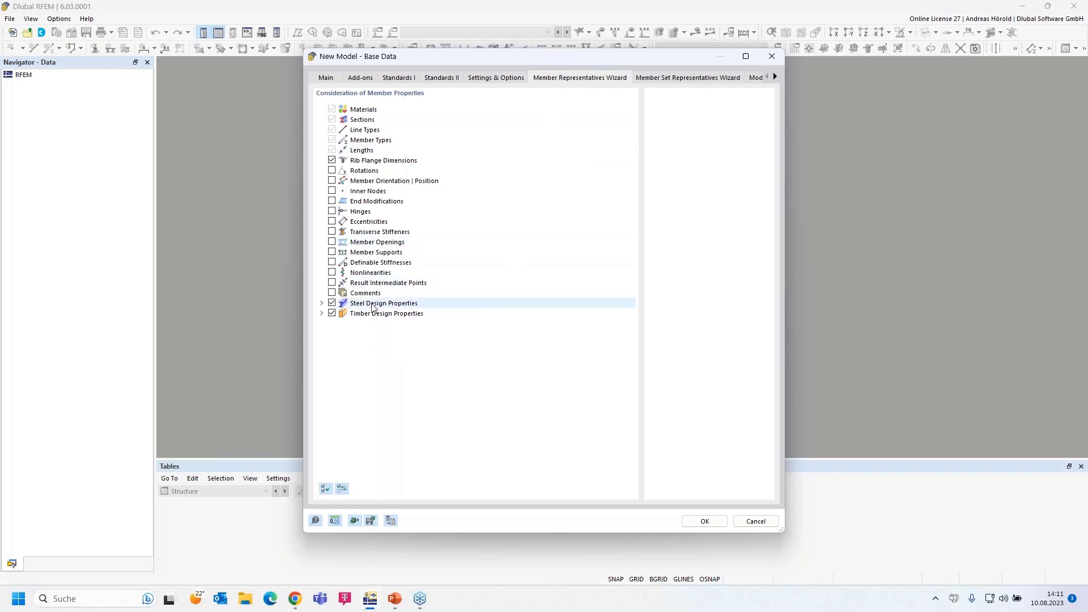
# Expand Timber Design Properties, view the Member Set Representatives Wizard, and scroll to the remaining tabs
pyautogui.click(322, 313)
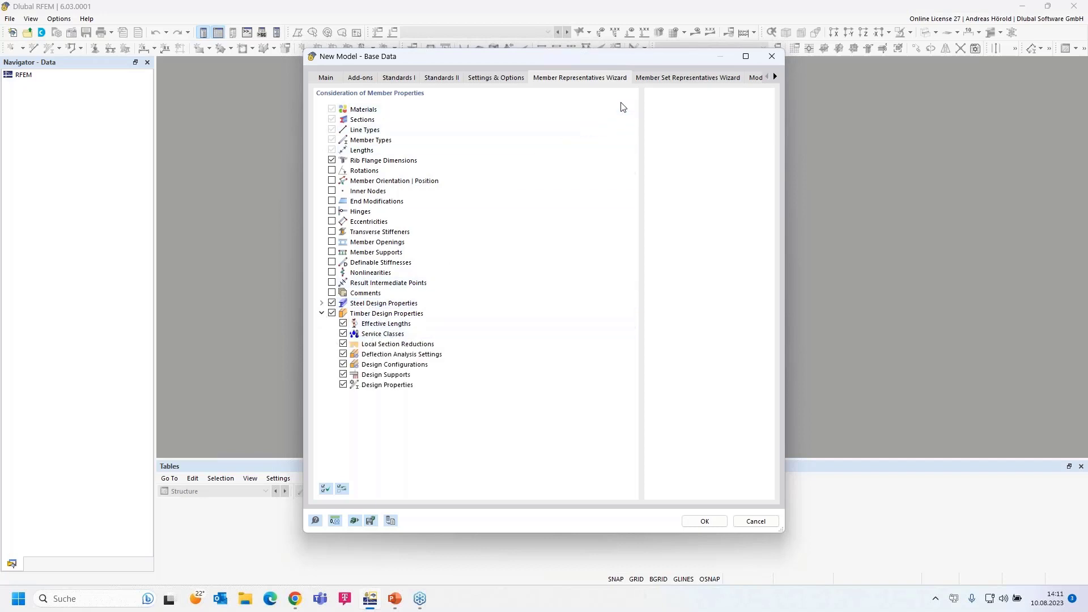
pyautogui.click(661, 78)
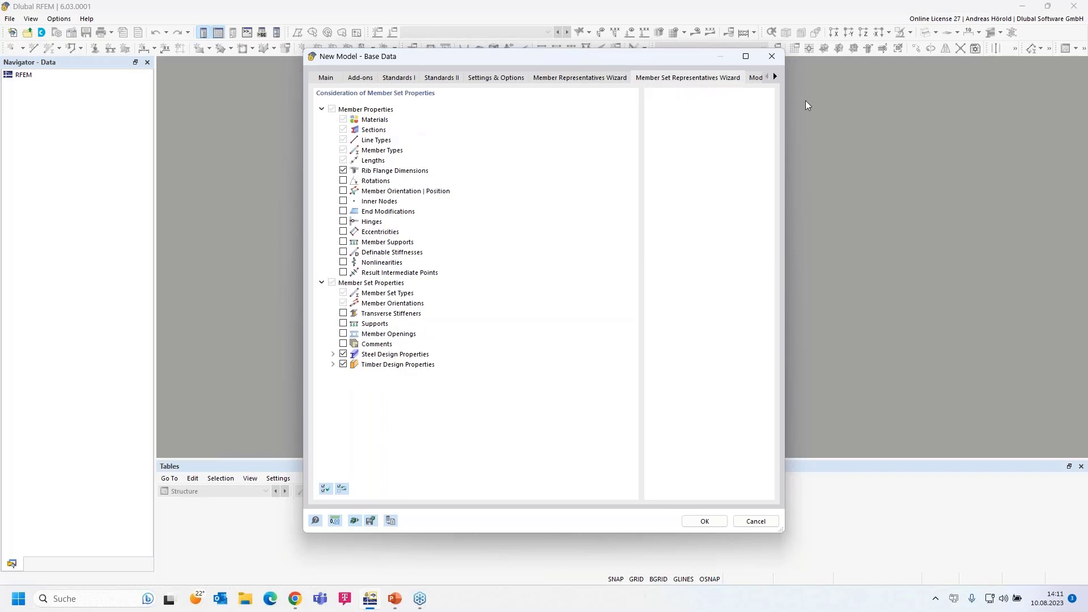
pyautogui.click(775, 77)
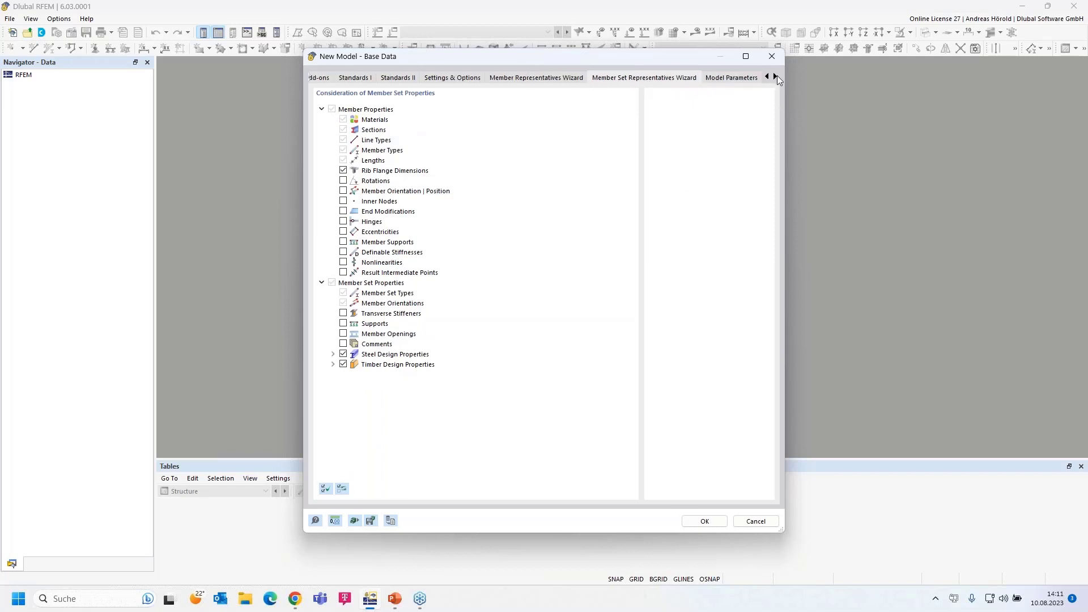
pyautogui.click(775, 77)
pyautogui.click(775, 77)
pyautogui.click(775, 77)
# Look over the company and project name parameters, then view the empty Dependent Models list
pyautogui.click(595, 78)
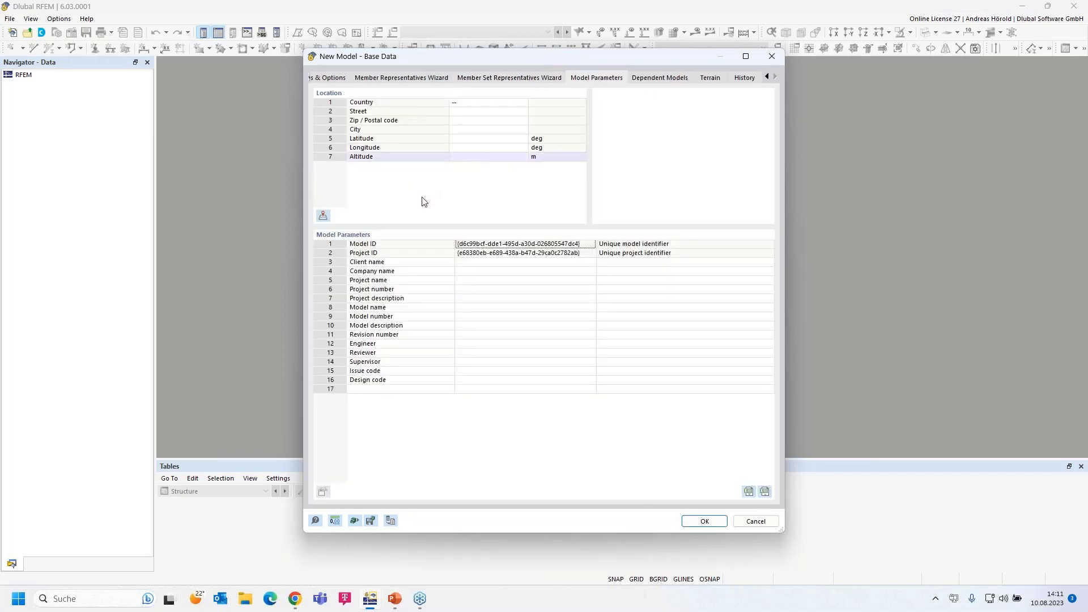
pyautogui.click(488, 271)
pyautogui.click(483, 281)
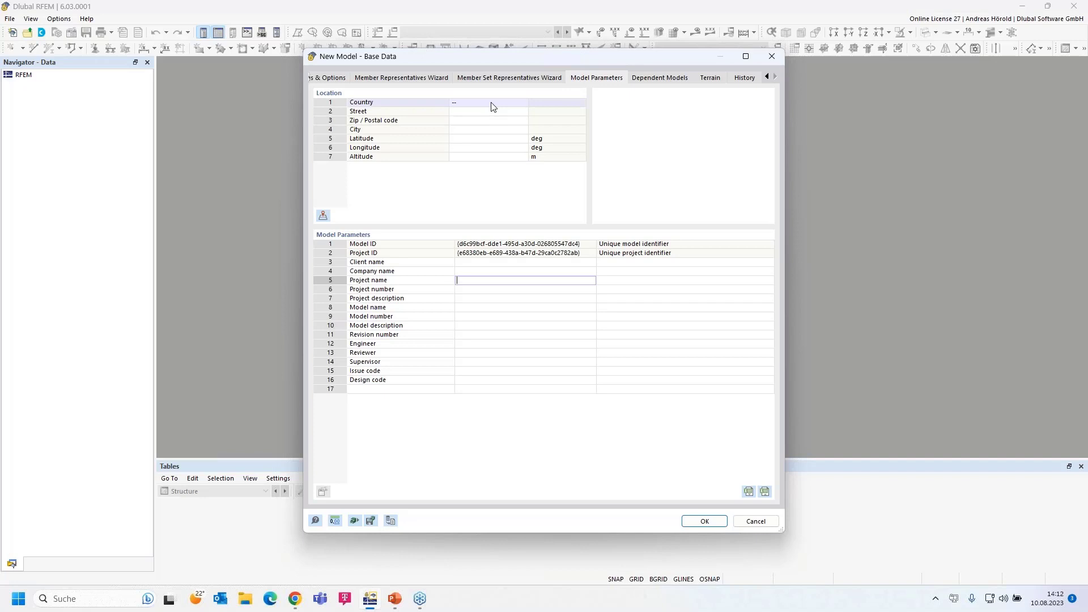
pyautogui.click(665, 80)
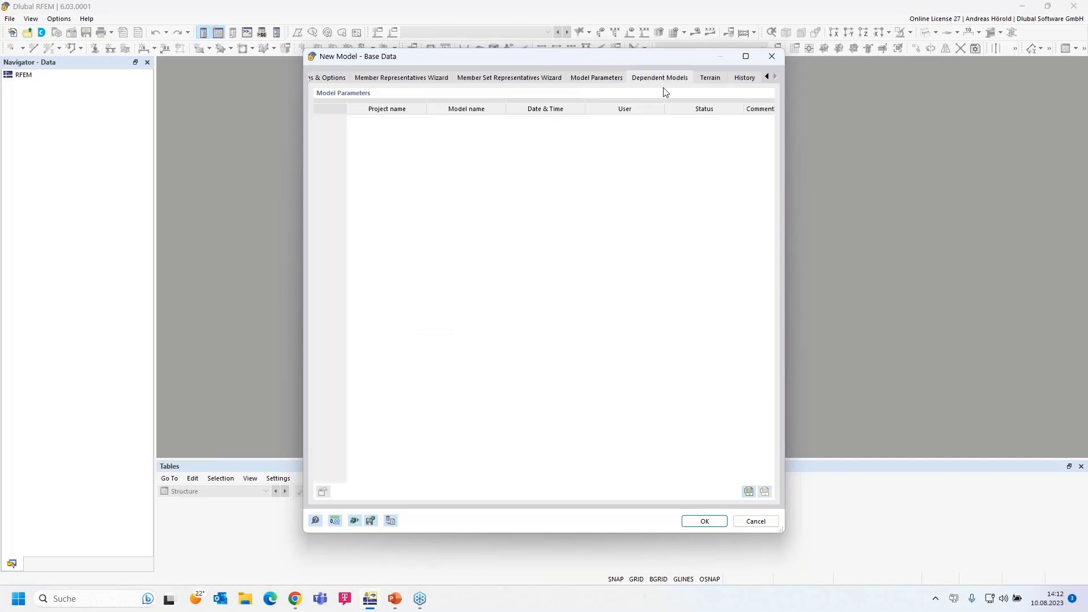
# Leave the terrain definition at '--' and move on to the History page
pyautogui.click(710, 78)
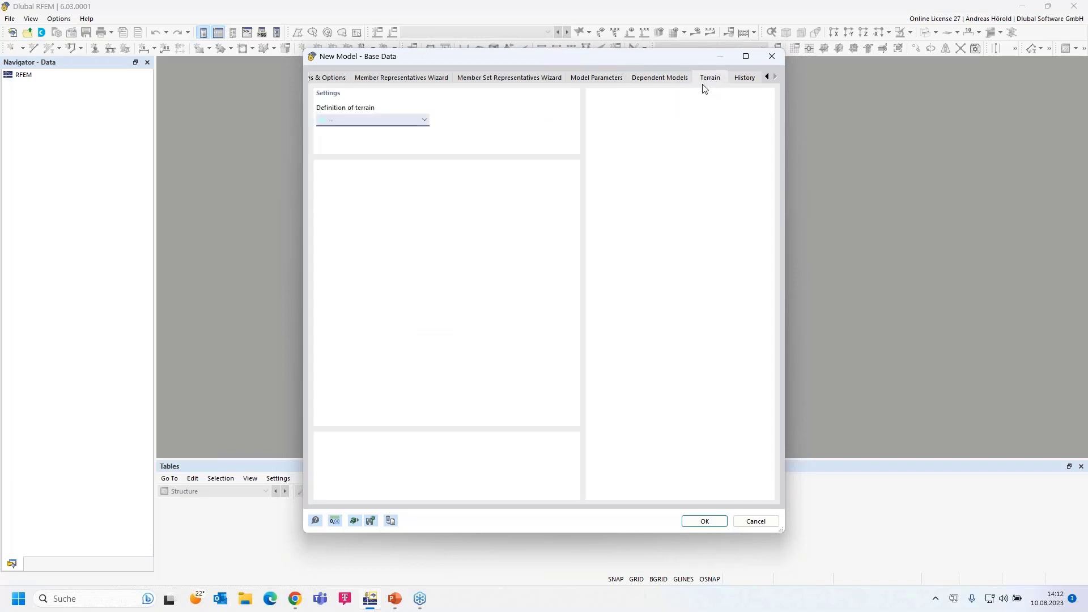
pyautogui.click(423, 120)
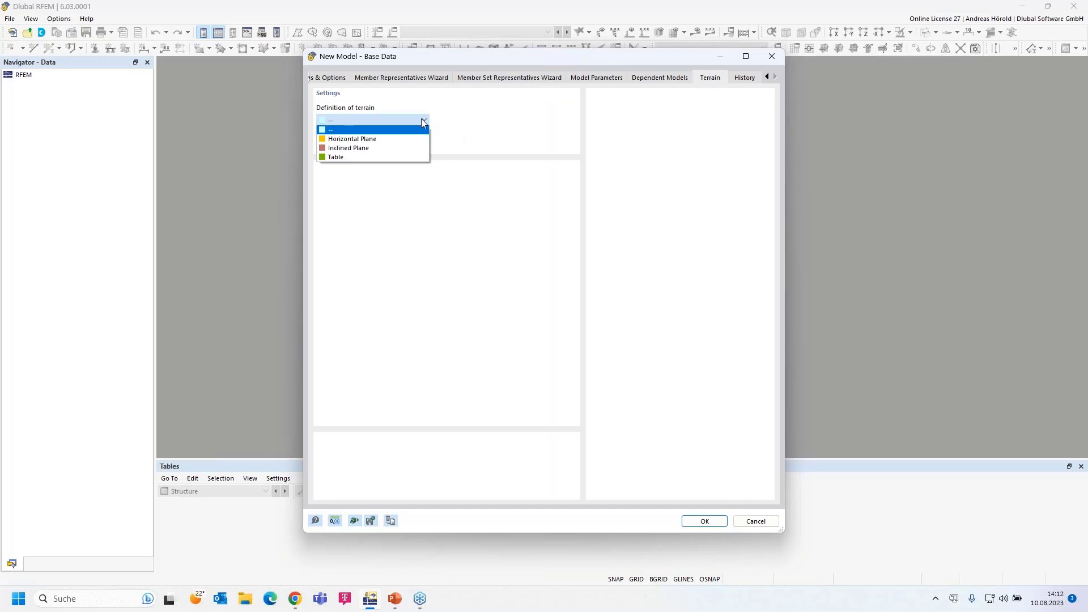
pyautogui.click(422, 122)
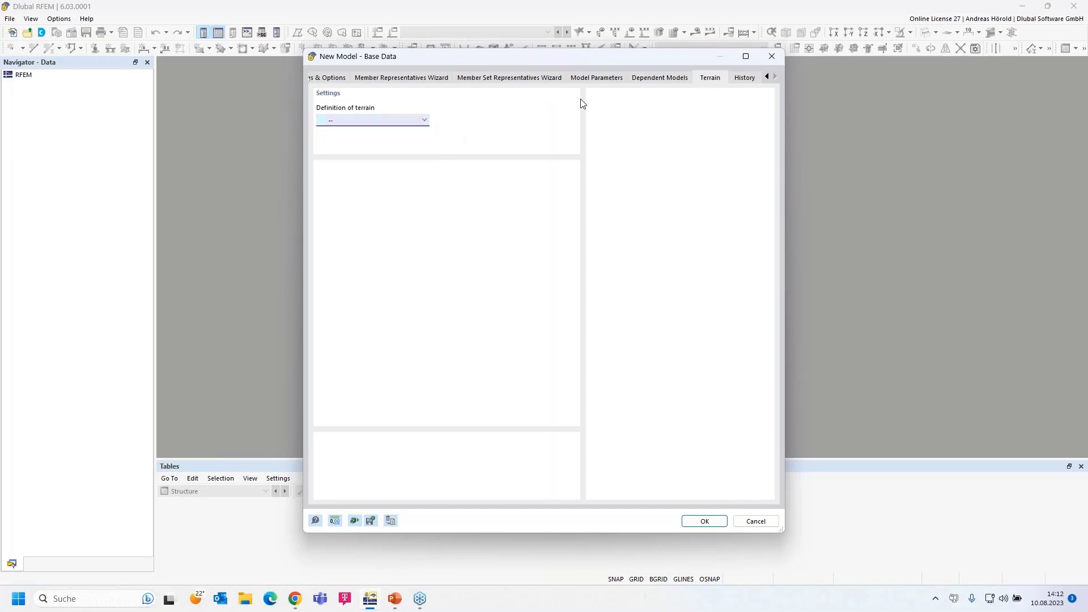
pyautogui.click(745, 79)
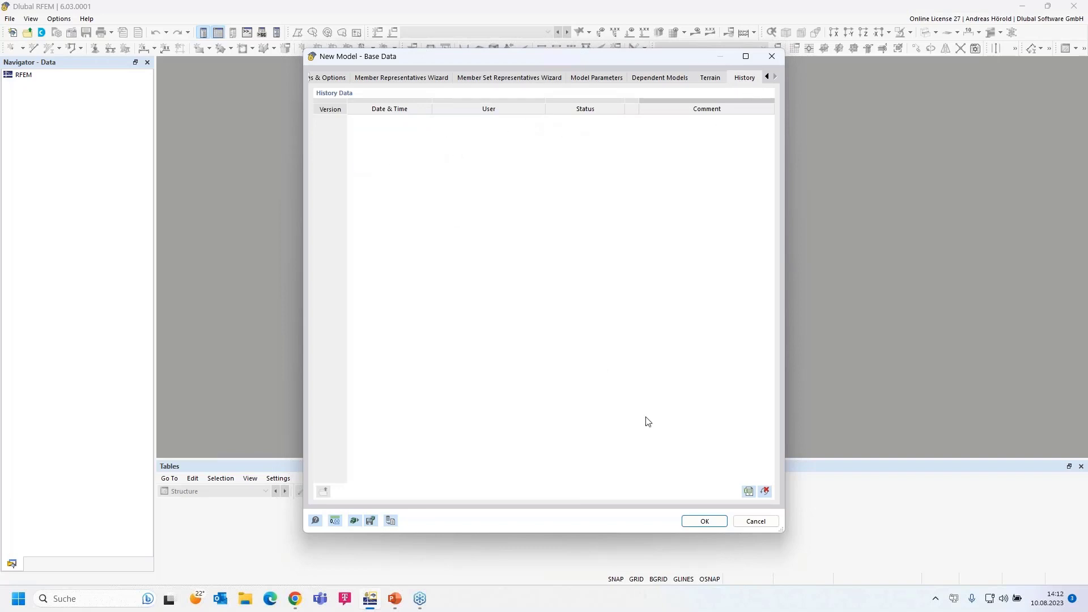
# Confirm the base data to create Shelter.rf6, then launch Dlubal Center
pyautogui.click(705, 521)
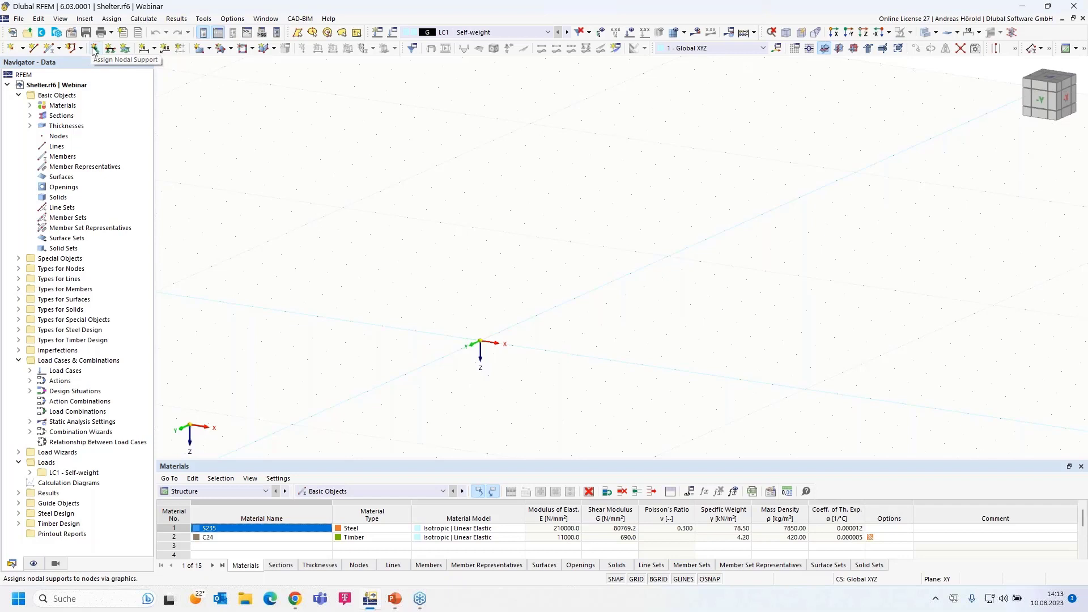
pyautogui.click(43, 35)
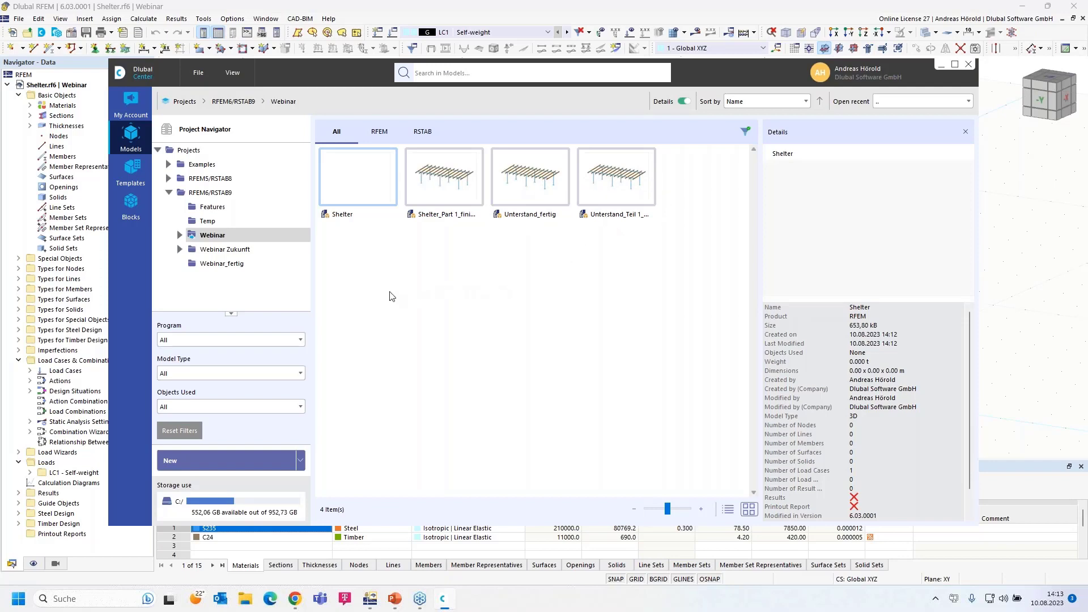
# Browse Webinar_fertig and the Concrete, Construction Stages and Dynamic Analysis examples, rotating Example-01-EN-CEN's preview
pyautogui.click(219, 266)
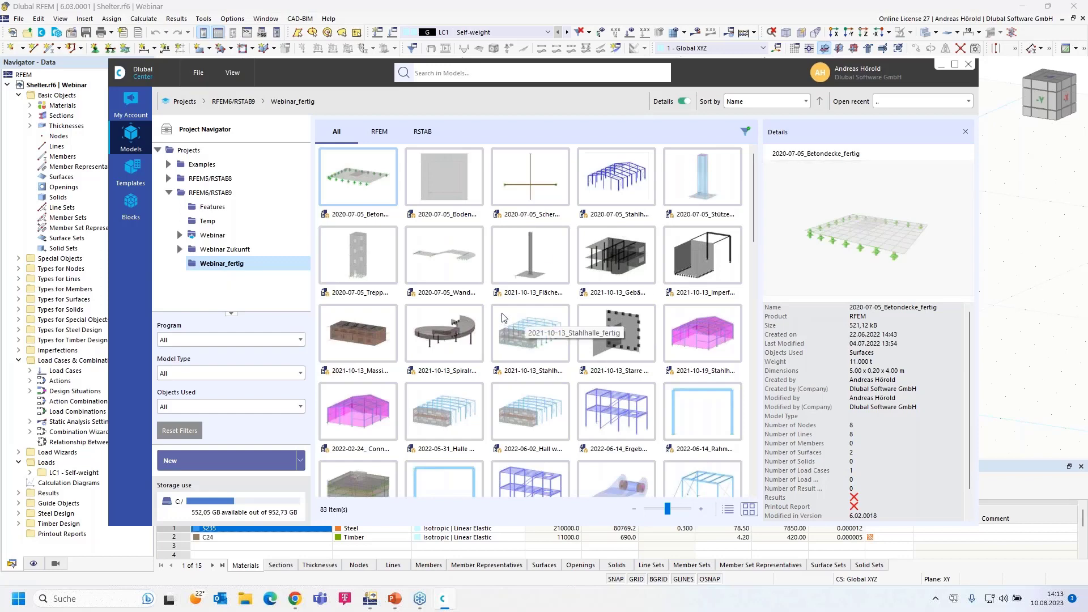
pyautogui.click(168, 164)
pyautogui.click(230, 180)
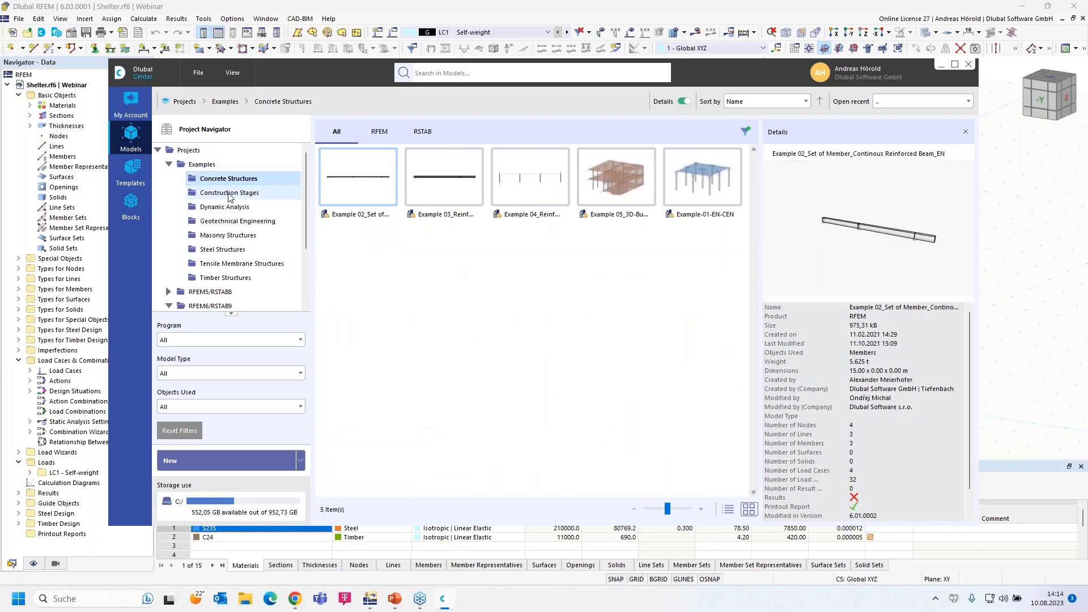
pyautogui.click(229, 194)
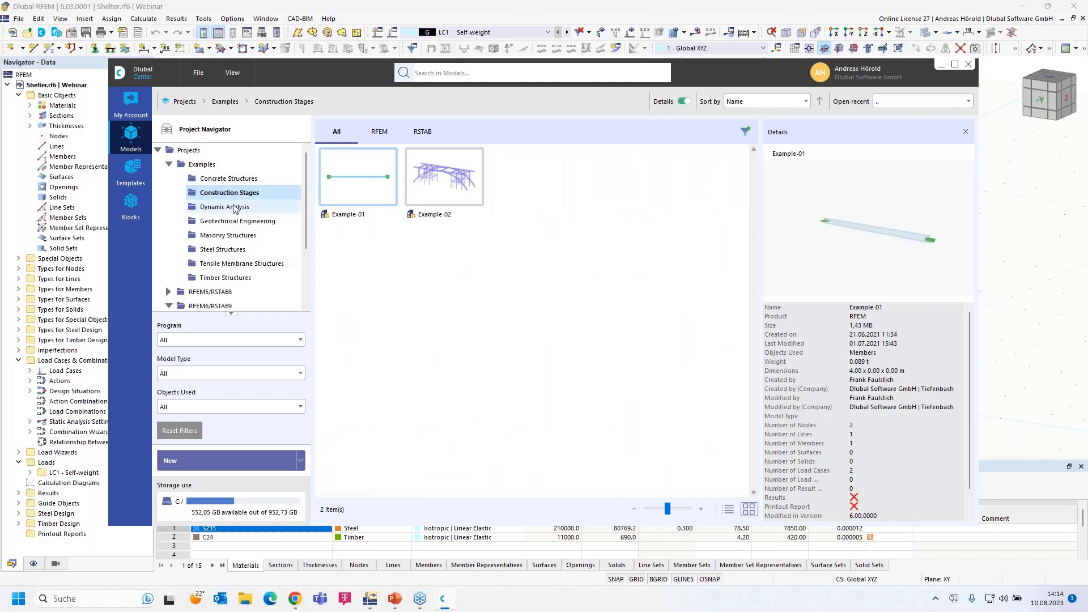
pyautogui.click(235, 208)
pyautogui.moveTo(912, 250); pyautogui.dragTo(874, 252)
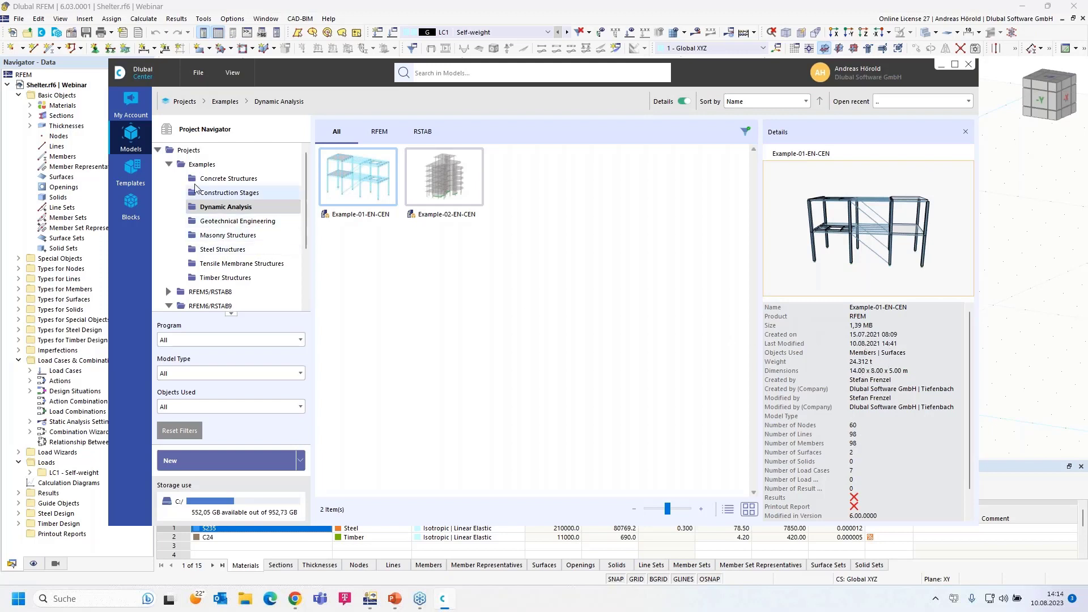
# Open My Account to see the extranet messages about new RFEM 6 versions
pyautogui.click(131, 100)
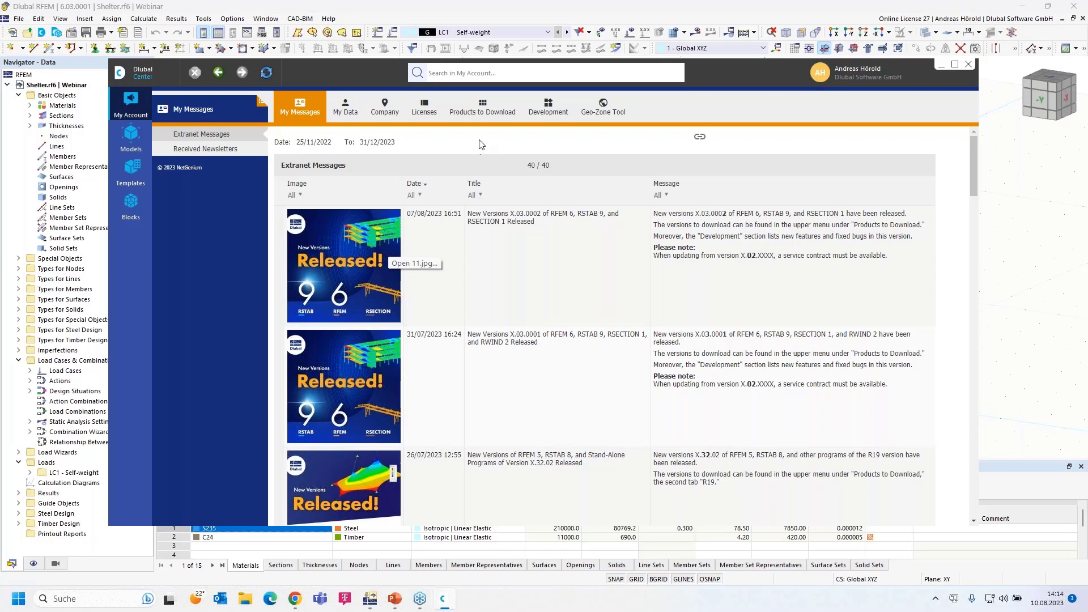
# Browse My Data, Company and the R19/R20 download lists, then open the Development pages
pyautogui.click(347, 105)
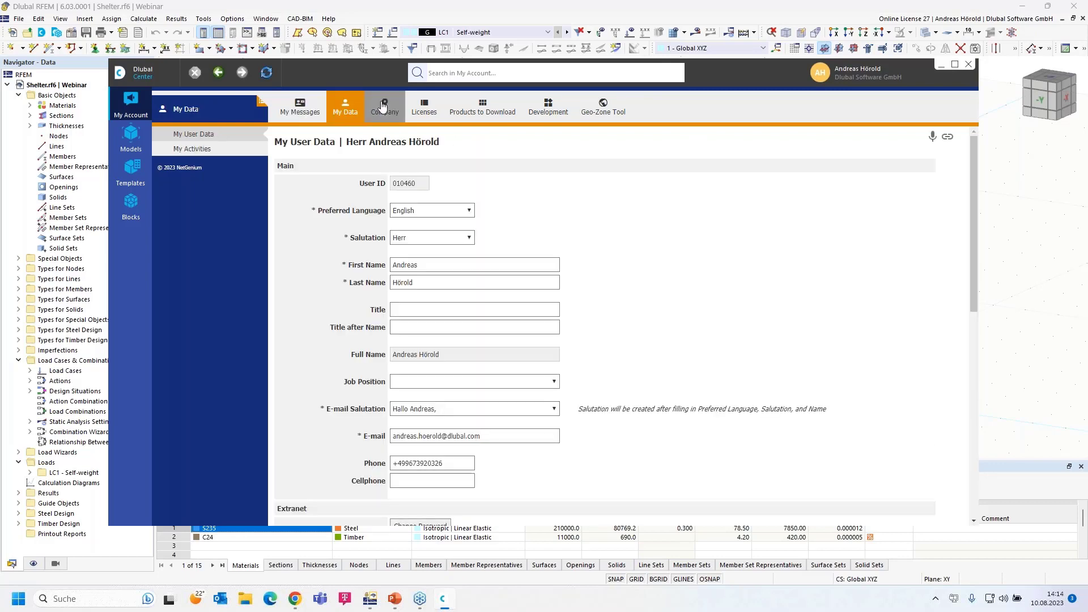
pyautogui.click(384, 105)
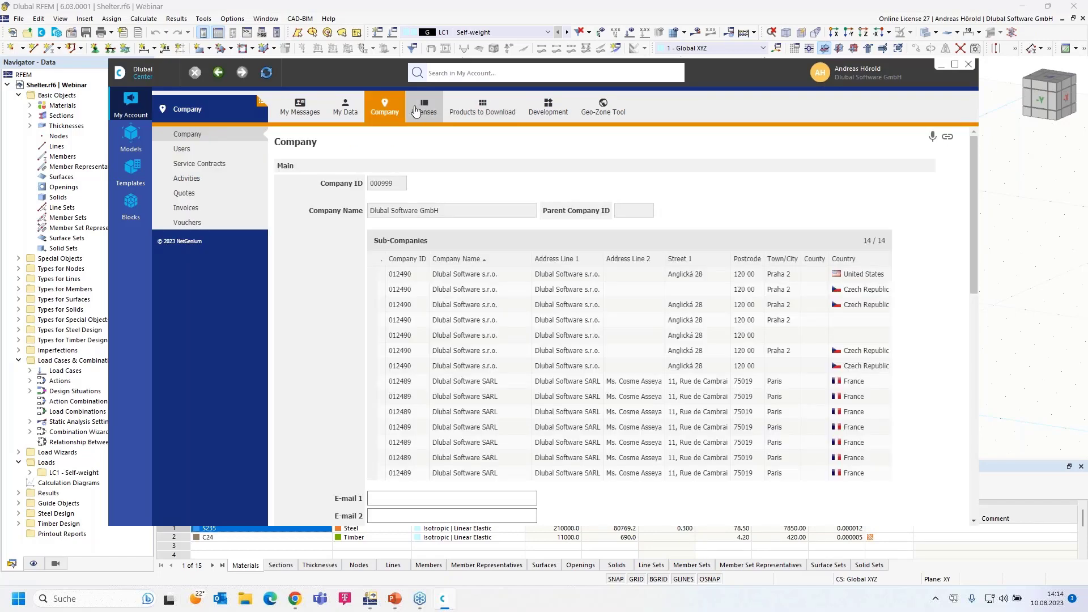
pyautogui.click(482, 107)
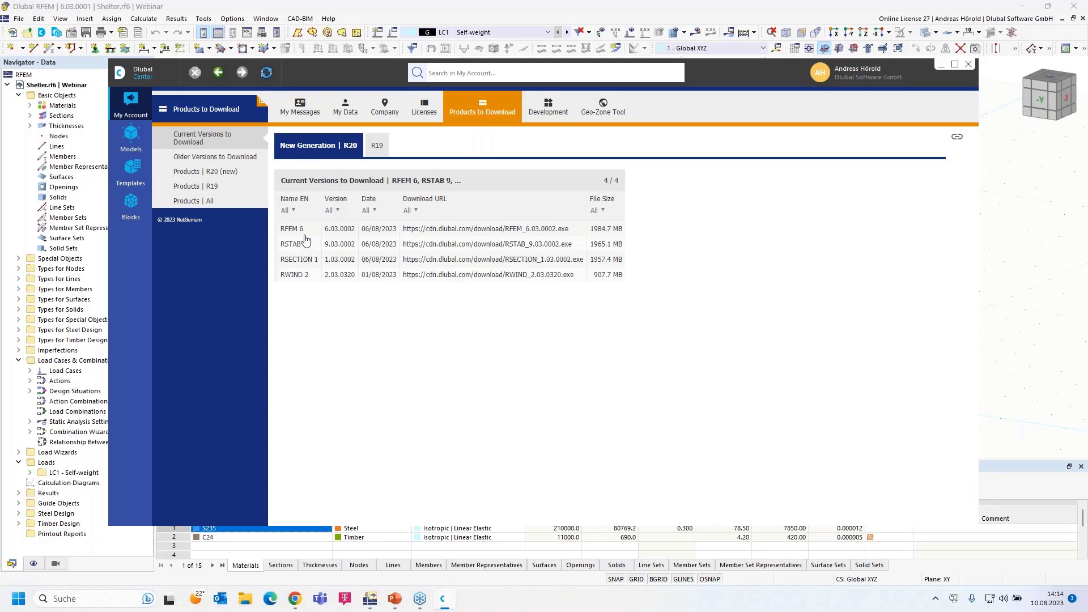
pyautogui.click(375, 147)
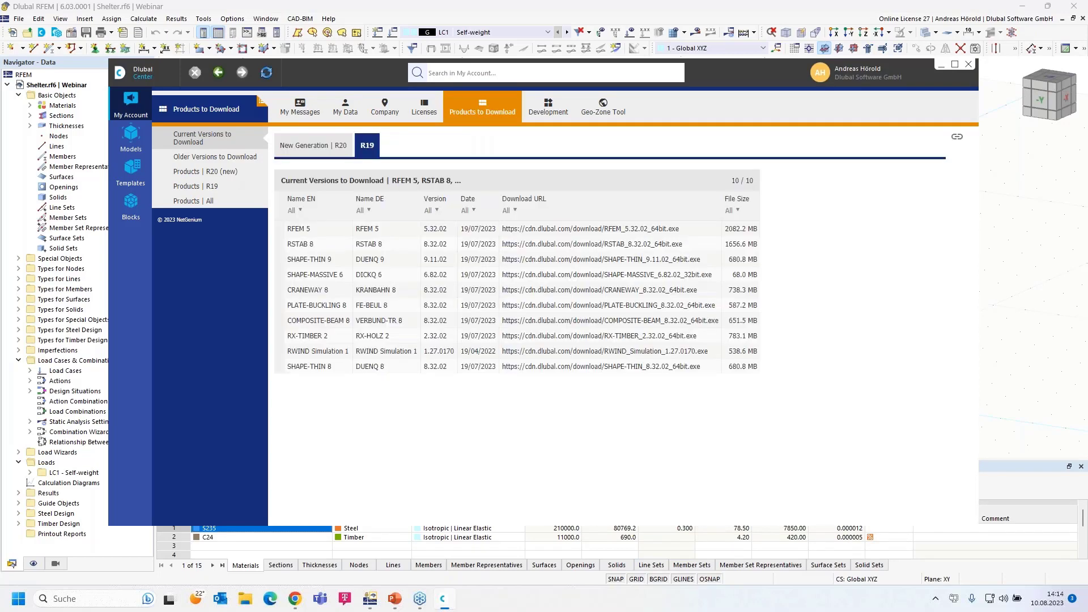
pyautogui.click(309, 150)
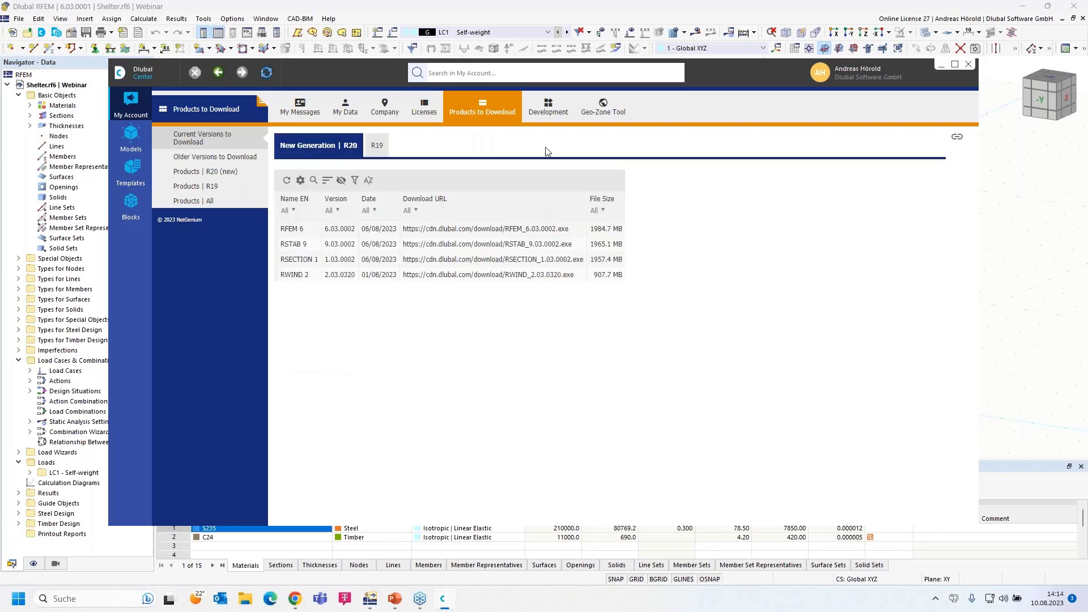
pyautogui.click(548, 106)
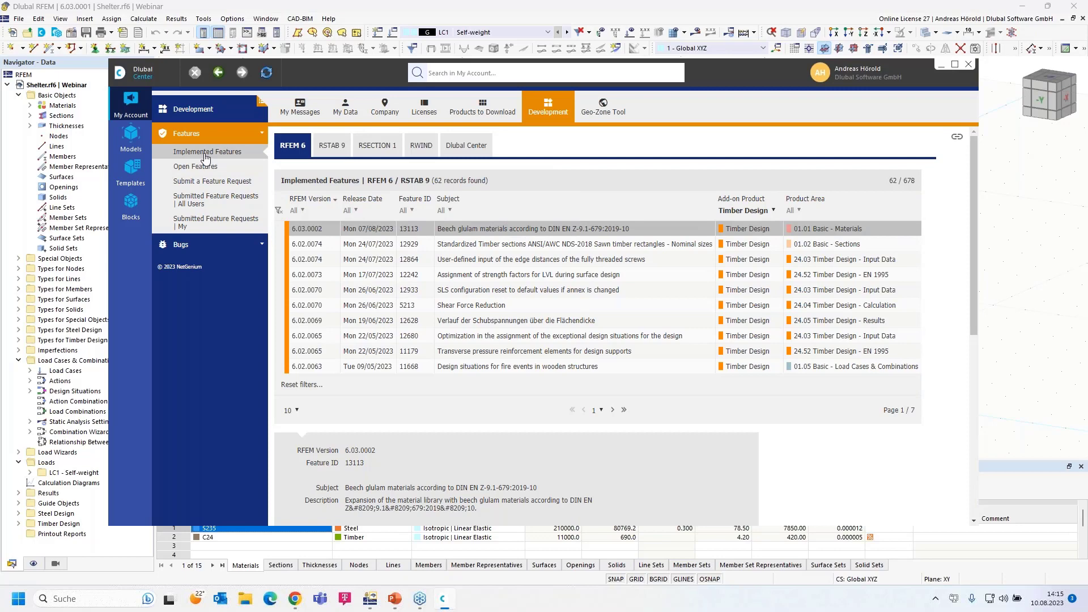
# Filter implemented features to Concrete Design, view the feature request form, then open Templates
pyautogui.click(770, 212)
pyautogui.click(705, 223)
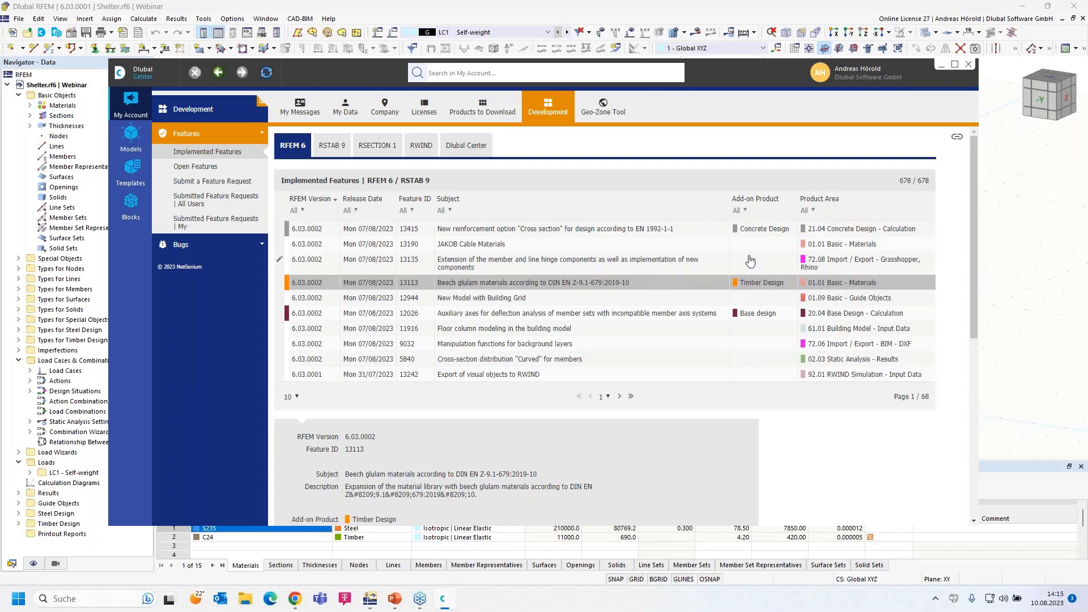
pyautogui.click(745, 210)
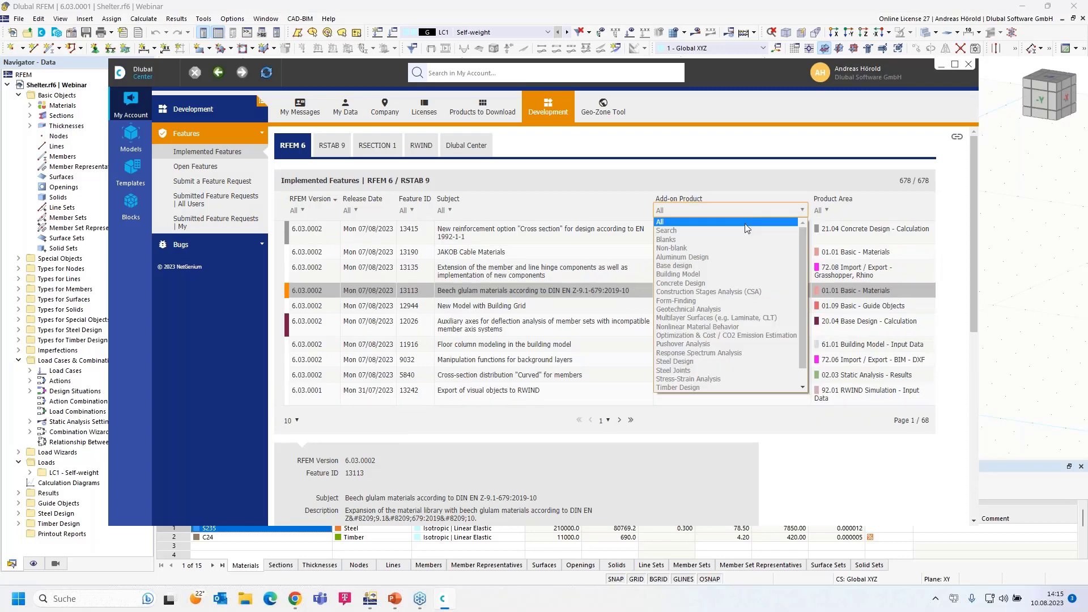
pyautogui.click(726, 283)
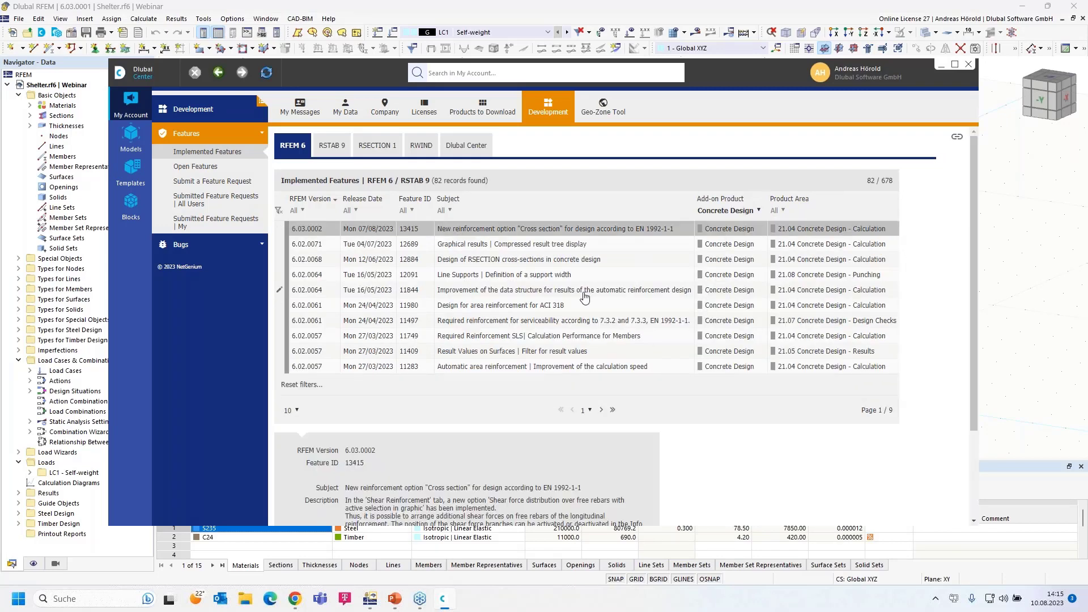
pyautogui.click(203, 183)
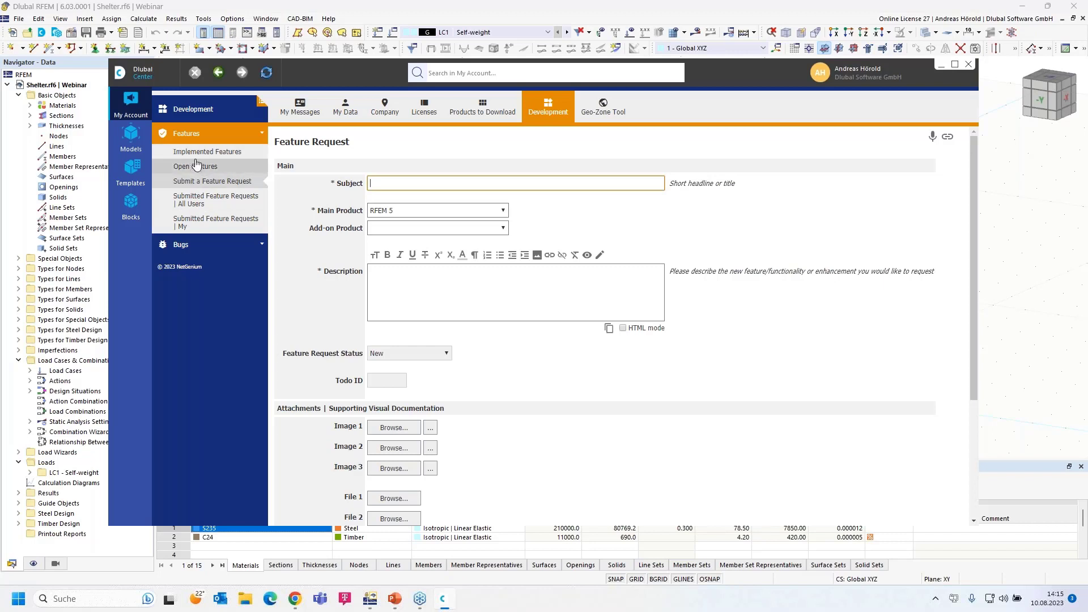
pyautogui.click(134, 166)
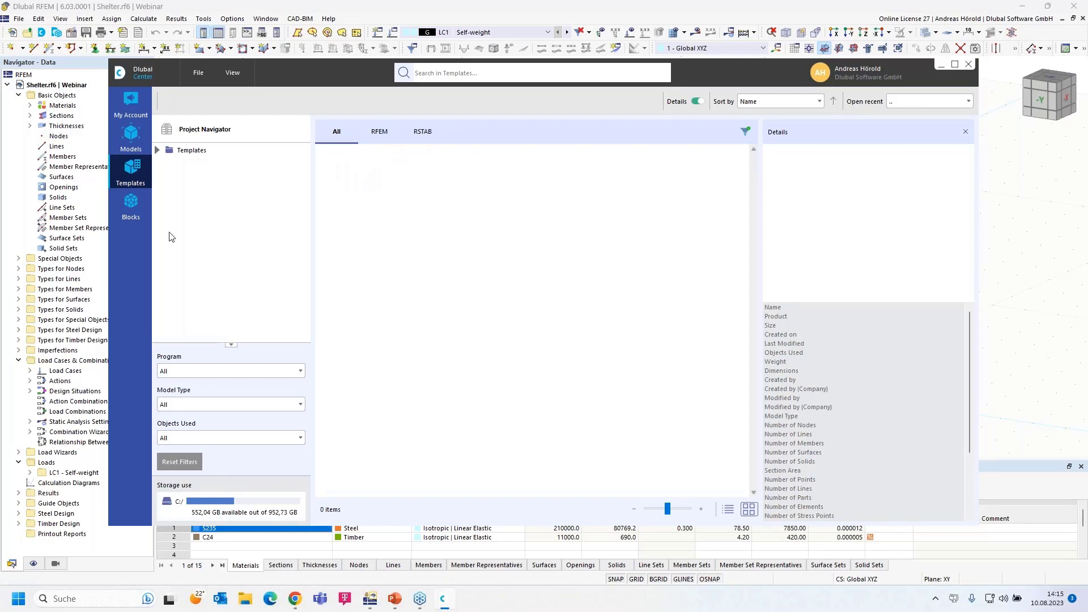
# Open the Blocks library and browse the 2D truss, 3D truss and tapered frame blocks
pyautogui.click(130, 204)
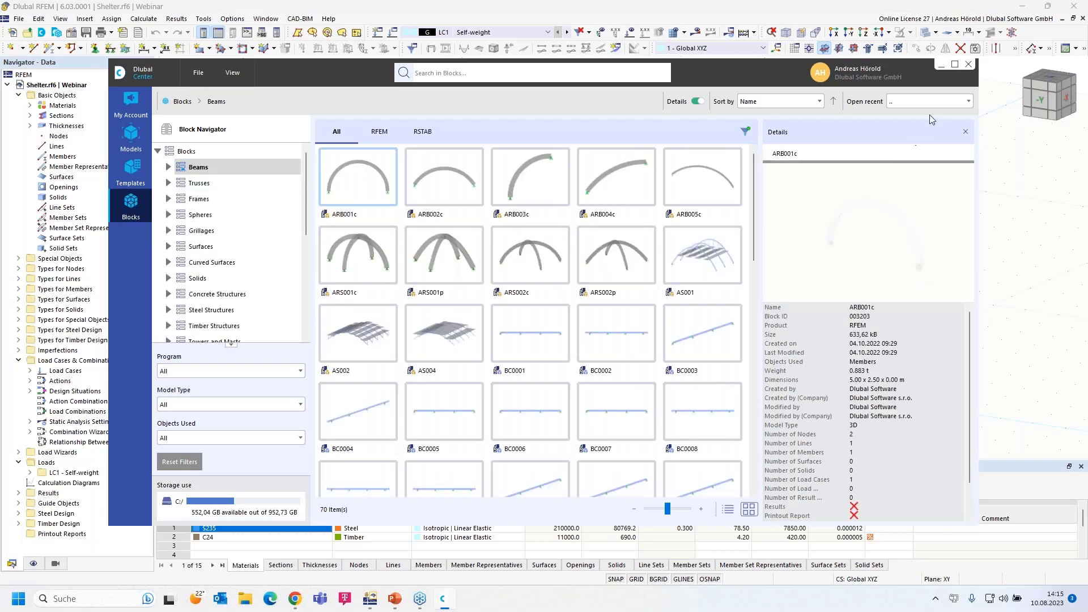
pyautogui.moveTo(745, 70); pyautogui.dragTo(756, 29)
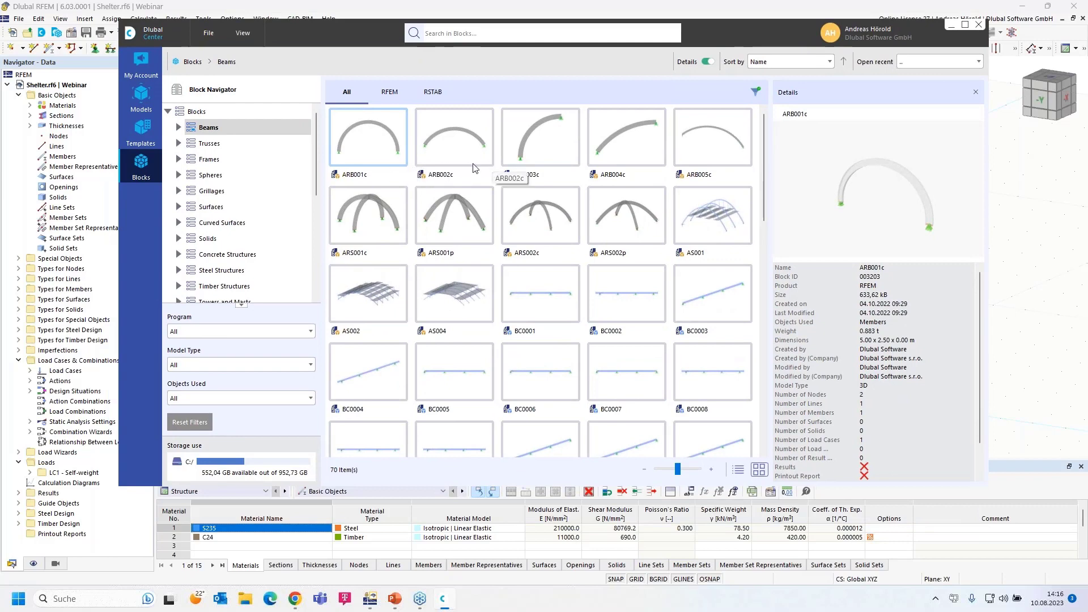
pyautogui.click(178, 144)
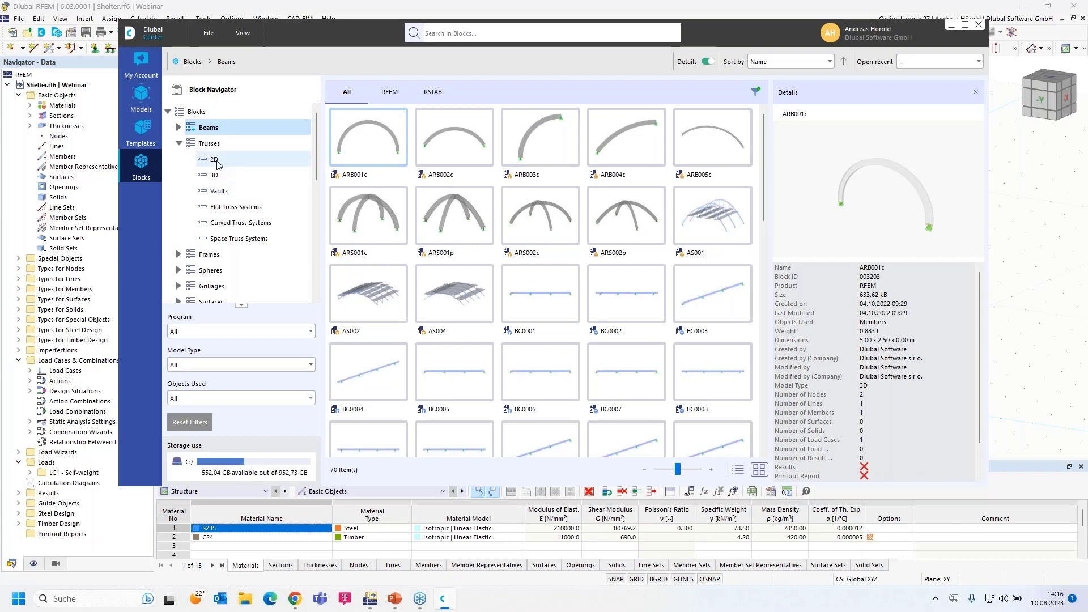
pyautogui.click(215, 159)
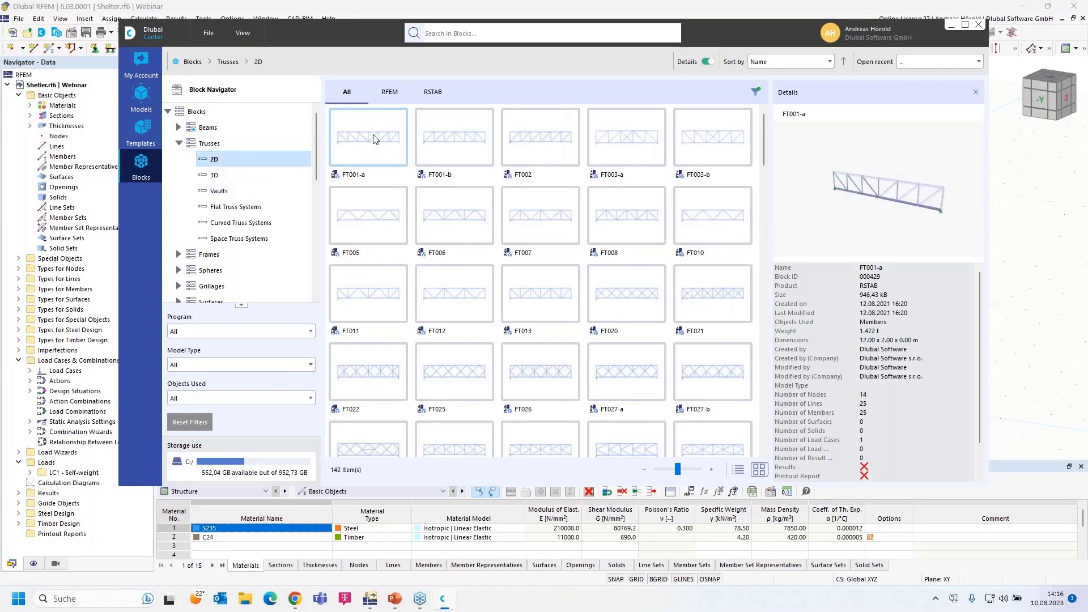
pyautogui.click(215, 177)
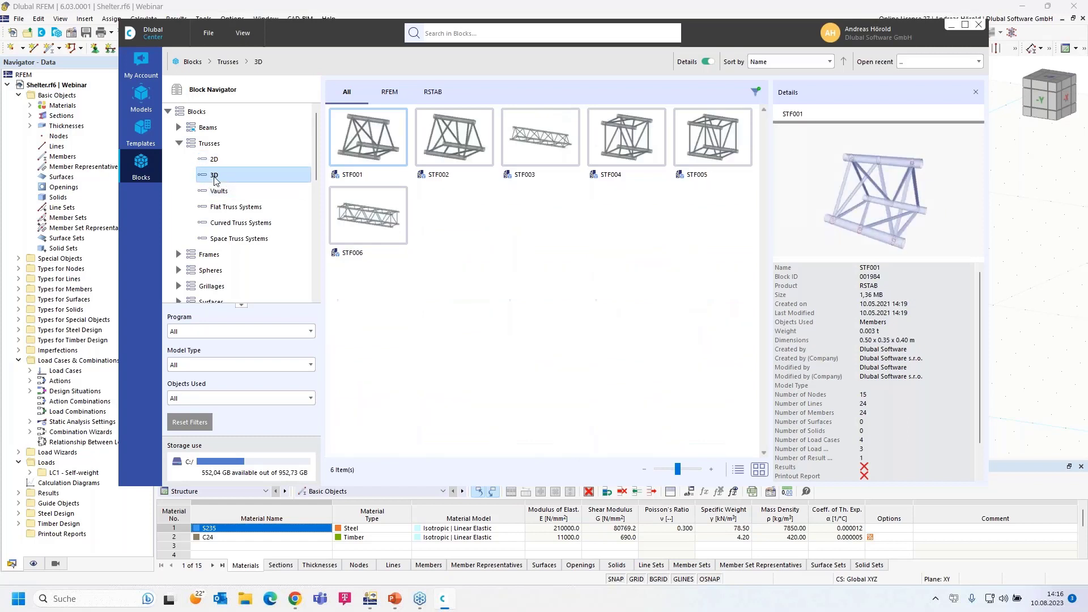
pyautogui.click(179, 254)
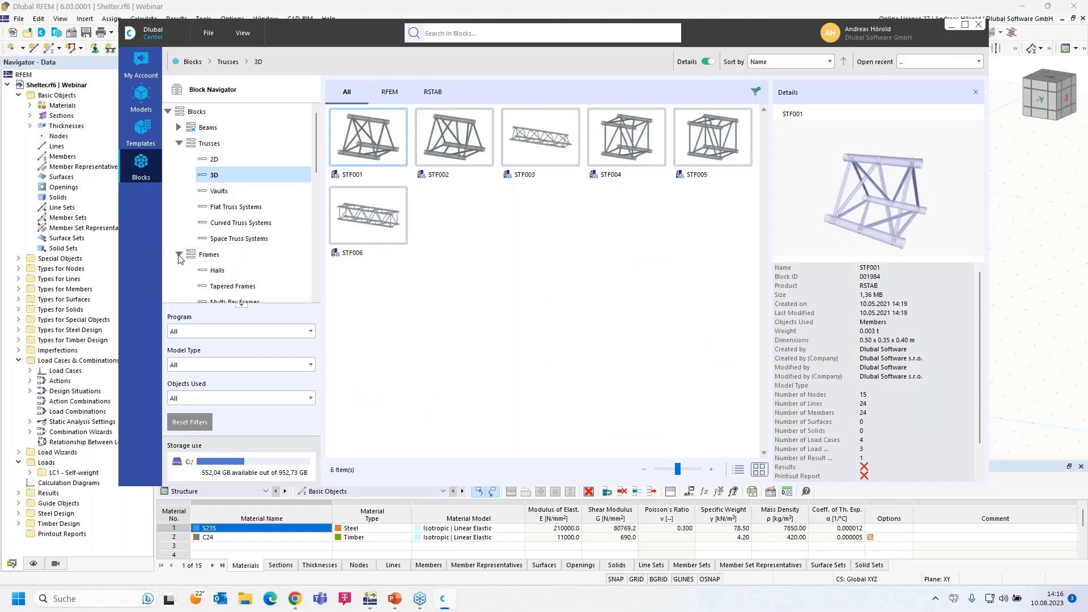
pyautogui.click(221, 286)
pyautogui.scroll(-3, 254, 266)
pyautogui.scroll(-3, 255, 266)
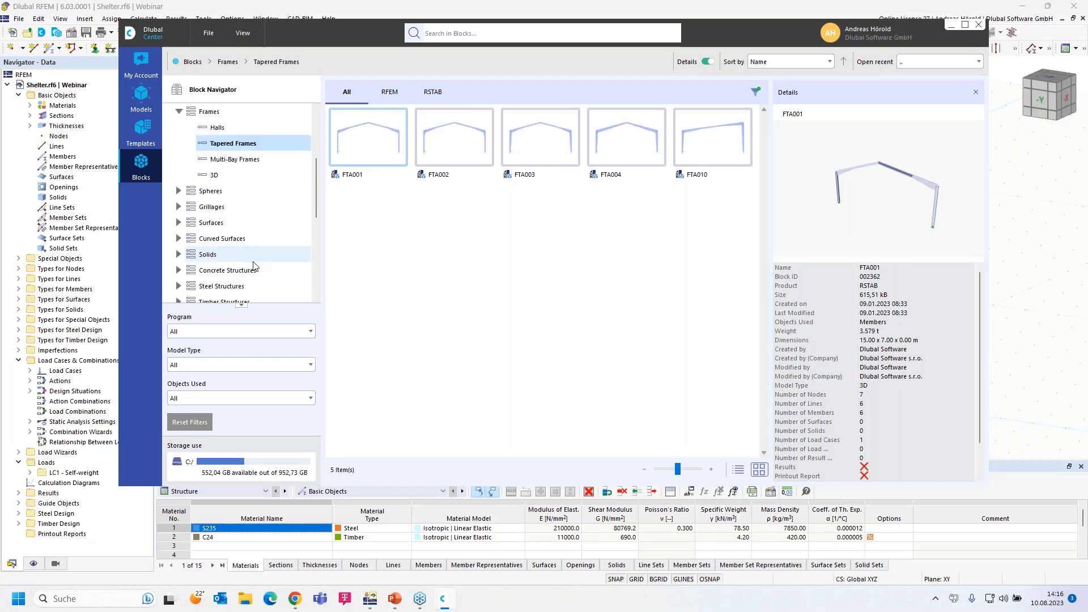
pyautogui.scroll(-6, 238, 263)
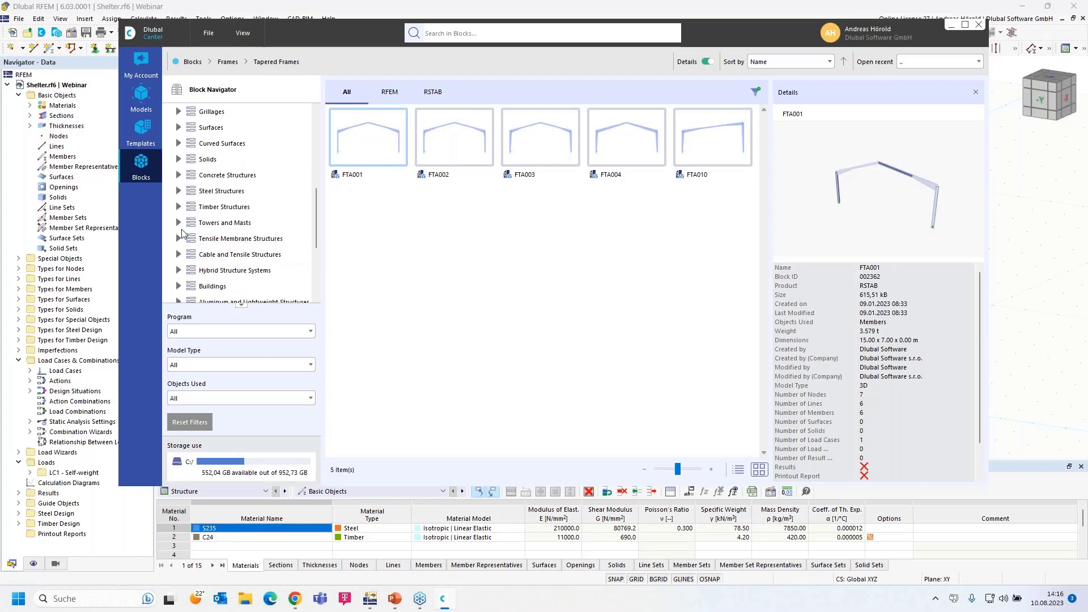
pyautogui.scroll(-3, 190, 266)
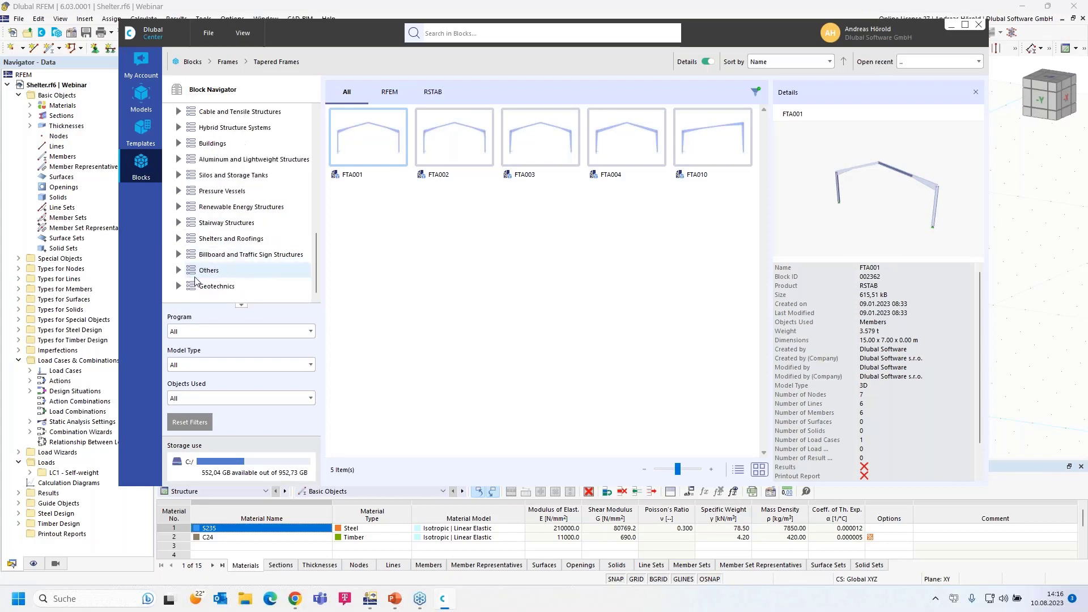
# Show the steel then concrete stairway blocks, then return to the 2D truss blocks
pyautogui.click(178, 224)
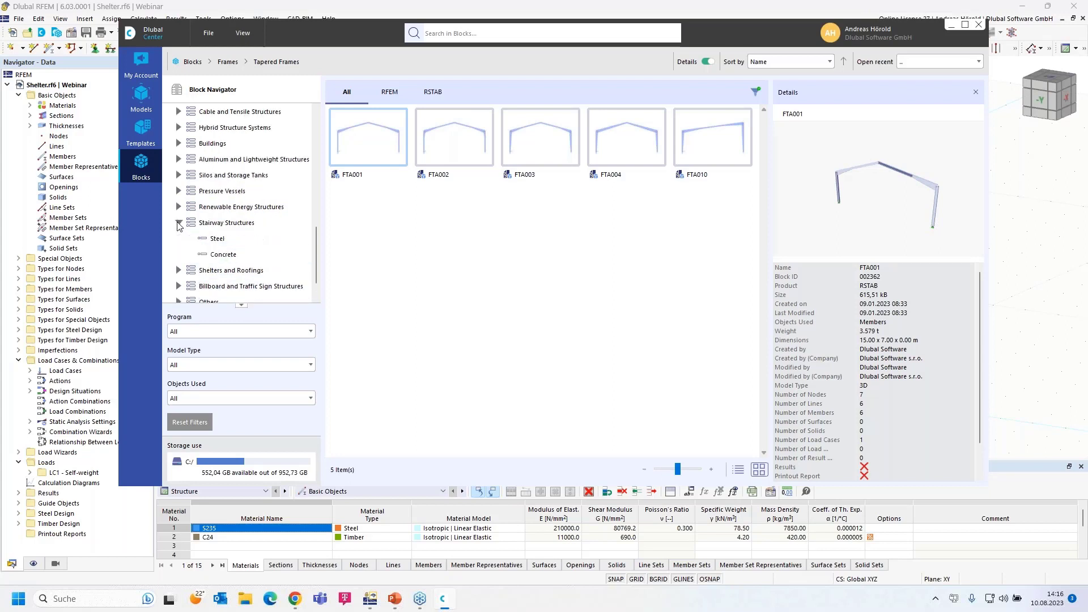
pyautogui.click(219, 242)
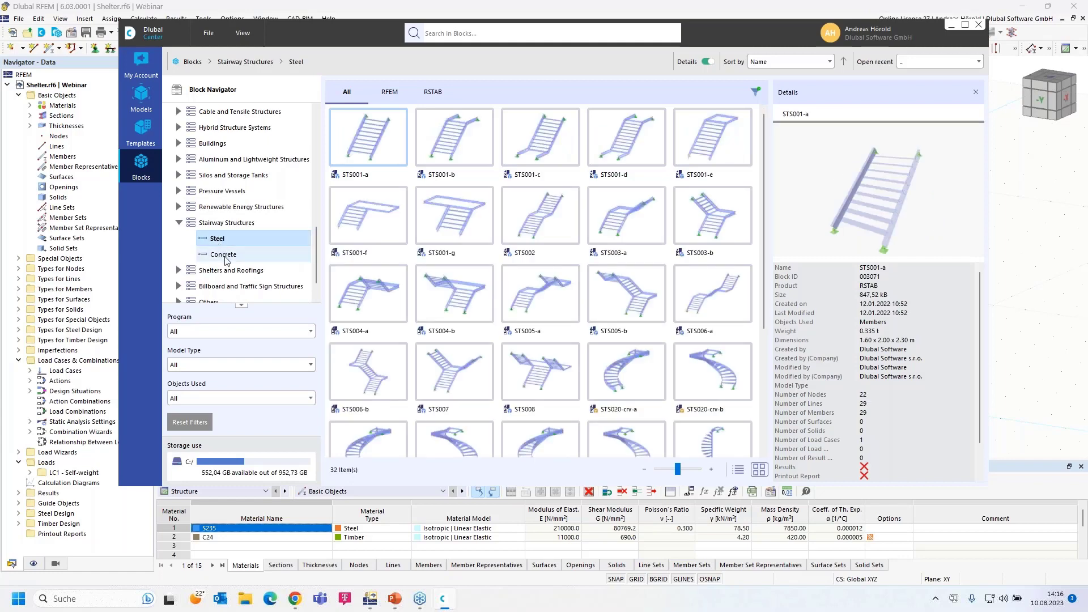
pyautogui.click(227, 256)
pyautogui.scroll(-1, 227, 256)
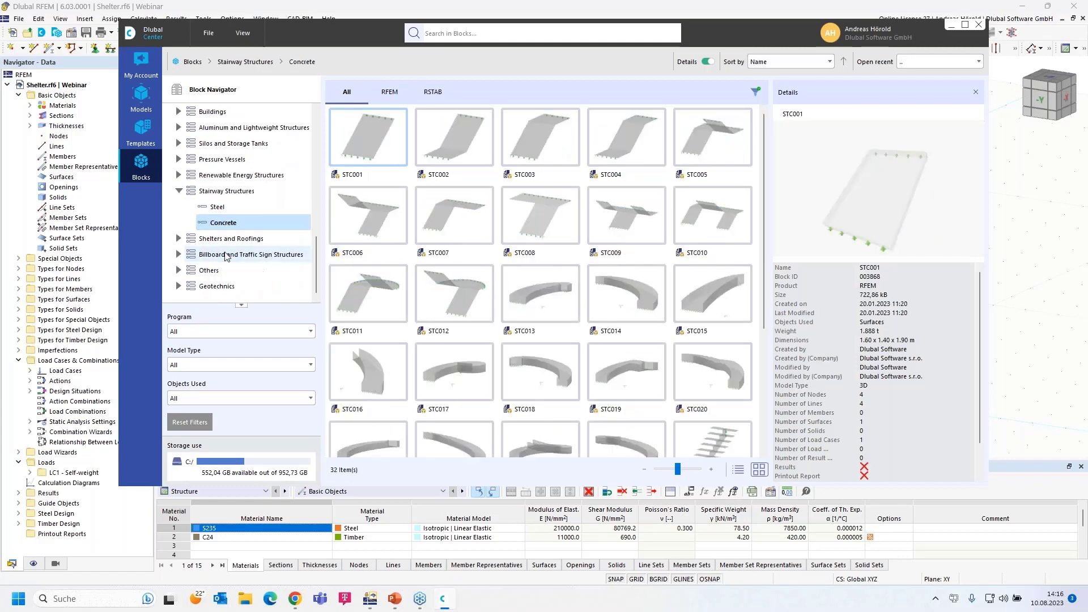
pyautogui.scroll(3, 226, 256)
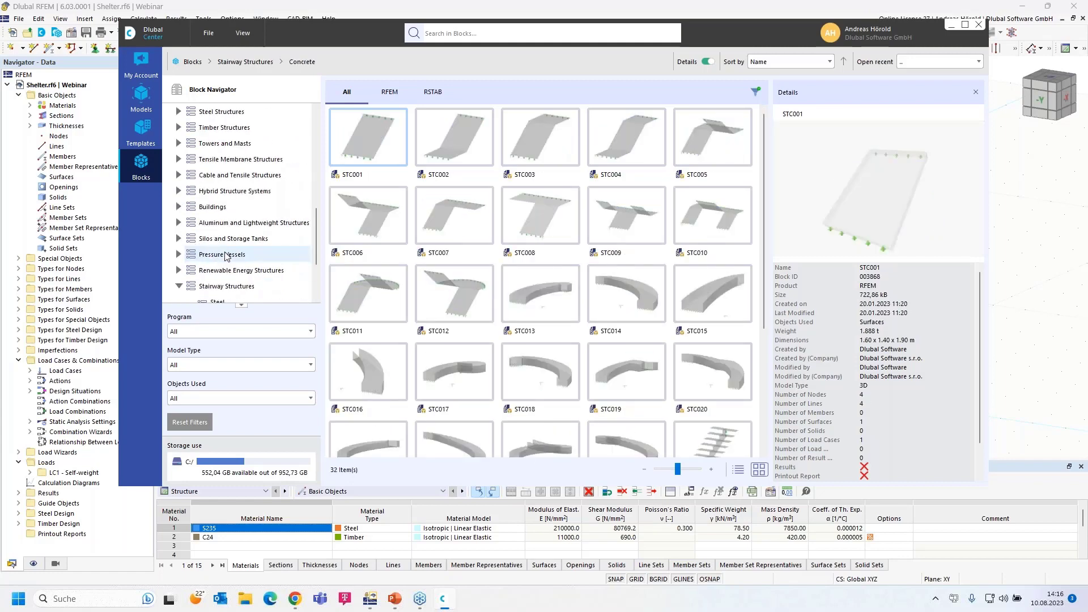
pyautogui.scroll(10, 226, 256)
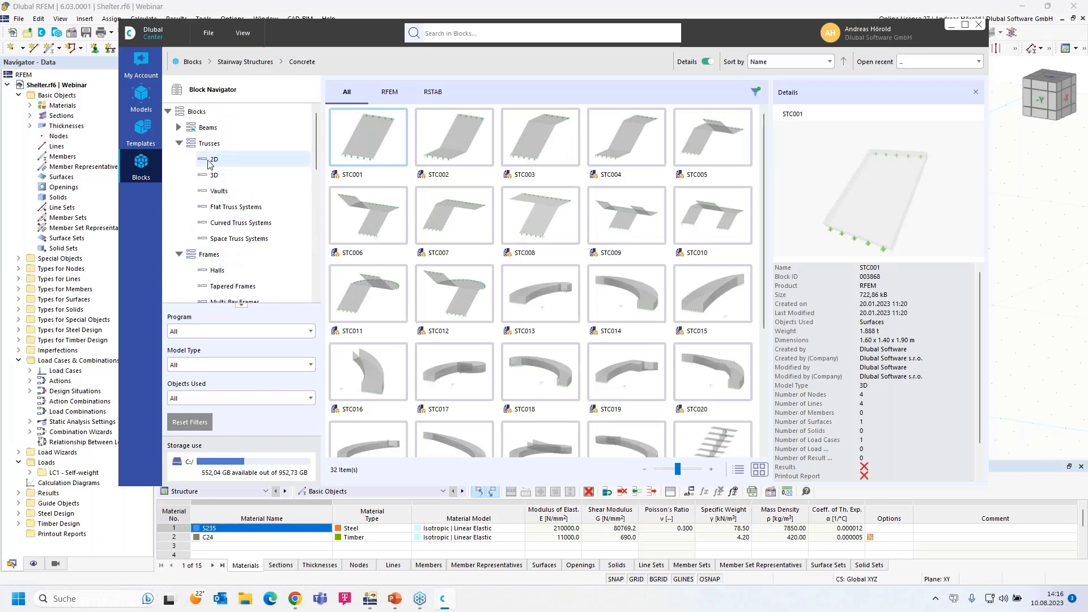
pyautogui.click(213, 159)
# Insert a 2D truss block and set its geometry input to total length L and outer bay L1
pyautogui.doubleClick(376, 141)
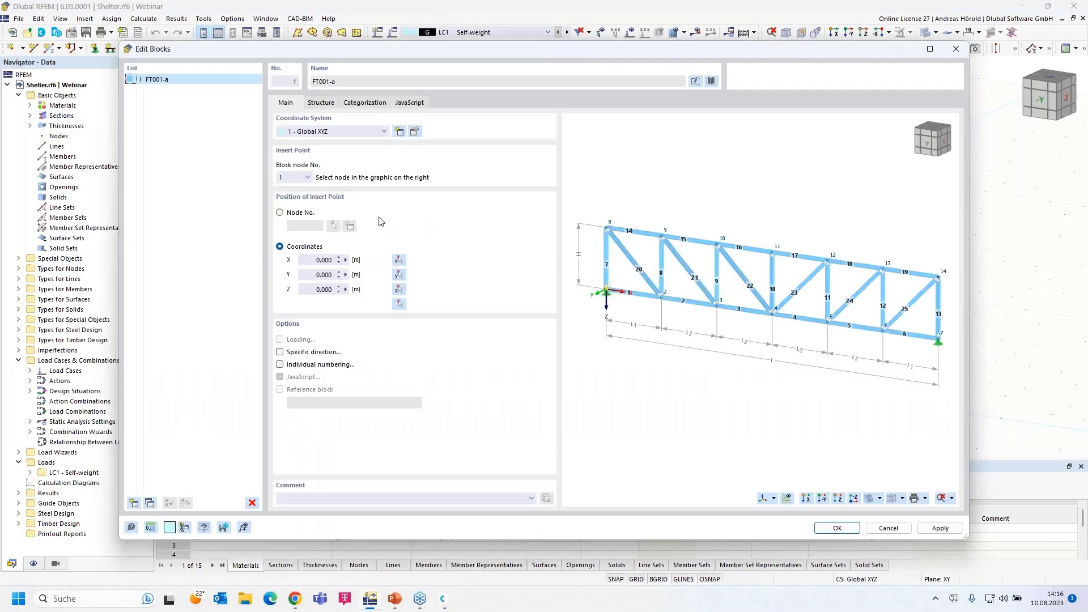
pyautogui.click(326, 104)
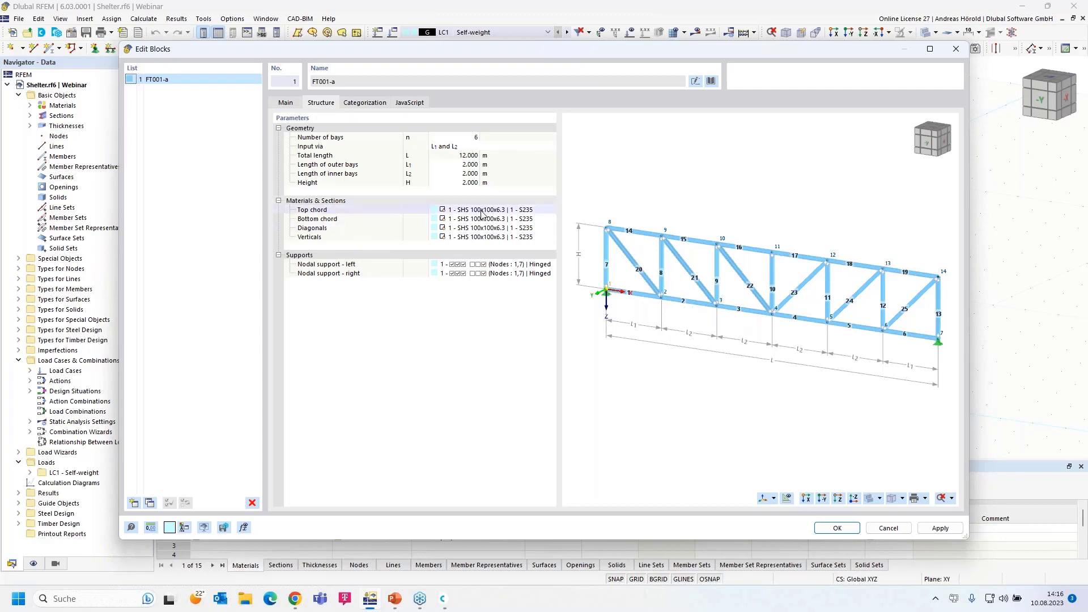
pyautogui.click(472, 138)
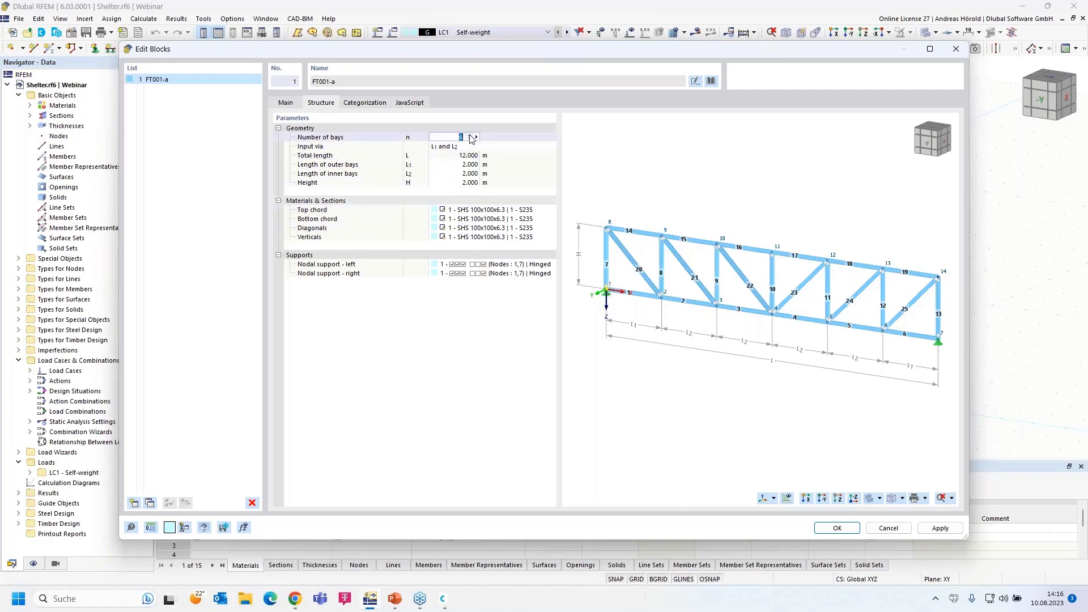
pyautogui.click(455, 147)
pyautogui.click(456, 146)
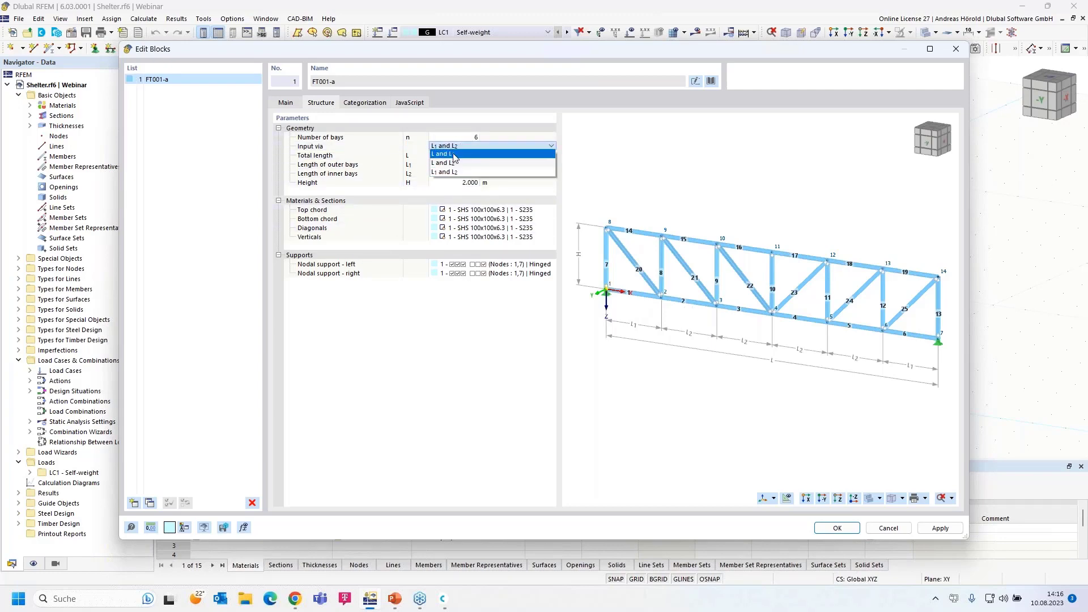
pyautogui.click(453, 154)
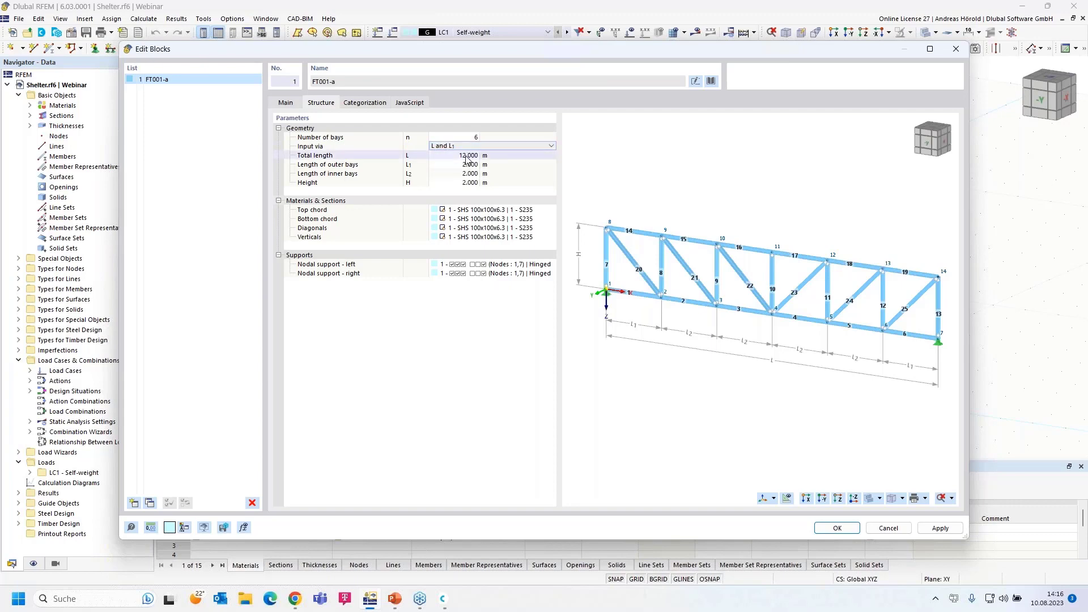
# Set the truss length to 20 m and height to 3 m, preview it, then cancel
pyautogui.click(466, 158)
pyautogui.write('20')
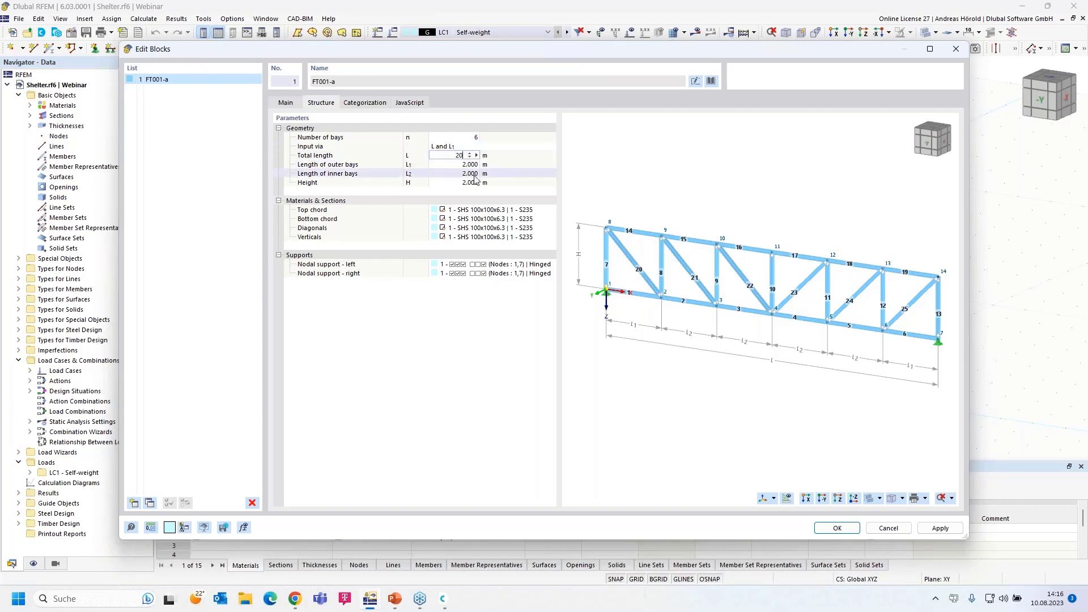
pyautogui.click(486, 174)
pyautogui.click(469, 182)
pyautogui.write('3')
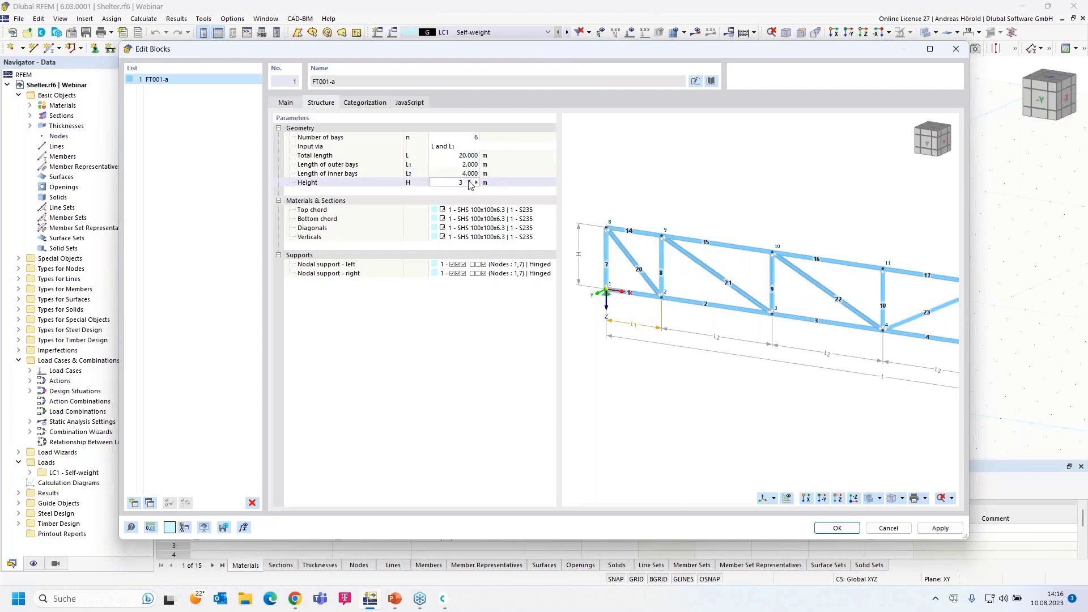
pyautogui.click(471, 210)
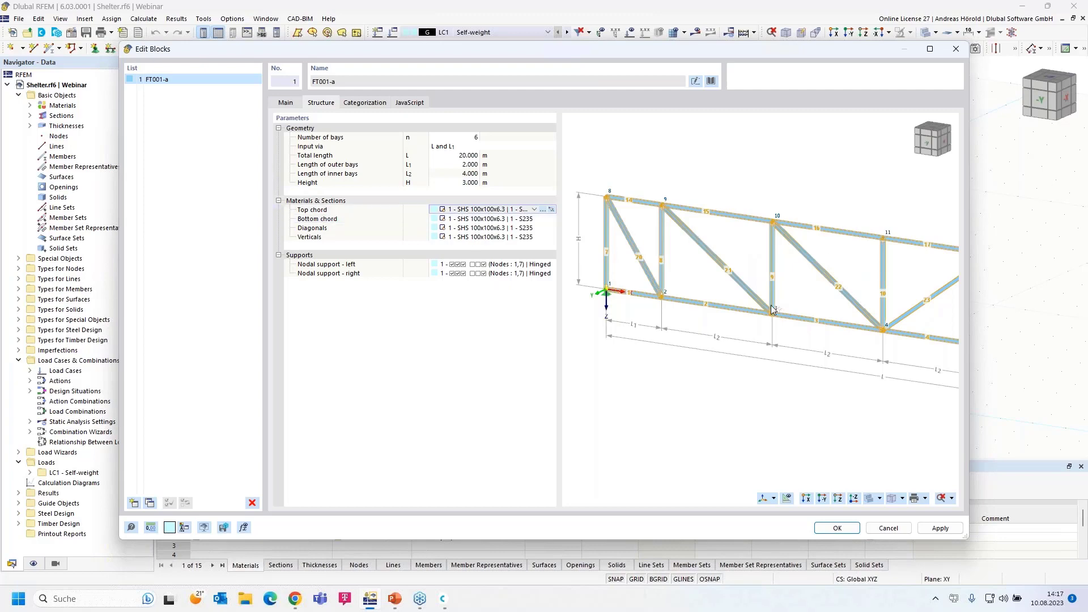
pyautogui.scroll(-4, 774, 306)
pyautogui.moveTo(825, 319); pyautogui.dragTo(769, 277, button='middle')
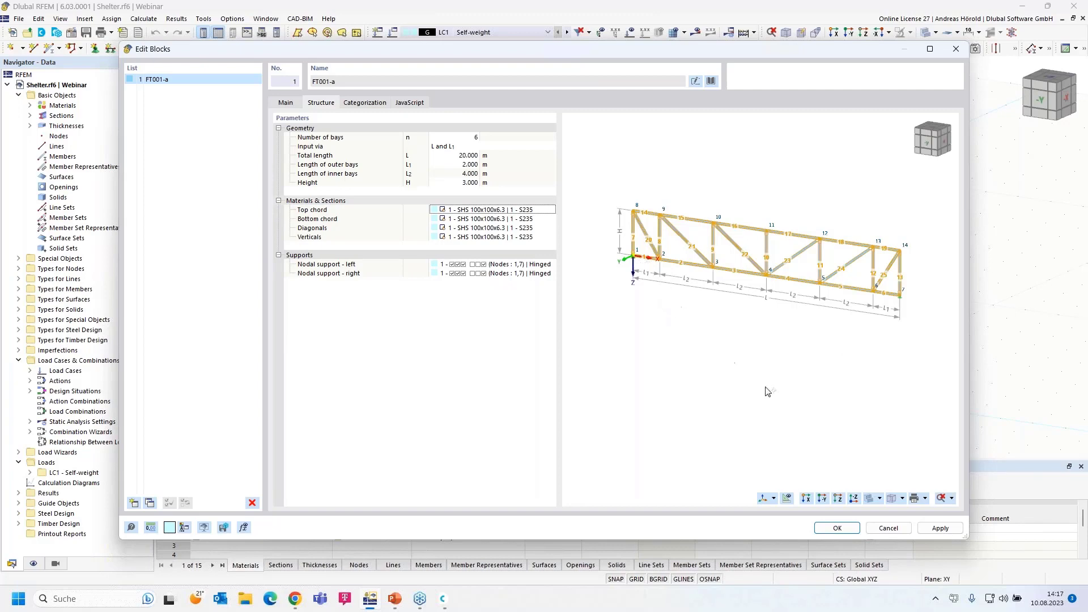
pyautogui.click(889, 529)
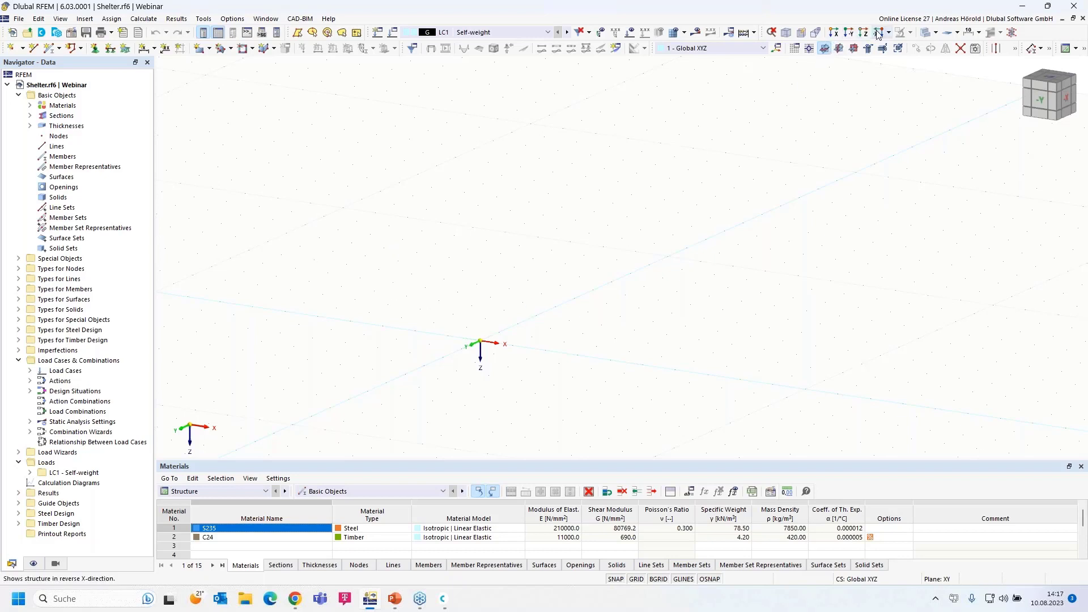
# Make XZ the work plane, view the model from -Y, and start a new single member
pyautogui.click(854, 49)
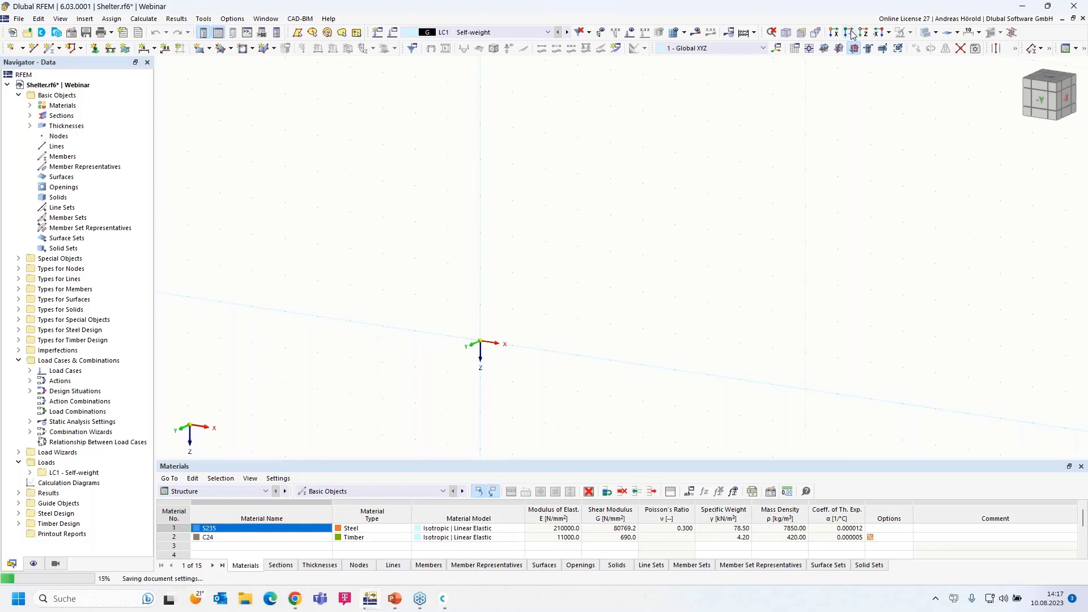
pyautogui.click(852, 34)
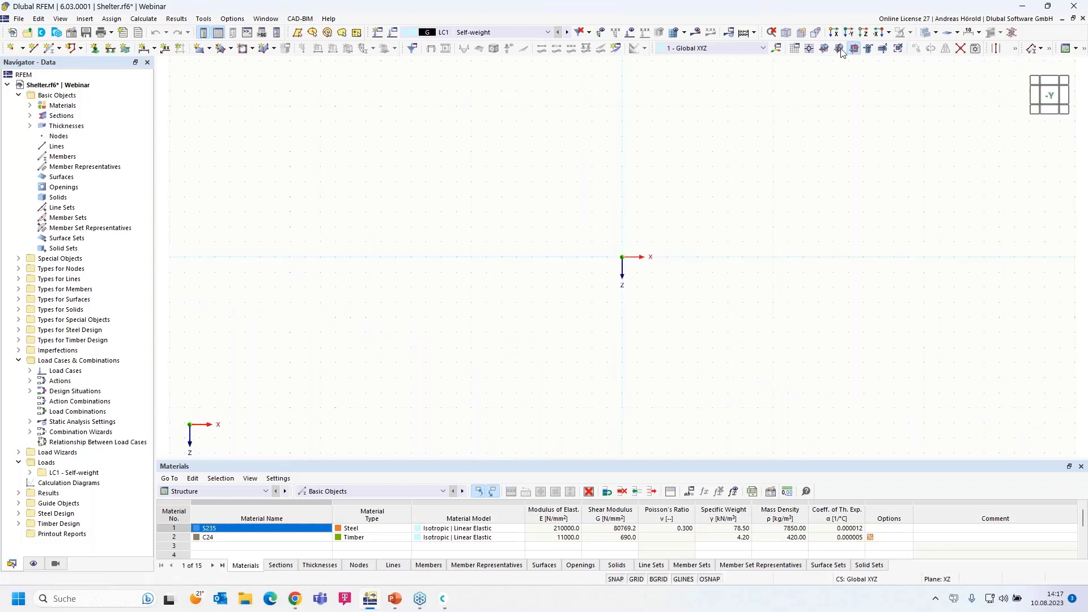
pyautogui.moveTo(668, 223)
pyautogui.mouseDown(button='middle')
pyautogui.moveTo(633, 244)
pyautogui.moveTo(598, 294)
pyautogui.mouseUp(button='middle')
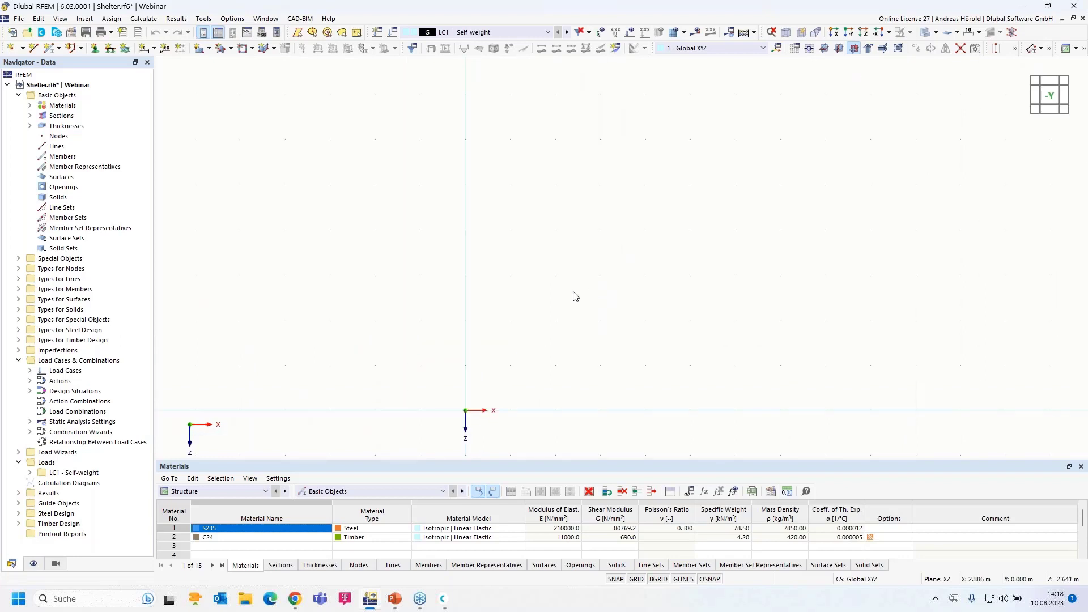
pyautogui.click(49, 48)
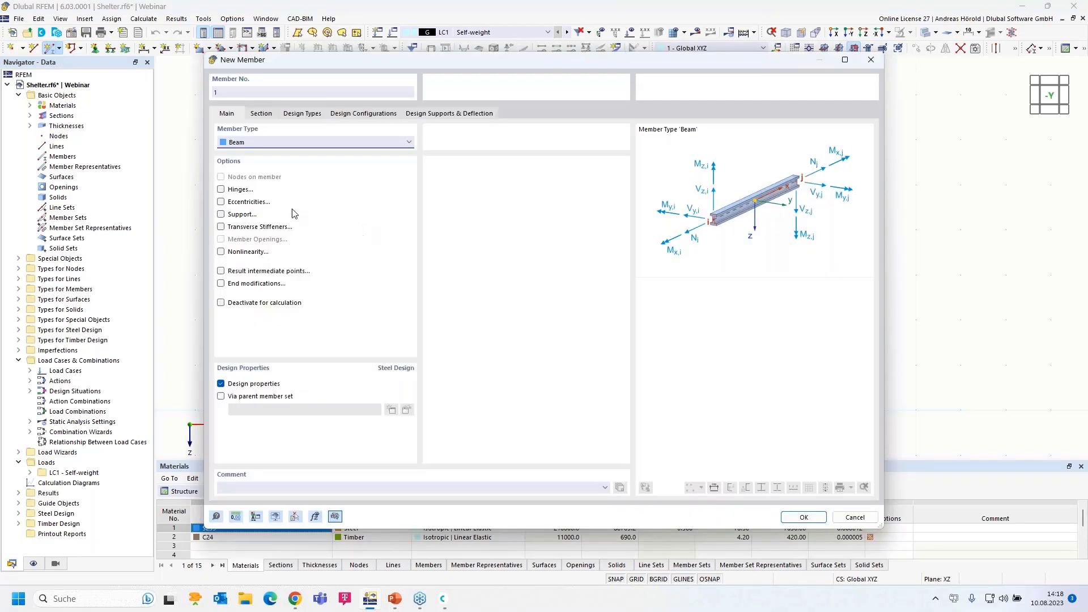
# On the member's Section tab, edit the SHS 100x100x6.3 start section
pyautogui.click(259, 114)
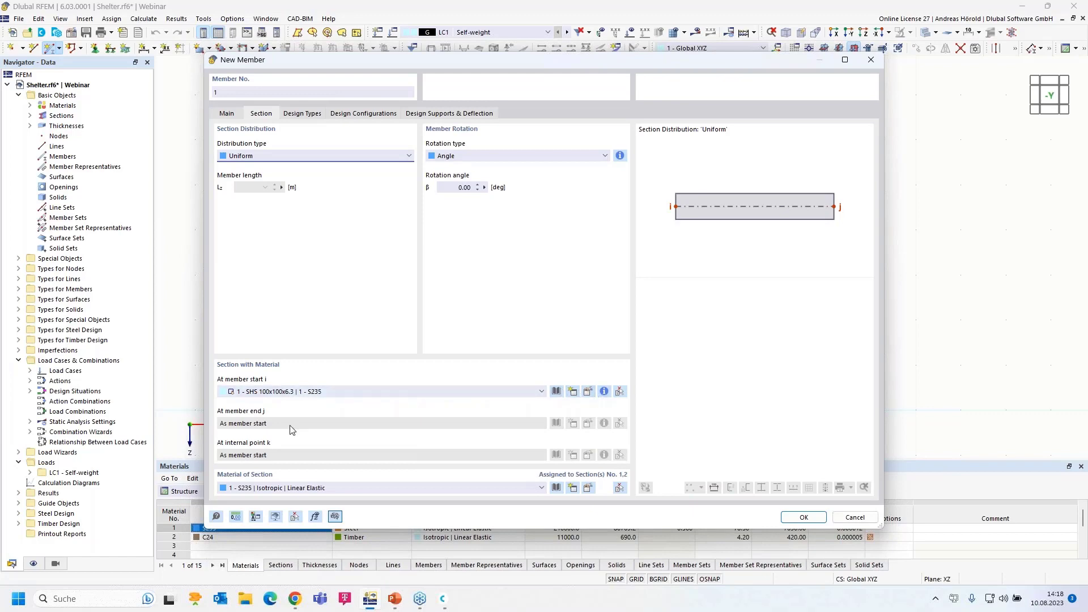
pyautogui.click(589, 393)
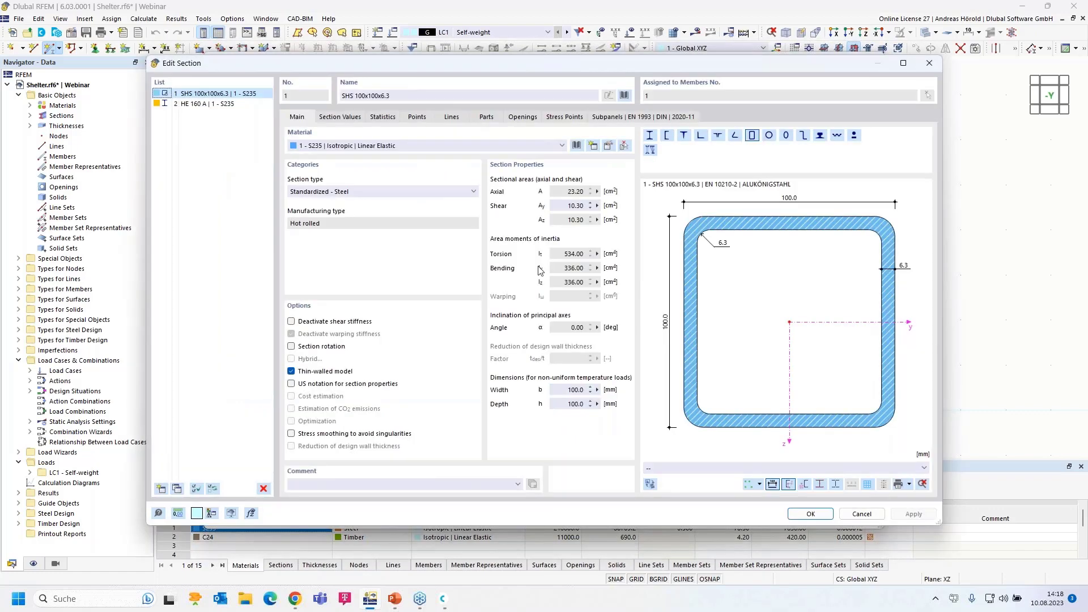
# Import SHS 100x100x6.3 from the EN 10210-2 hollow-section library and edit its material
pyautogui.click(624, 96)
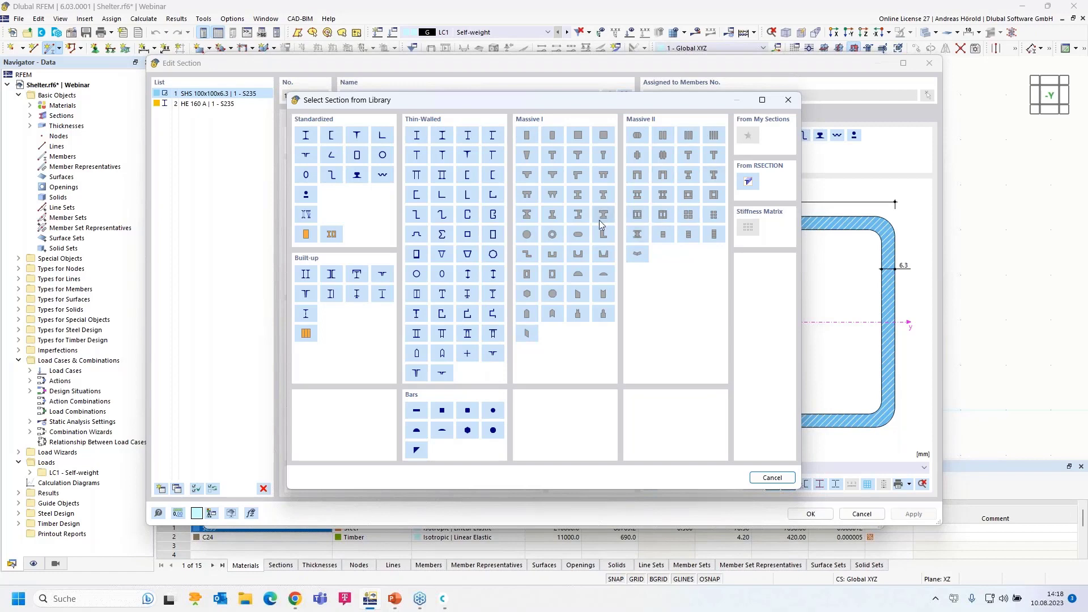
pyautogui.click(357, 155)
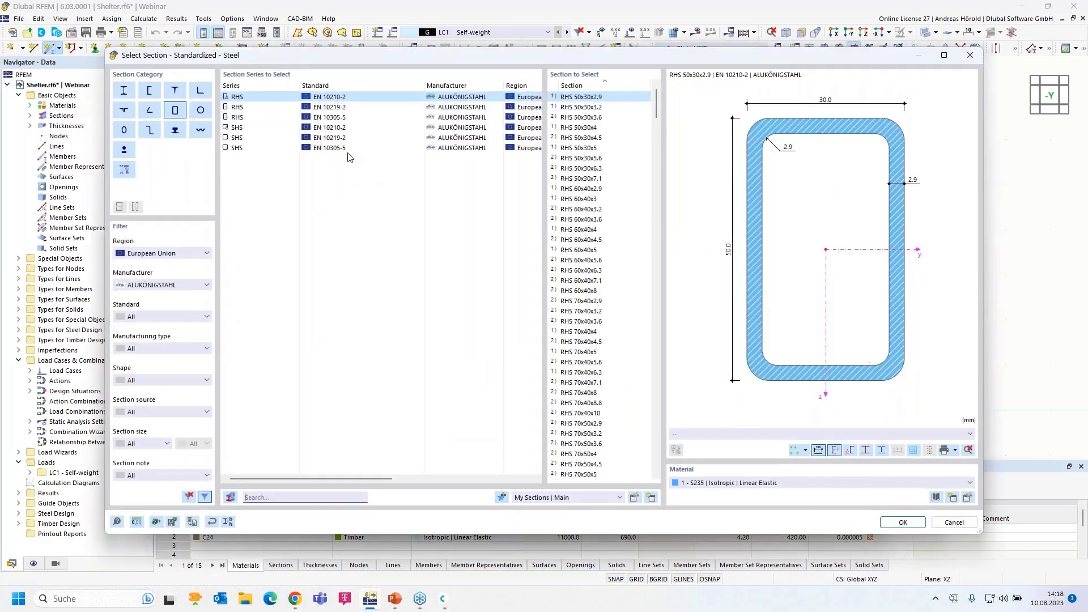
pyautogui.click(240, 128)
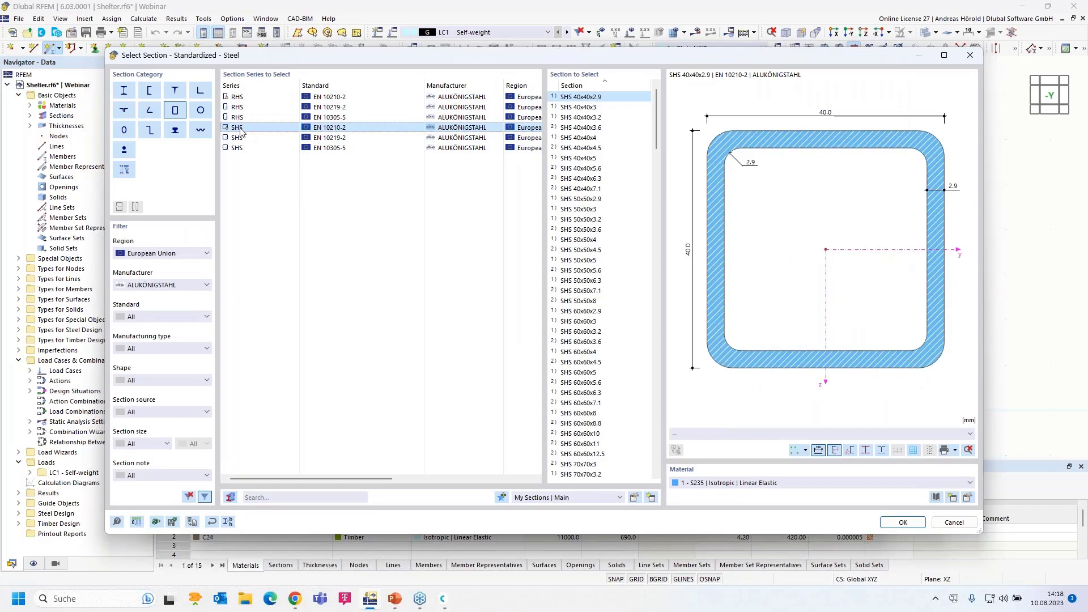
pyautogui.scroll(-20, 587, 315)
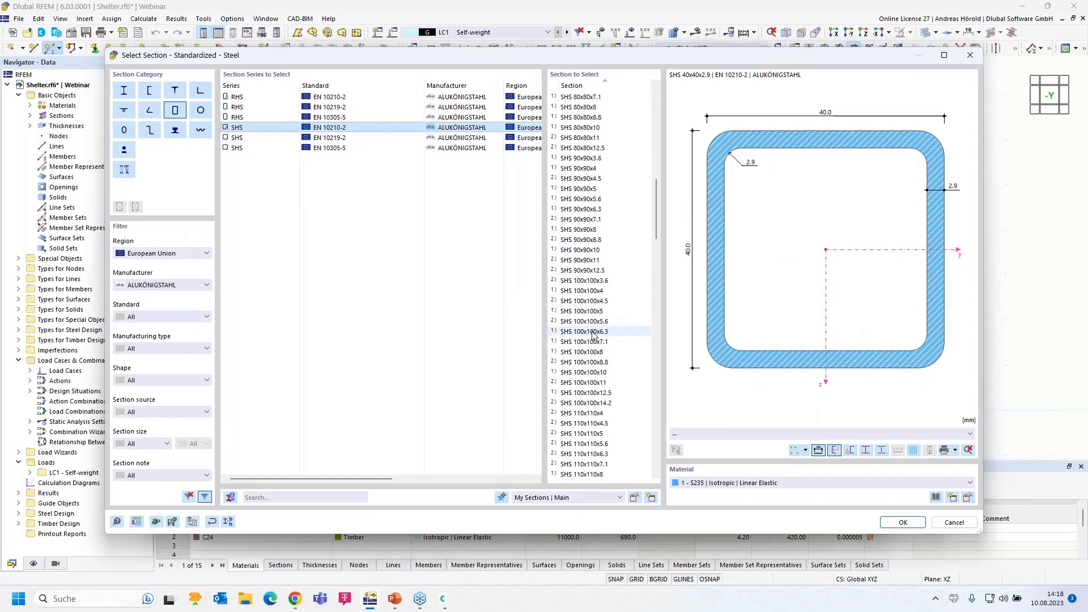
pyautogui.click(594, 334)
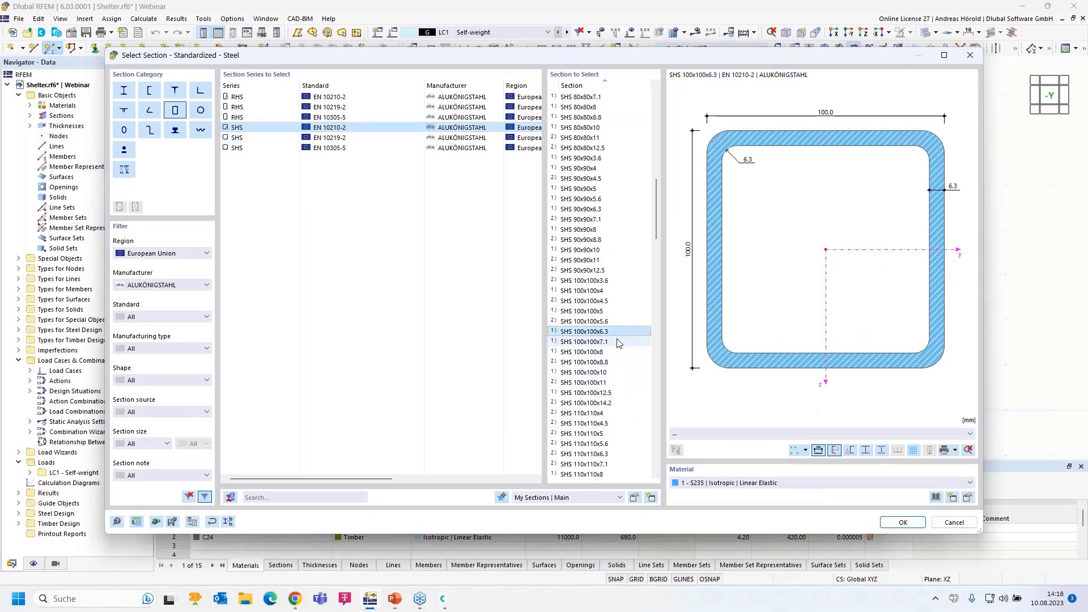
pyautogui.click(969, 497)
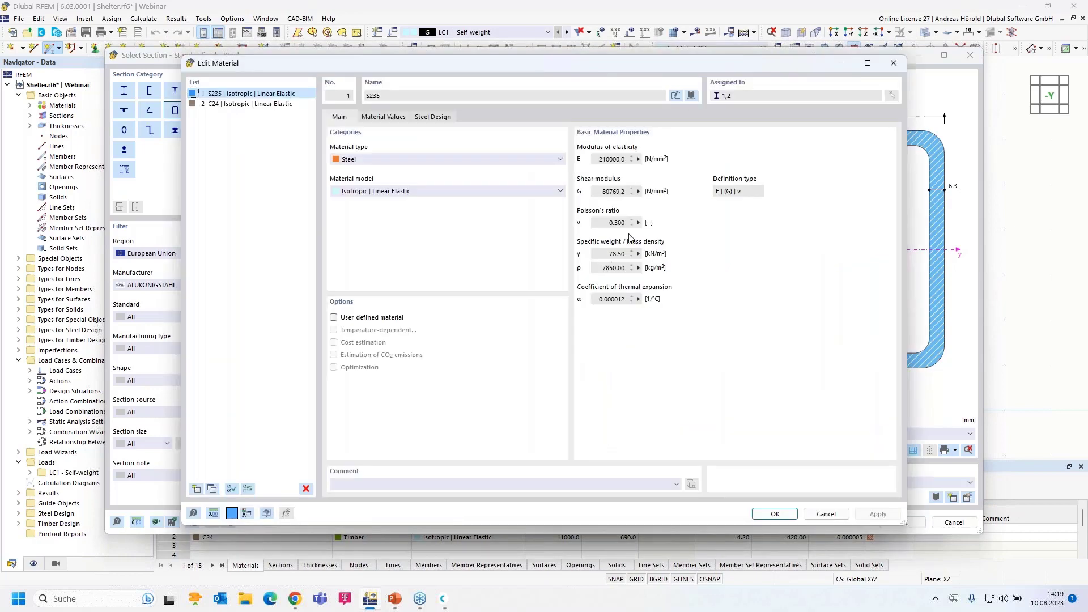
# Assign S235 steel from the European Union material library and confirm the SHS 100x100x6.3 section
pyautogui.click(691, 95)
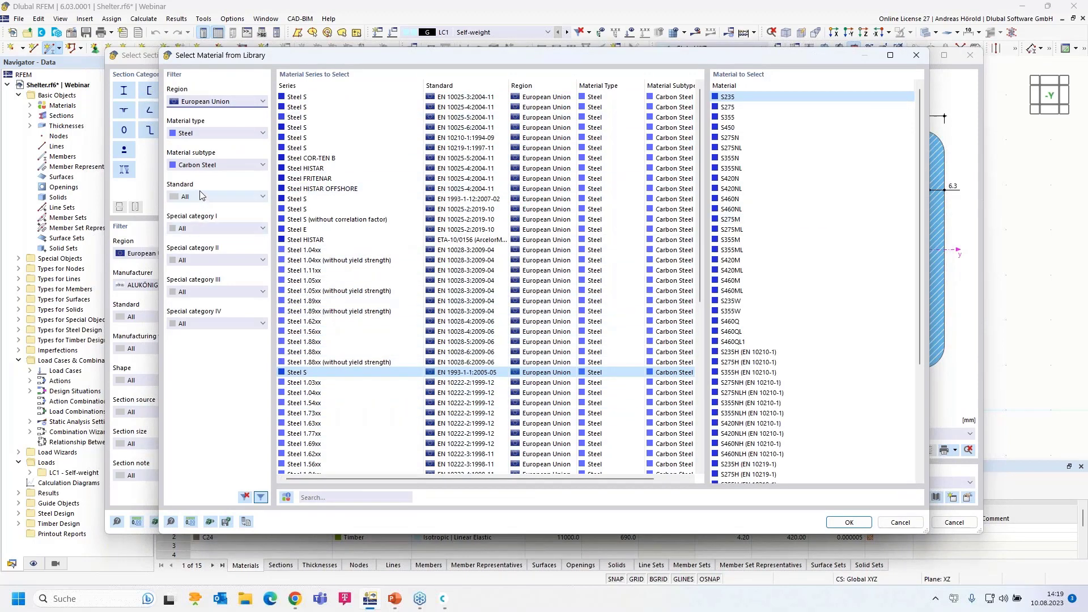
pyautogui.click(208, 102)
pyautogui.click(207, 102)
pyautogui.click(205, 134)
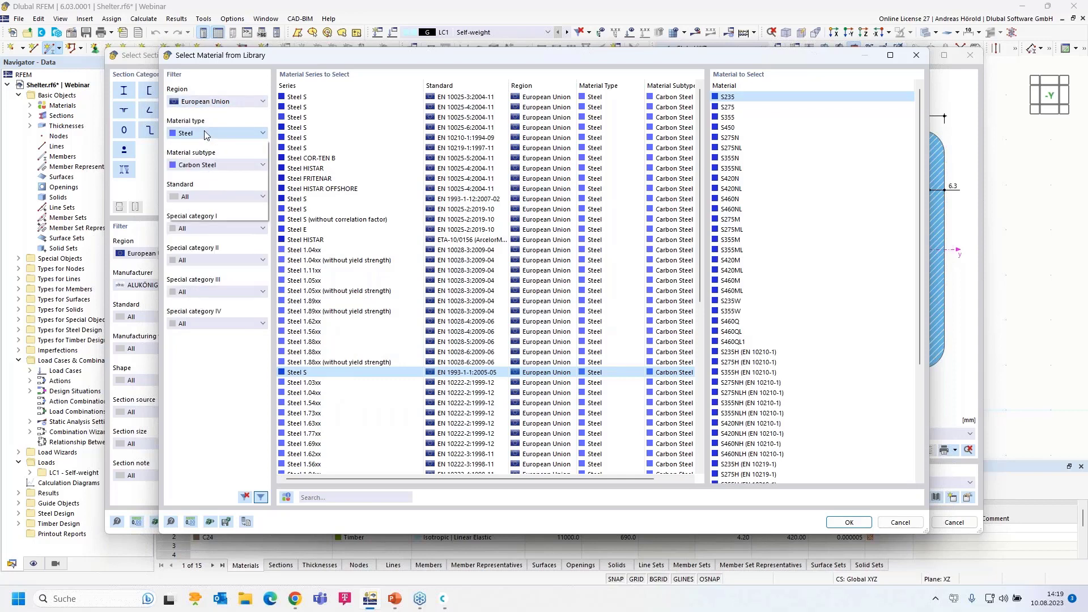
pyautogui.click(205, 134)
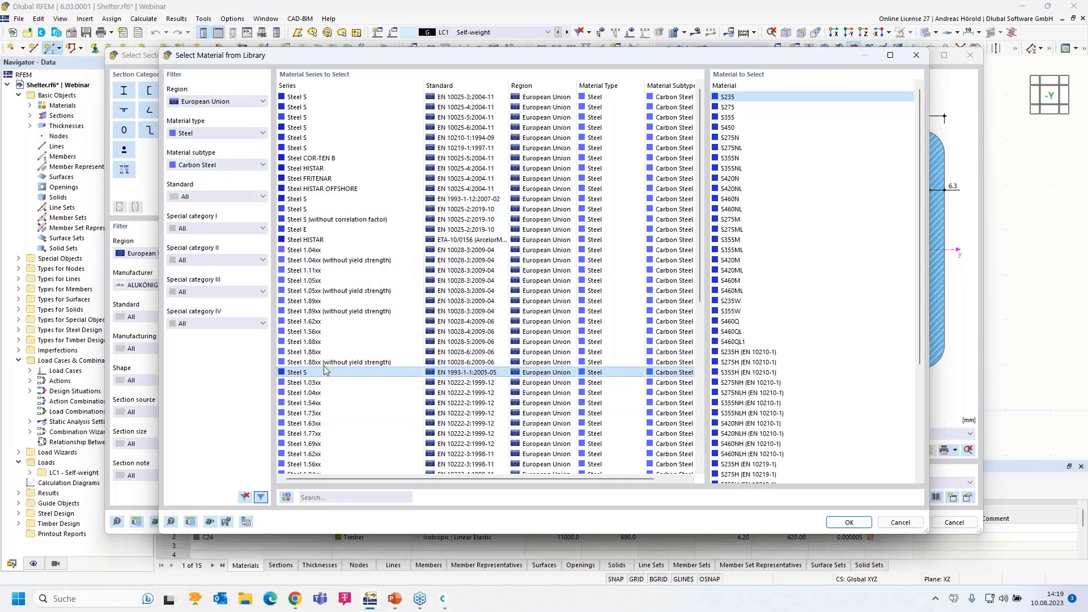
pyautogui.click(846, 524)
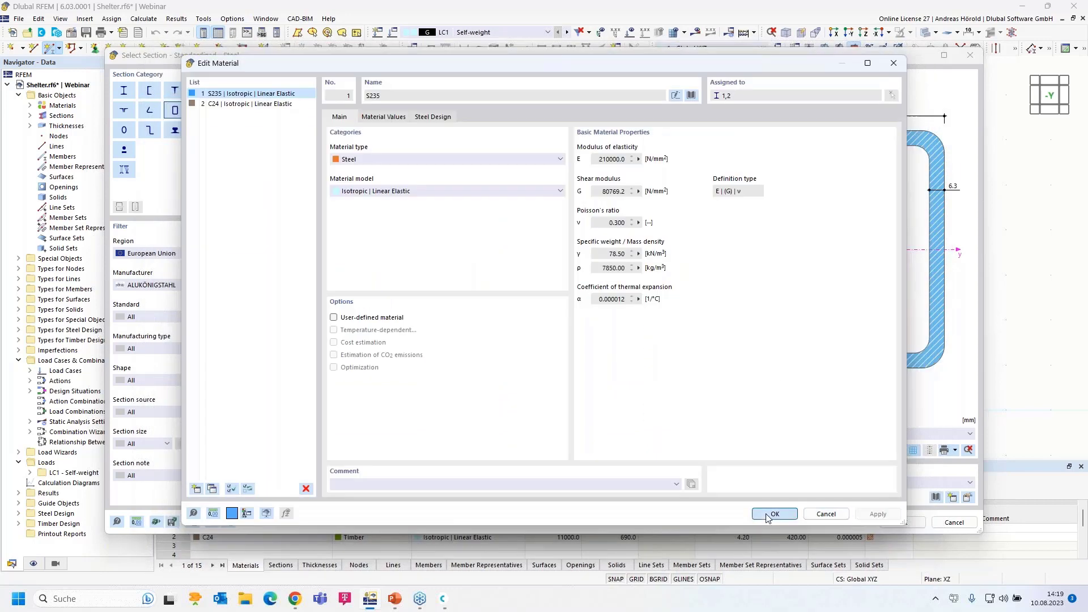
pyautogui.click(772, 515)
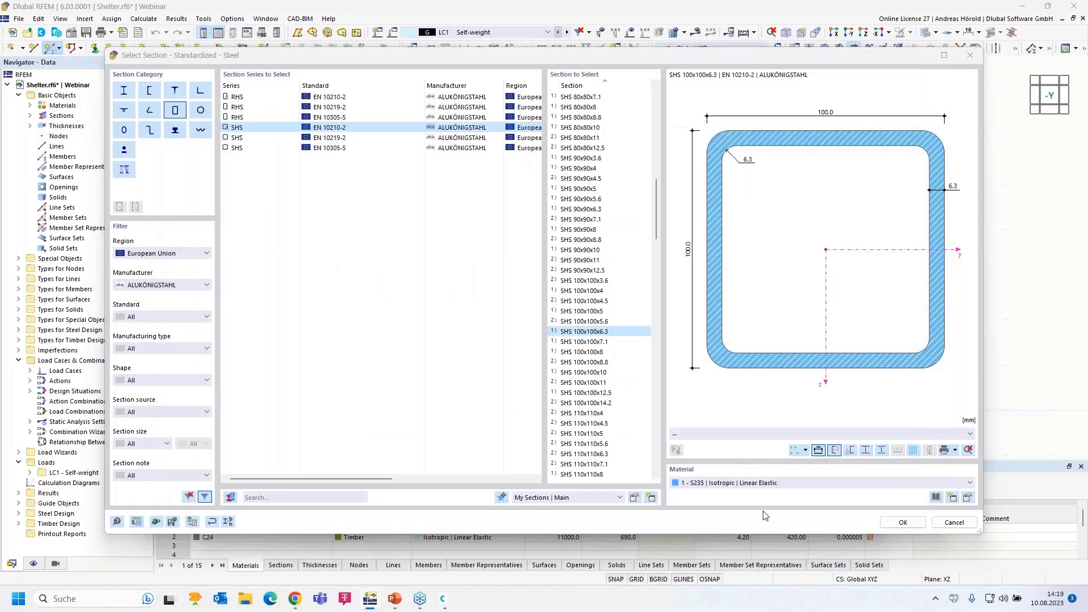
pyautogui.click(912, 523)
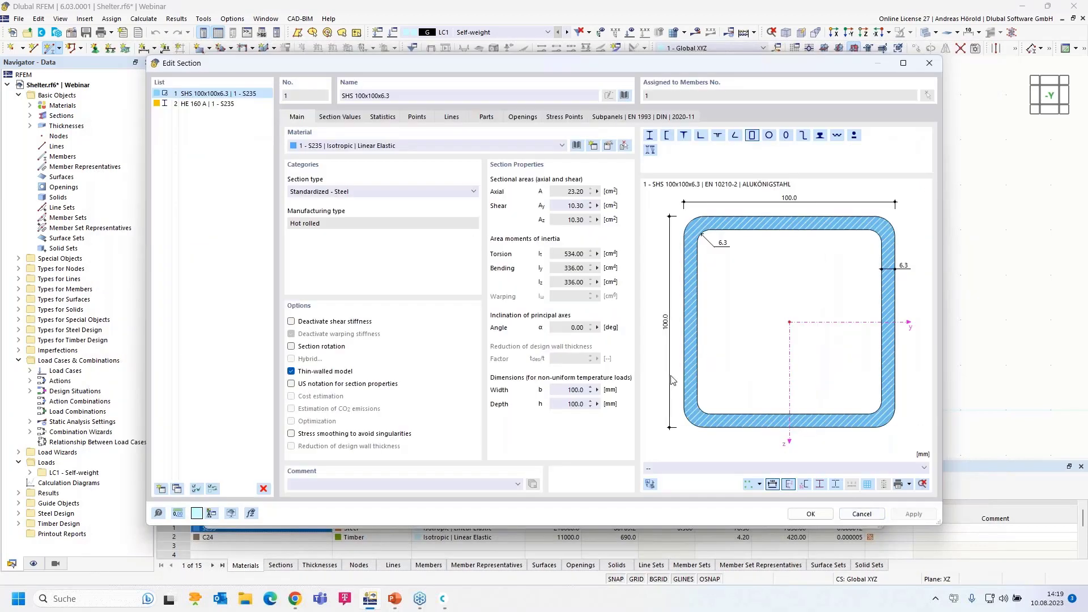
# Draw member 1 as a 3 m vertical column from the origin to Z -3.000
pyautogui.click(807, 513)
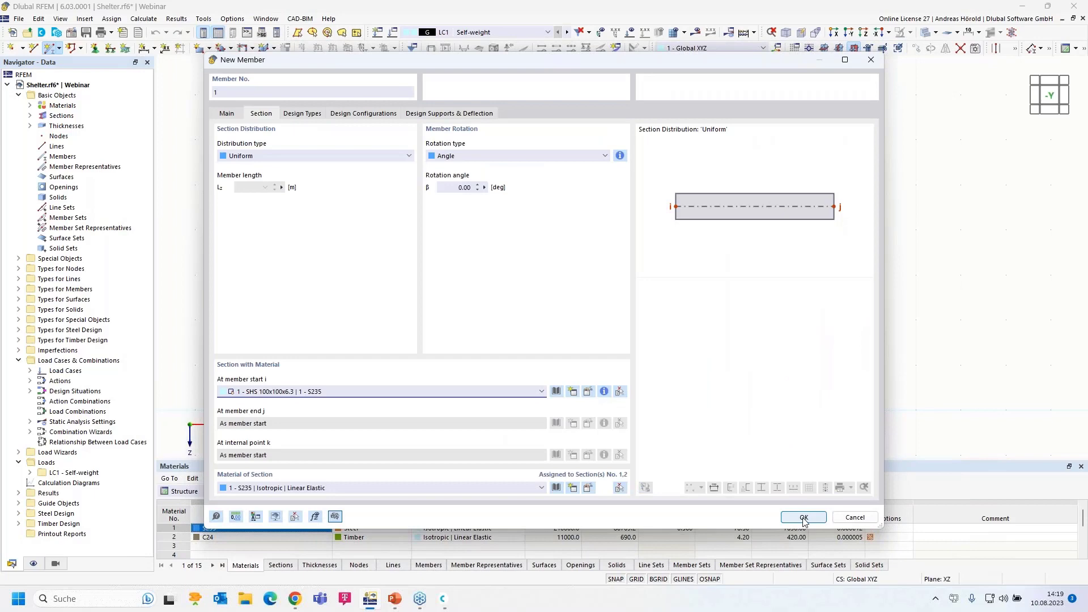
pyautogui.click(804, 517)
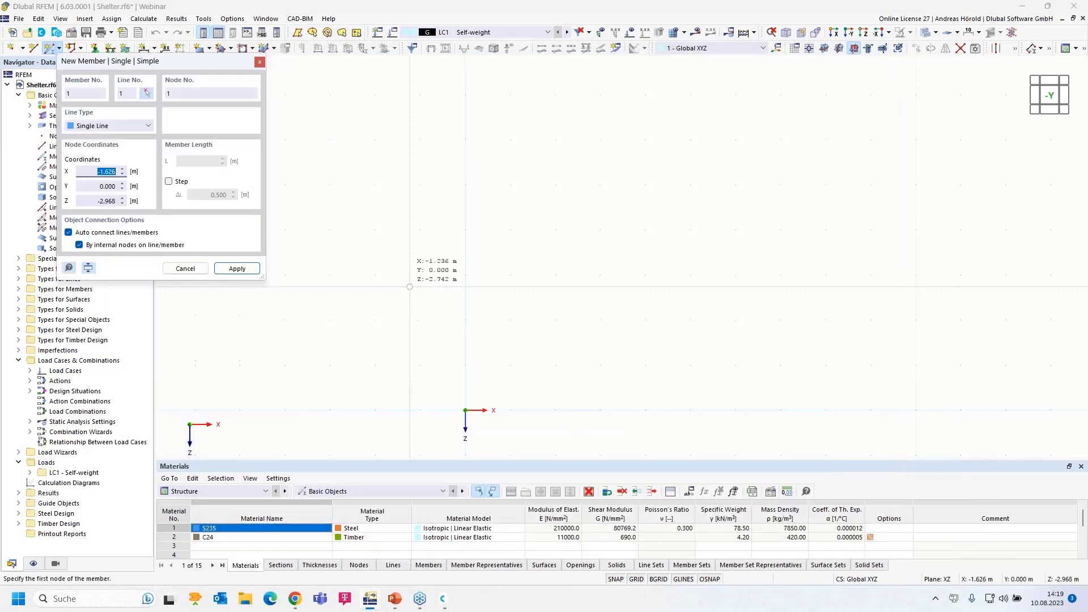
pyautogui.click(465, 411)
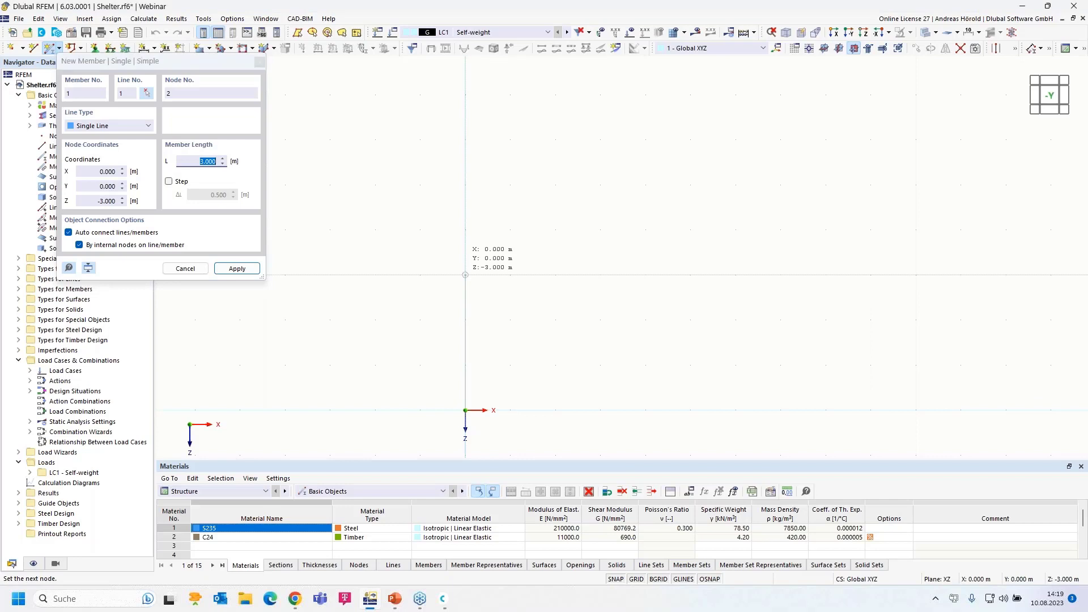
pyautogui.click(465, 275)
pyautogui.press('Escape')
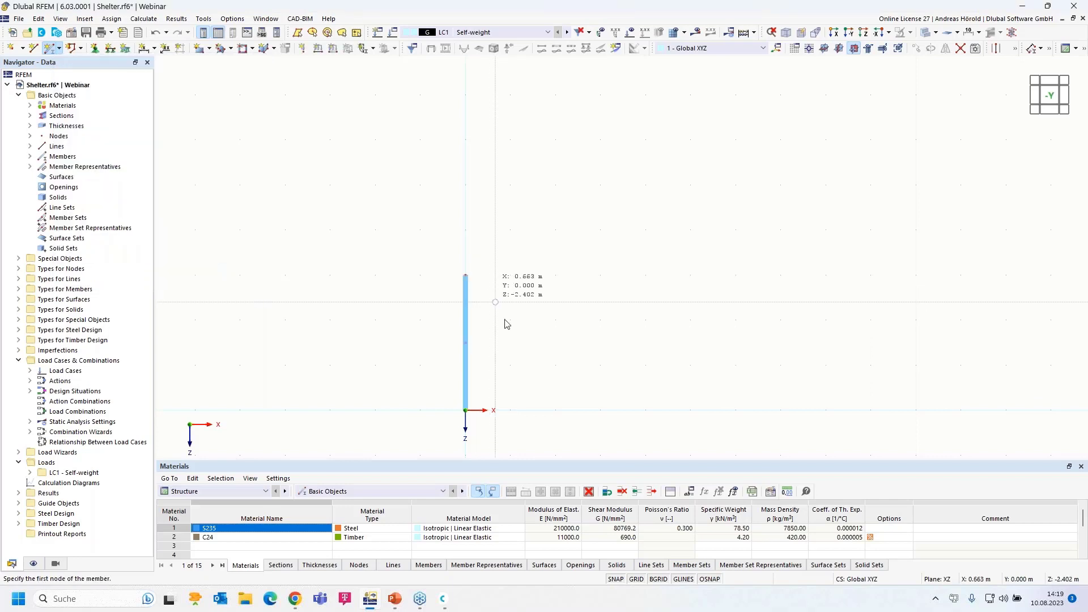
pyautogui.scroll(2, 510, 370)
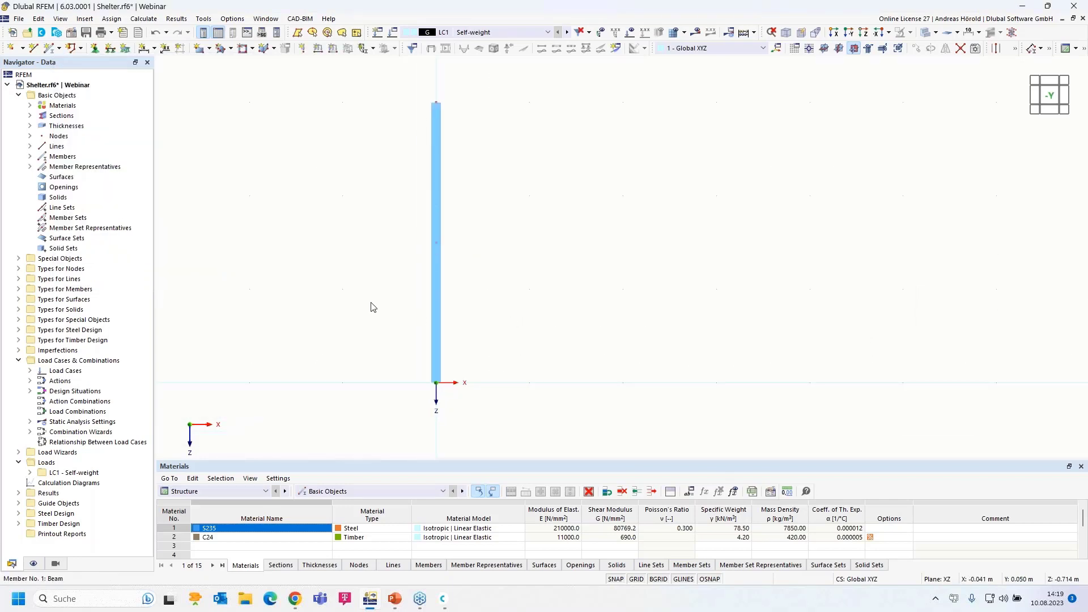
# Choose the 2 - Fixed nodal support and confirm its definition with ux and φx nonlinearities at None
pyautogui.click(96, 49)
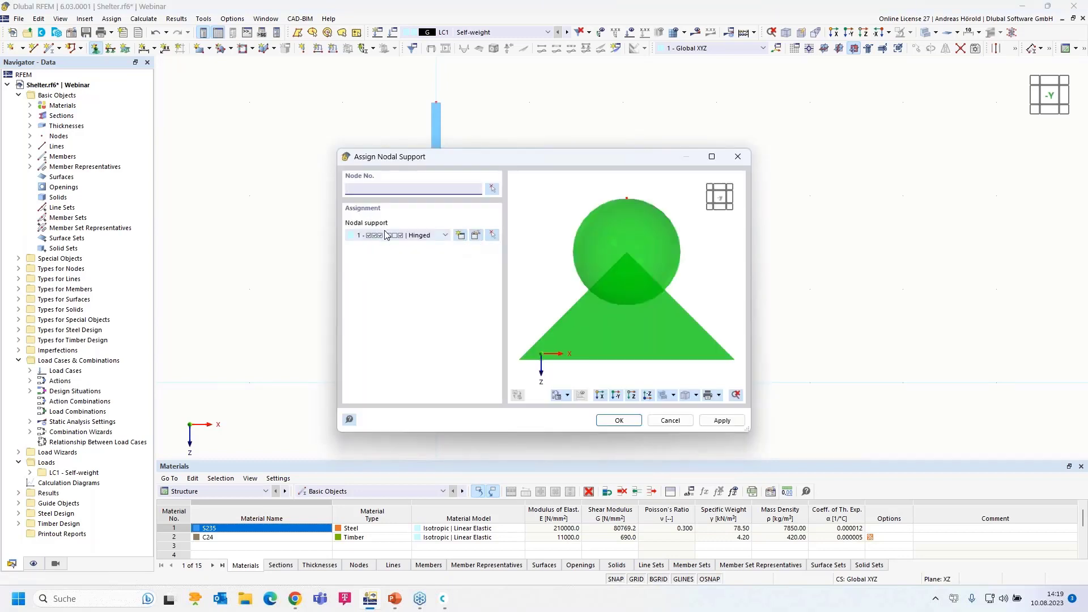
pyautogui.click(445, 236)
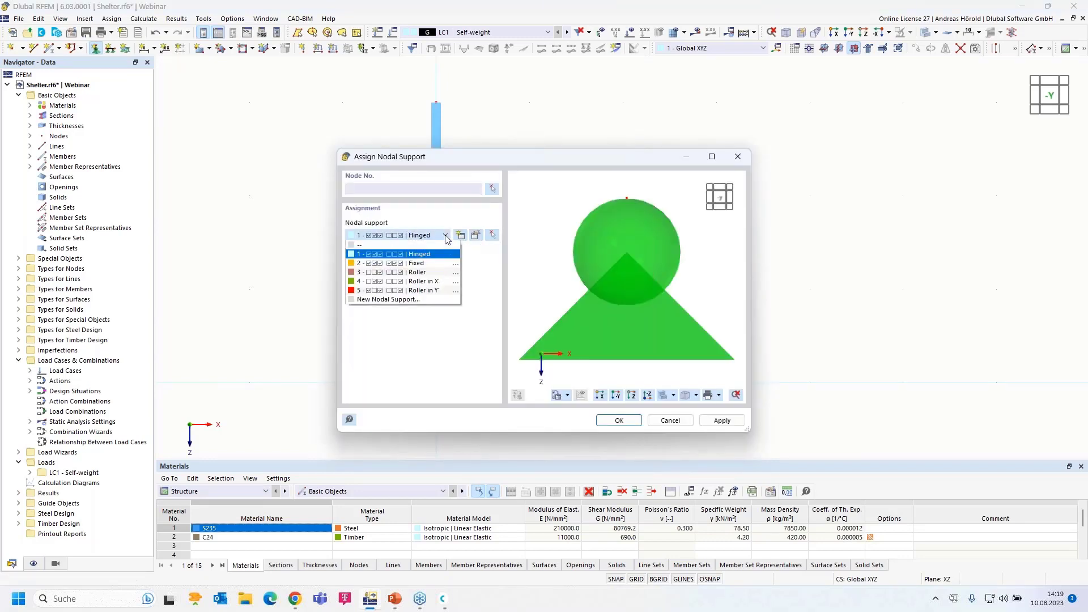
pyautogui.click(429, 264)
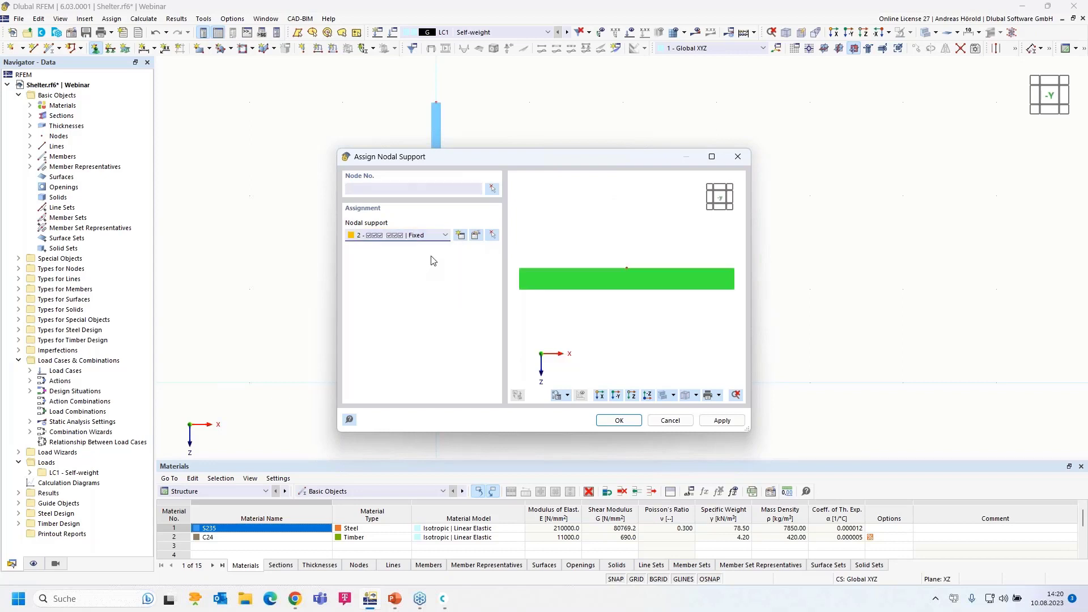
pyautogui.click(476, 236)
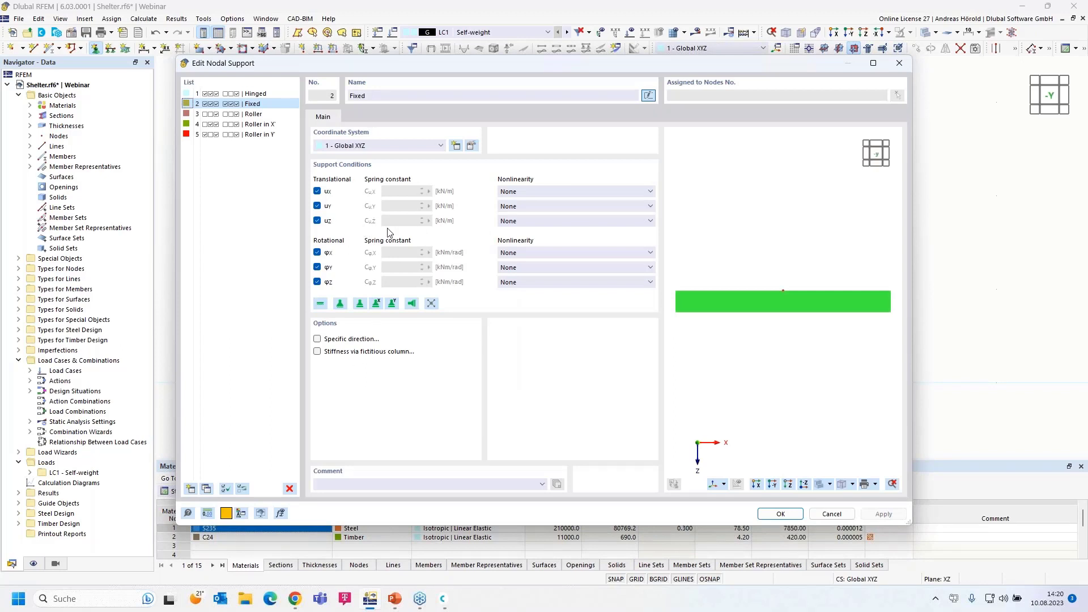
pyautogui.click(586, 195)
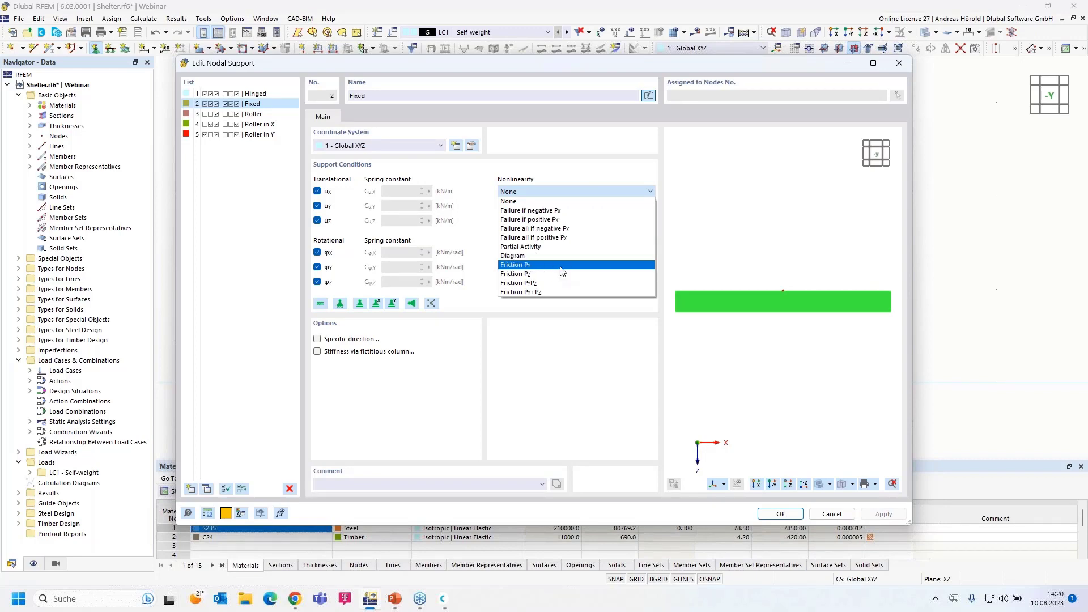
pyautogui.click(577, 361)
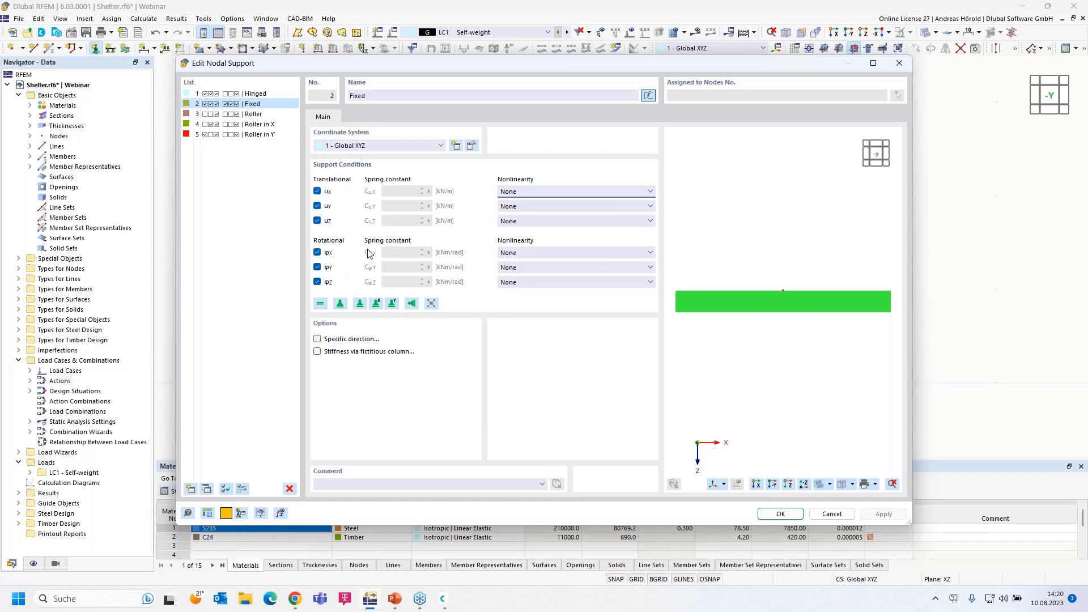
pyautogui.click(584, 253)
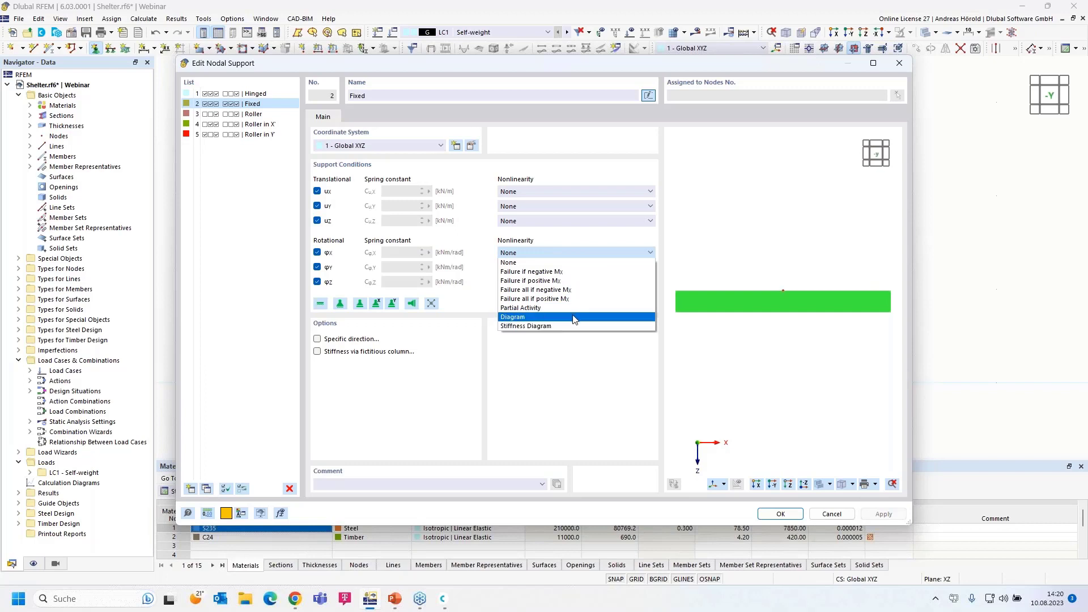
pyautogui.click(561, 397)
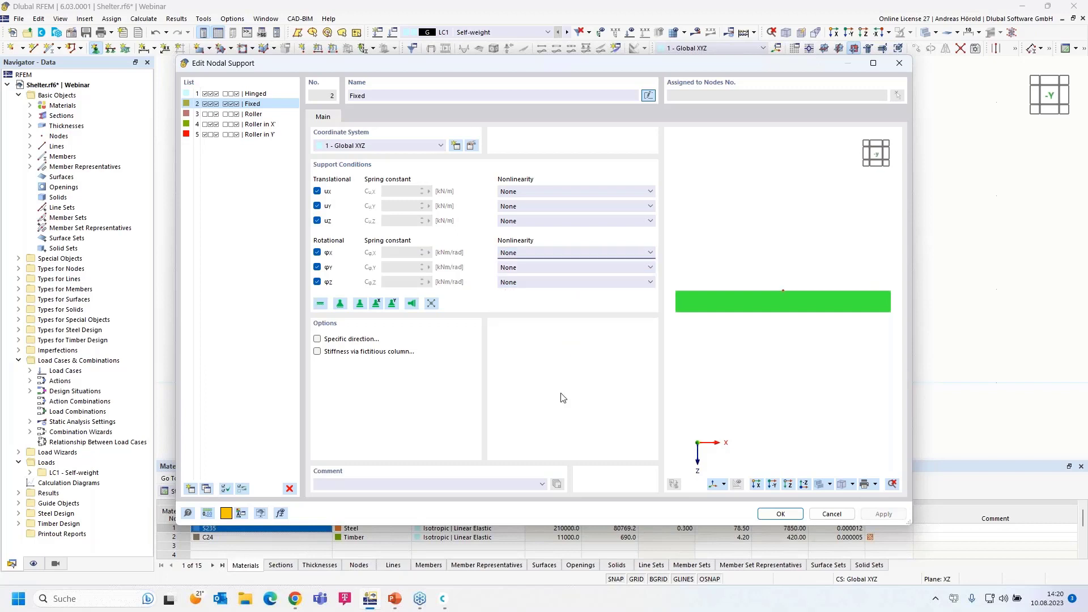
pyautogui.click(781, 515)
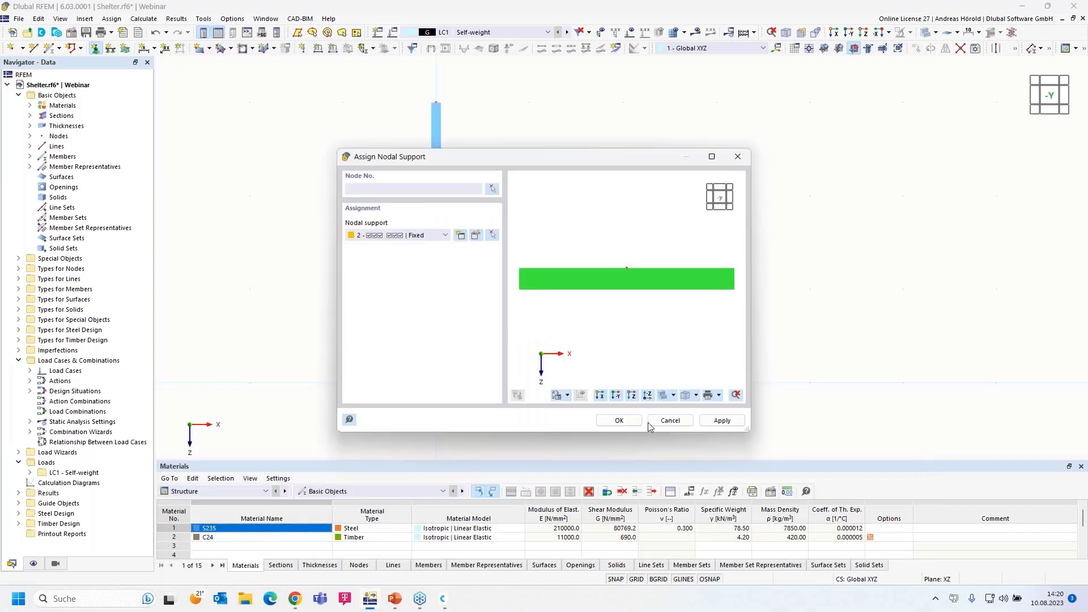
# Assign the fixed support to the column's base node
pyautogui.click(618, 420)
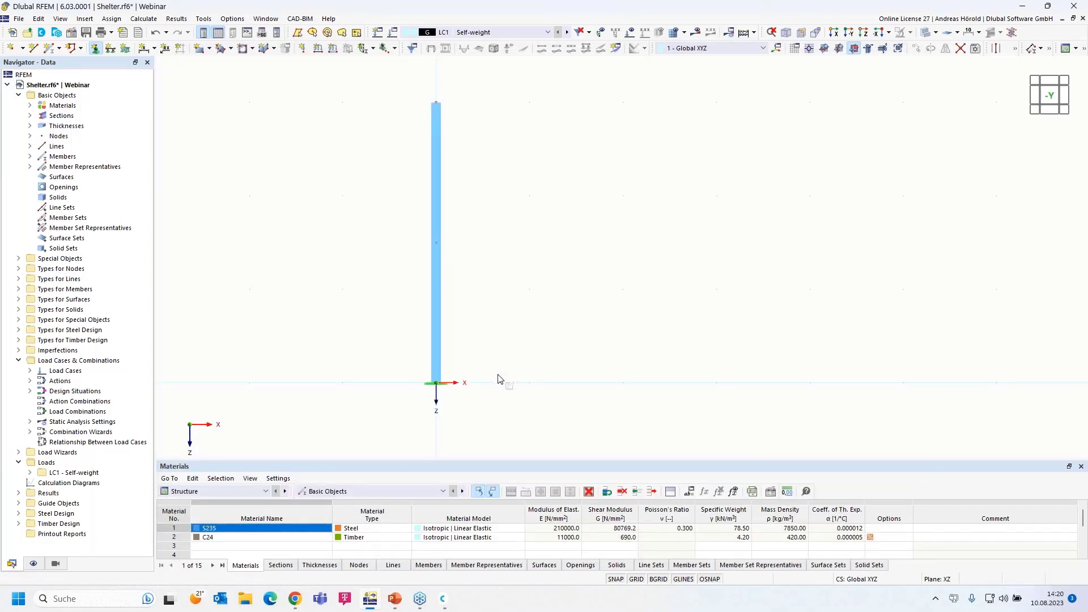
pyautogui.scroll(1, 512, 372)
pyautogui.press('Escape')
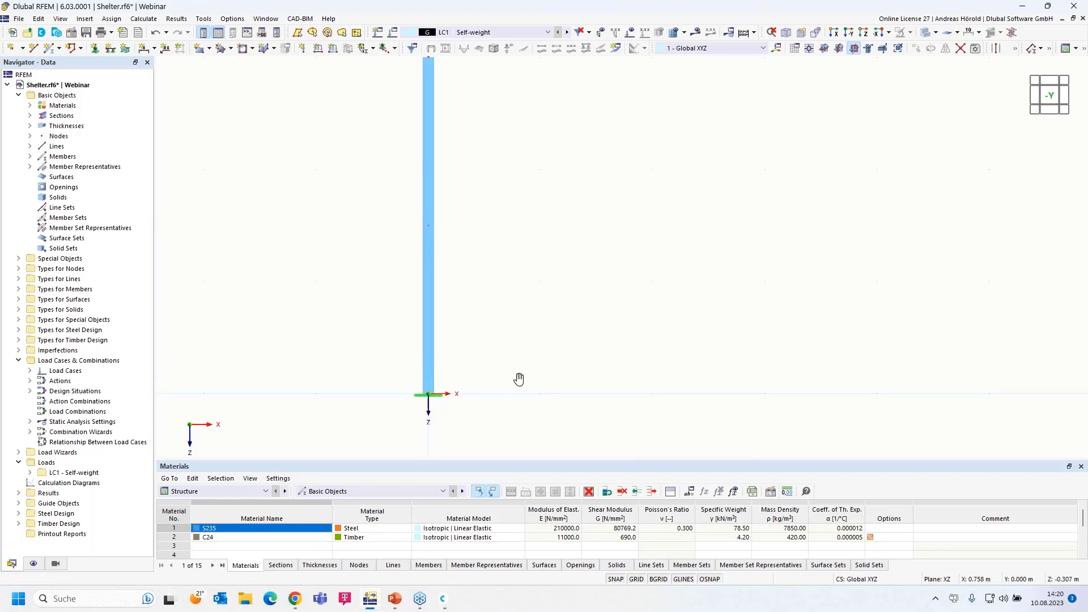
pyautogui.moveTo(515, 368); pyautogui.dragTo(529, 377, button='middle')
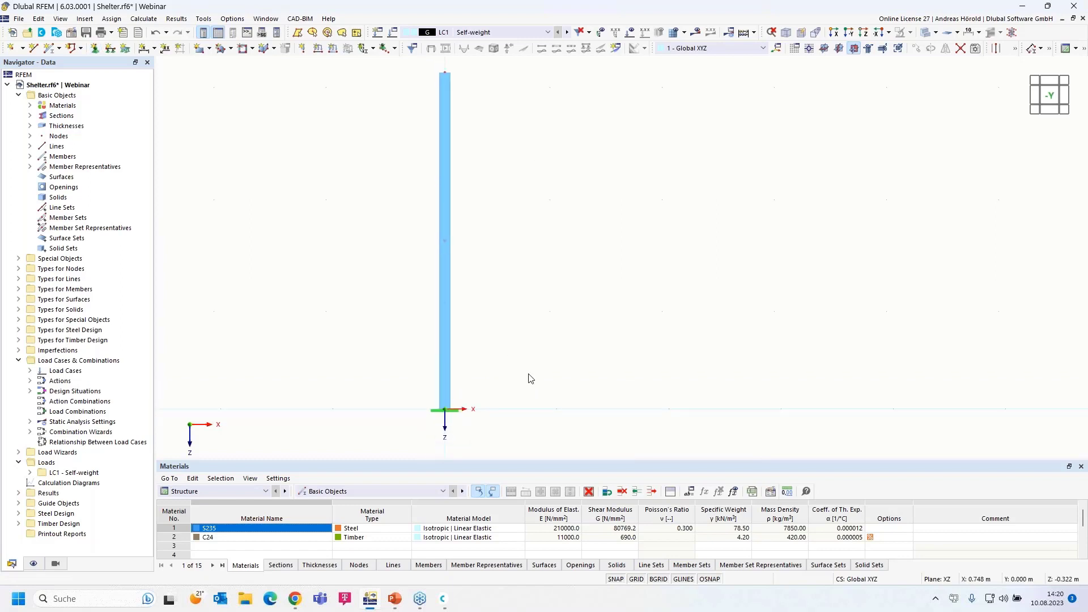
# Enlarge the support symbol's display size, then window-select the whole column
pyautogui.rightClick(453, 415)
pyautogui.moveTo(630, 253); pyautogui.dragTo(711, 264)
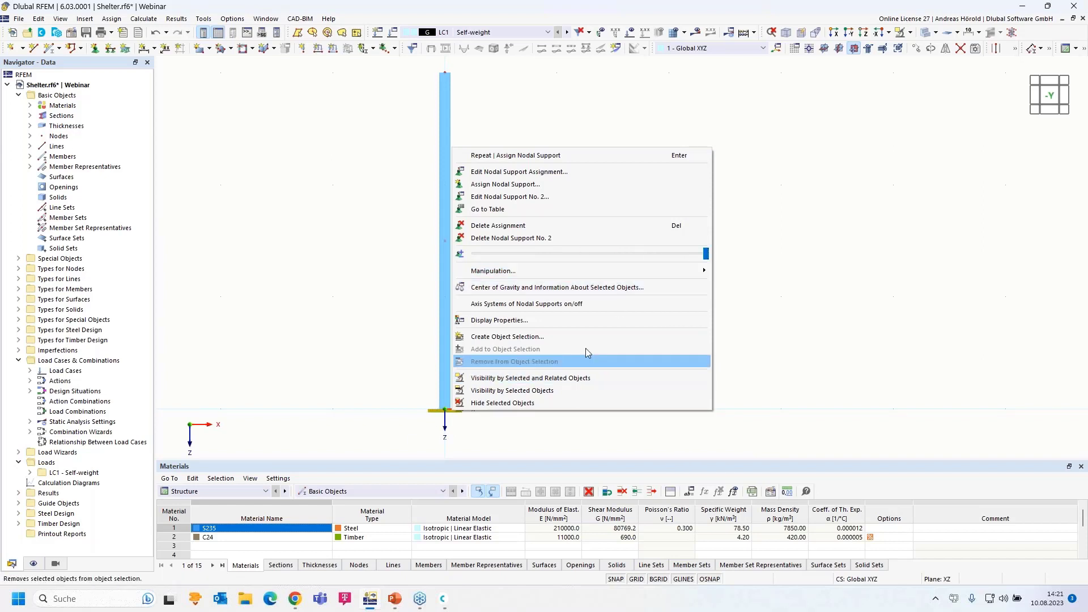
pyautogui.moveTo(707, 254); pyautogui.dragTo(701, 251)
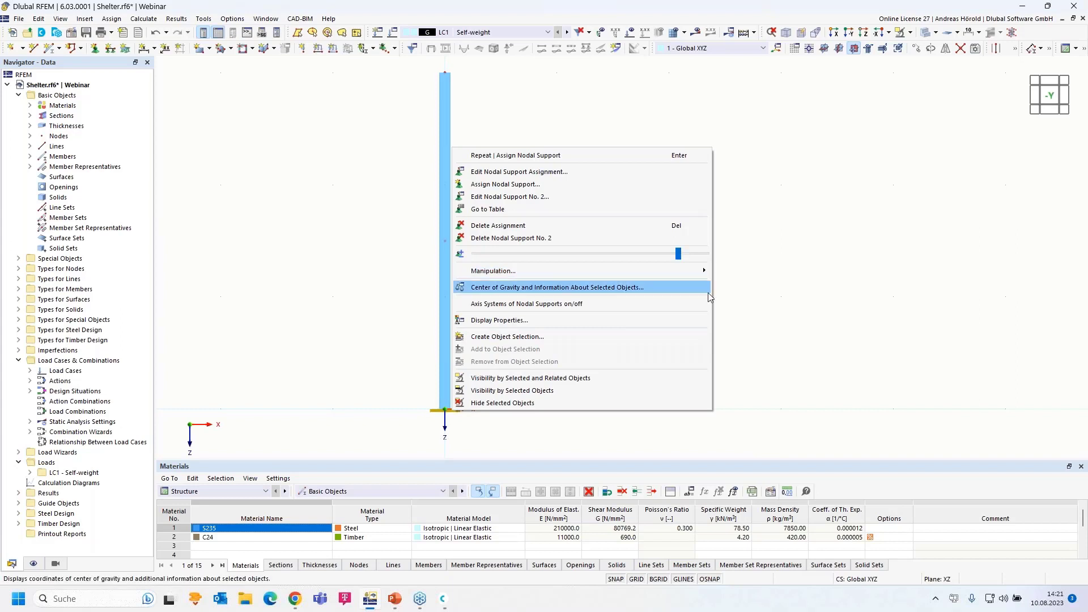
pyautogui.click(768, 298)
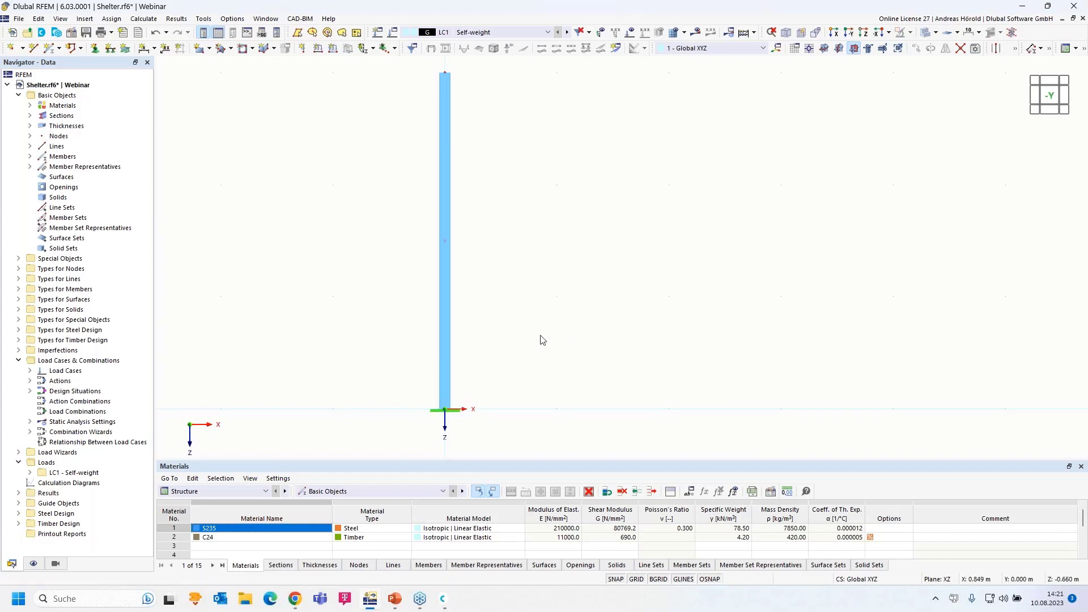
pyautogui.scroll(-1, 454, 433)
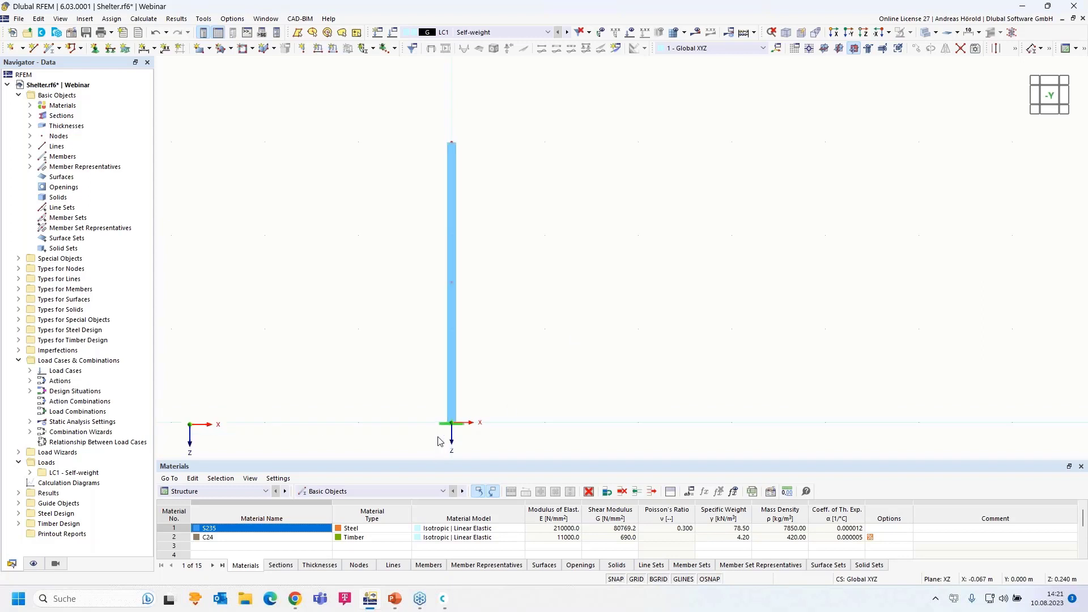
pyautogui.moveTo(395, 450); pyautogui.dragTo(564, 119)
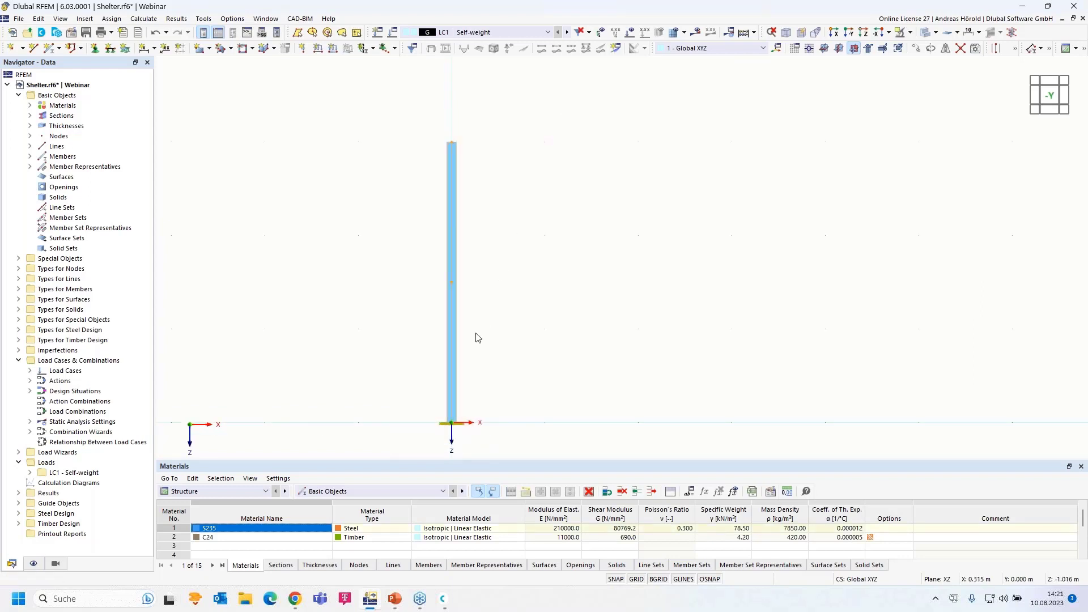
pyautogui.moveTo(452, 354)
# Copy the fixed column 5 m along X and open a new single member's Section settings
pyautogui.keyDown('ctrl'); pyautogui.moveTo(451, 422); pyautogui.dragTo(920, 423); pyautogui.keyUp('ctrl')
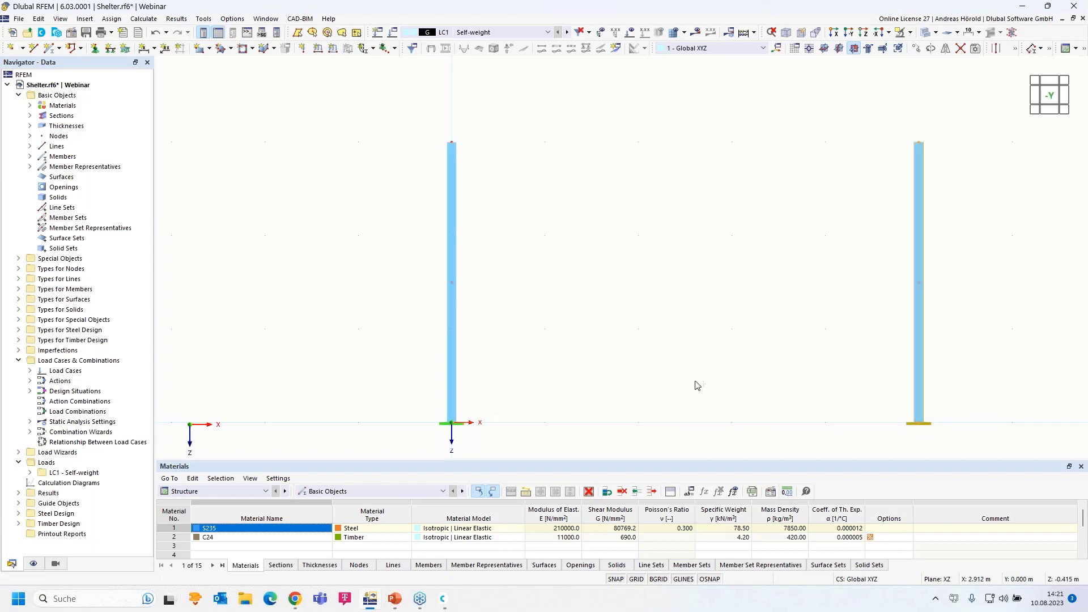
pyautogui.scroll(-3, 567, 357)
pyautogui.click(579, 334)
pyautogui.scroll(3, 632, 296)
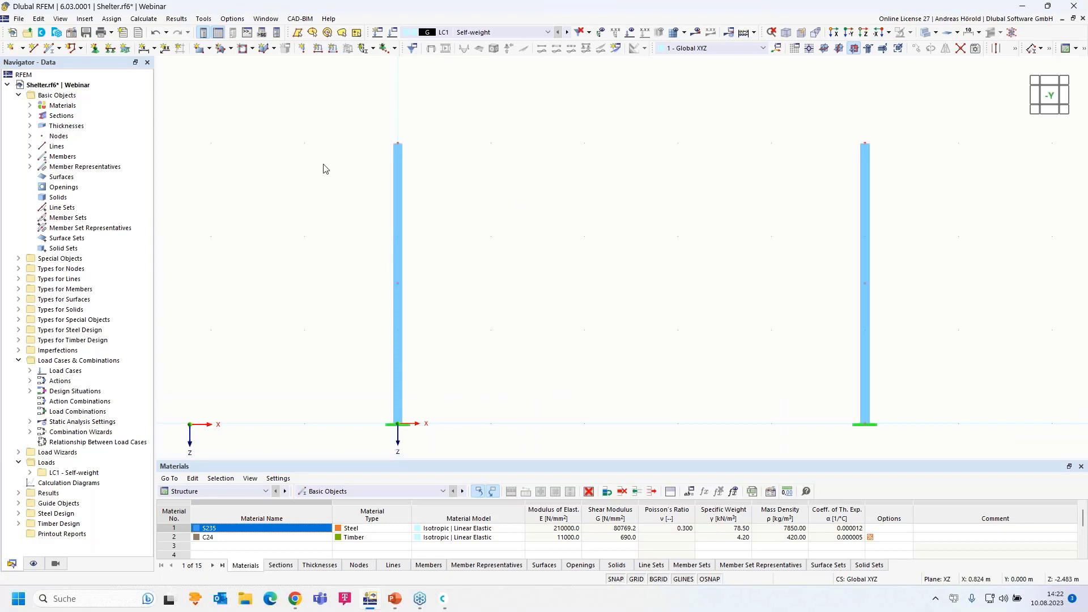
pyautogui.click(50, 51)
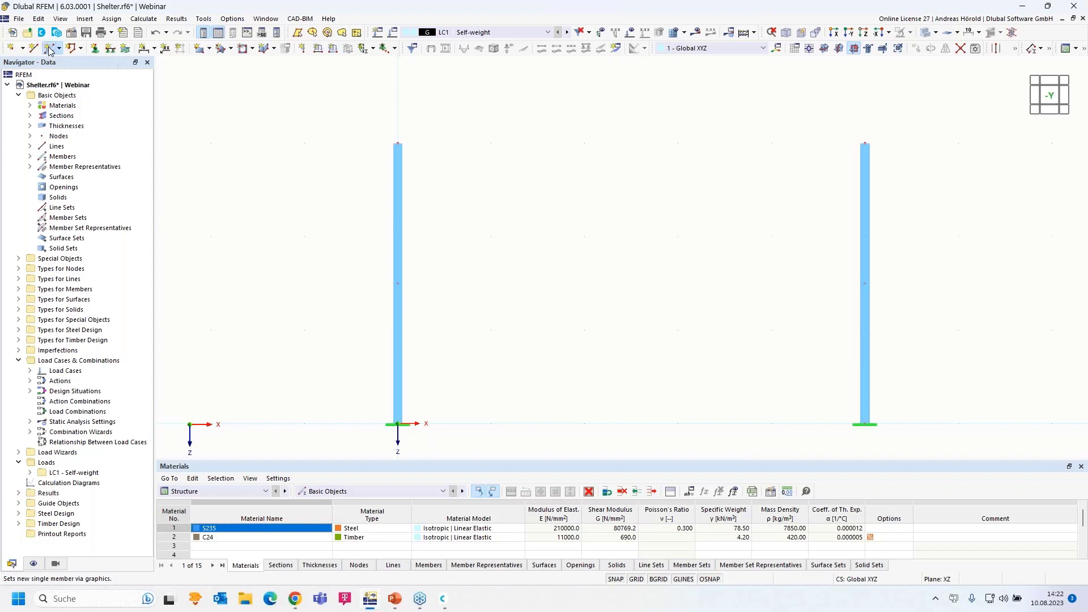
pyautogui.click(264, 116)
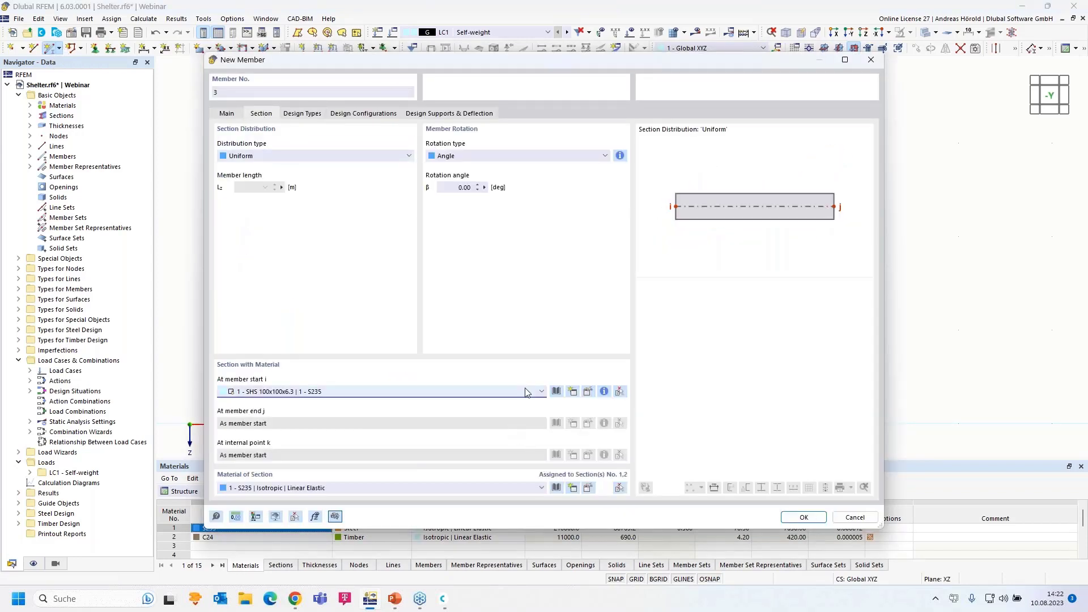
# Assign section 2 - HE 160 A in S235 to member 3, verifying it in the section library
pyautogui.click(525, 393)
pyautogui.click(519, 412)
pyautogui.click(588, 391)
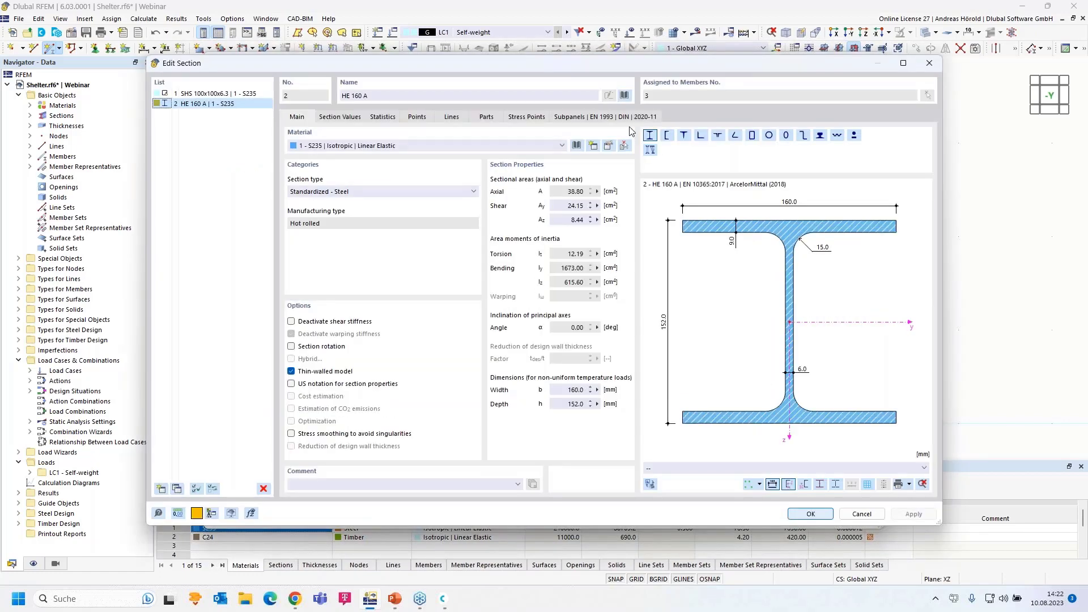
pyautogui.click(624, 96)
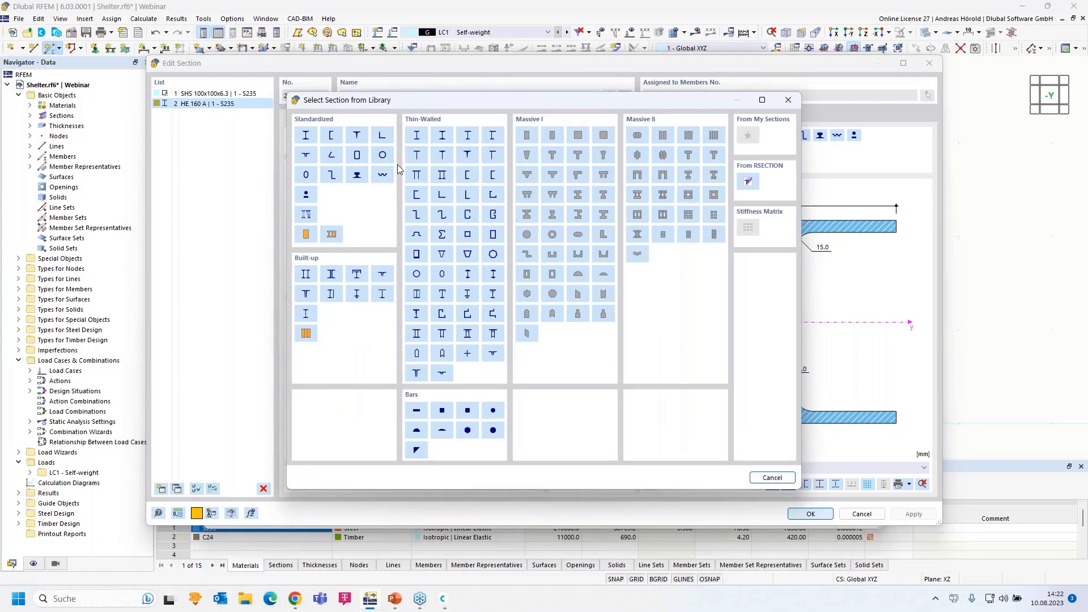
pyautogui.click(305, 136)
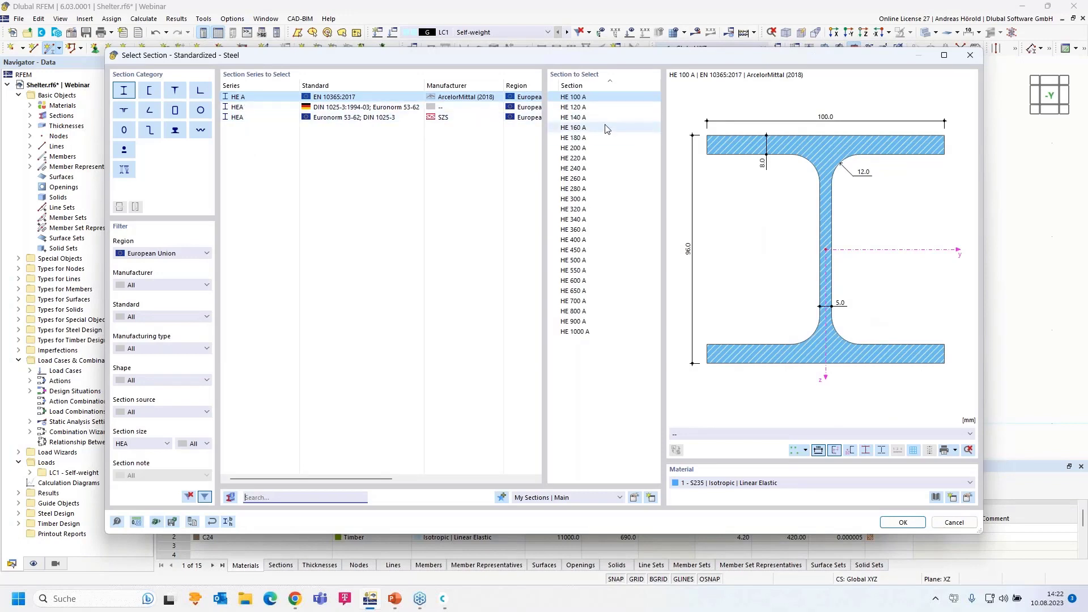
pyautogui.click(587, 128)
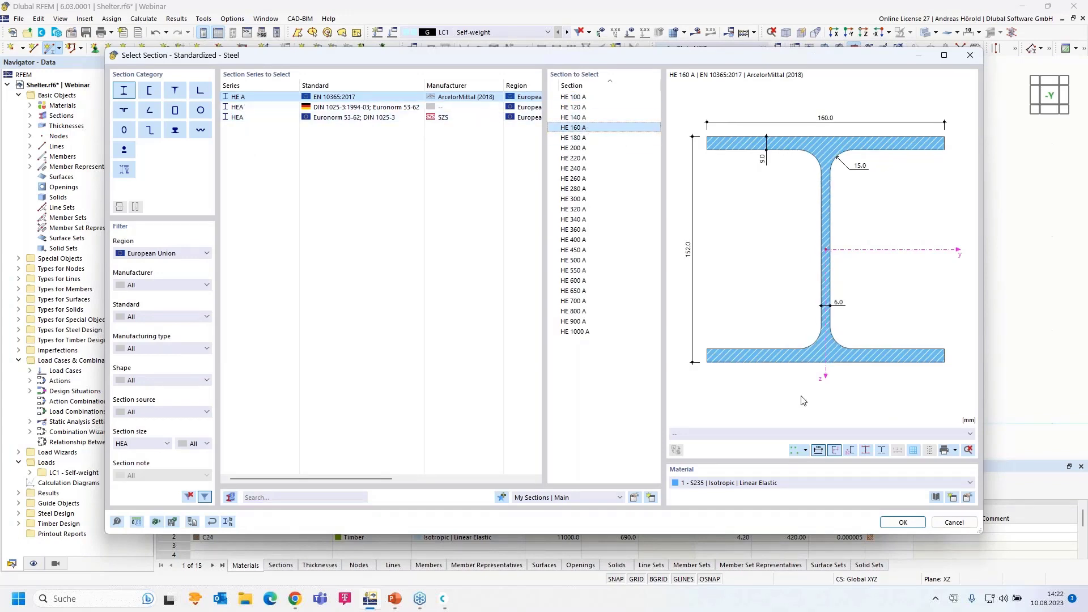
pyautogui.click(898, 522)
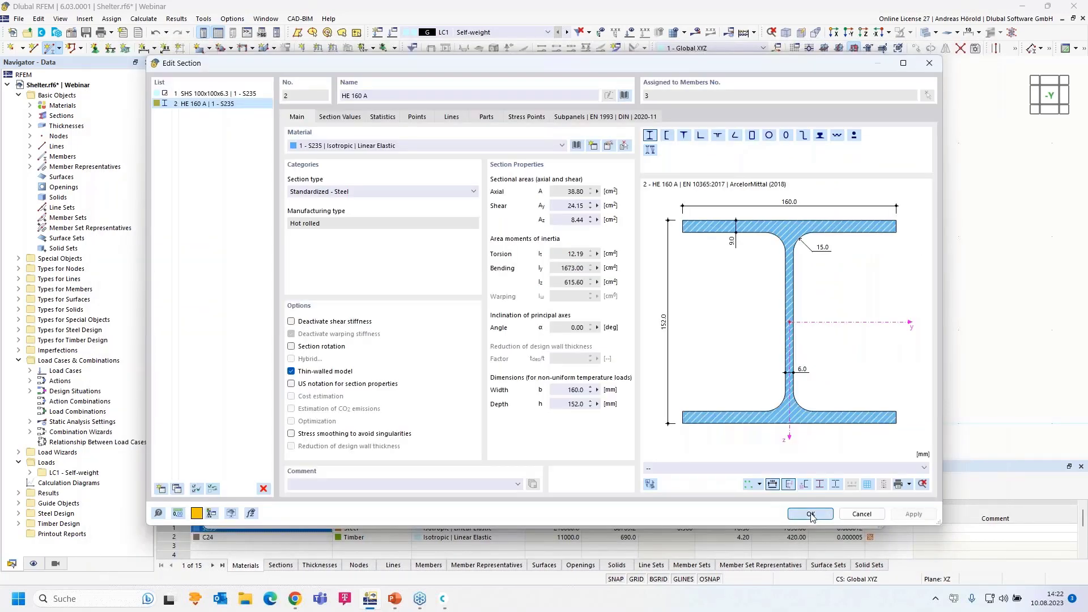
pyautogui.click(811, 514)
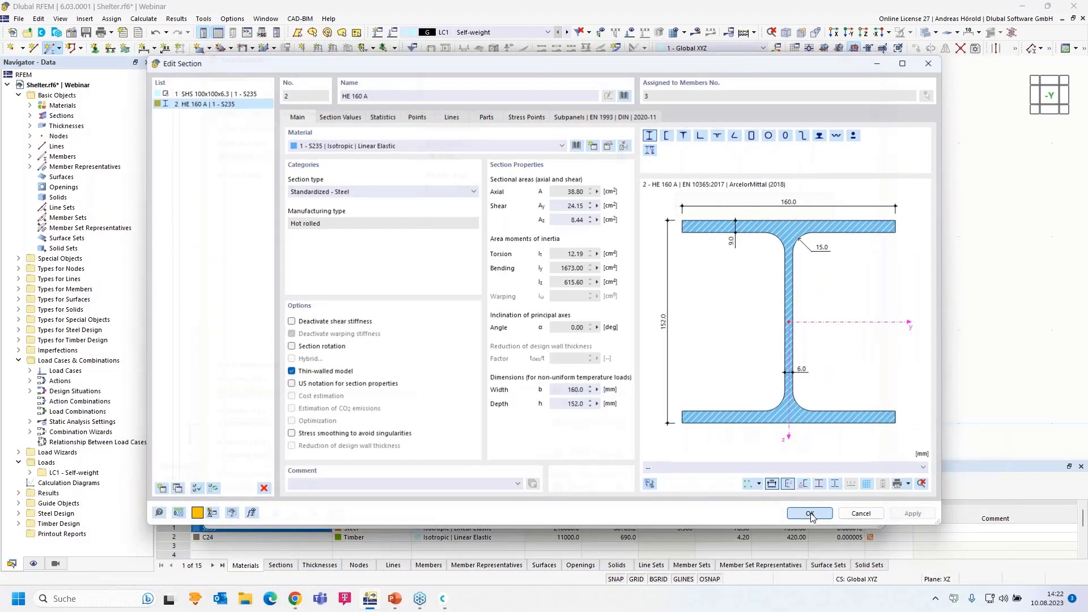
# Draw the HE 160 A beam from X -1, Z -3 over the left column top to the right column top
pyautogui.click(797, 518)
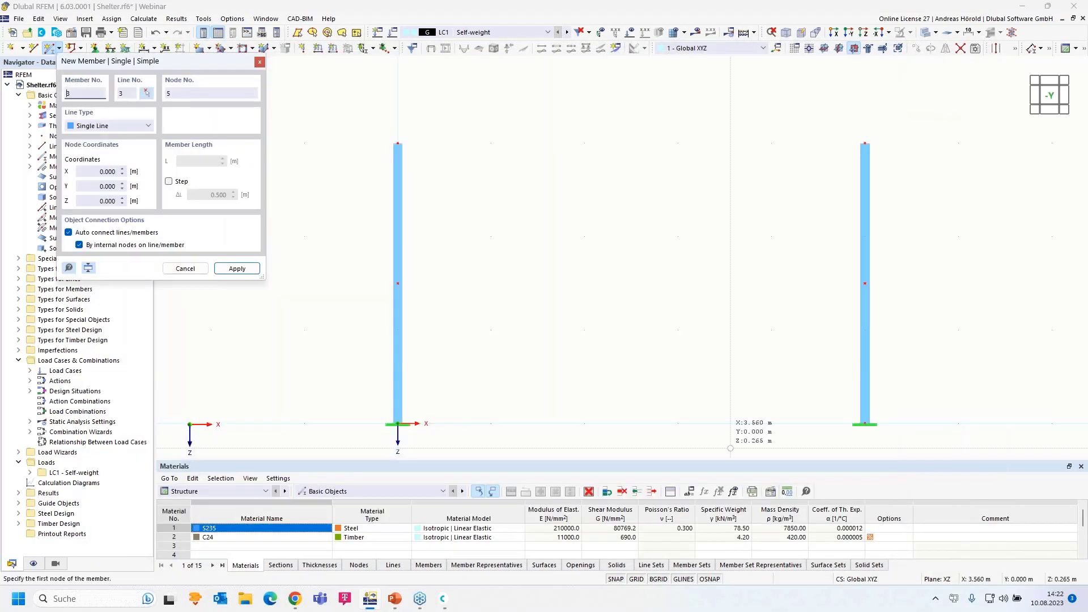
pyautogui.click(304, 142)
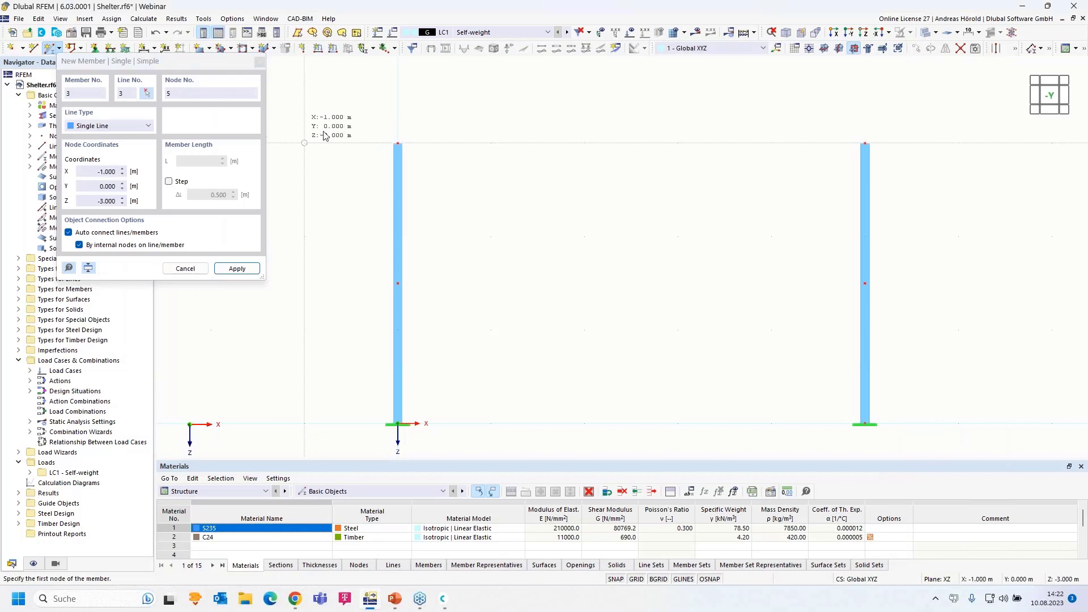
pyautogui.click(404, 136)
pyautogui.click(398, 143)
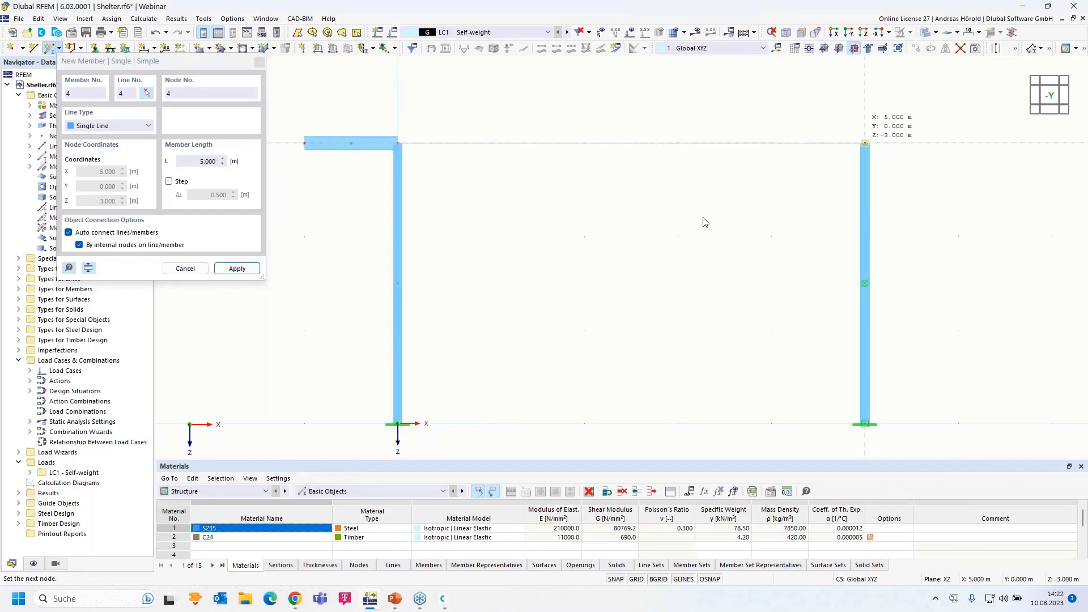
pyautogui.click(864, 143)
pyautogui.scroll(-2, 701, 219)
pyautogui.press('Escape')
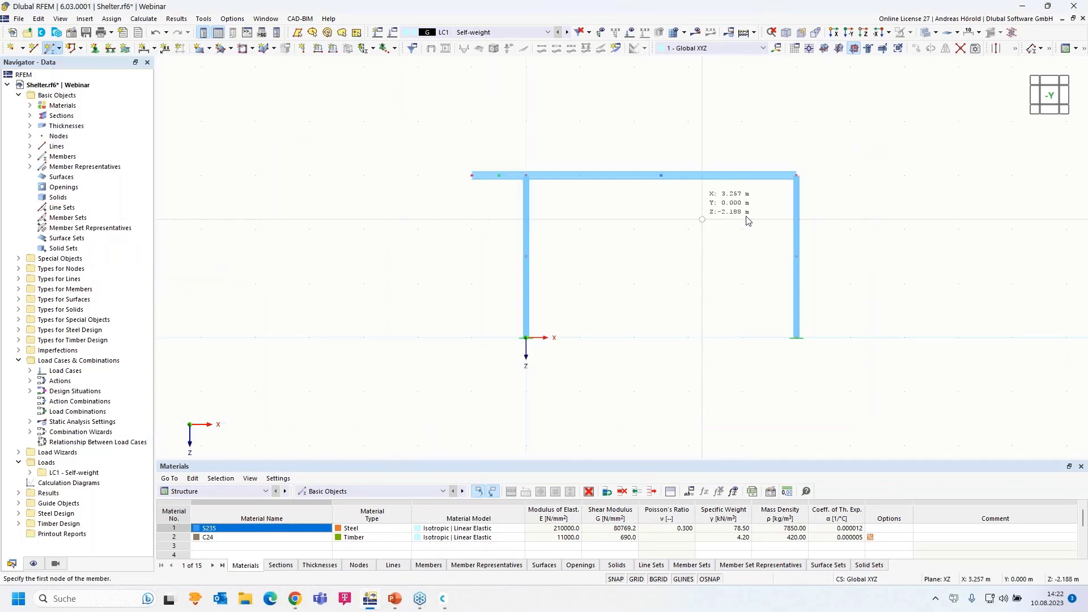
# Centre the frame and window-select the top beam and right column
pyautogui.moveTo(654, 283); pyautogui.dragTo(550, 276, button='middle')
pyautogui.moveTo(648, 261); pyautogui.dragTo(539, 374)
pyautogui.scroll(3, 676, 250)
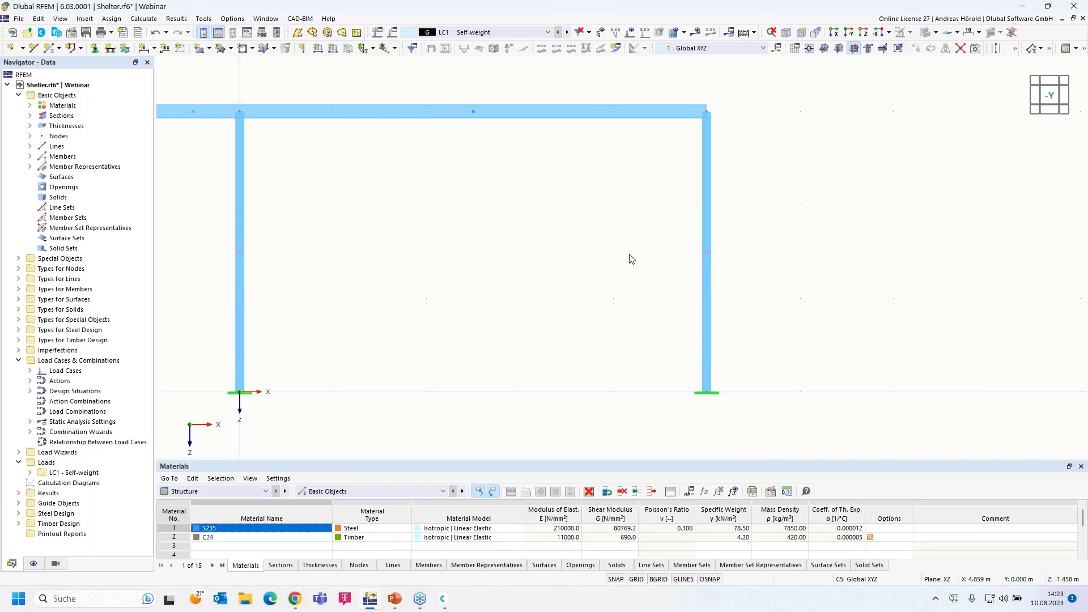
pyautogui.scroll(-3, 488, 230)
pyautogui.scroll(3, 590, 236)
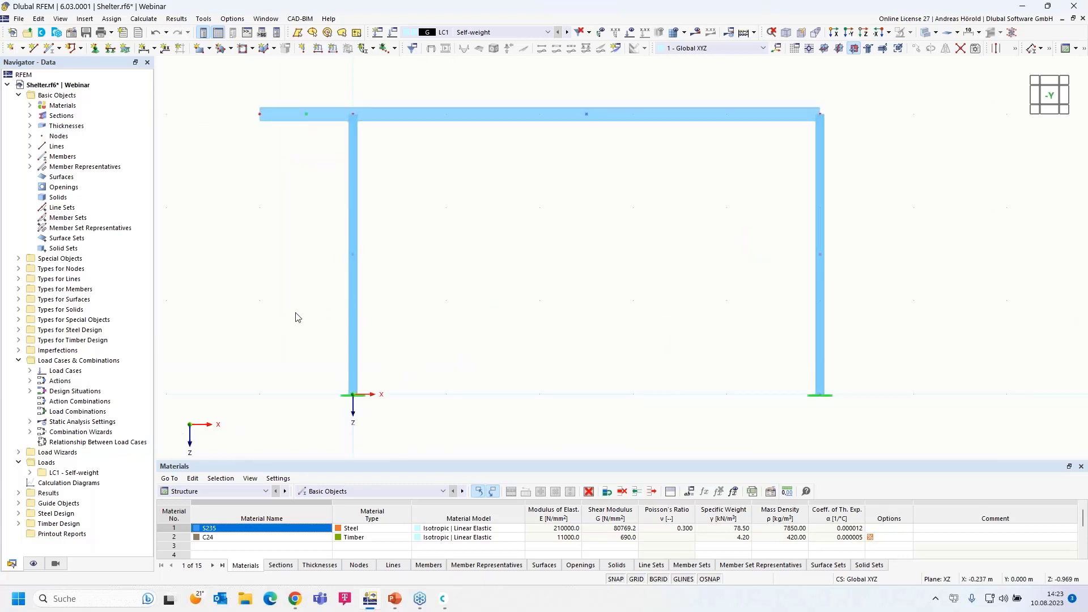
# Hide Member Representatives and Member Set Representatives, then select the right column and beam
pyautogui.click(34, 565)
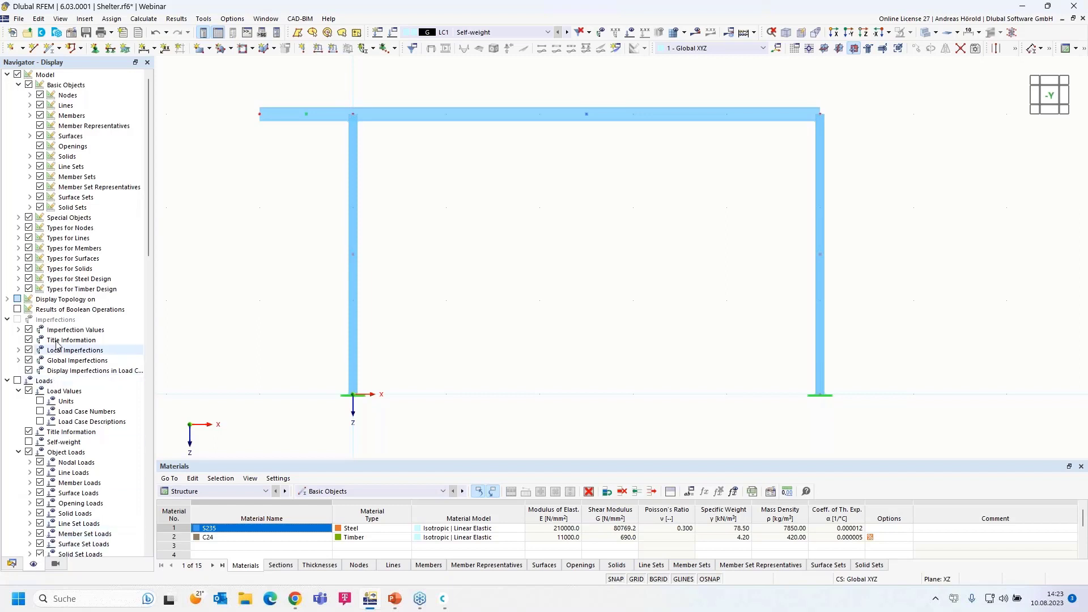
pyautogui.click(41, 128)
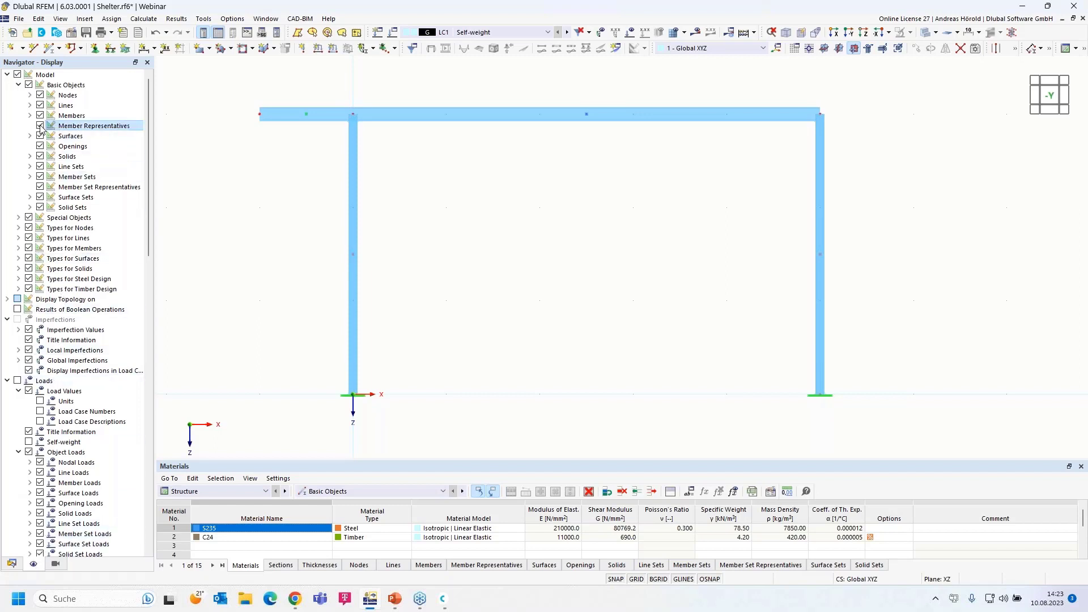
pyautogui.click(40, 188)
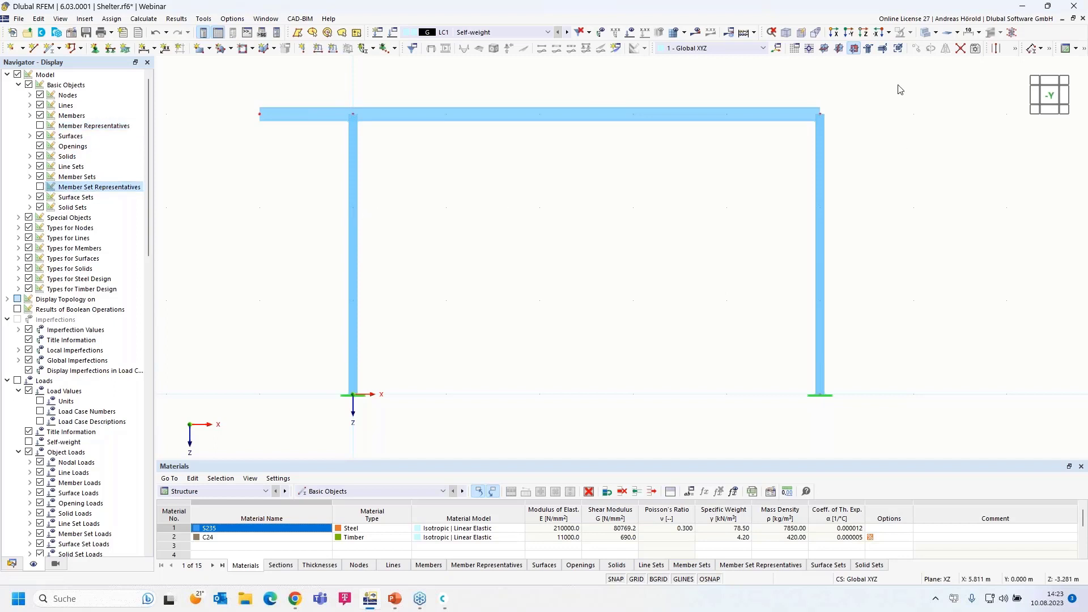
pyautogui.moveTo(908, 79); pyautogui.dragTo(588, 426)
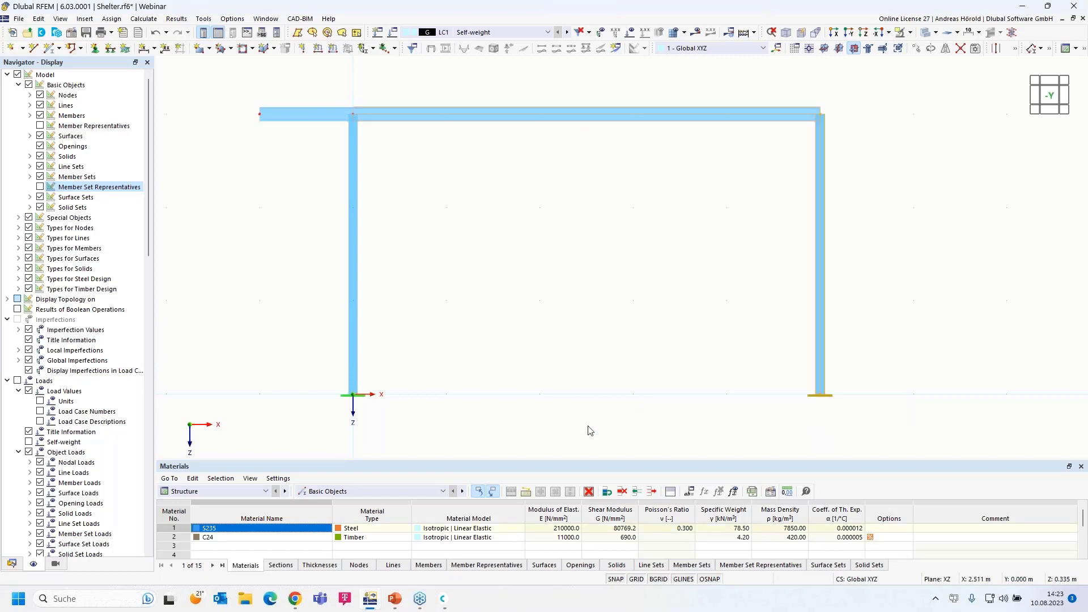
pyautogui.scroll(-2, 640, 384)
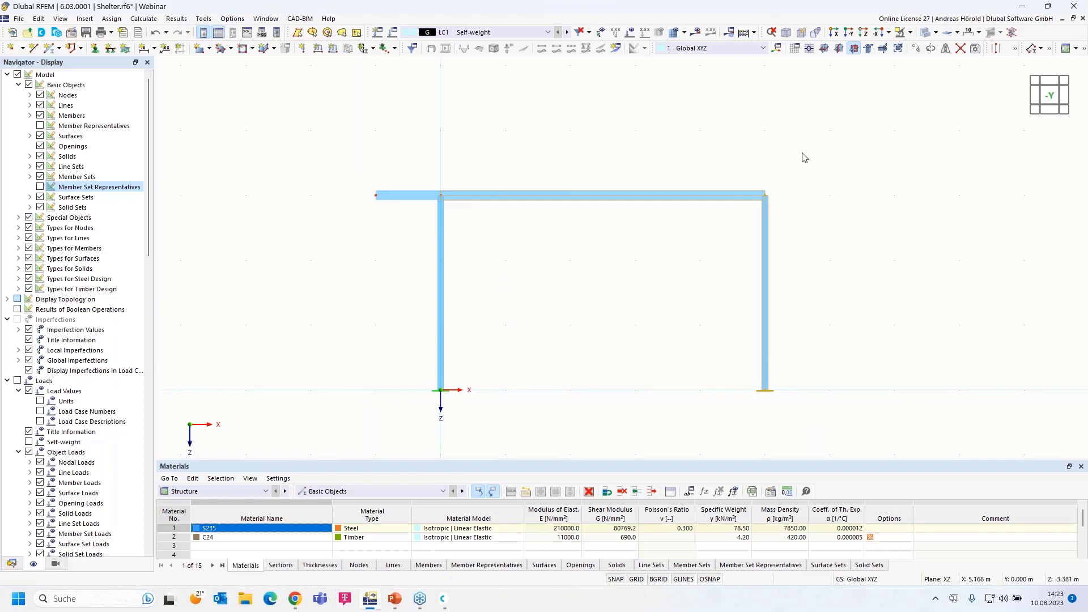
# Copy the selected right column and beam 5 m along X, then clear the selection
pyautogui.click(916, 51)
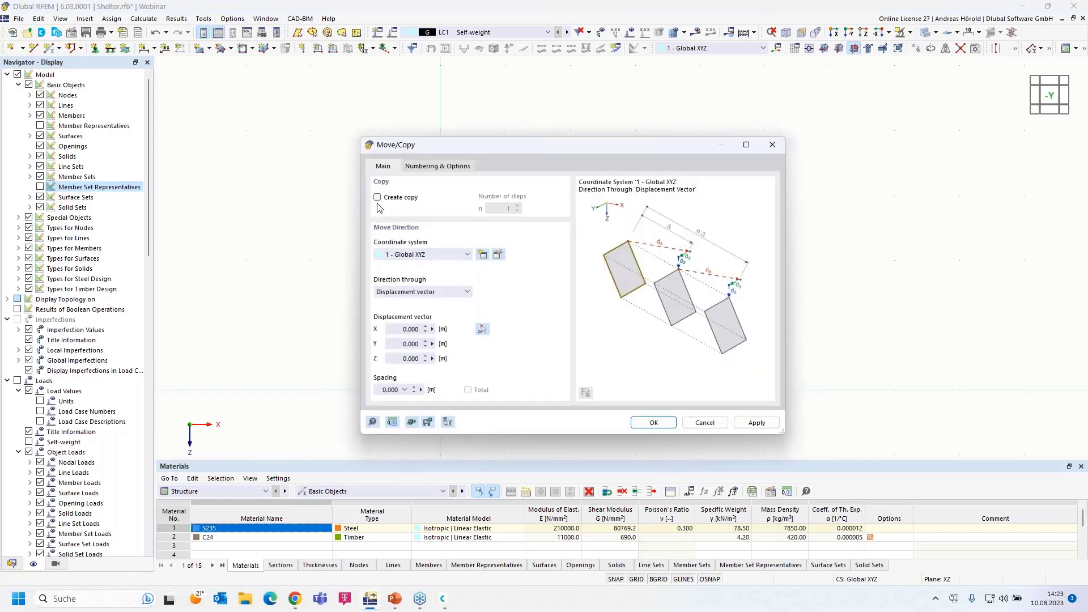
pyautogui.click(377, 197)
pyautogui.click(394, 329)
pyautogui.write('5')
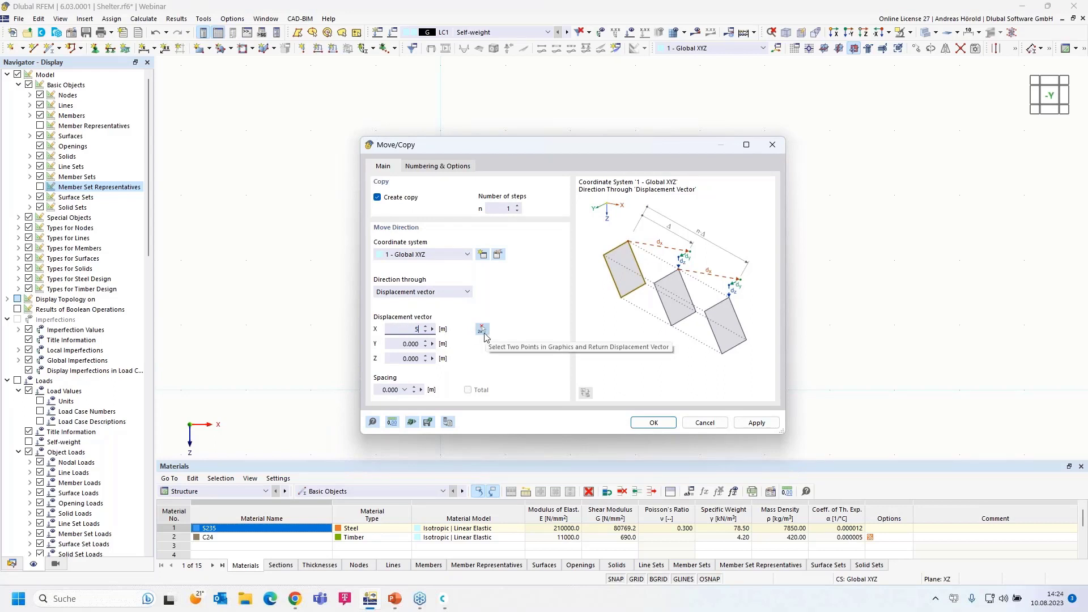
pyautogui.click(653, 423)
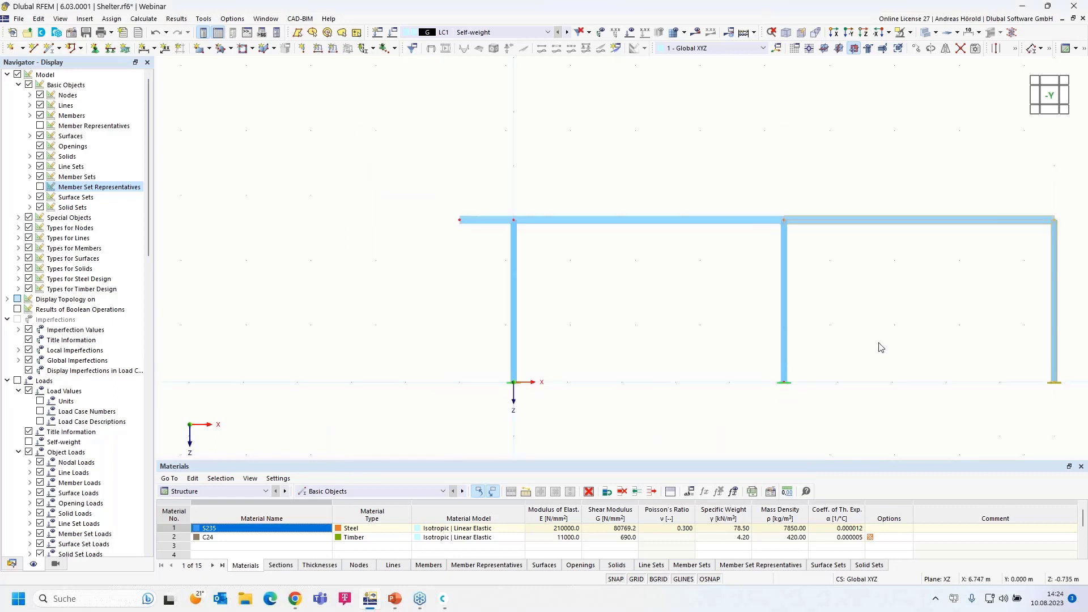
pyautogui.moveTo(853, 339); pyautogui.dragTo(640, 328, button='middle')
pyautogui.click(733, 295)
pyautogui.scroll(4, 733, 295)
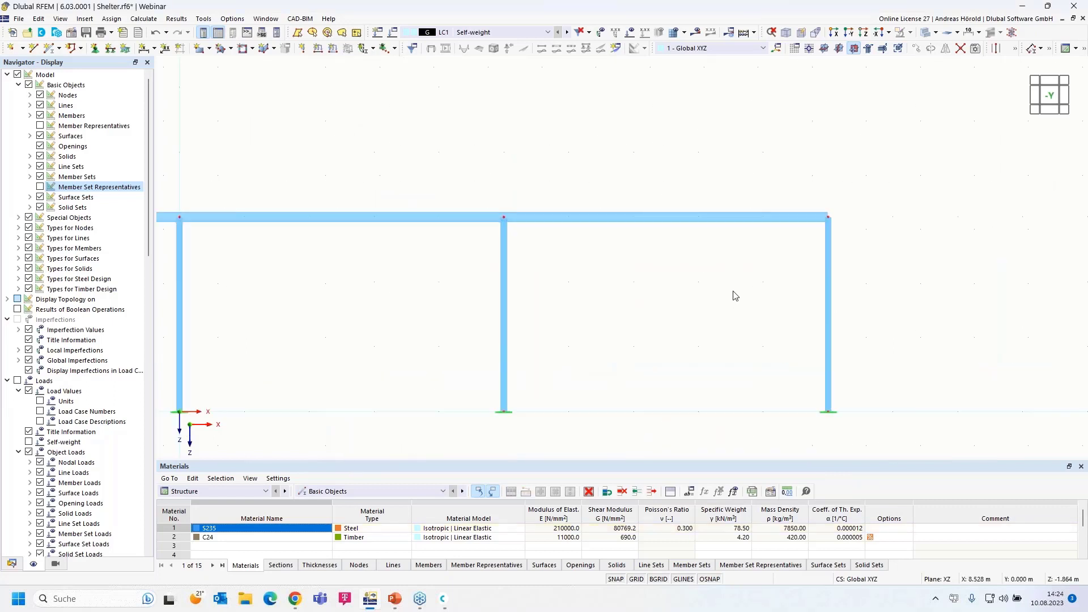
# Add a 1 m beam overhang extending beyond the right-hand column
pyautogui.click(50, 50)
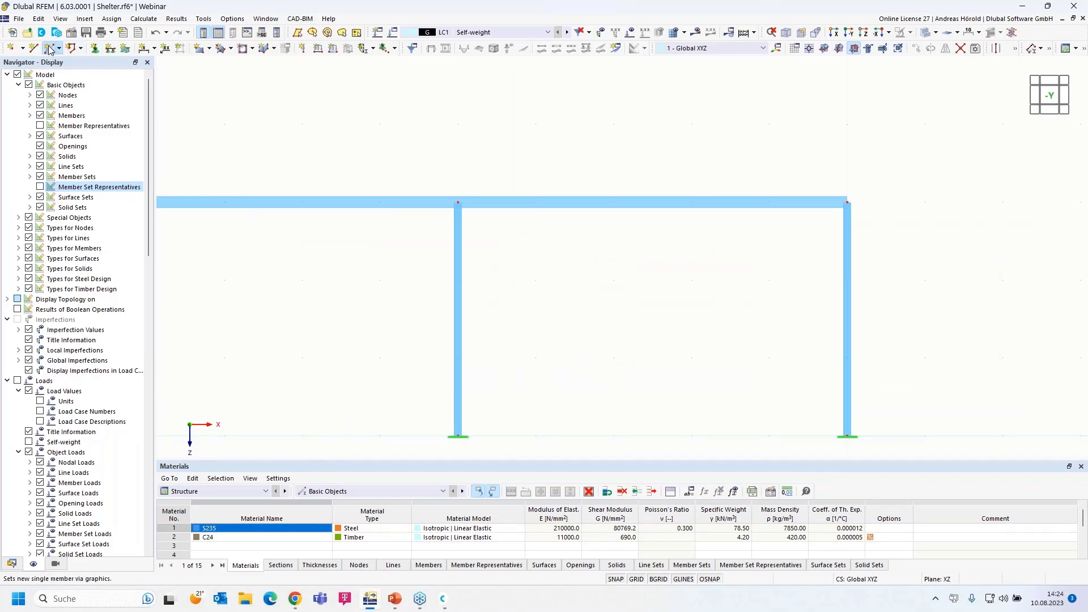
pyautogui.click(50, 50)
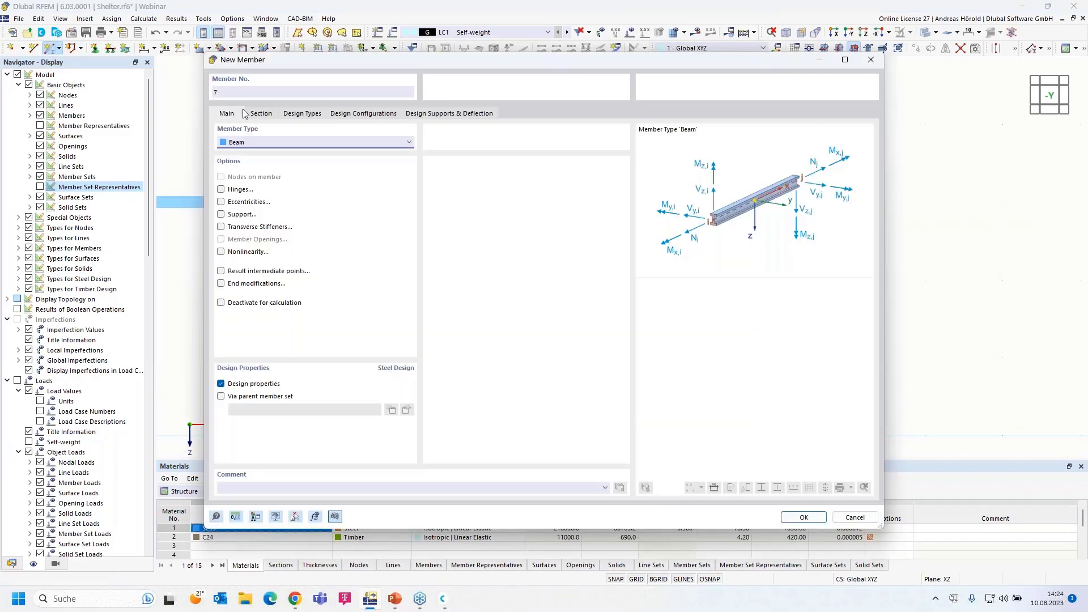
pyautogui.click(259, 113)
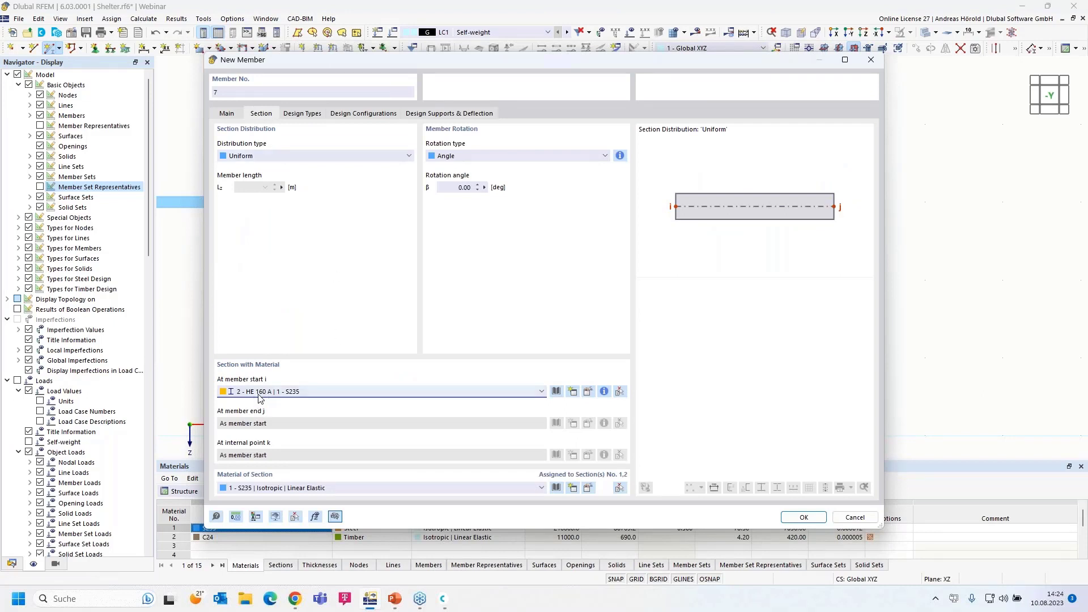
pyautogui.click(805, 517)
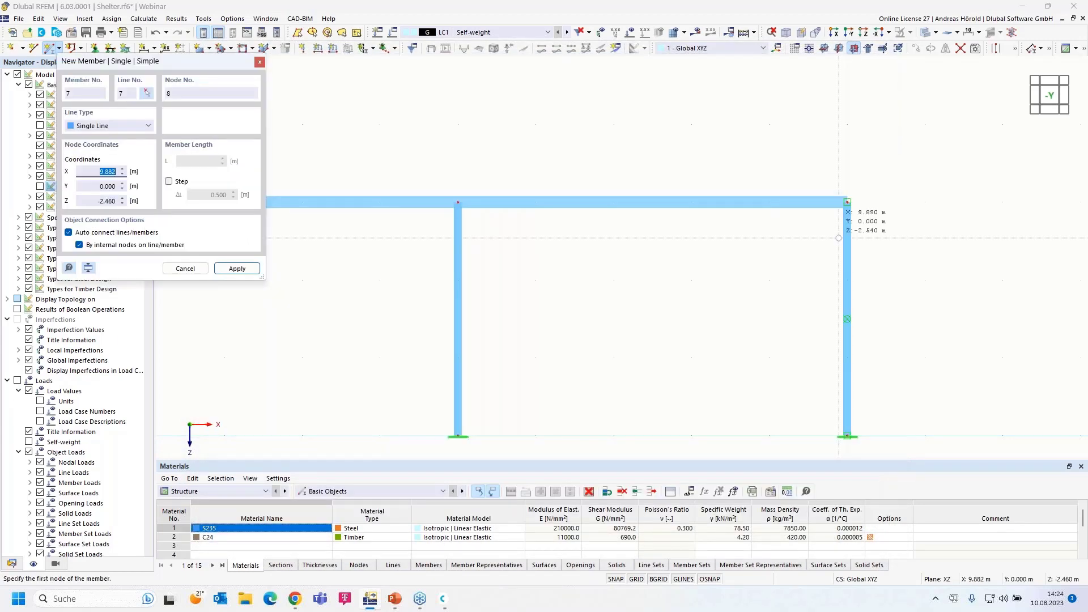
pyautogui.click(924, 202)
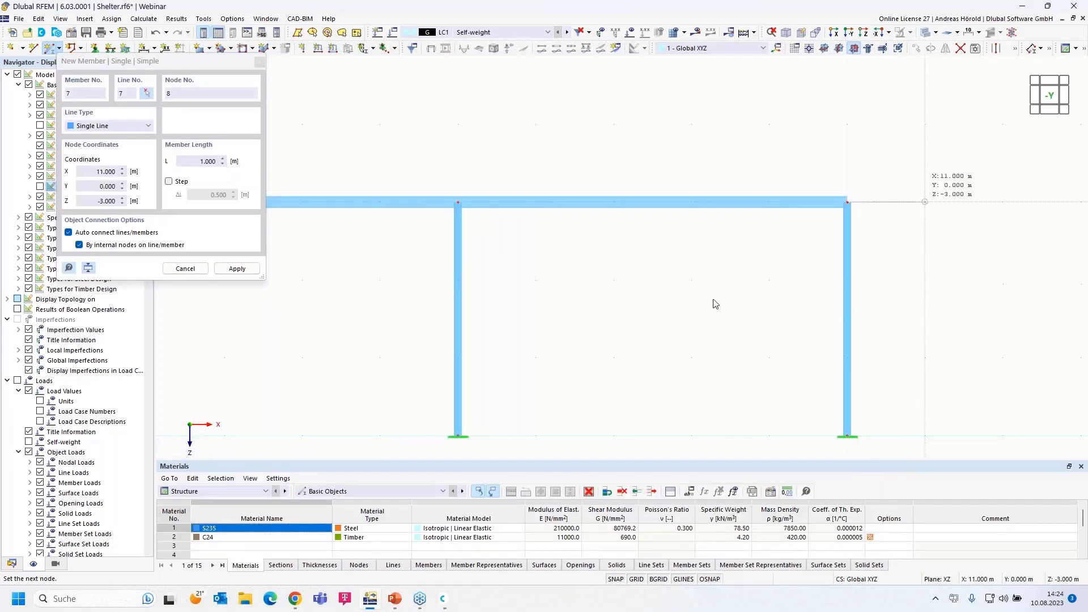
pyautogui.press('Return')
pyautogui.press('Escape')
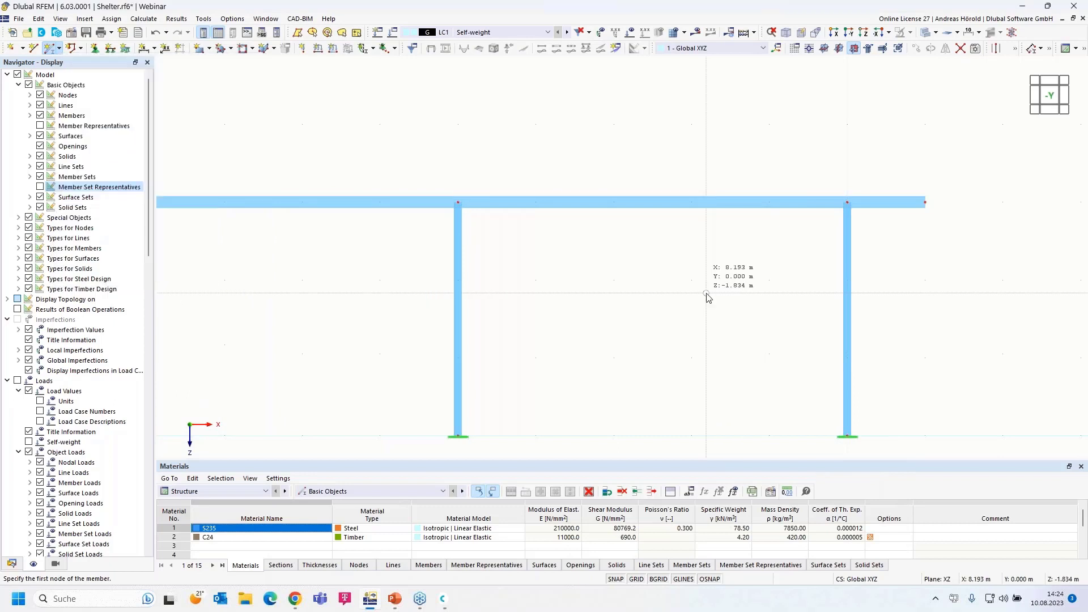
pyautogui.press('Escape')
# Frame the whole two-bay frame in view and window-select the beam members
pyautogui.scroll(-3, 635, 308)
pyautogui.moveTo(634, 308); pyautogui.dragTo(784, 276, button='middle')
pyautogui.scroll(1, 578, 275)
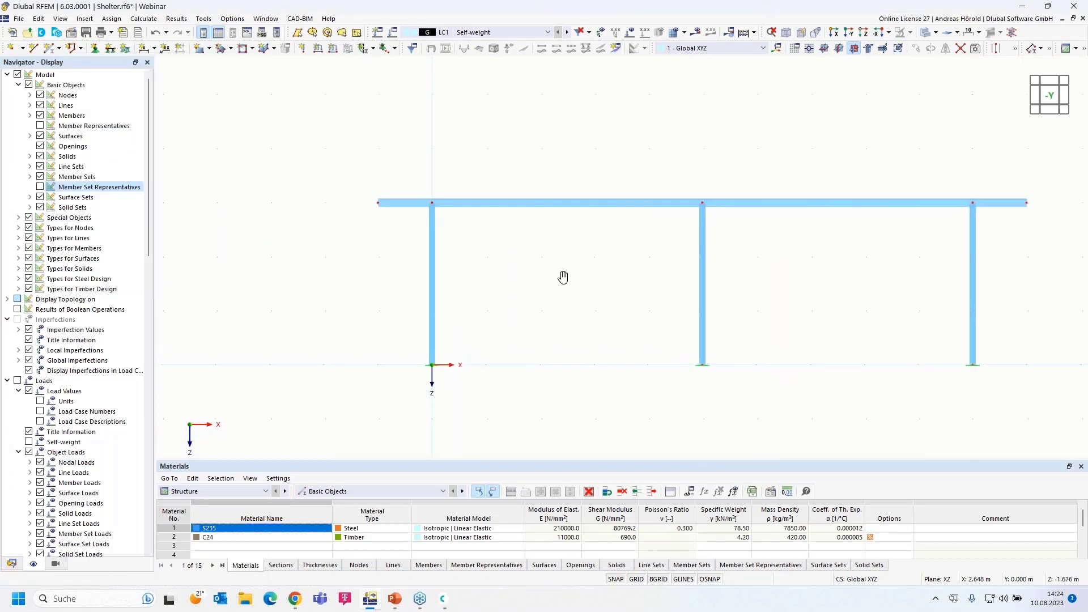
pyautogui.moveTo(579, 275); pyautogui.dragTo(541, 284, button='middle')
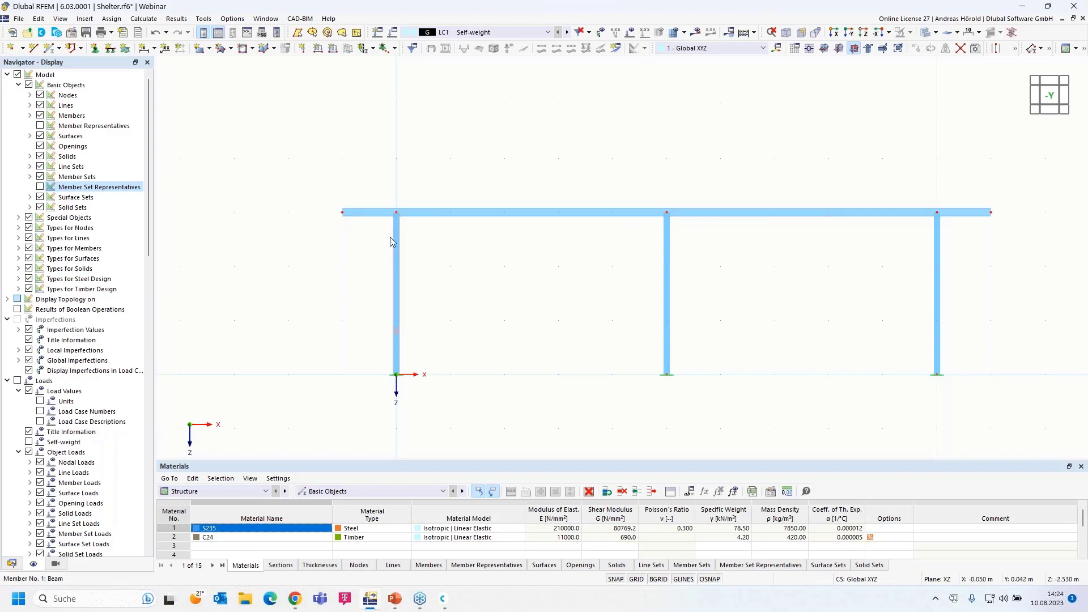
pyautogui.moveTo(307, 233); pyautogui.dragTo(1033, 196)
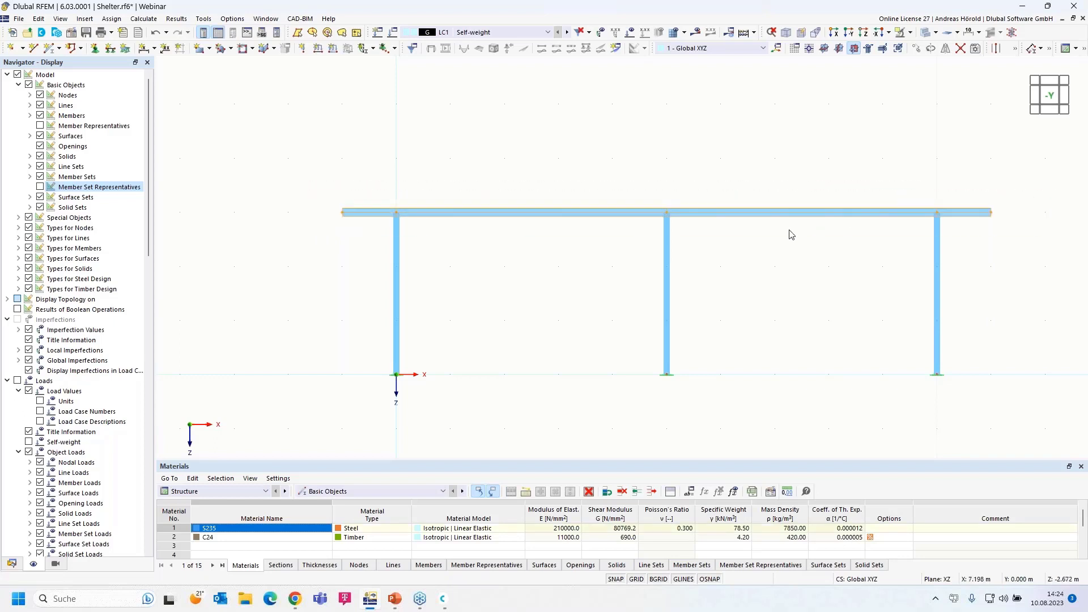
pyautogui.scroll(2, 821, 238)
pyautogui.moveTo(847, 249); pyautogui.dragTo(857, 206, button='middle')
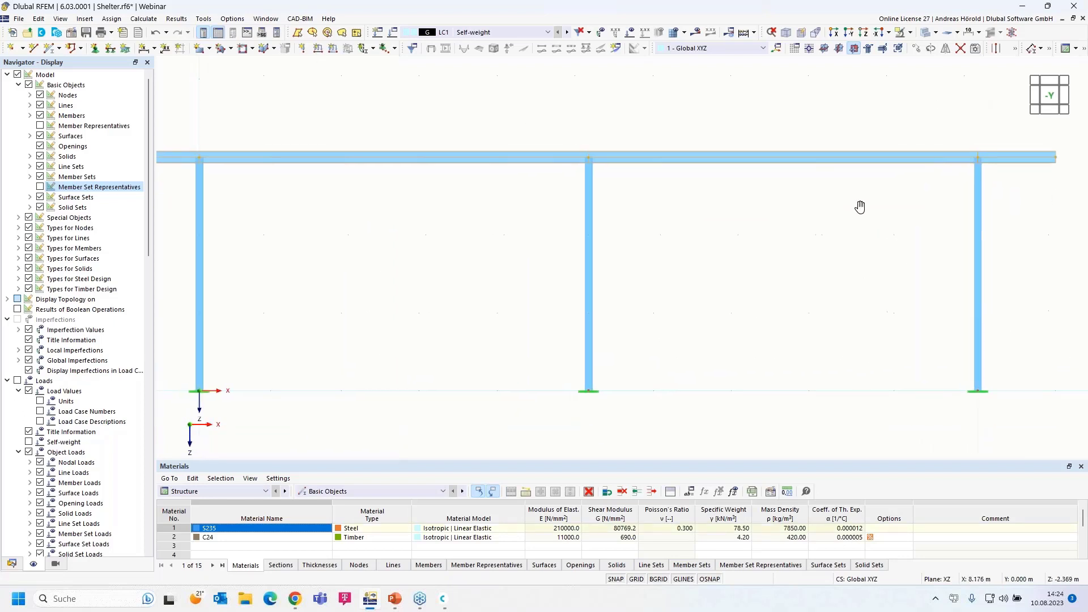
pyautogui.scroll(-1, 857, 207)
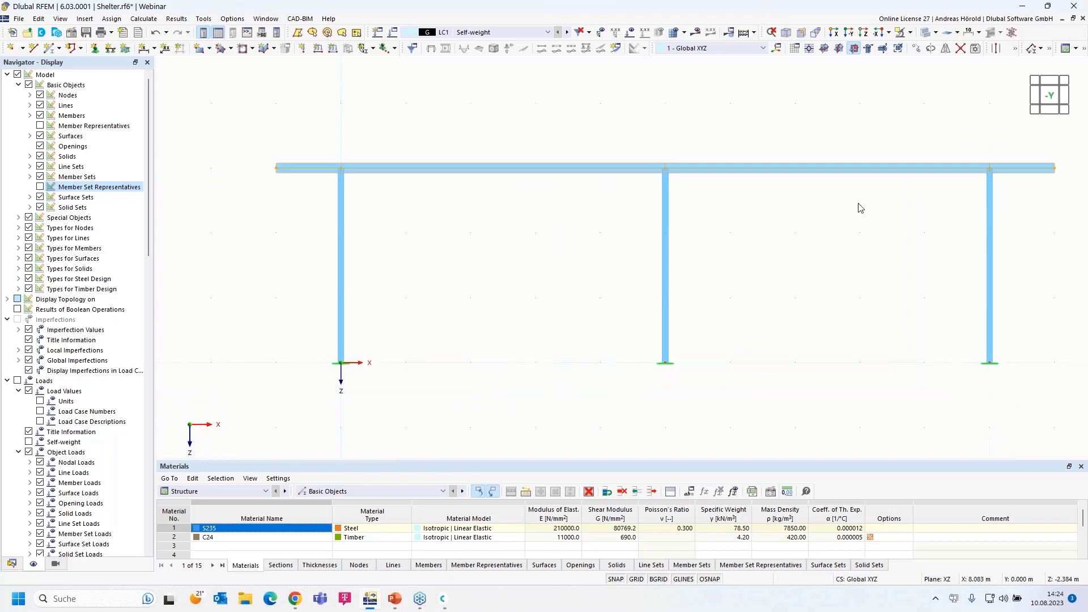
# Group beam members 3, 4, 6 and 7 into a continuous member set
pyautogui.rightClick(814, 174)
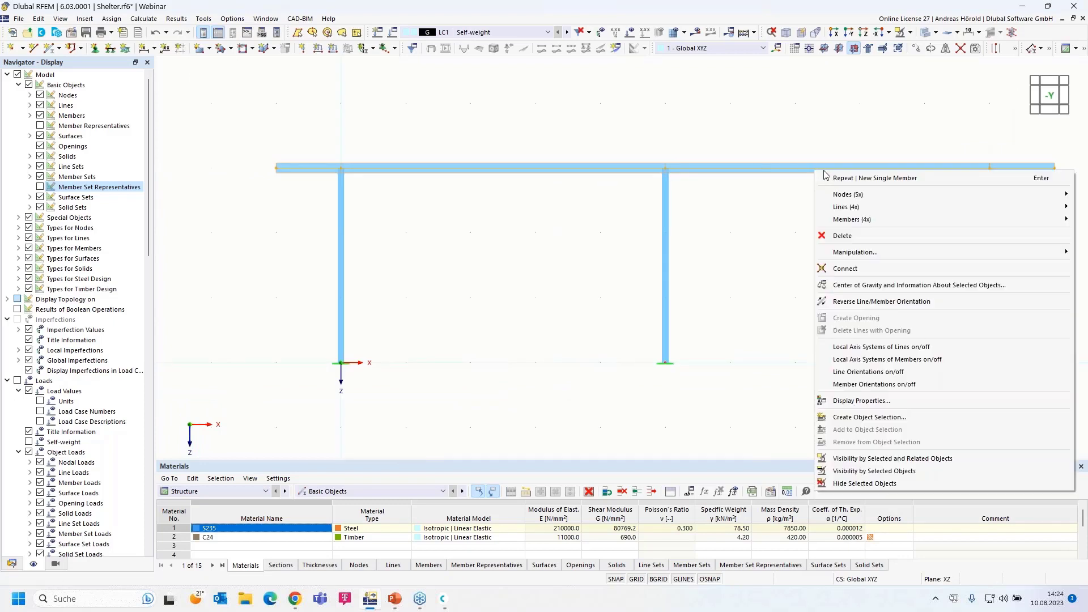
pyautogui.moveTo(896, 222)
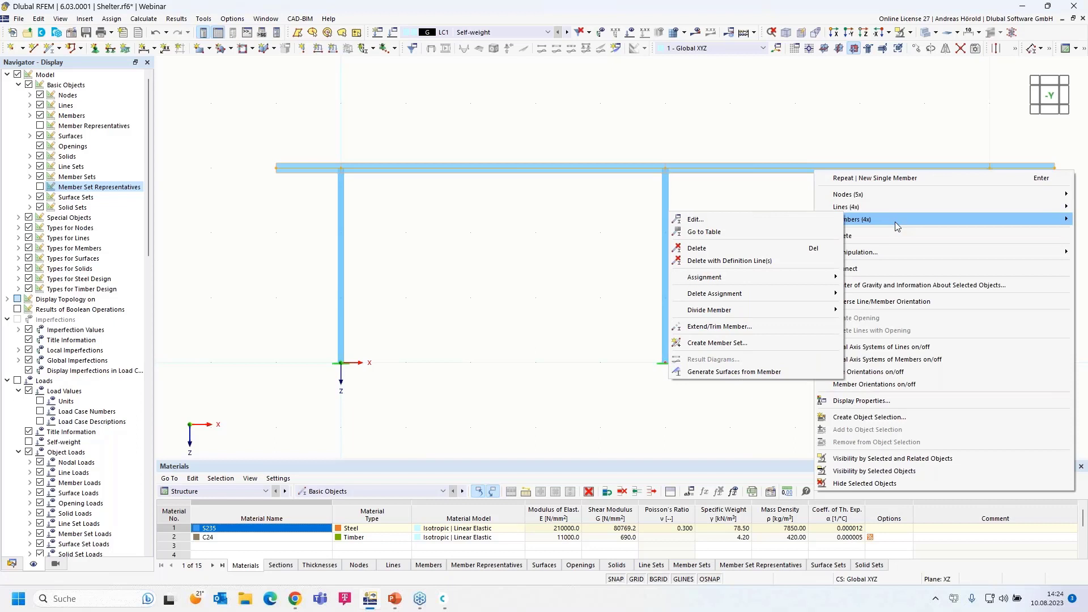
pyautogui.click(737, 347)
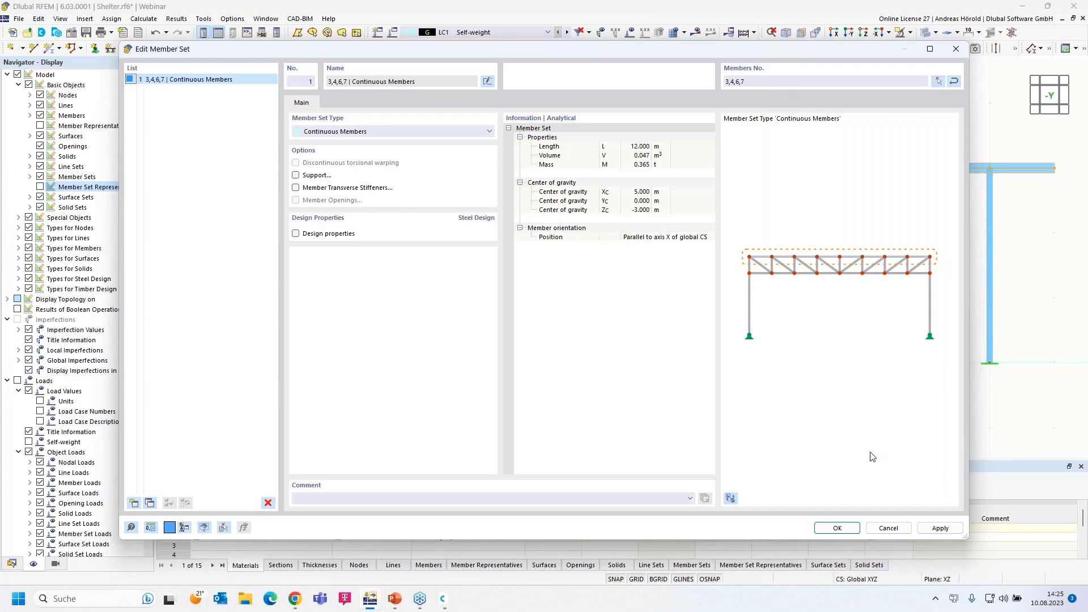
pyautogui.click(837, 528)
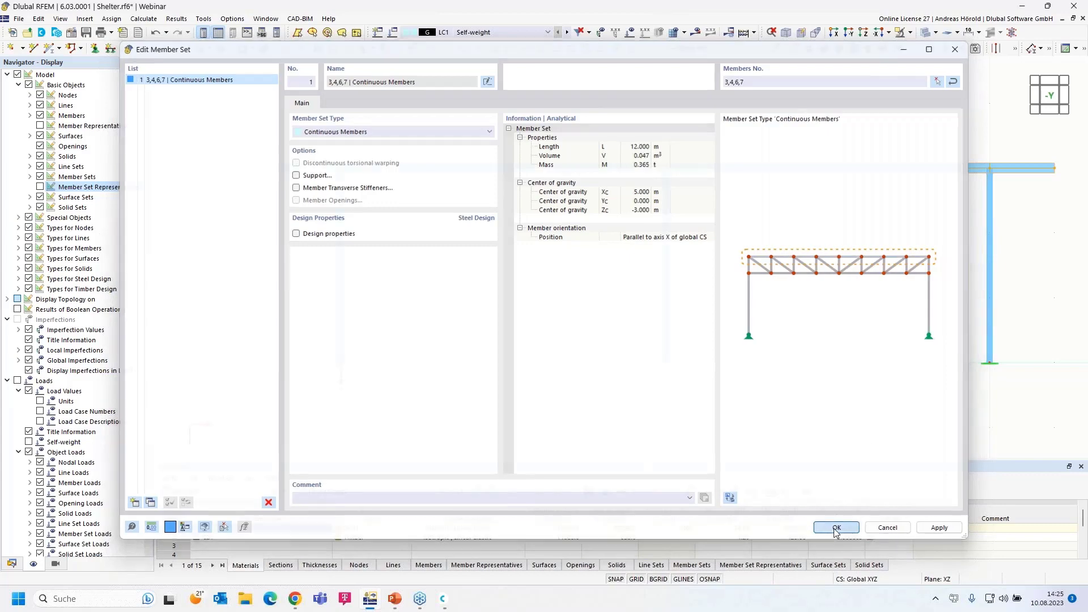
# Rotate into a 3D view and window-select the entire frame
pyautogui.scroll(2, 550, 153)
pyautogui.scroll(2, 553, 159)
pyautogui.scroll(2, 591, 163)
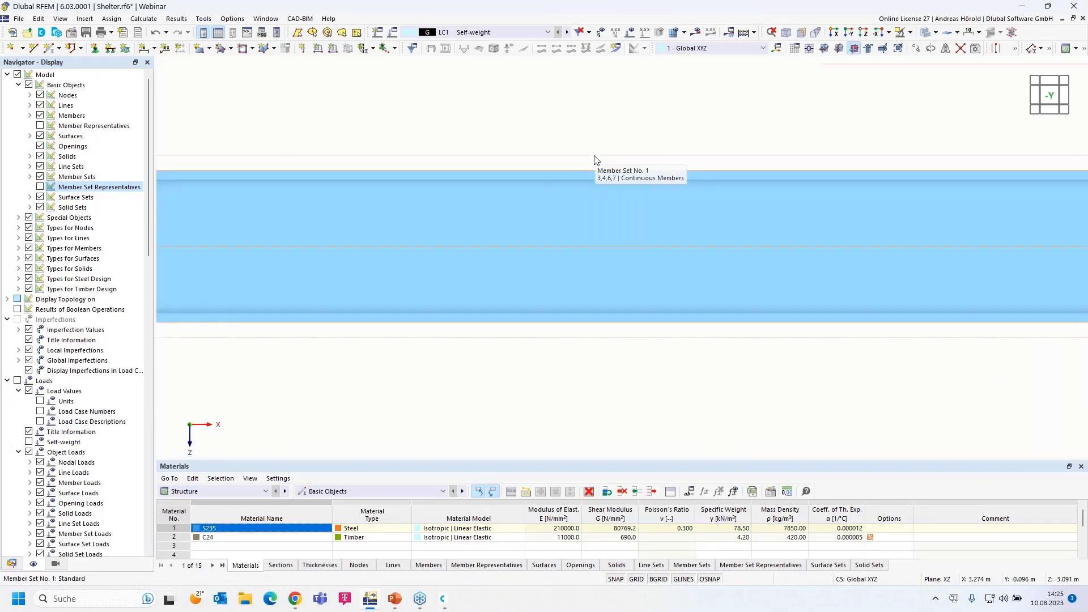
pyautogui.scroll(-5, 594, 159)
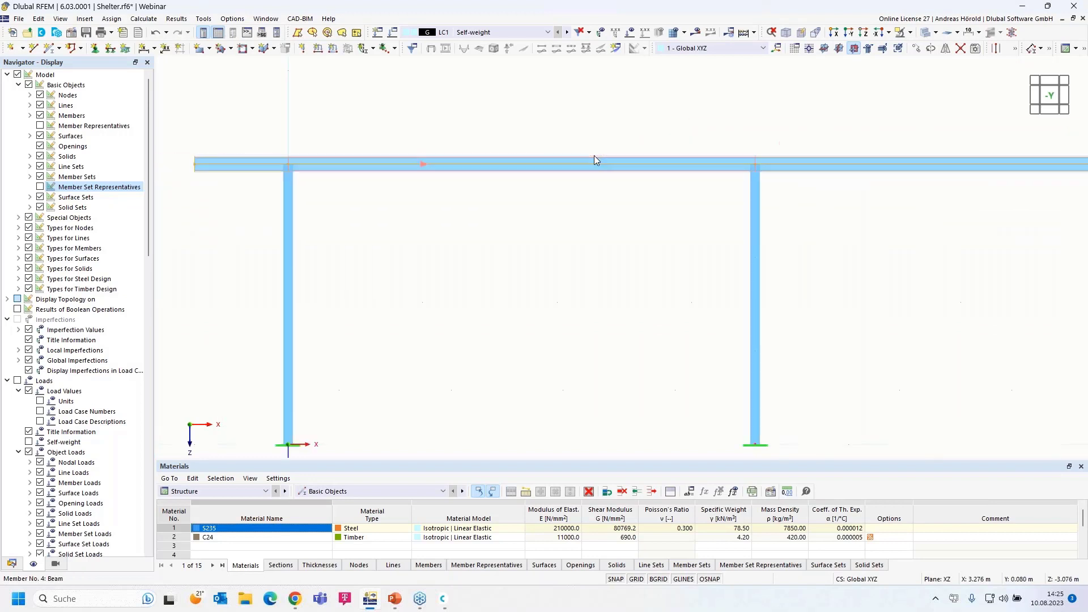
pyautogui.scroll(-4, 590, 158)
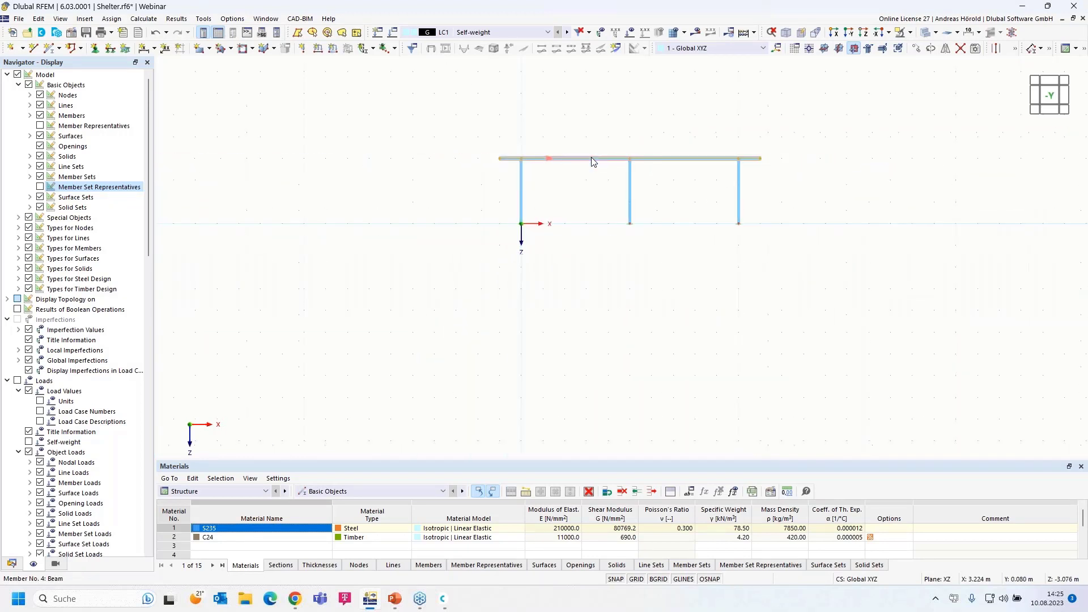
pyautogui.scroll(3, 587, 182)
pyautogui.keyDown('ctrl'); pyautogui.moveTo(377, 274); pyautogui.dragTo(483, 344, button='middle'); pyautogui.keyUp('ctrl')
pyautogui.moveTo(307, 434); pyautogui.dragTo(833, 99)
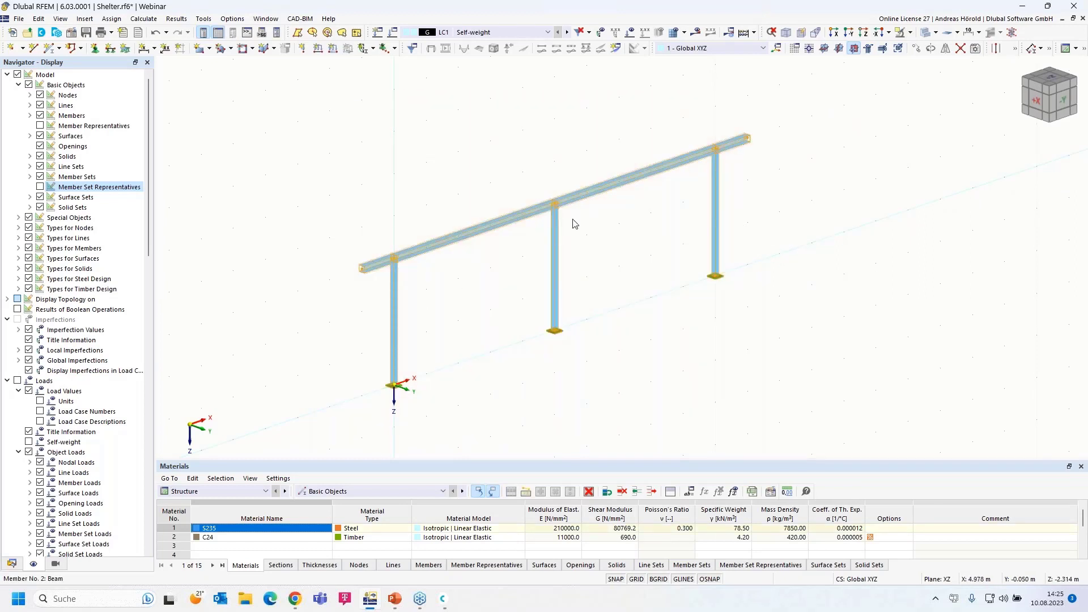
# Copy the whole frame with displacement X 0 and Y 4 m
pyautogui.click(915, 50)
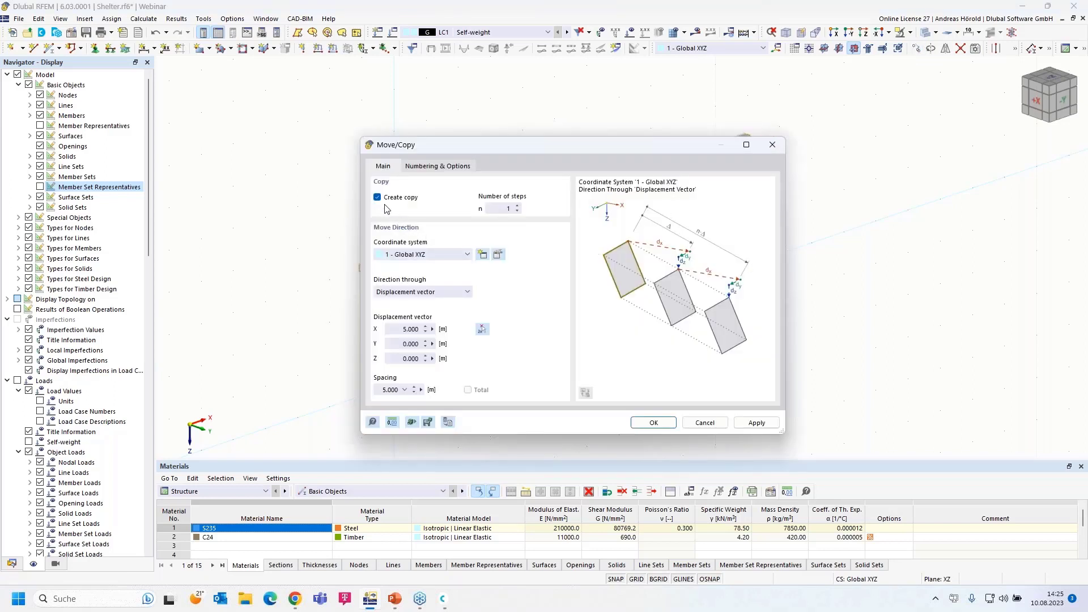
pyautogui.click(396, 344)
pyautogui.write('4')
pyautogui.click(395, 329)
pyautogui.write('0')
pyautogui.click(653, 422)
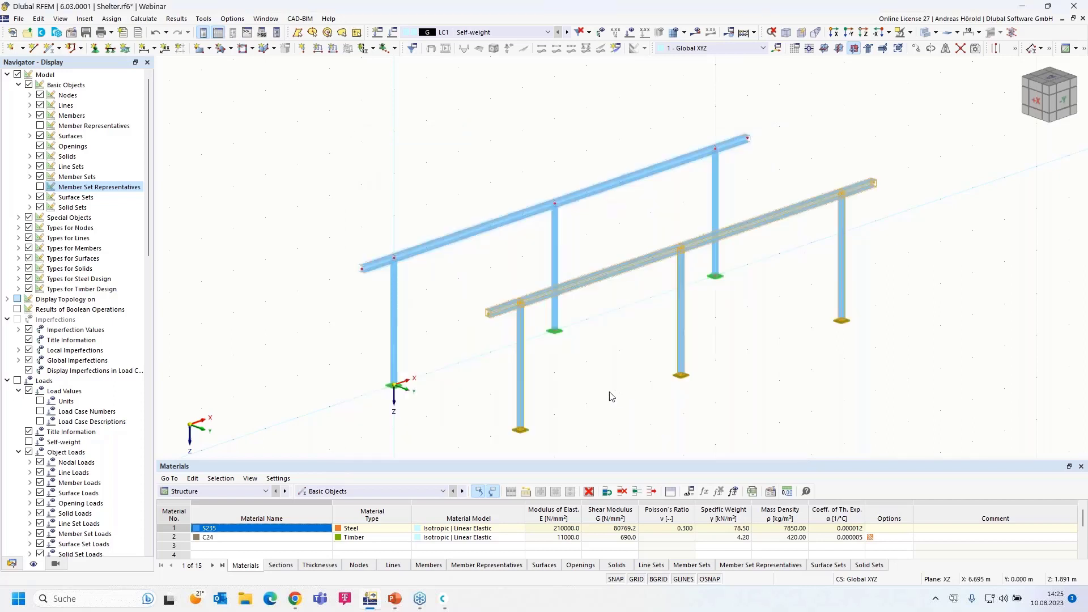
# Zoom and rotate to the left beam ends of both frames, then start a new single member
pyautogui.scroll(-1, 601, 391)
pyautogui.moveTo(594, 389); pyautogui.dragTo(611, 345, button='middle')
pyautogui.scroll(1, 540, 373)
pyautogui.scroll(1, 544, 377)
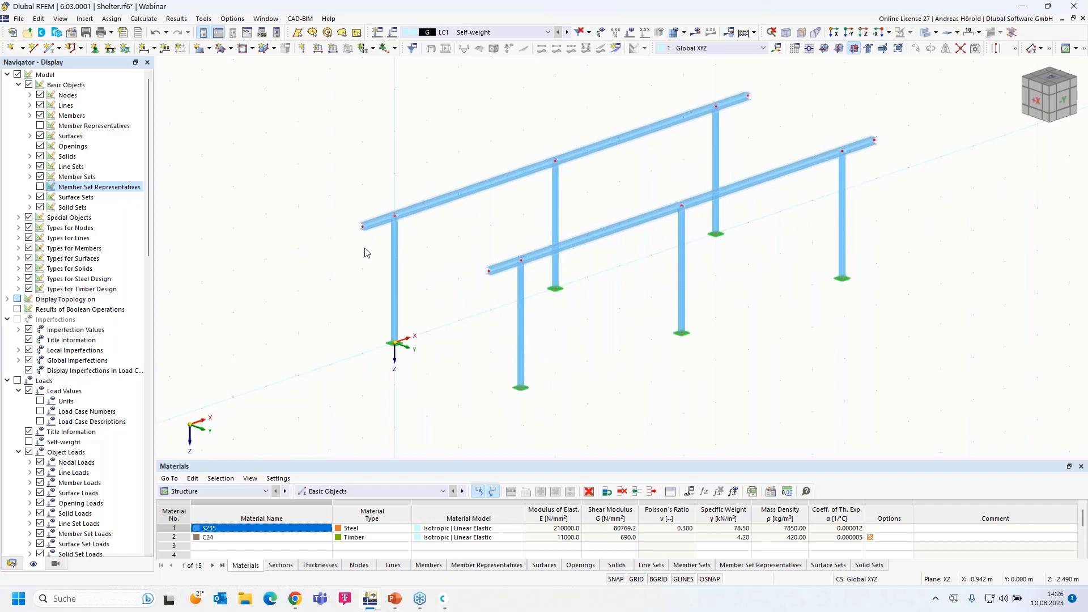
pyautogui.scroll(2, 365, 249)
pyautogui.keyDown('ctrl'); pyautogui.moveTo(331, 289); pyautogui.dragTo(412, 288, button='middle'); pyautogui.keyUp('ctrl')
pyautogui.scroll(1, 505, 271)
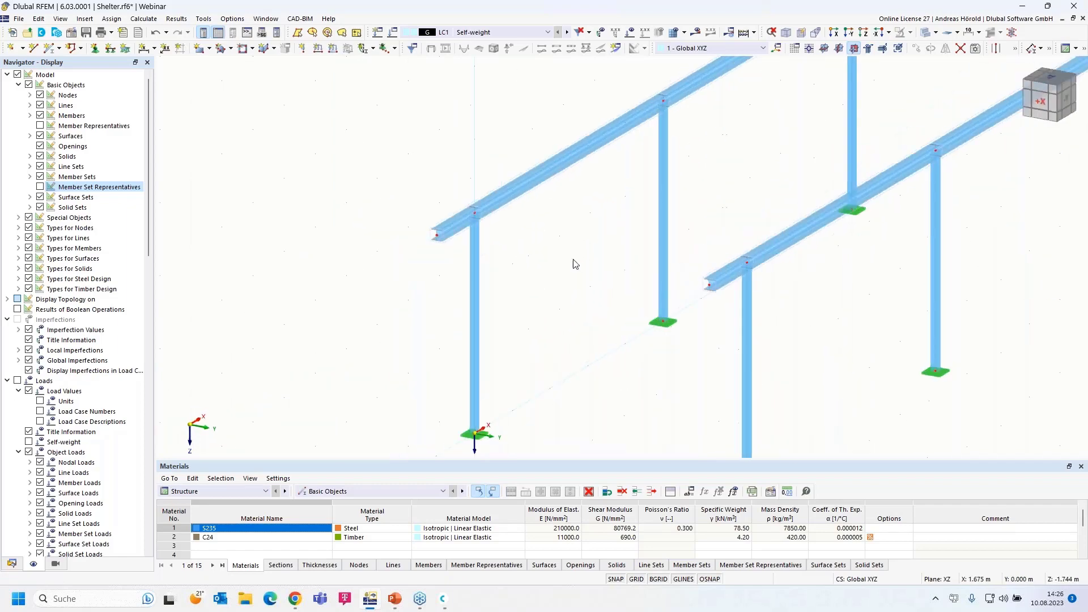
pyautogui.scroll(1, 575, 259)
pyautogui.scroll(3, 577, 263)
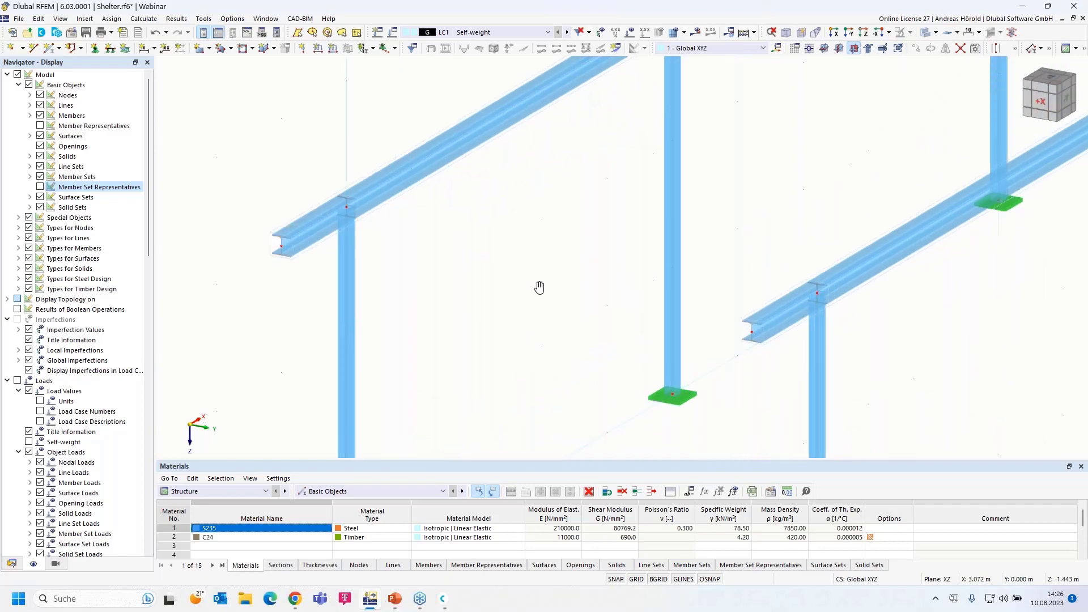
pyautogui.scroll(-1, 534, 286)
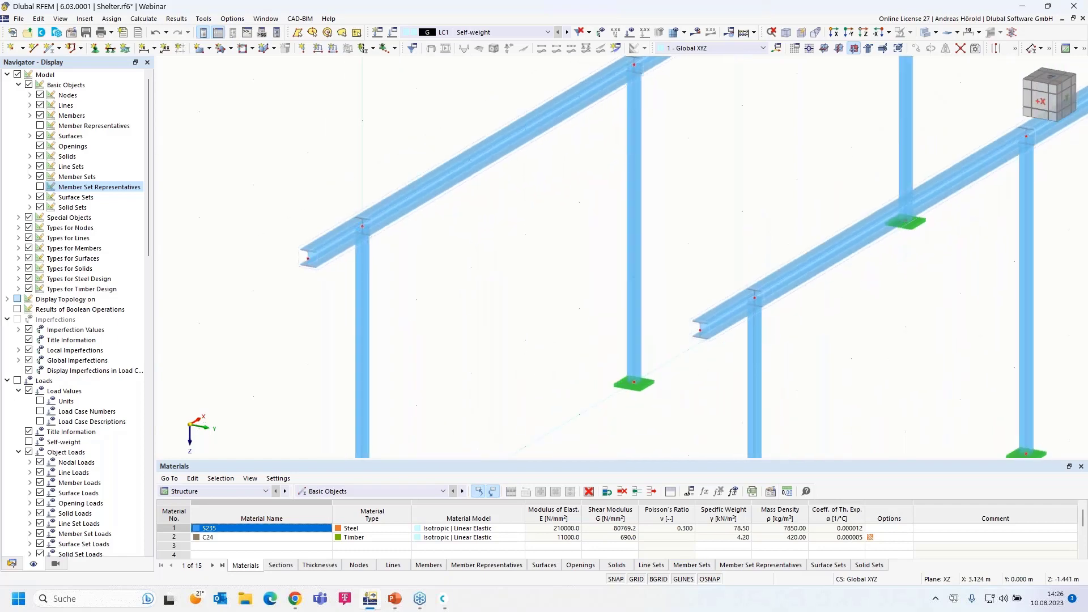
pyautogui.scroll(-1, 534, 288)
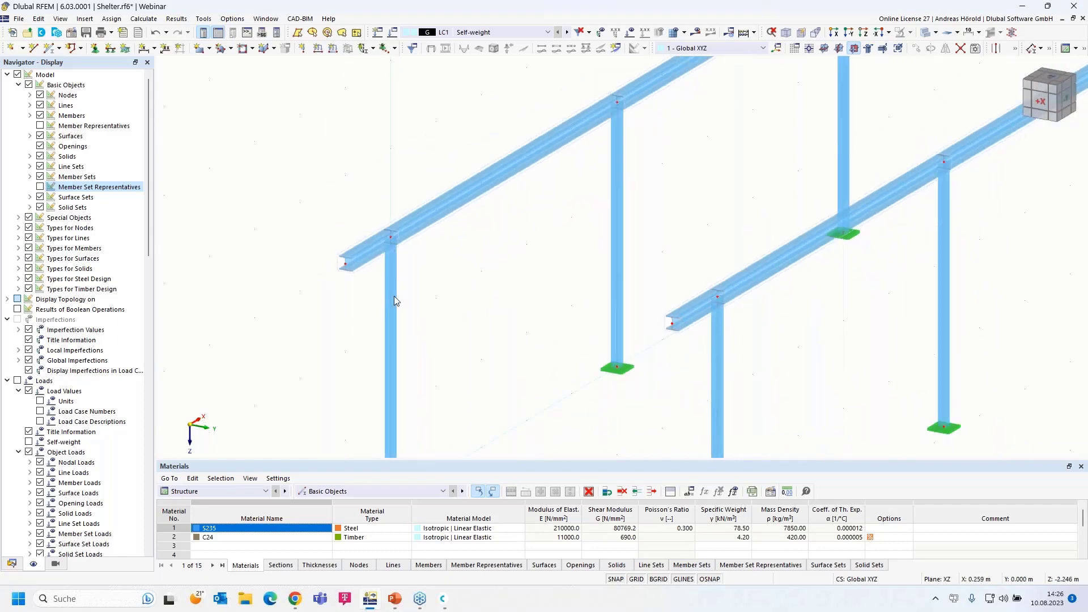
pyautogui.click(49, 49)
# For member 15, import a Massive Rectangle section from the section library
pyautogui.click(50, 51)
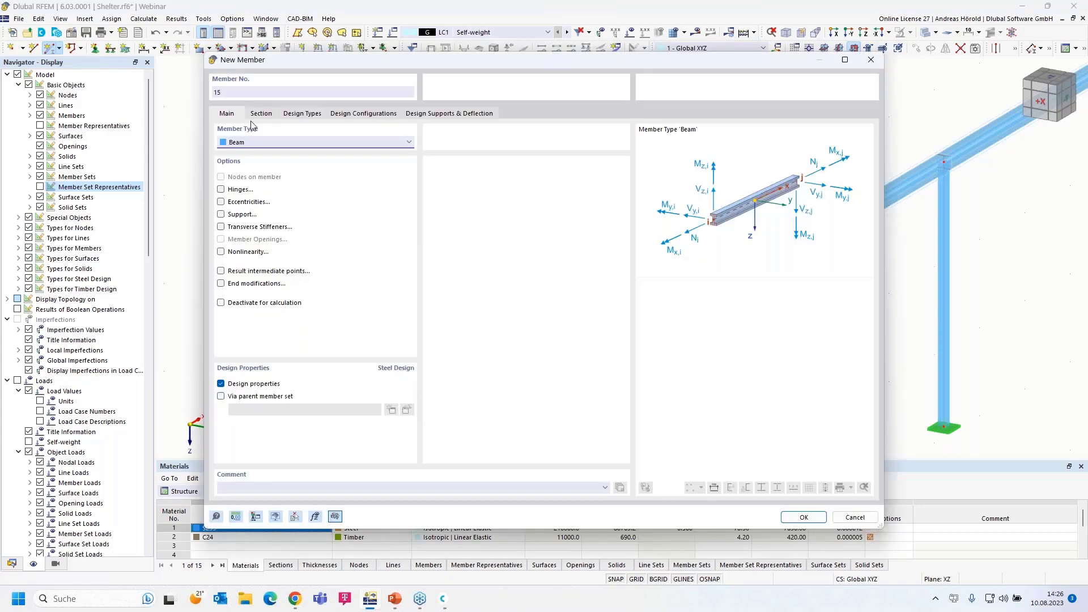
pyautogui.click(261, 114)
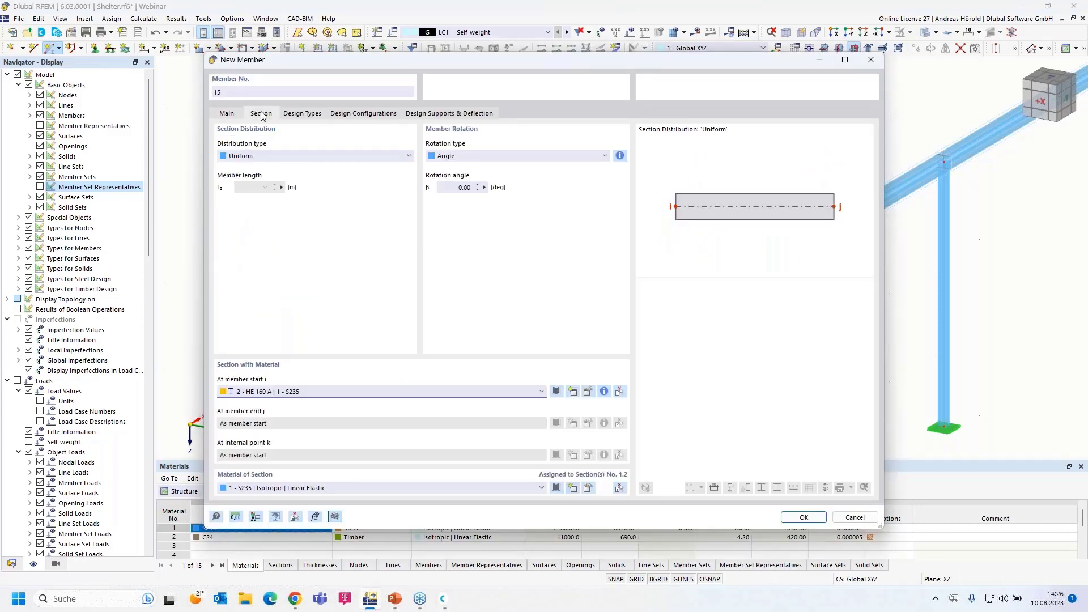
pyautogui.click(467, 388)
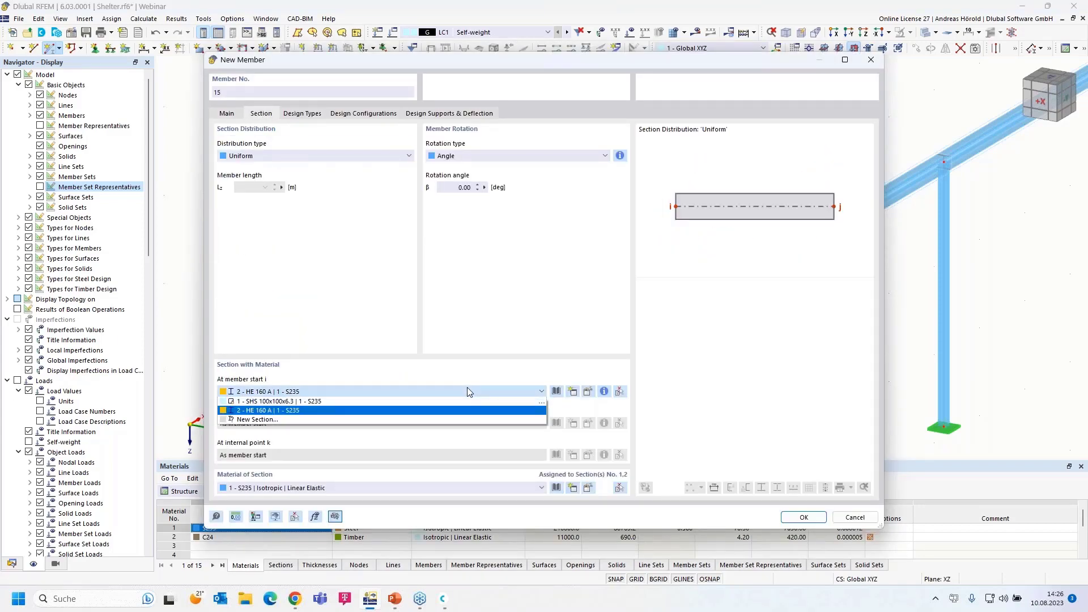
pyautogui.click(467, 388)
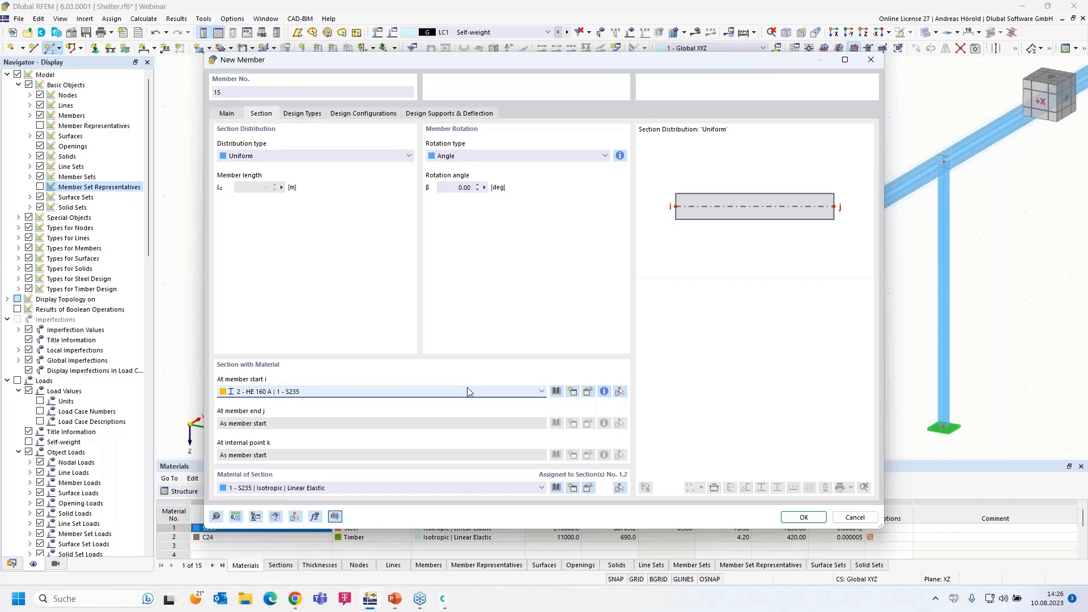
pyautogui.click(557, 392)
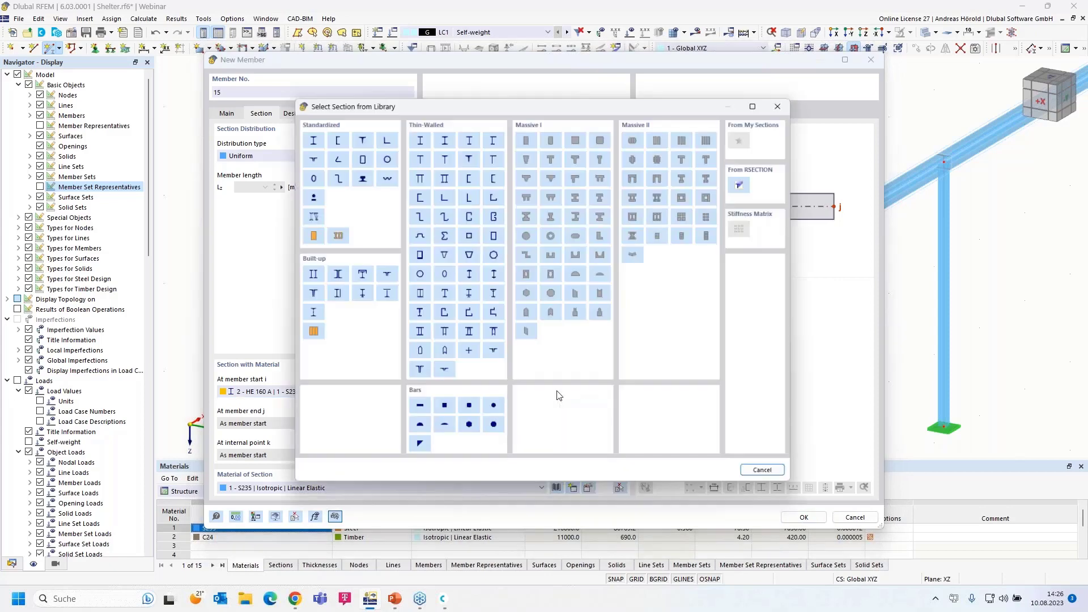
pyautogui.click(527, 136)
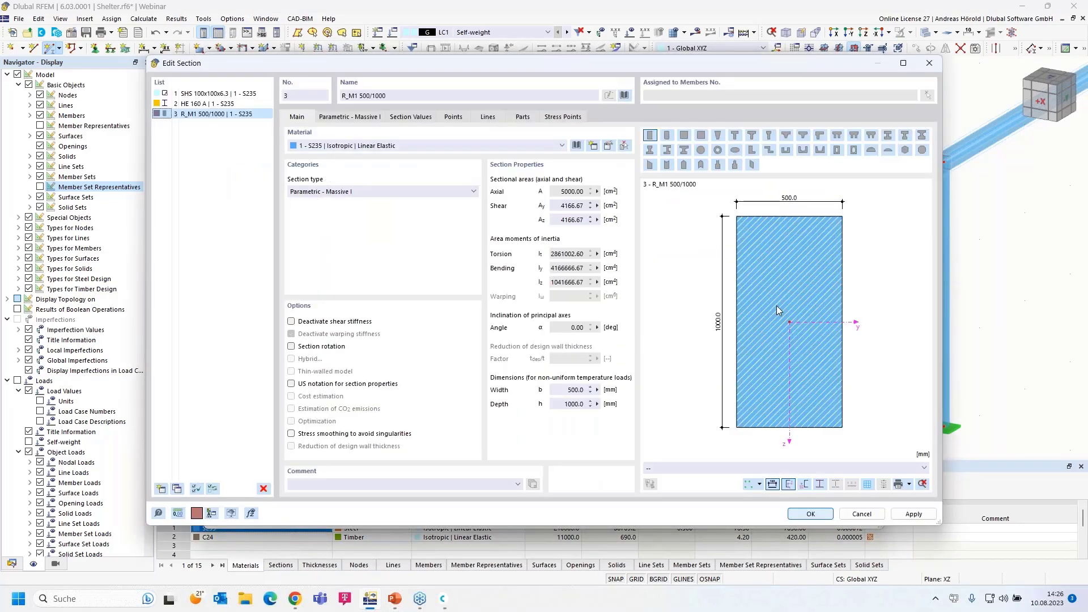
# Make section 3 a rectangle with b = 60 mm and h = 160 mm in C24 timber
pyautogui.click(342, 117)
pyautogui.click(361, 148)
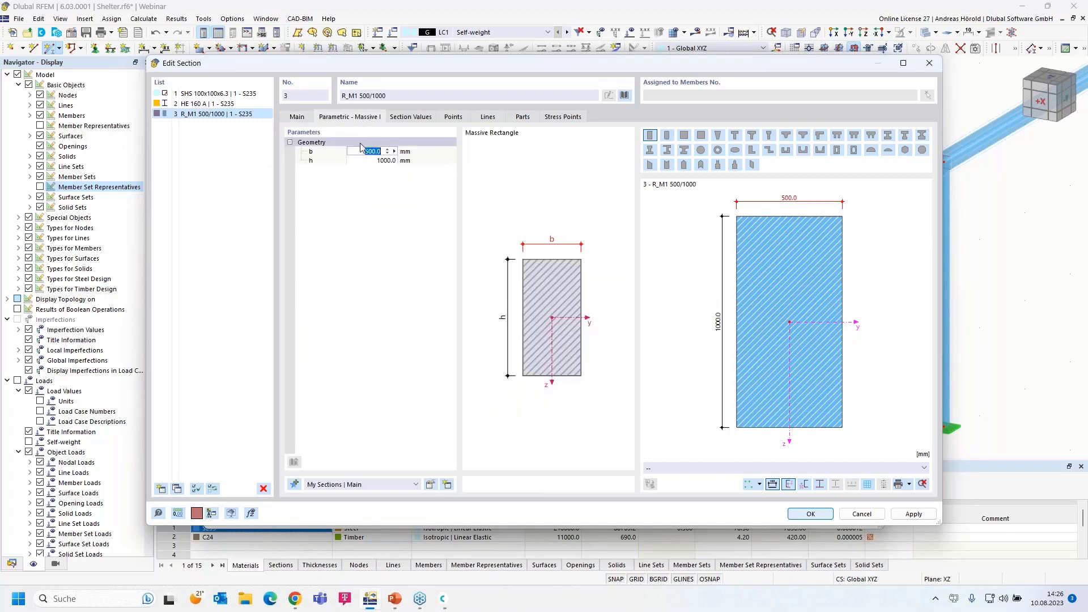
pyautogui.write('60')
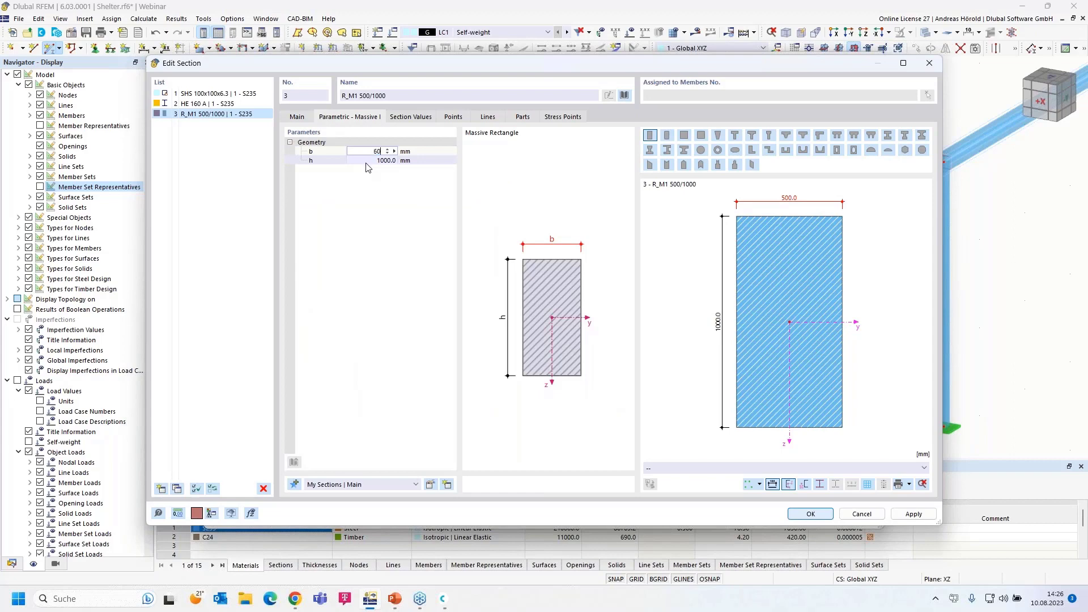
pyautogui.press('Tab')
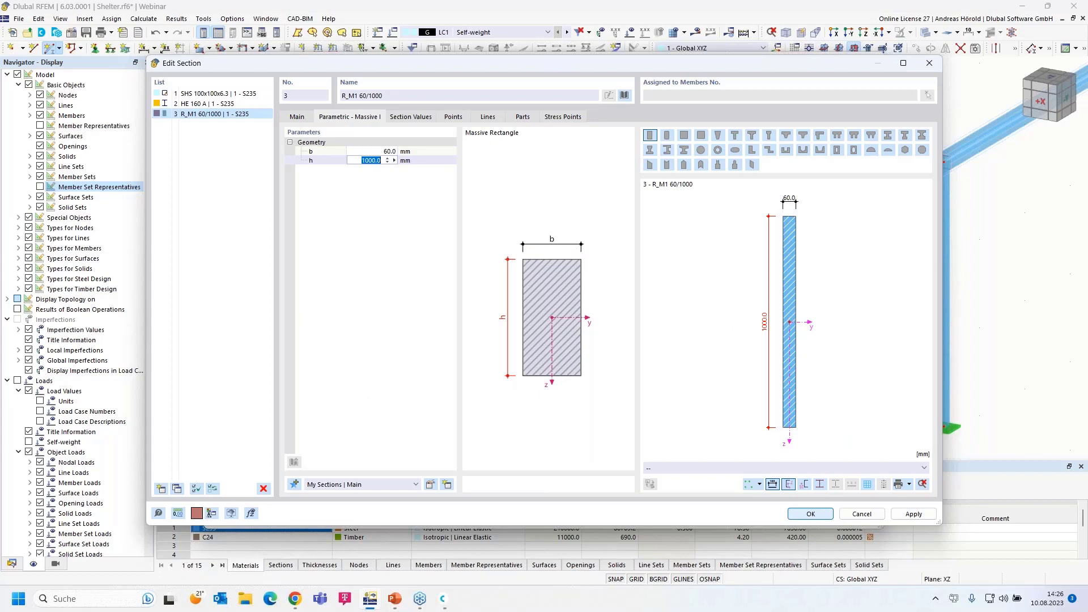
pyautogui.write('160')
pyautogui.press('Return')
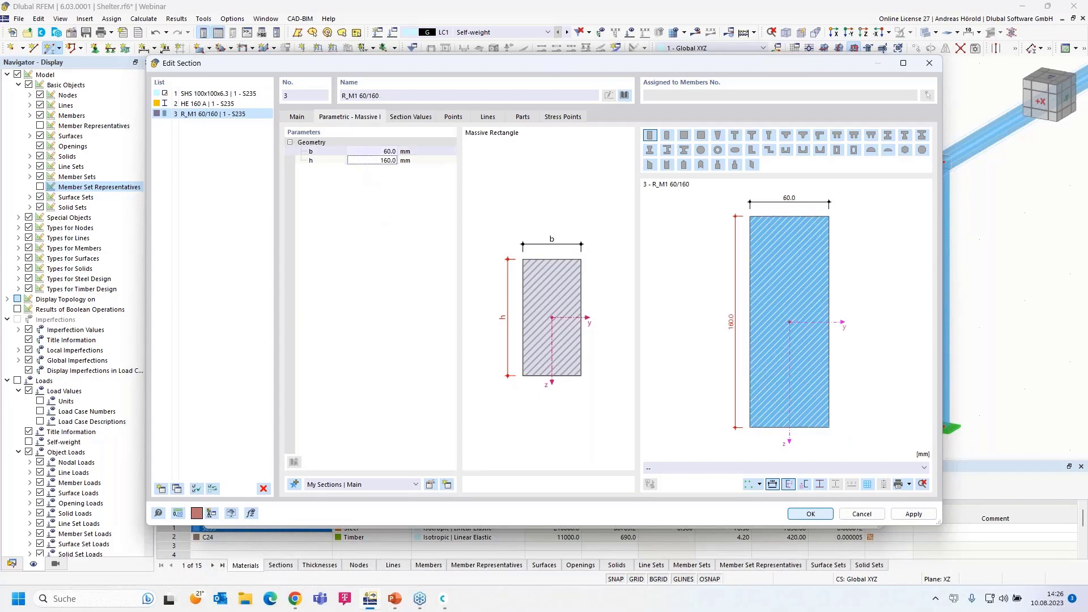
pyautogui.click(297, 118)
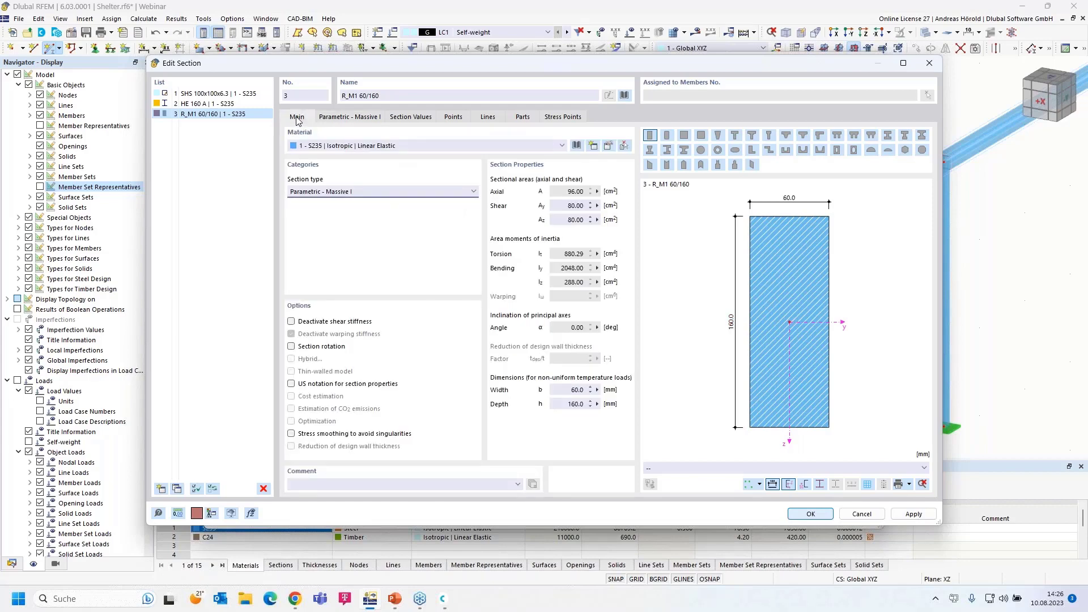
pyautogui.click(334, 146)
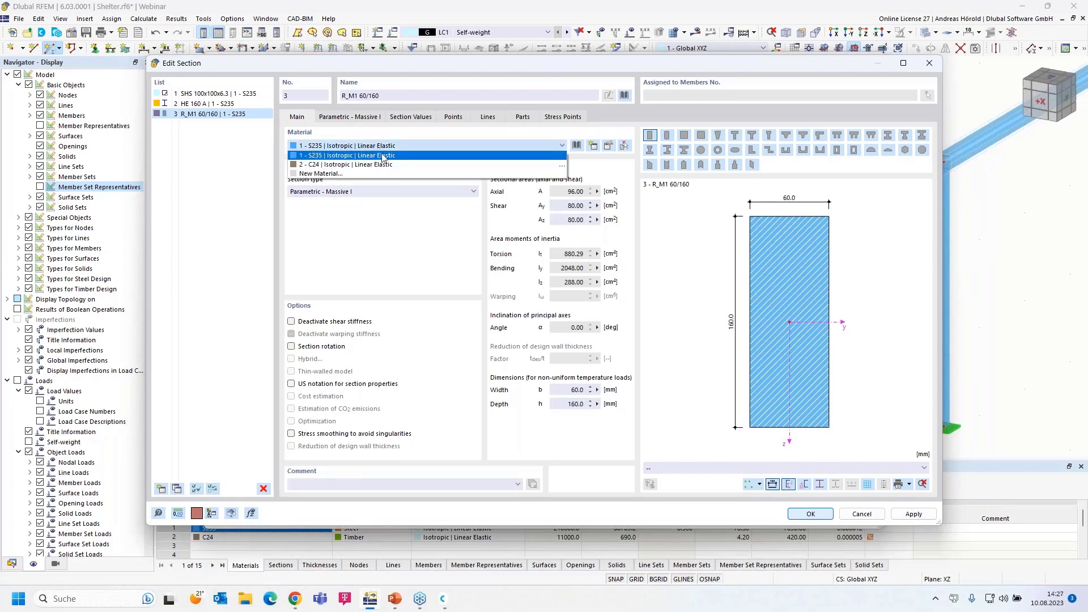
pyautogui.click(398, 164)
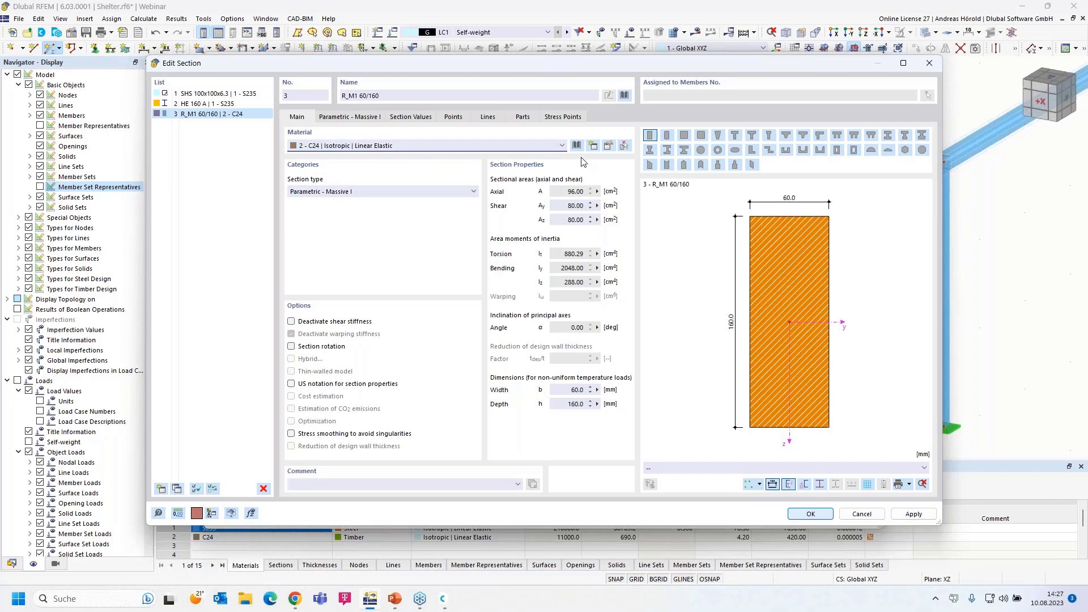
pyautogui.click(609, 147)
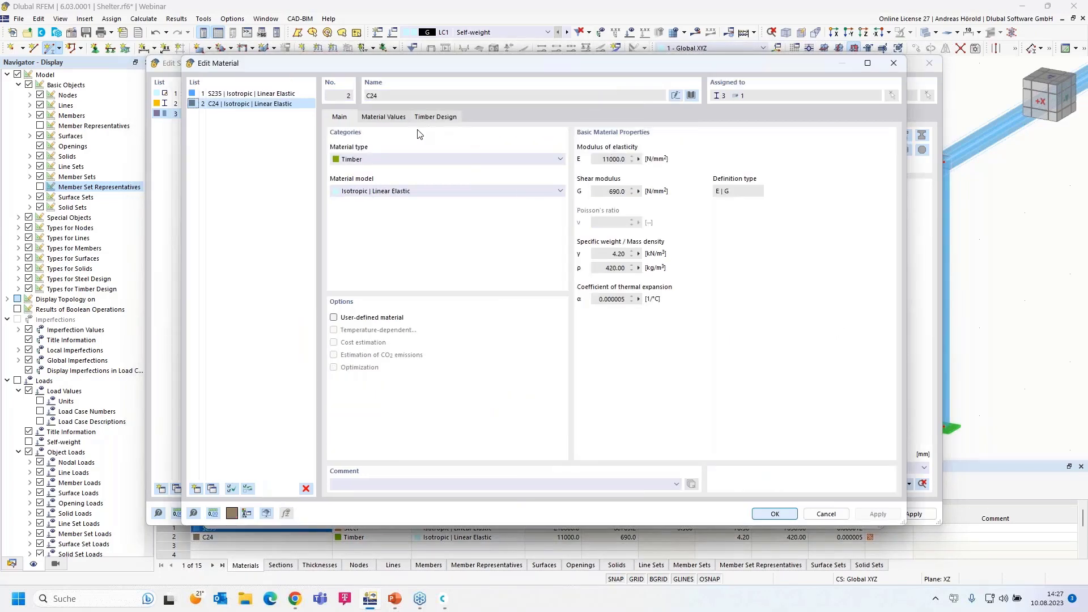
pyautogui.click(692, 95)
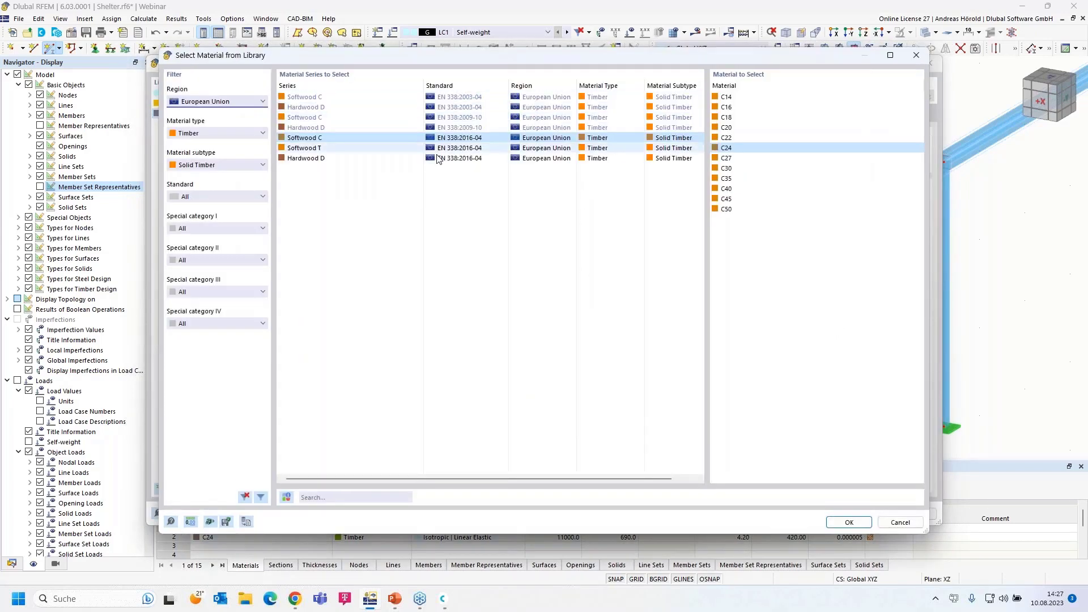
pyautogui.click(219, 165)
pyautogui.click(215, 176)
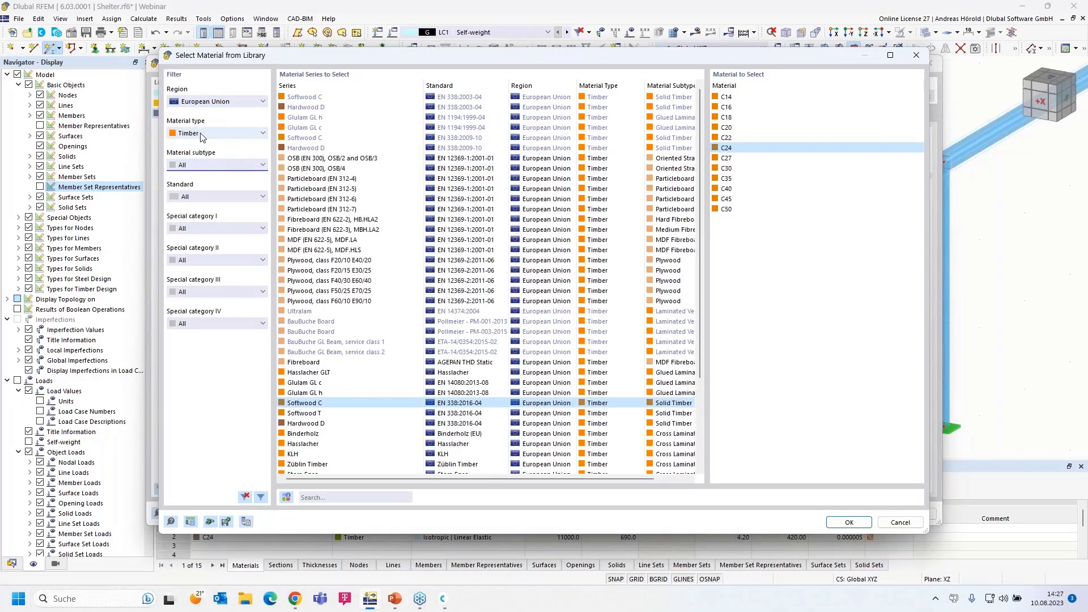
pyautogui.click(215, 135)
pyautogui.click(214, 146)
pyautogui.click(217, 104)
pyautogui.click(217, 104)
pyautogui.click(217, 133)
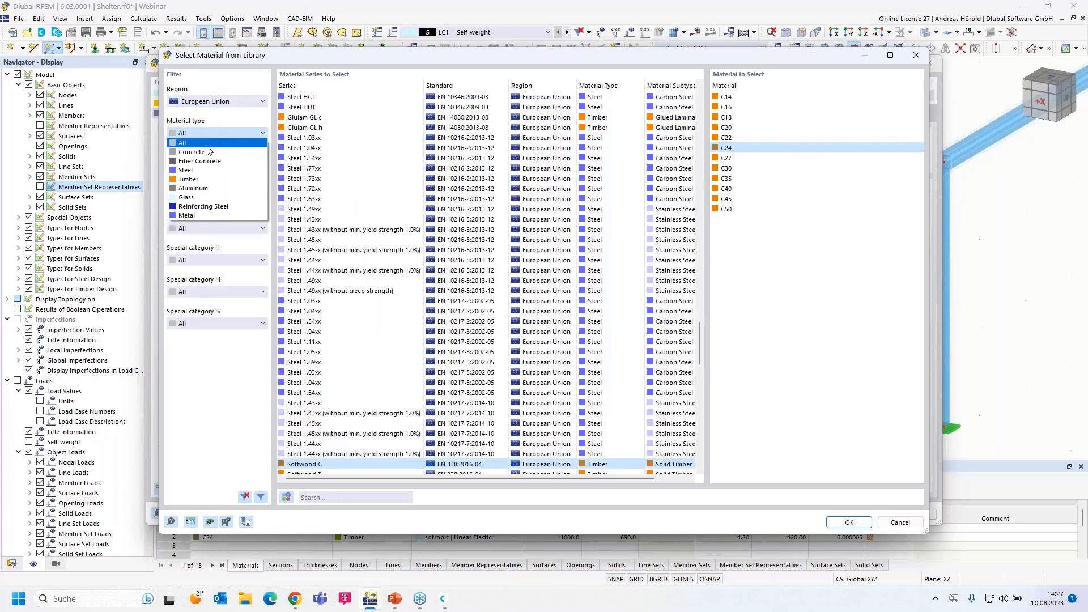
pyautogui.click(207, 179)
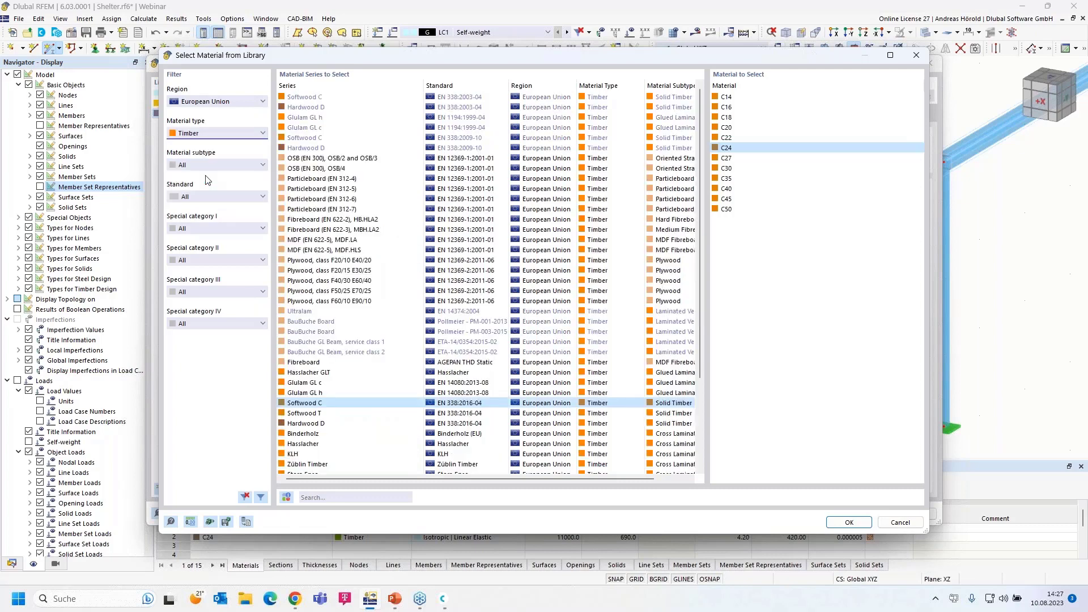
pyautogui.click(215, 165)
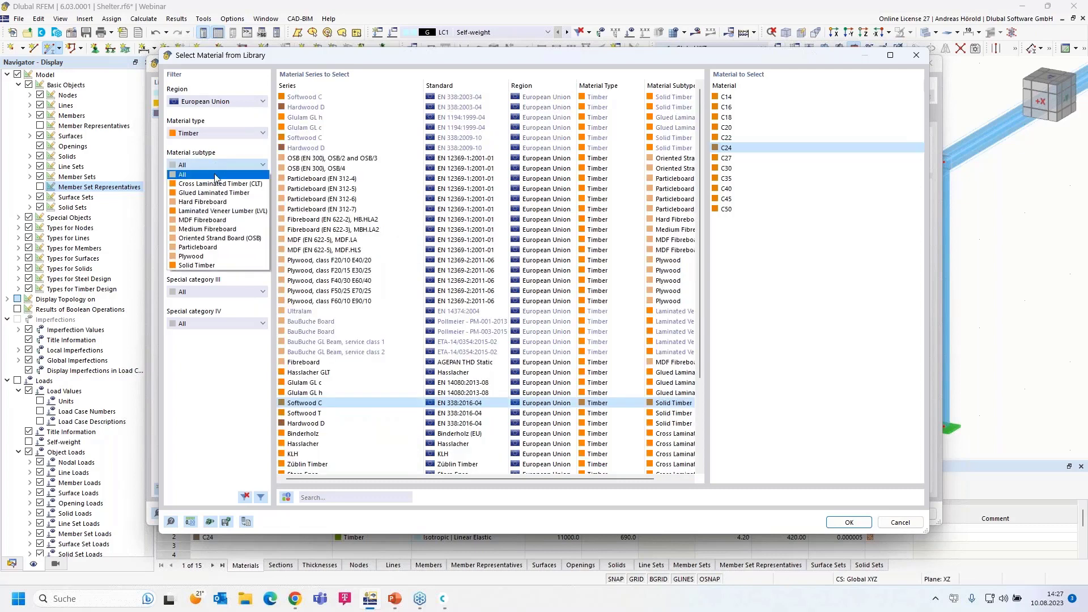
pyautogui.click(234, 266)
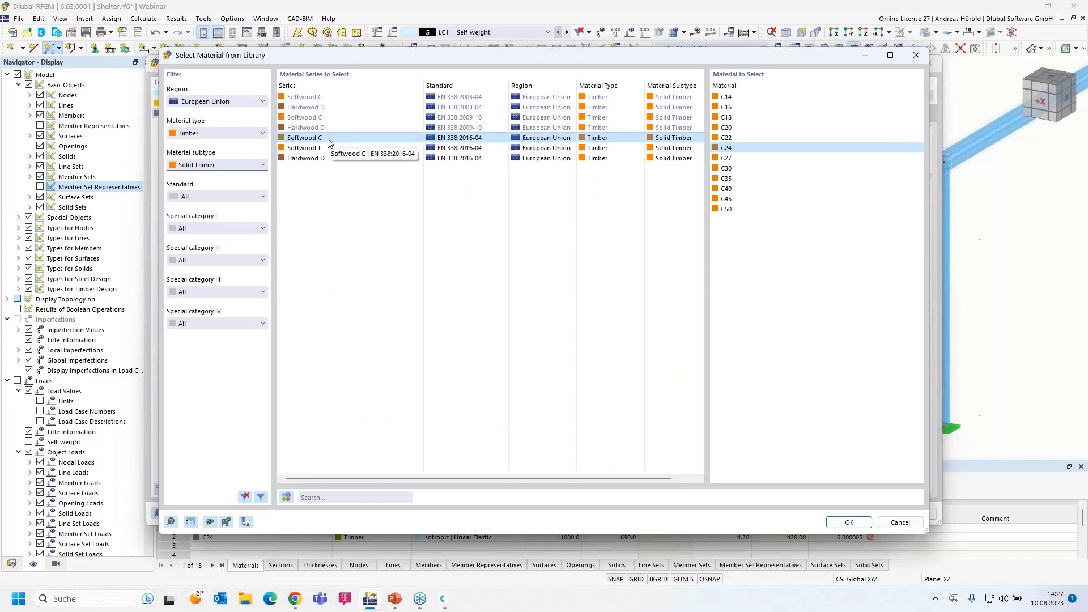
pyautogui.click(734, 152)
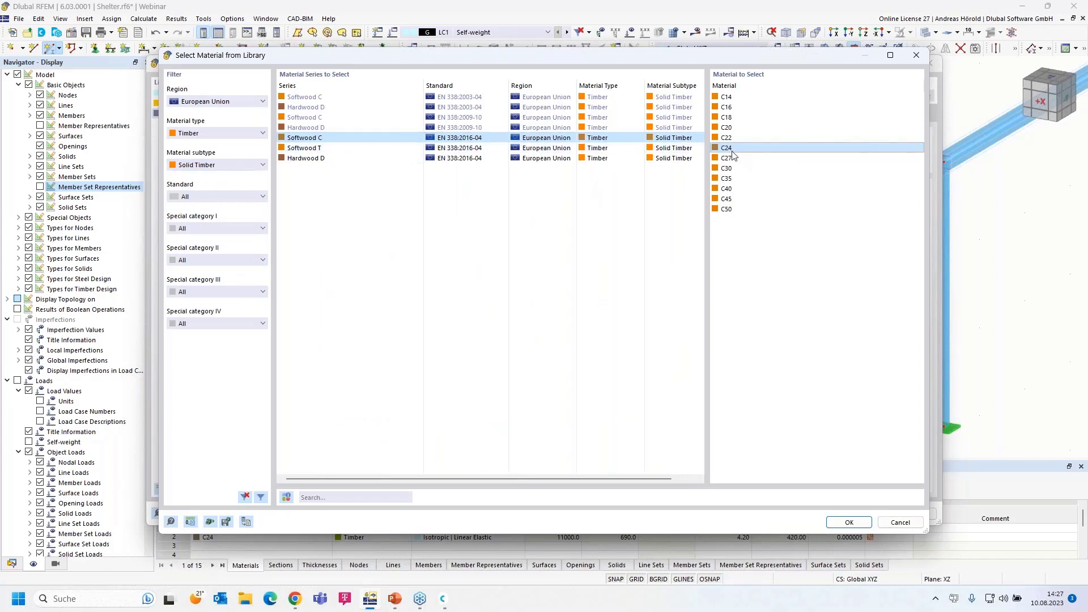
pyautogui.click(849, 522)
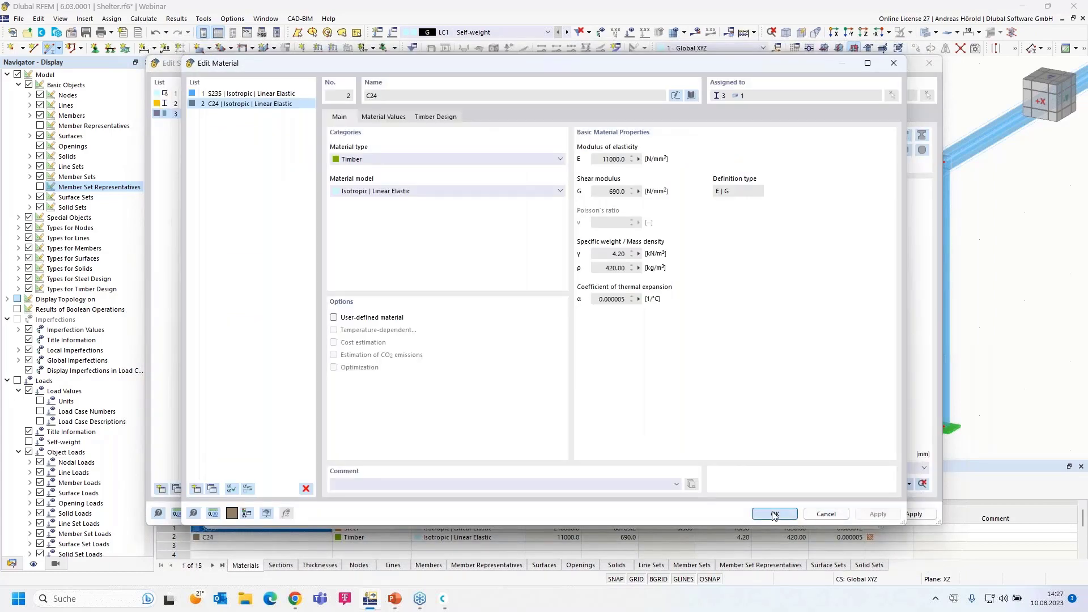
pyautogui.click(774, 514)
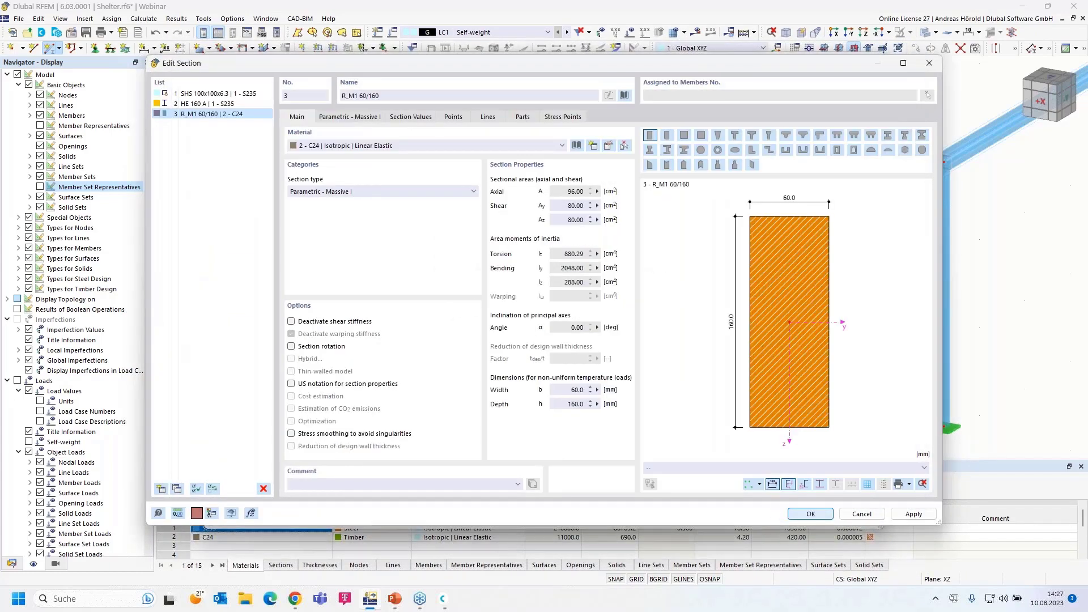
# Confirm the 60/160 timber section and draw a trial member to the column top
pyautogui.click(809, 516)
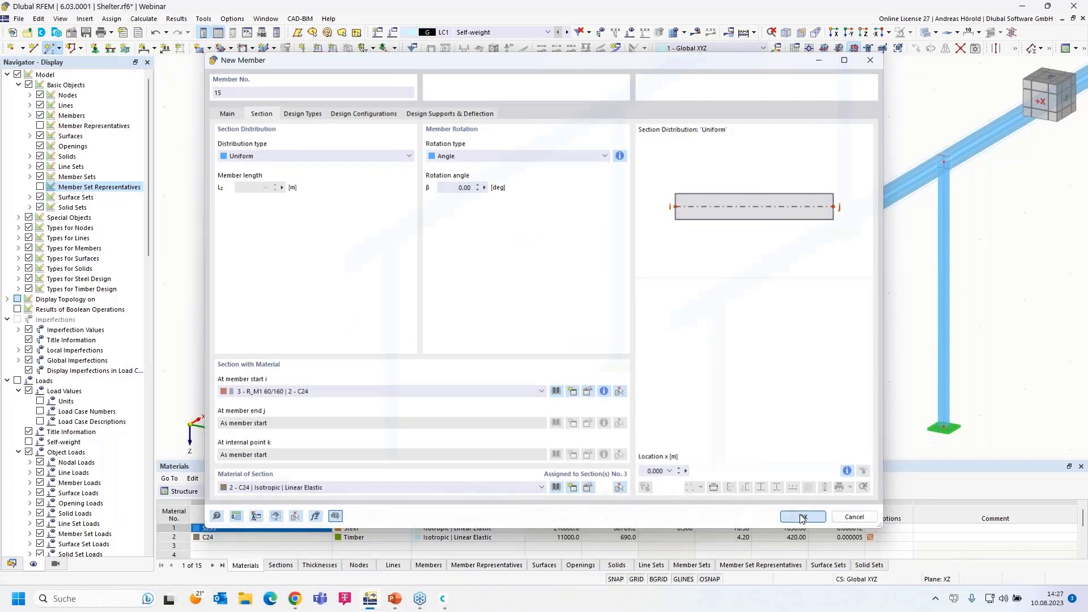
pyautogui.click(803, 517)
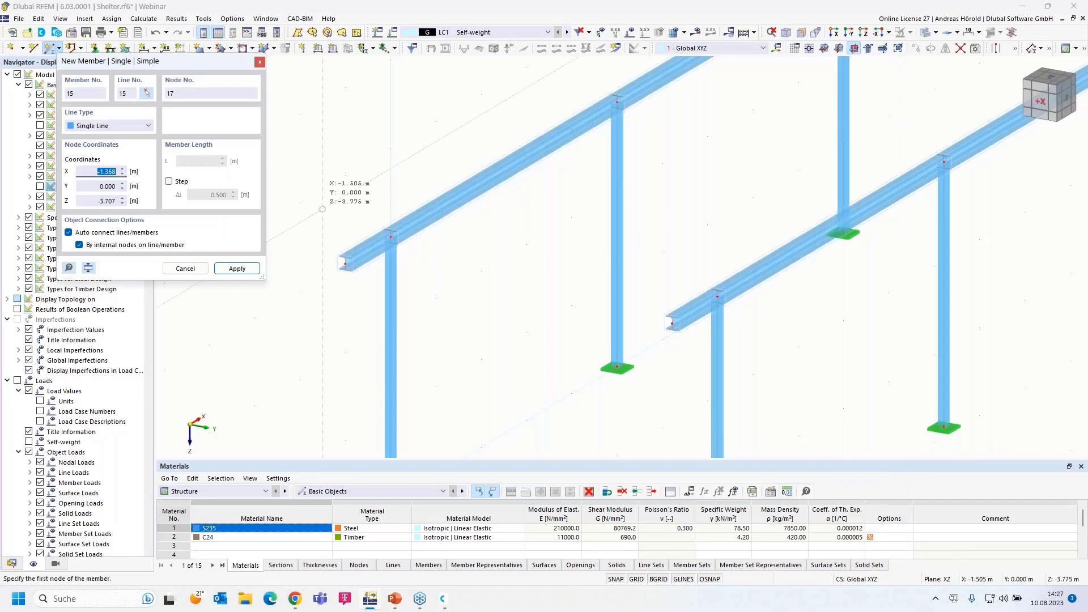
pyautogui.click(300, 202)
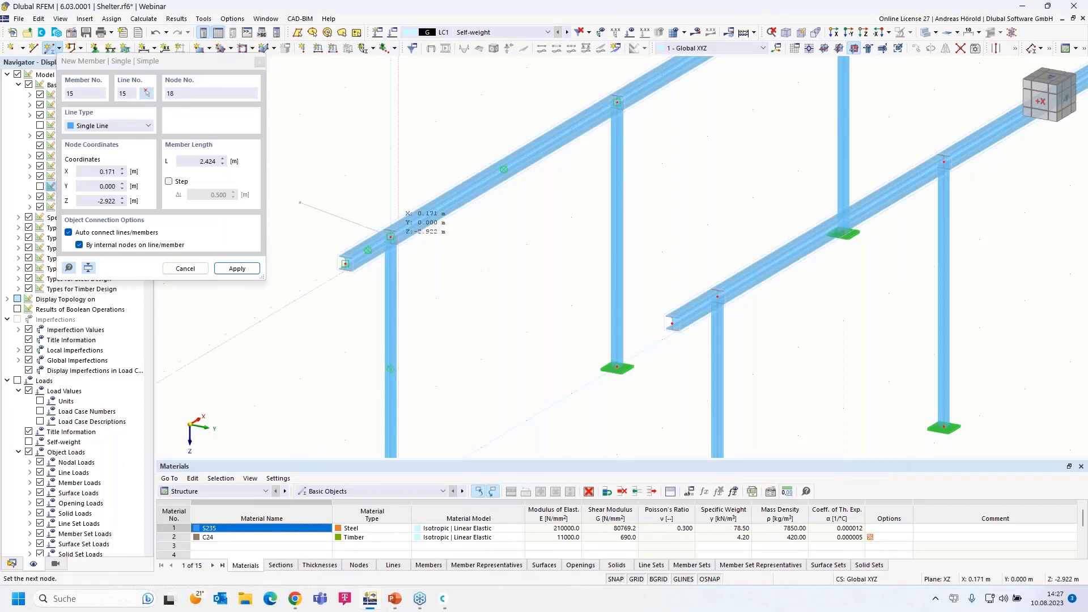
pyautogui.click(390, 236)
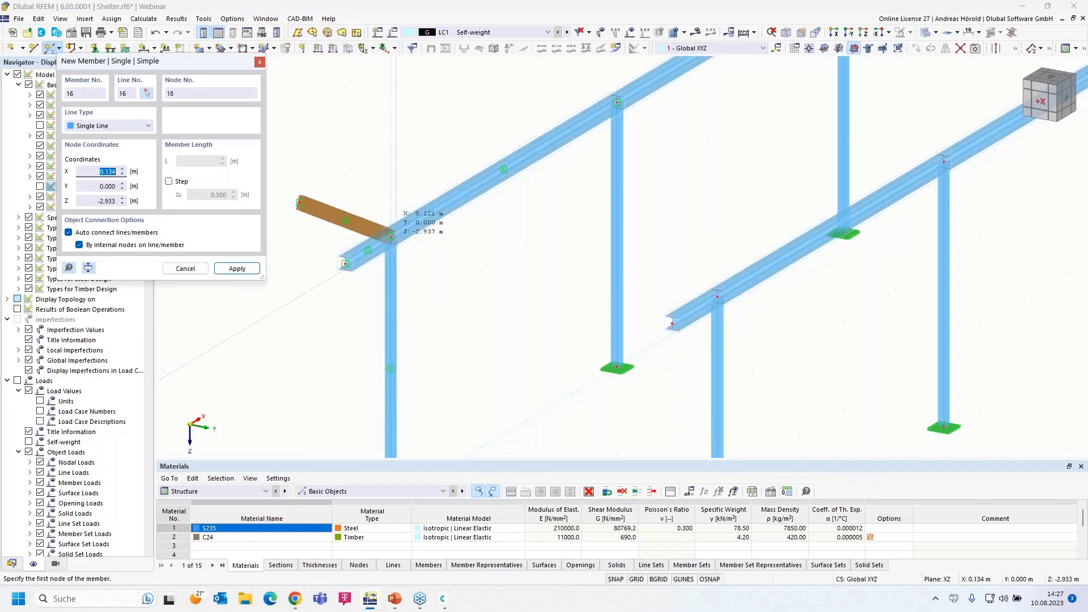
pyautogui.scroll(5, 406, 244)
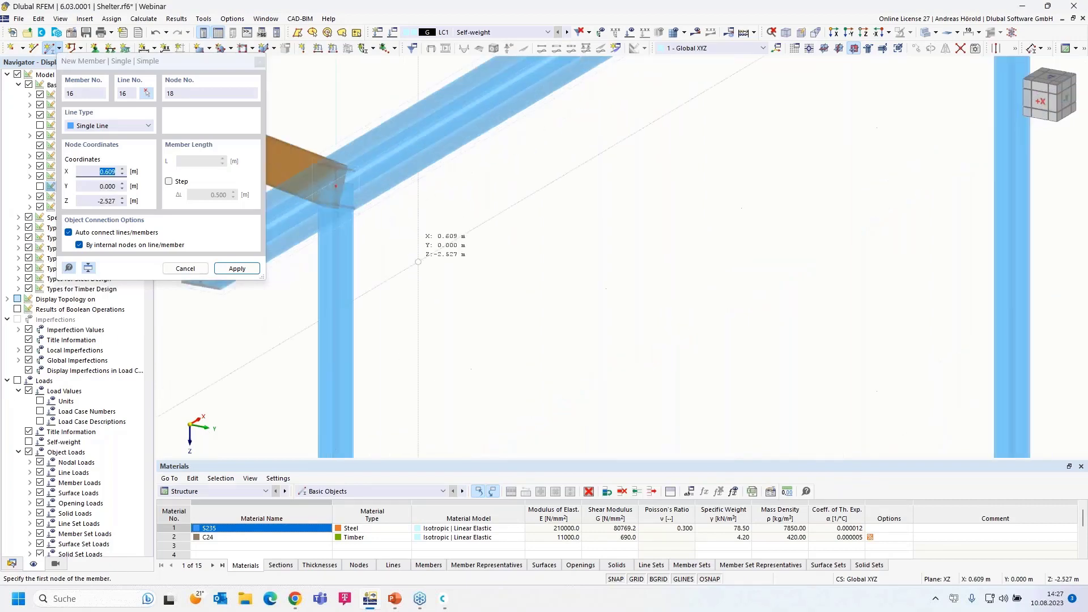
pyautogui.moveTo(421, 245); pyautogui.dragTo(628, 250, button='middle')
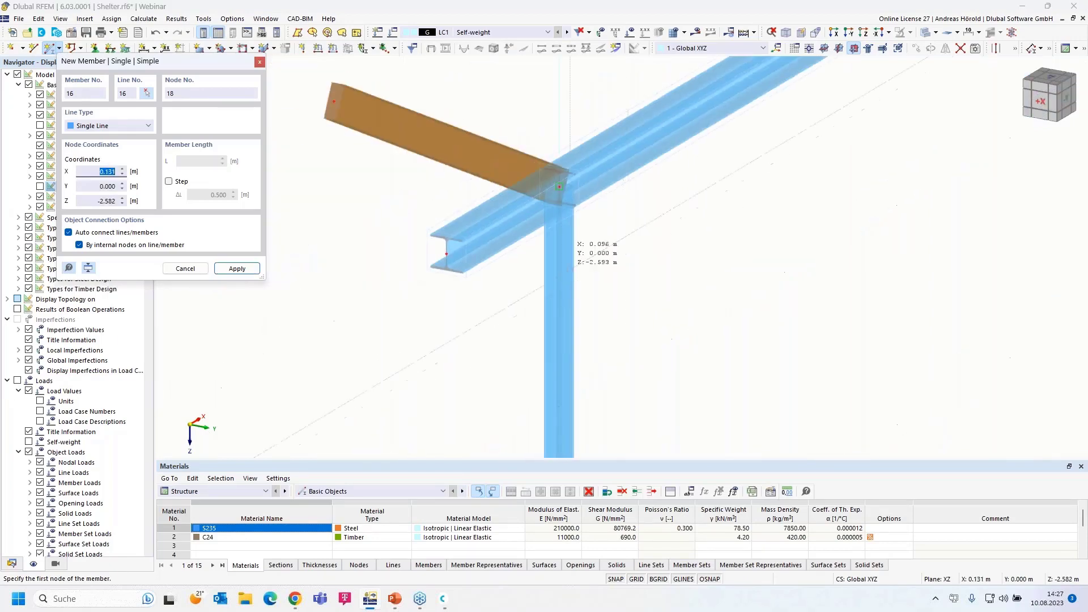
pyautogui.scroll(-1, 414, 259)
pyautogui.scroll(-5, 504, 299)
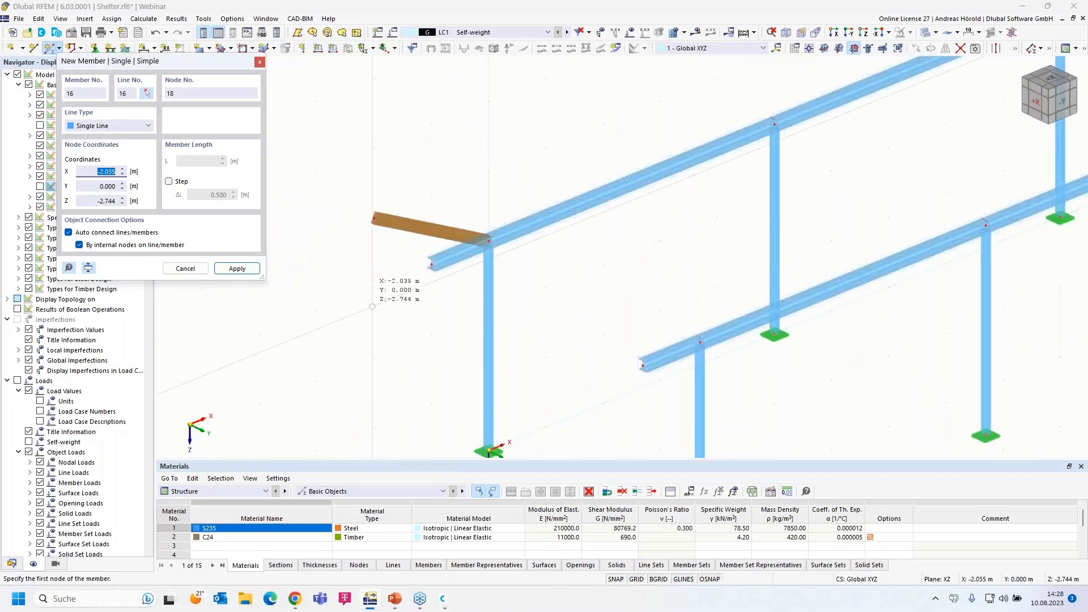
# Undo the trial timber member, make YZ the working plane, and check the action history
pyautogui.click(154, 34)
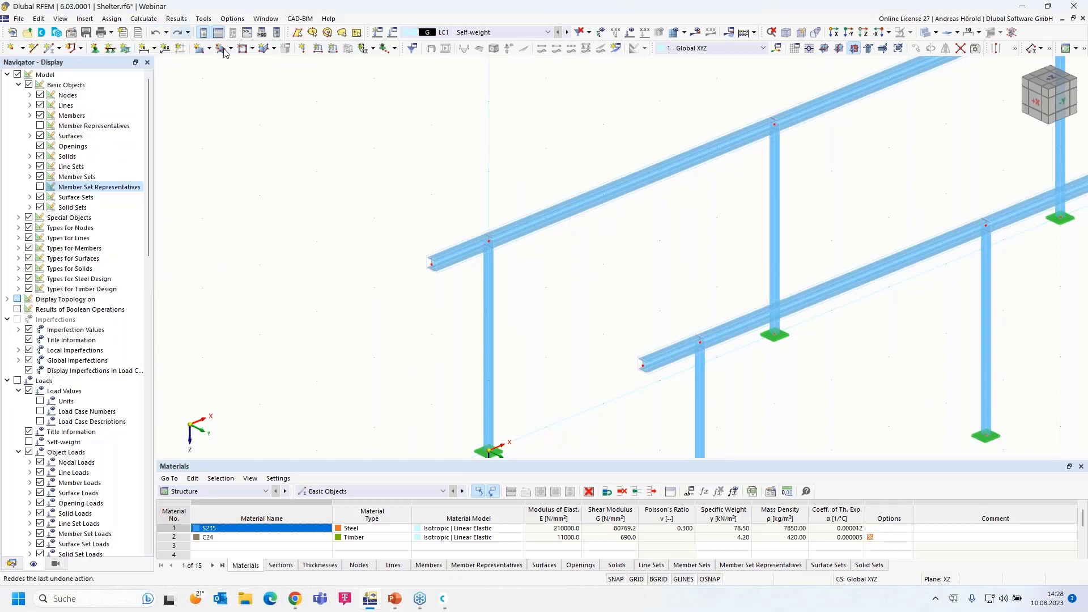
pyautogui.scroll(-2, 646, 238)
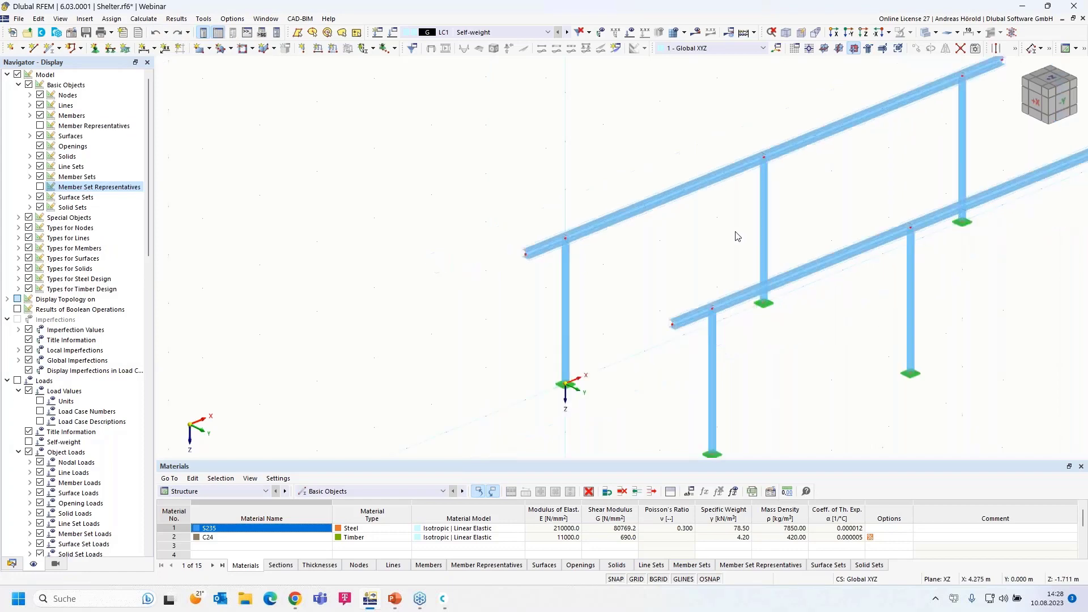
pyautogui.click(839, 50)
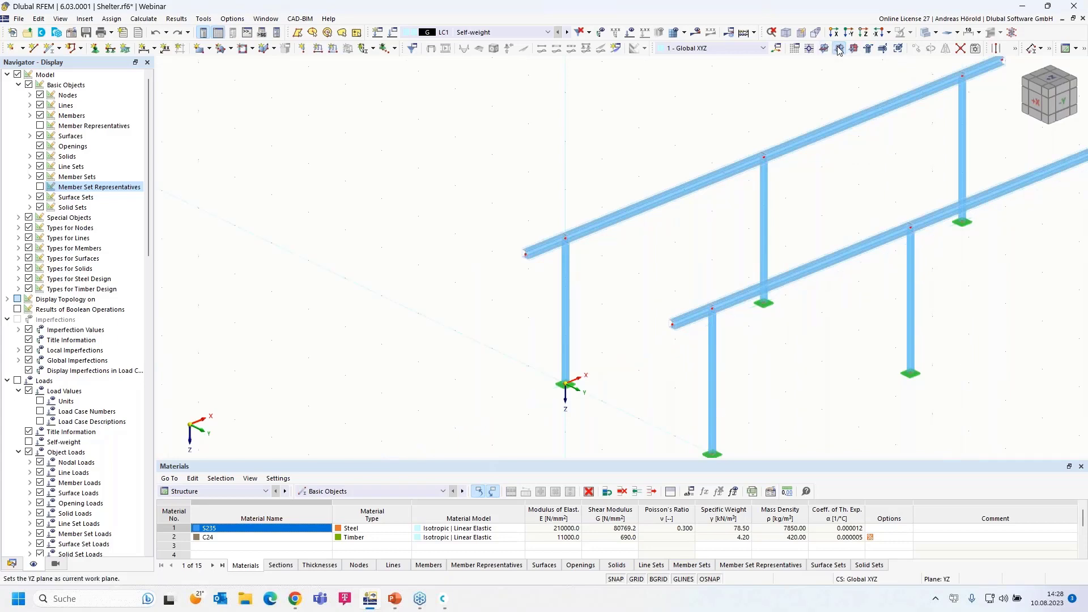
pyautogui.keyDown('ctrl'); pyautogui.moveTo(801, 357); pyautogui.dragTo(844, 352, button='middle'); pyautogui.keyUp('ctrl')
pyautogui.scroll(5, 688, 316)
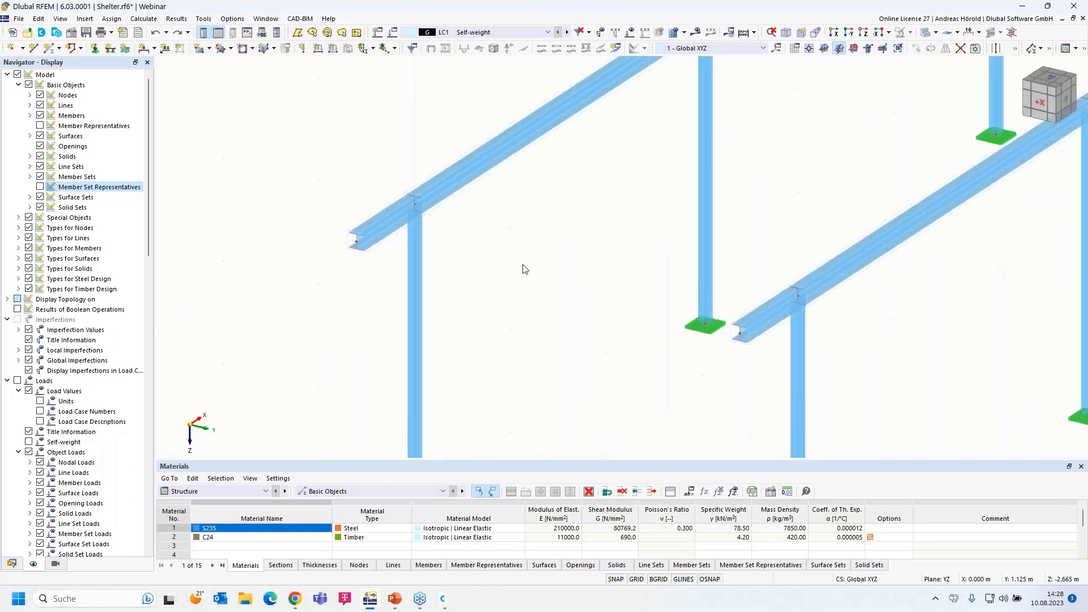
pyautogui.click(166, 32)
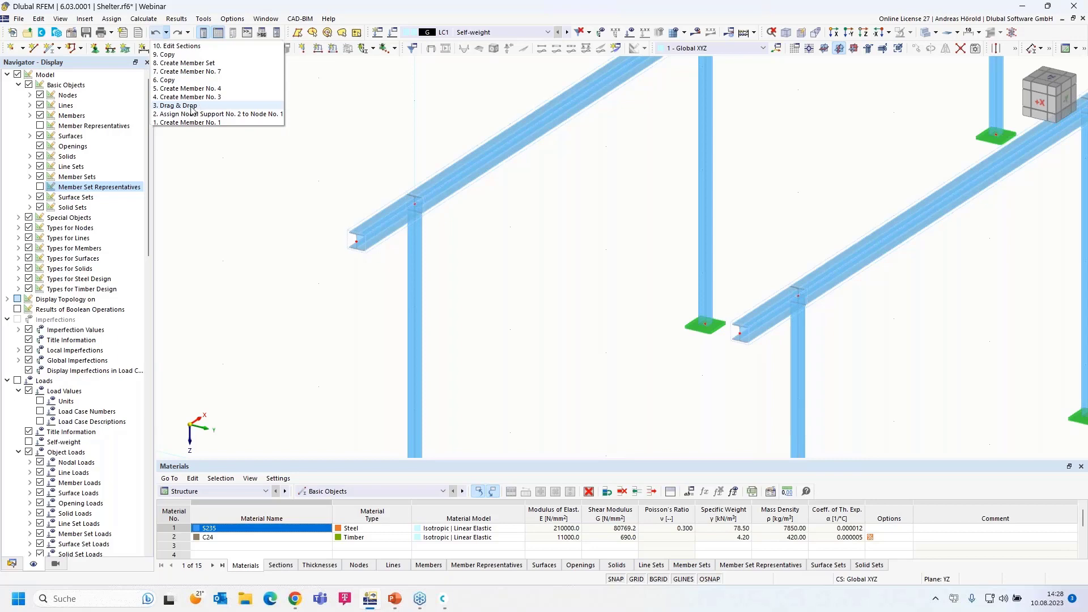
pyautogui.click(326, 125)
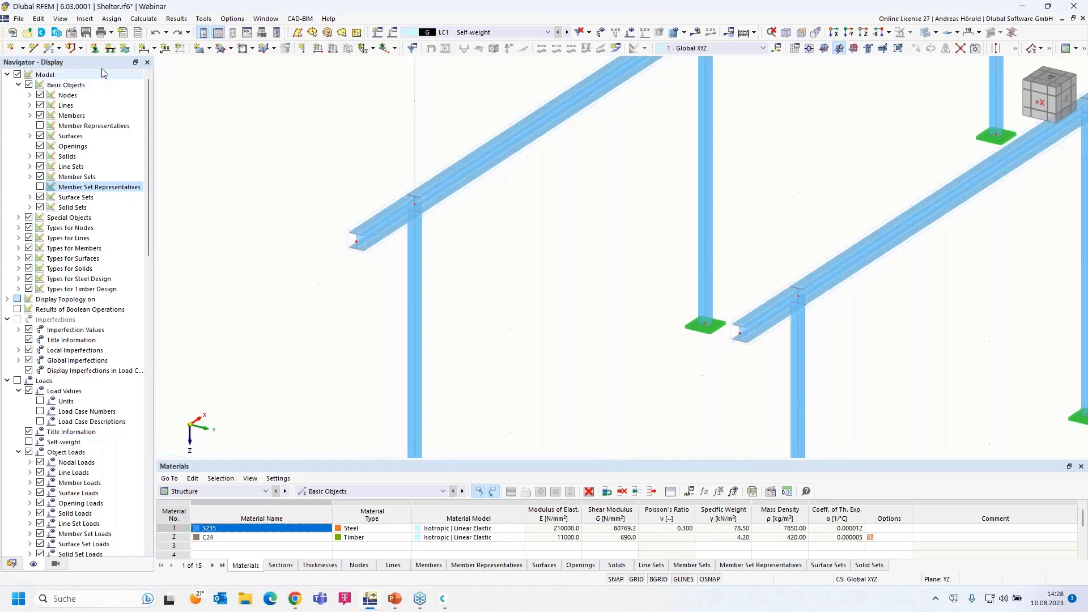
# Draw C24 60/160 purlin members across both beams, adding a 1 m overhang past the far beam
pyautogui.click(50, 47)
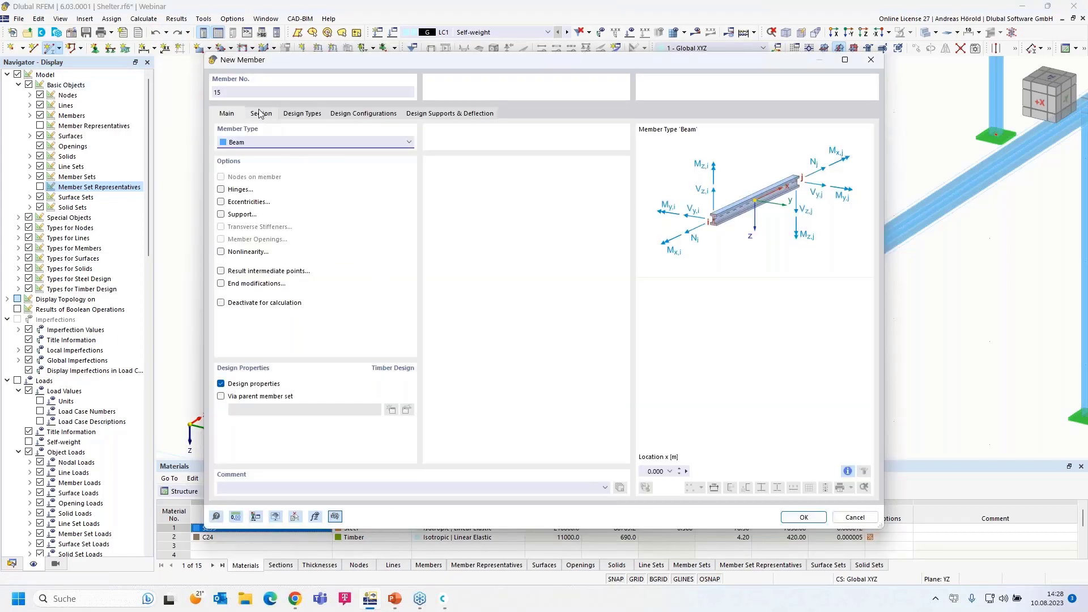
pyautogui.click(262, 114)
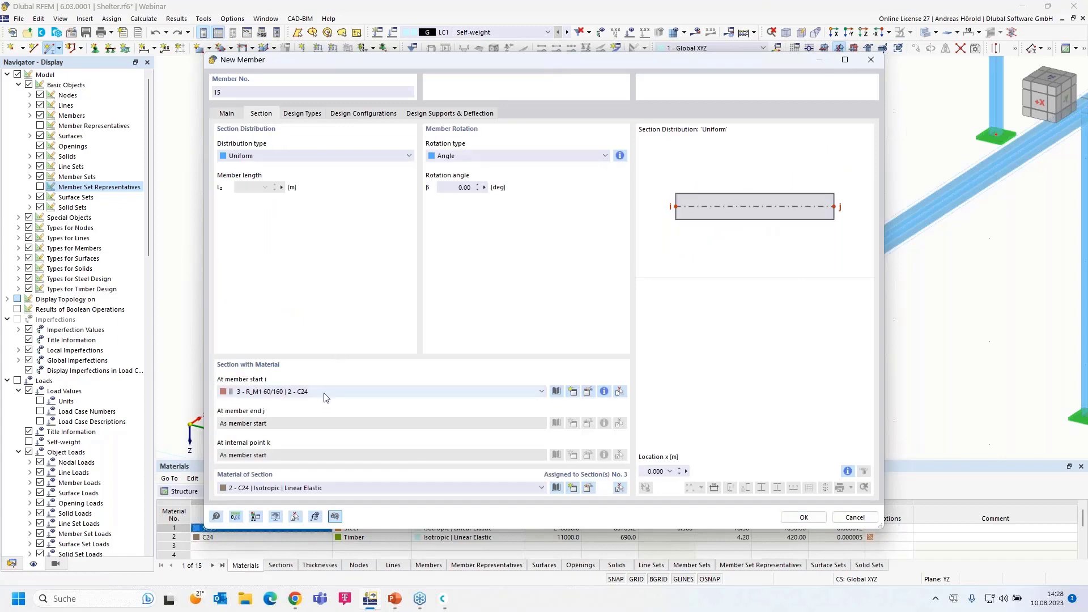
pyautogui.click(804, 518)
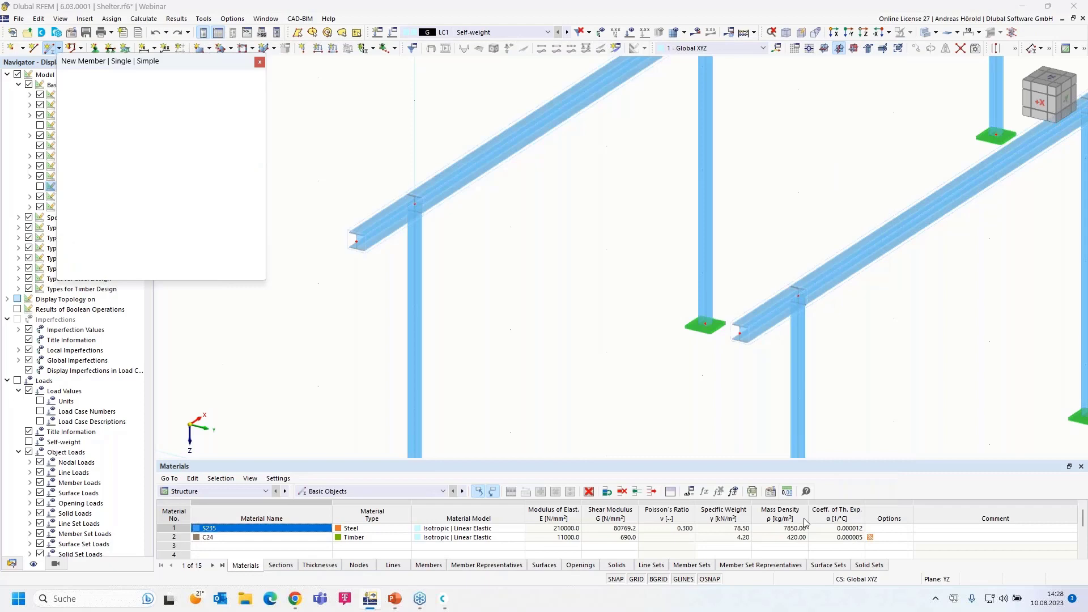
pyautogui.click(319, 181)
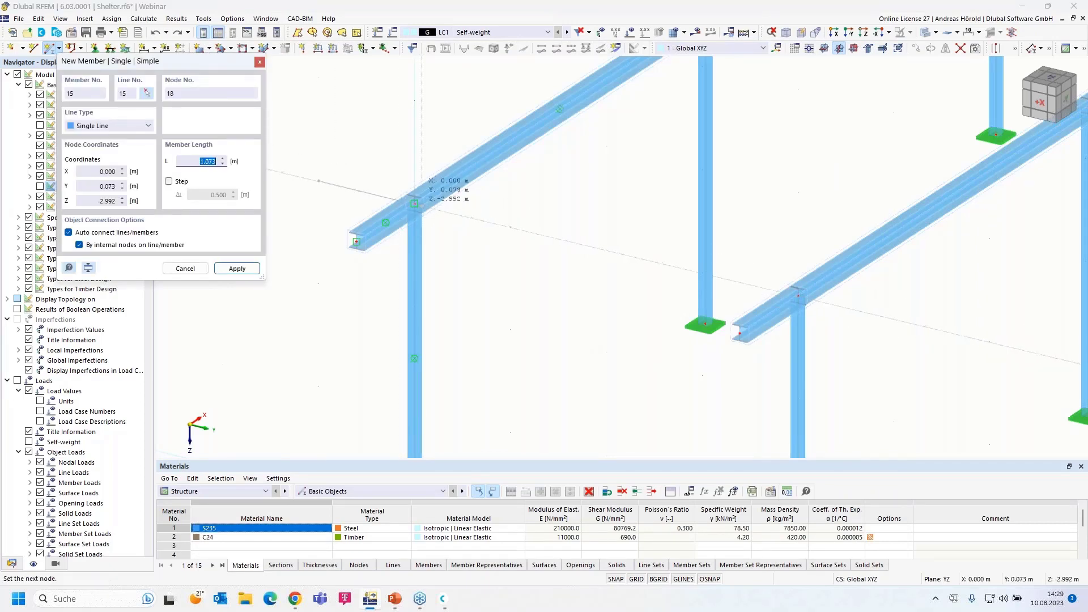
pyautogui.click(415, 203)
pyautogui.click(414, 204)
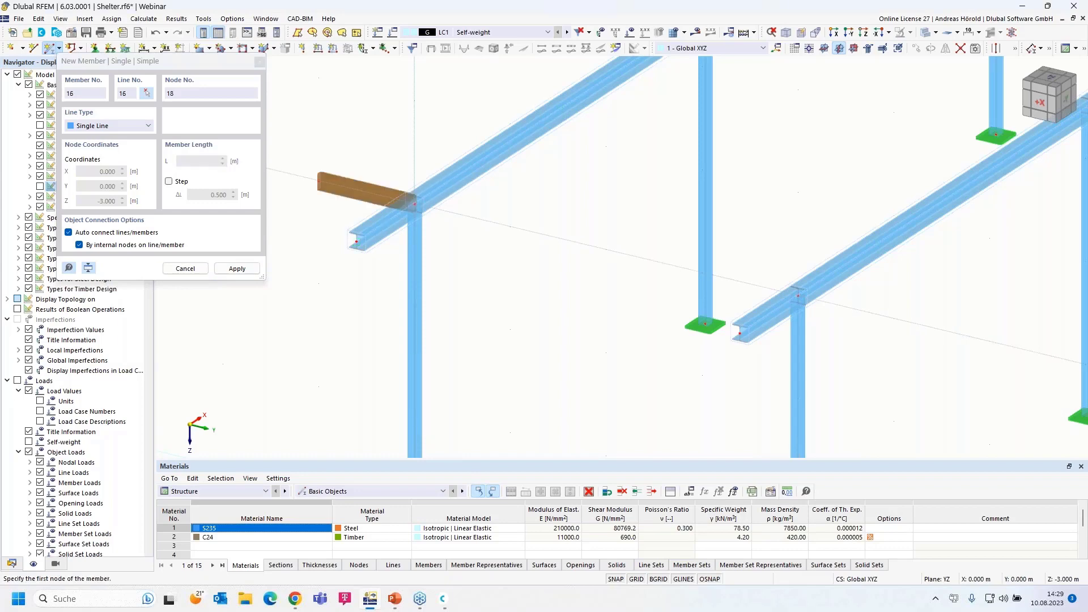
pyautogui.click(414, 204)
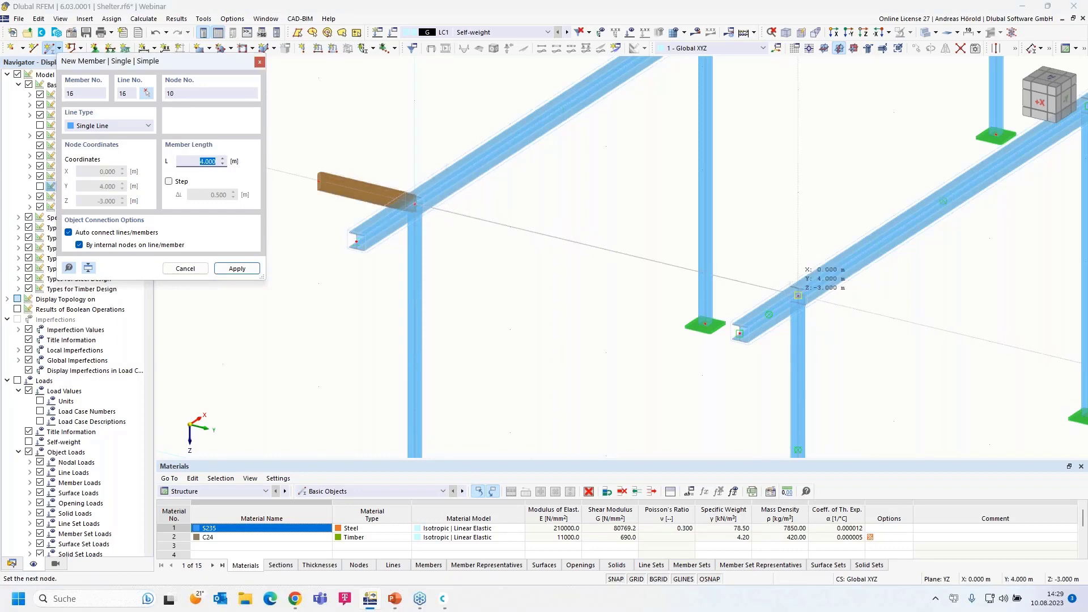
pyautogui.click(799, 295)
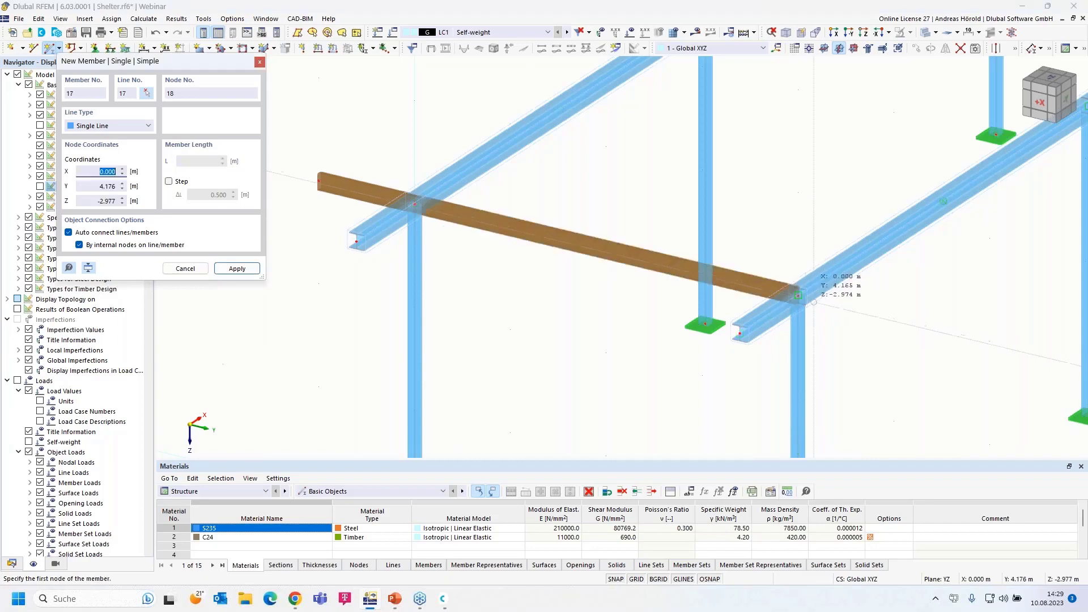
pyautogui.click(798, 295)
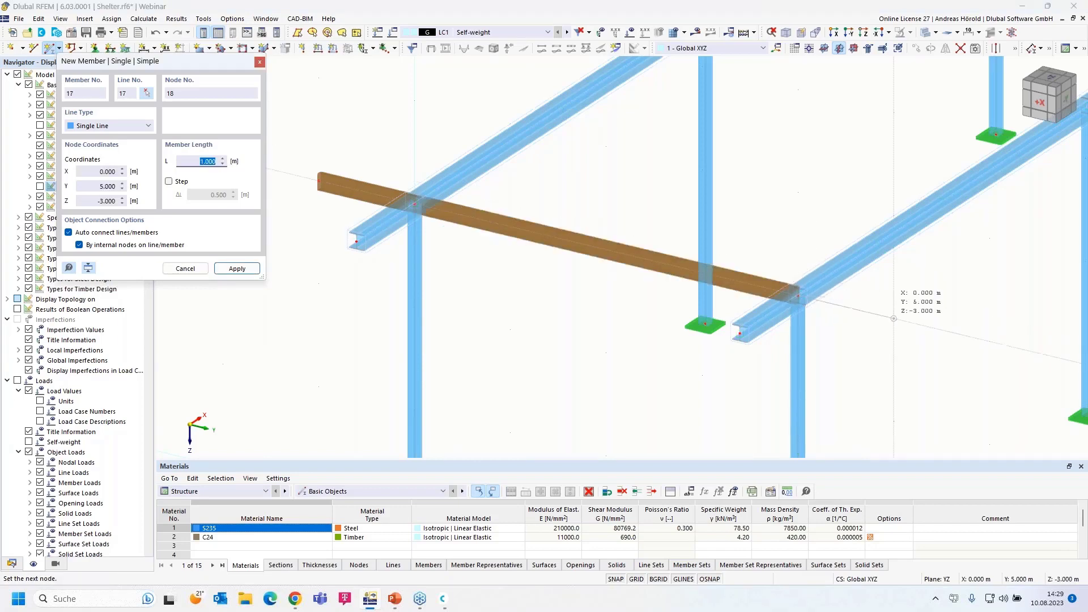
pyautogui.click(894, 319)
pyautogui.press('Escape')
# Orbit to a near-frontal view and select the purlin's middle, left and right members
pyautogui.keyDown('ctrl'); pyautogui.moveTo(837, 367); pyautogui.dragTo(493, 236, button='middle'); pyautogui.keyUp('ctrl')
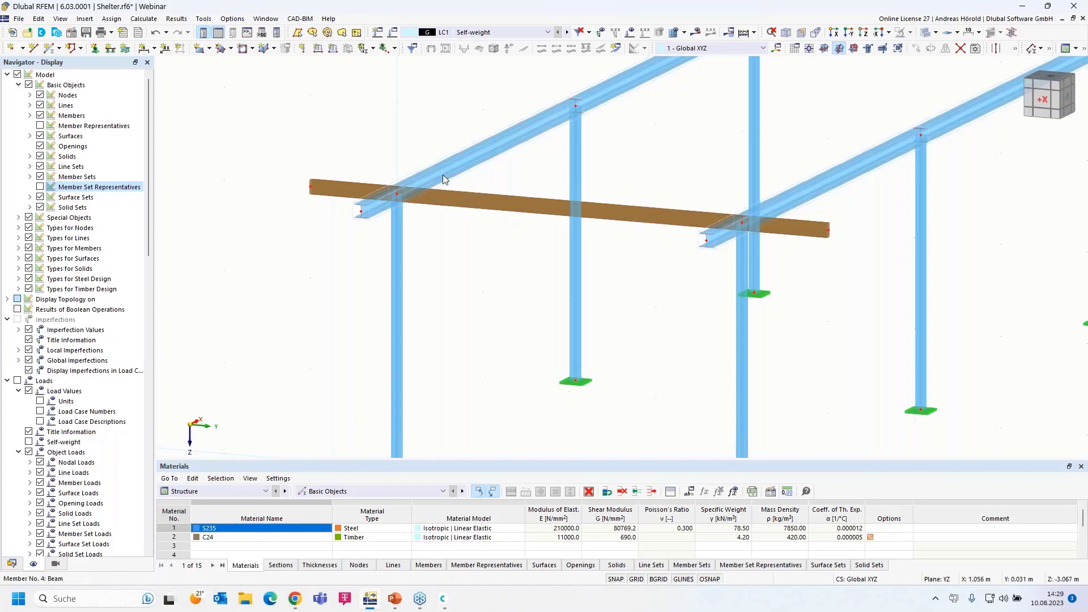
pyautogui.keyDown('ctrl'); pyautogui.moveTo(485, 186); pyautogui.dragTo(516, 183, button='middle'); pyautogui.keyUp('ctrl')
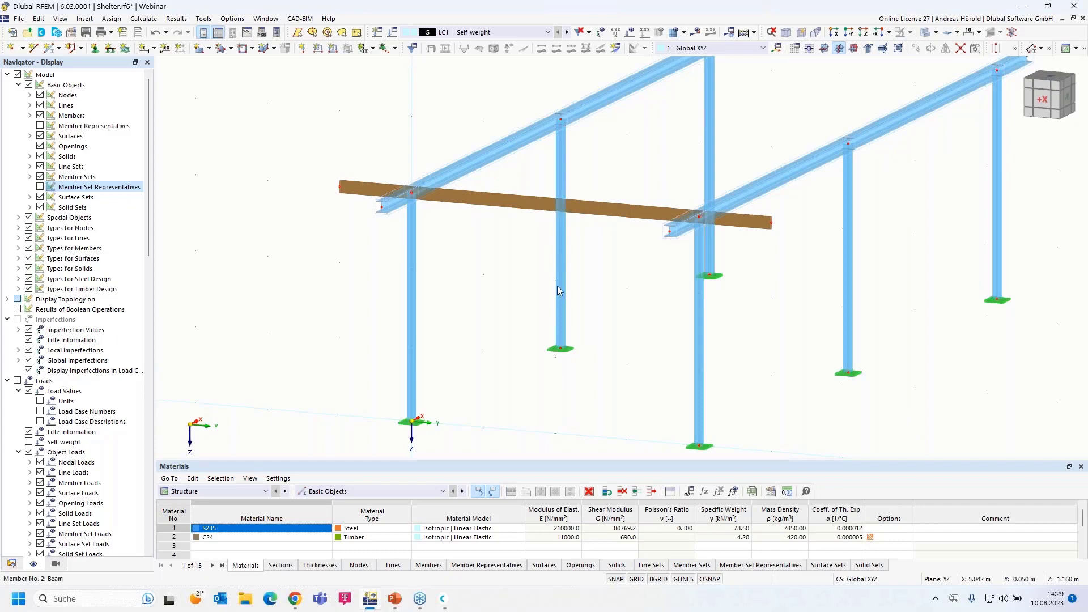
pyautogui.moveTo(498, 369); pyautogui.dragTo(580, 347, button='middle')
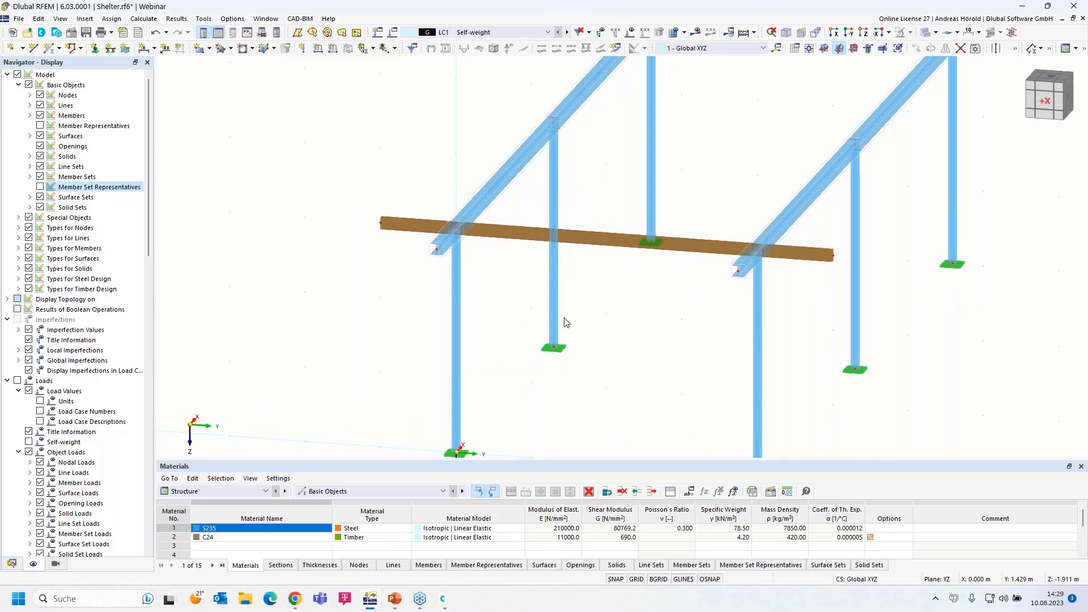
pyautogui.moveTo(723, 209); pyautogui.dragTo(692, 274)
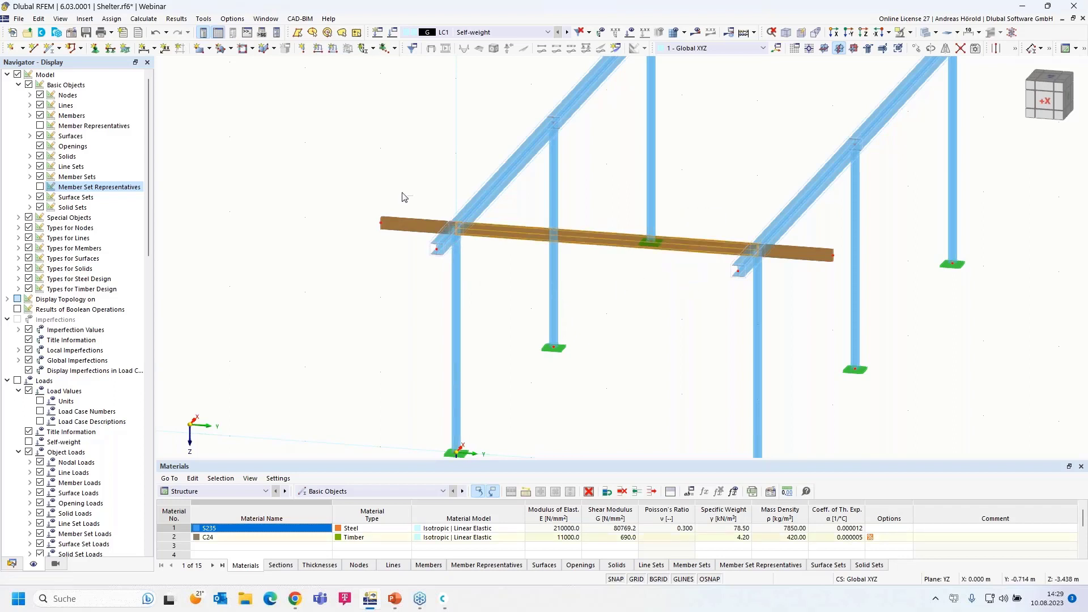
pyautogui.click(389, 225)
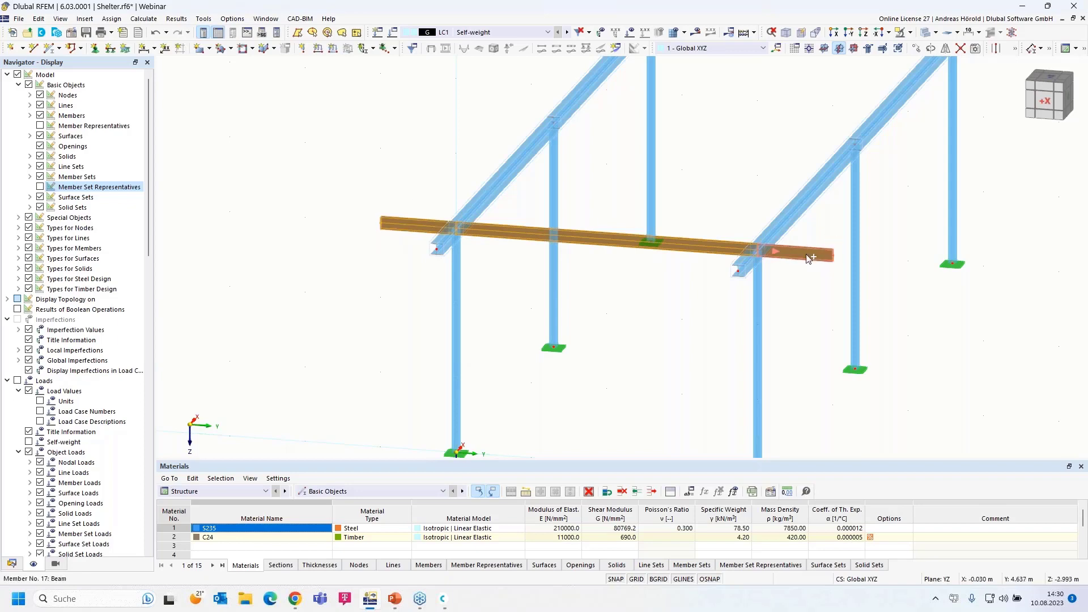
pyautogui.click(809, 256)
pyautogui.moveTo(843, 235); pyautogui.dragTo(800, 274)
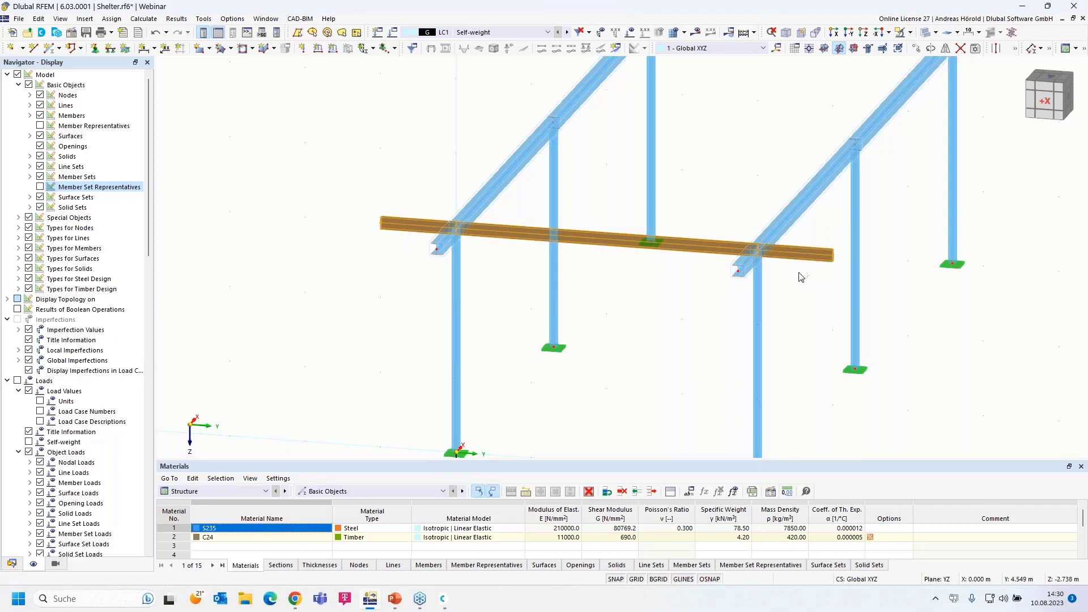
# Edit the three selected purlin members, tick Eccentricities and show the Eccentricities tab
pyautogui.rightClick(702, 252)
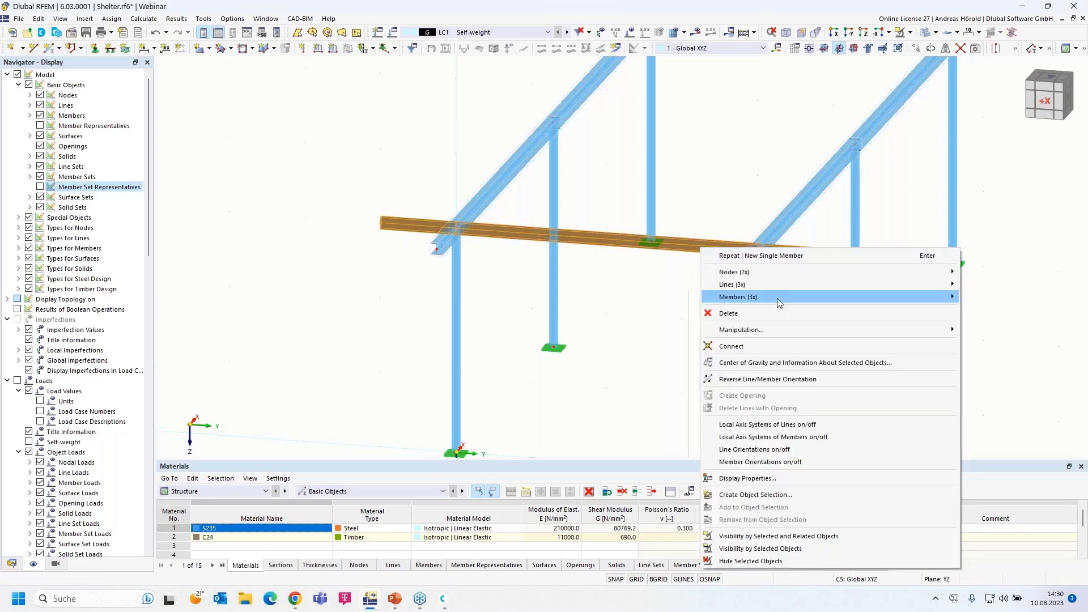
pyautogui.moveTo(777, 299)
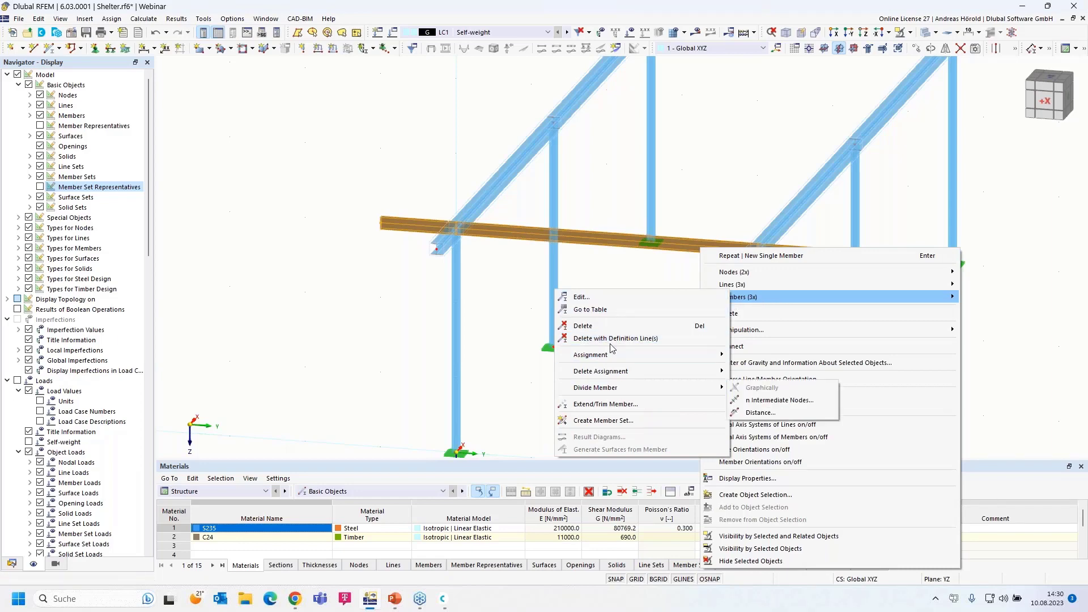
pyautogui.click(600, 297)
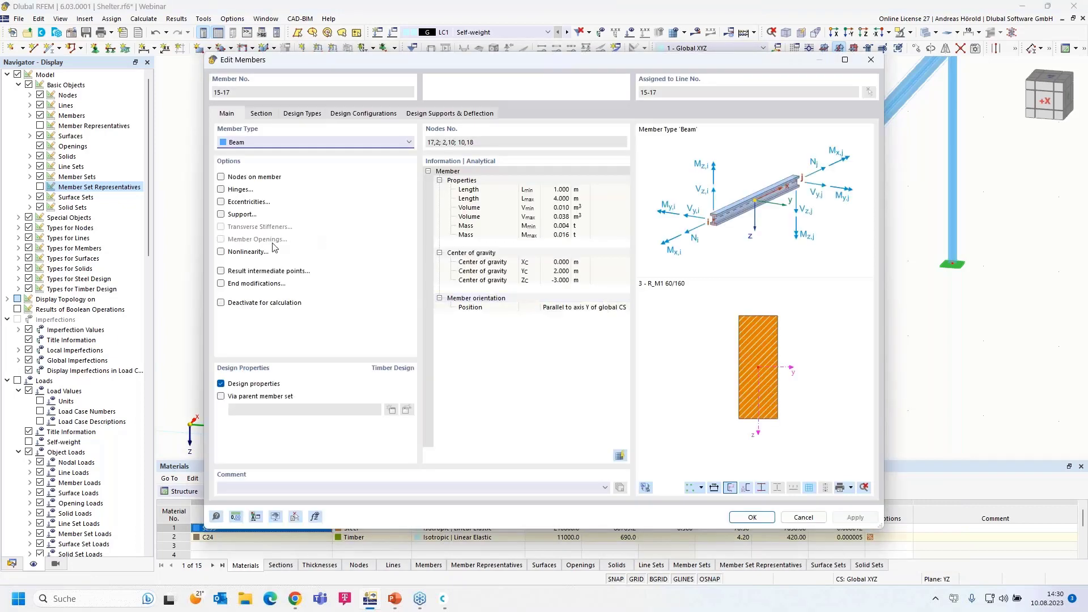
pyautogui.click(221, 202)
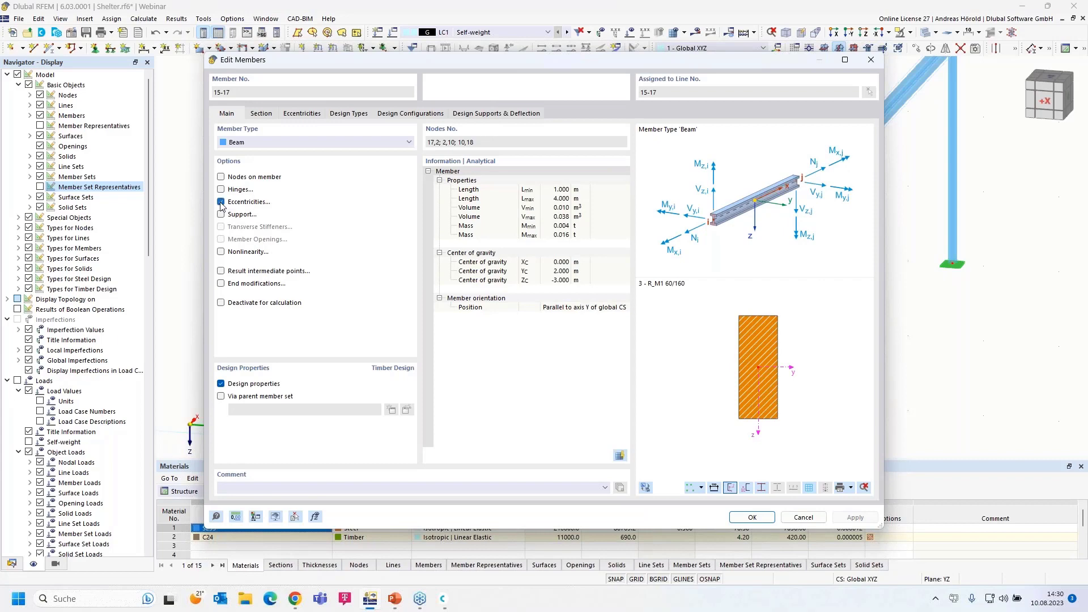
pyautogui.click(302, 114)
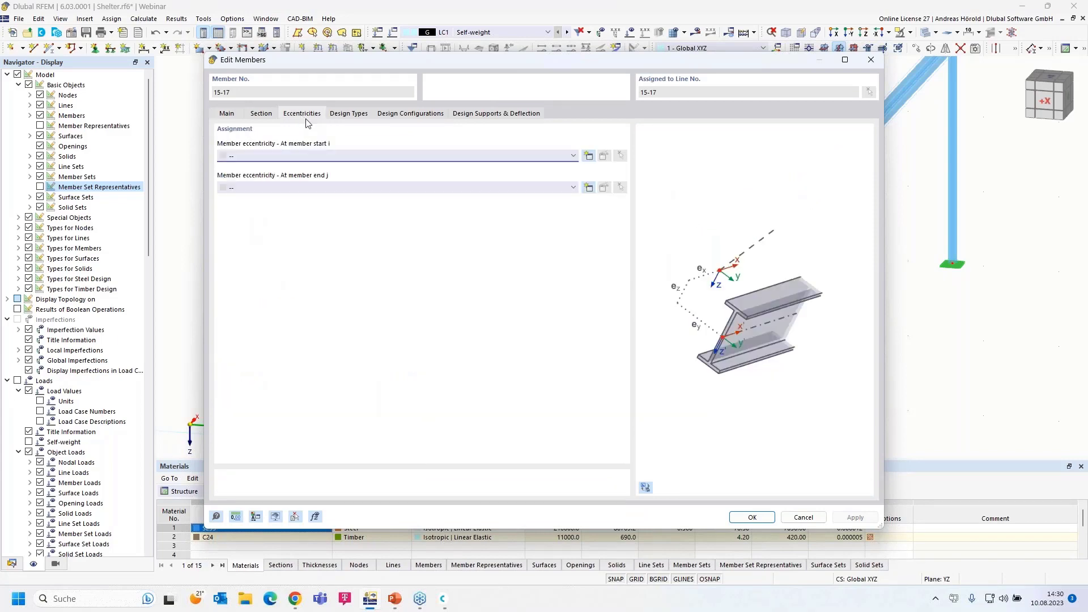
# Assign eccentricity 1 to both purlin ends: Relative to Section, Middle-Bottom, offset to member 4's Middle-Top
pyautogui.click(588, 156)
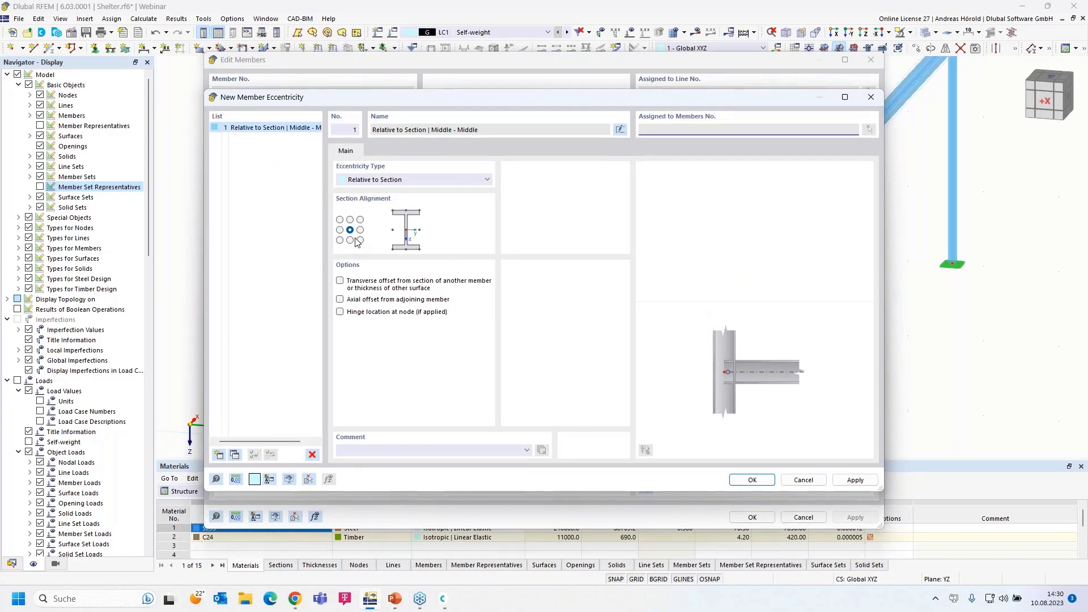
pyautogui.click(395, 180)
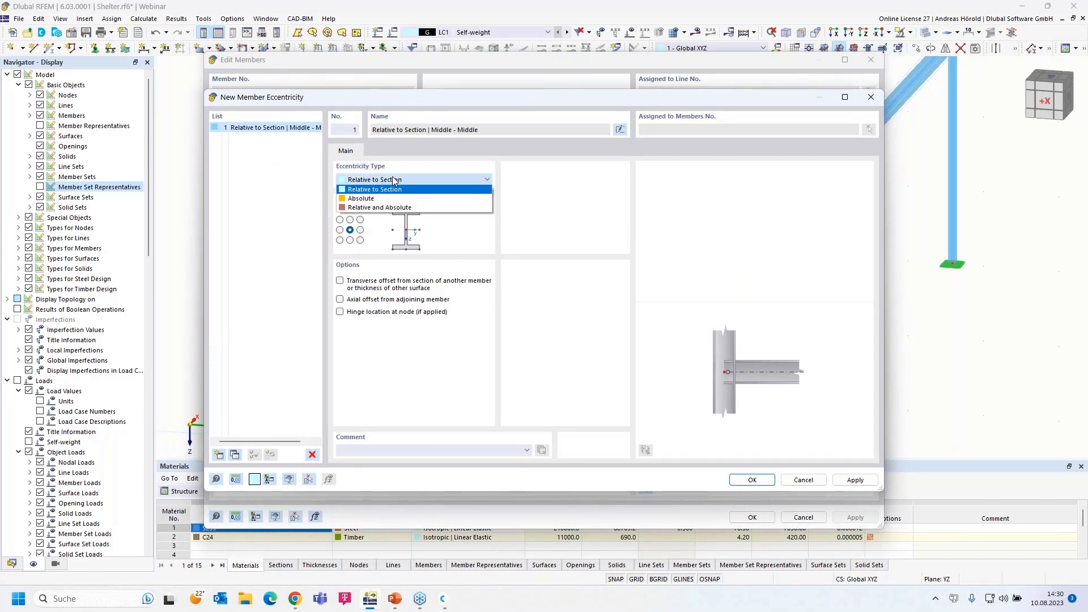
pyautogui.click(395, 180)
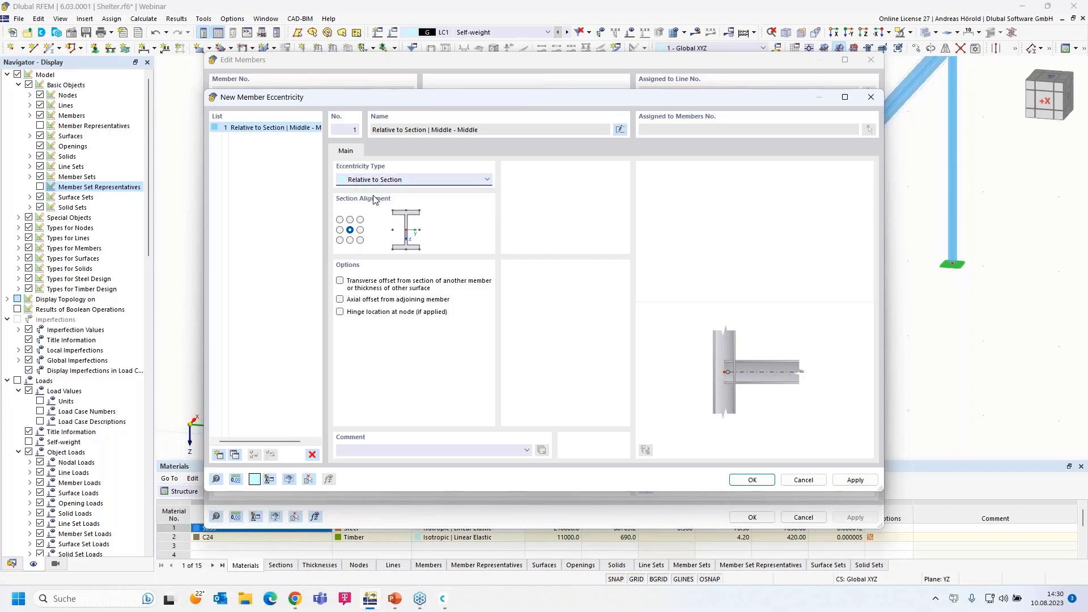
pyautogui.click(349, 241)
pyautogui.click(339, 282)
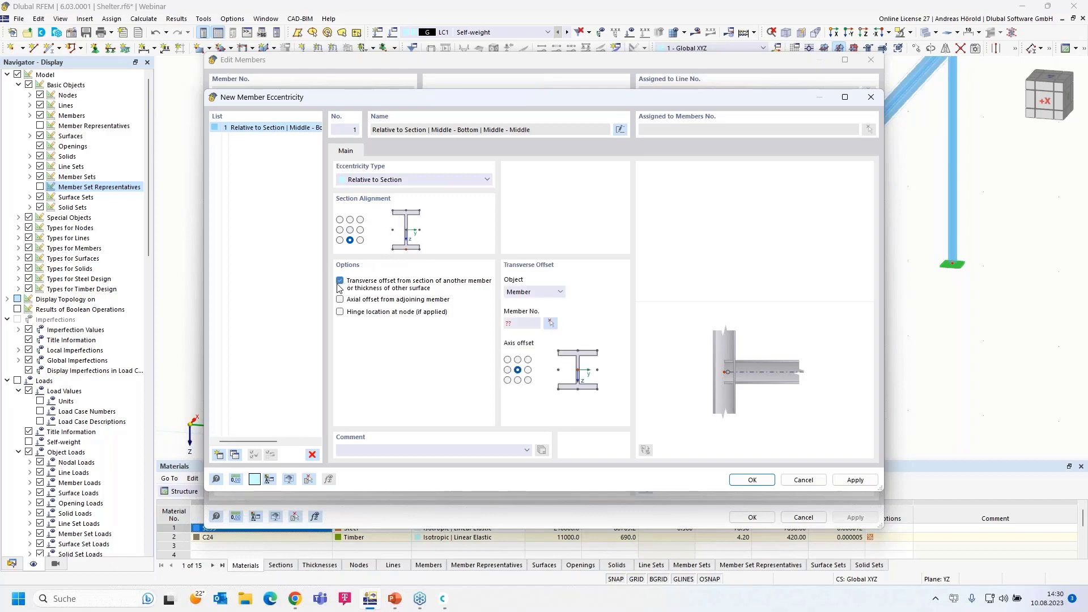
pyautogui.click(518, 360)
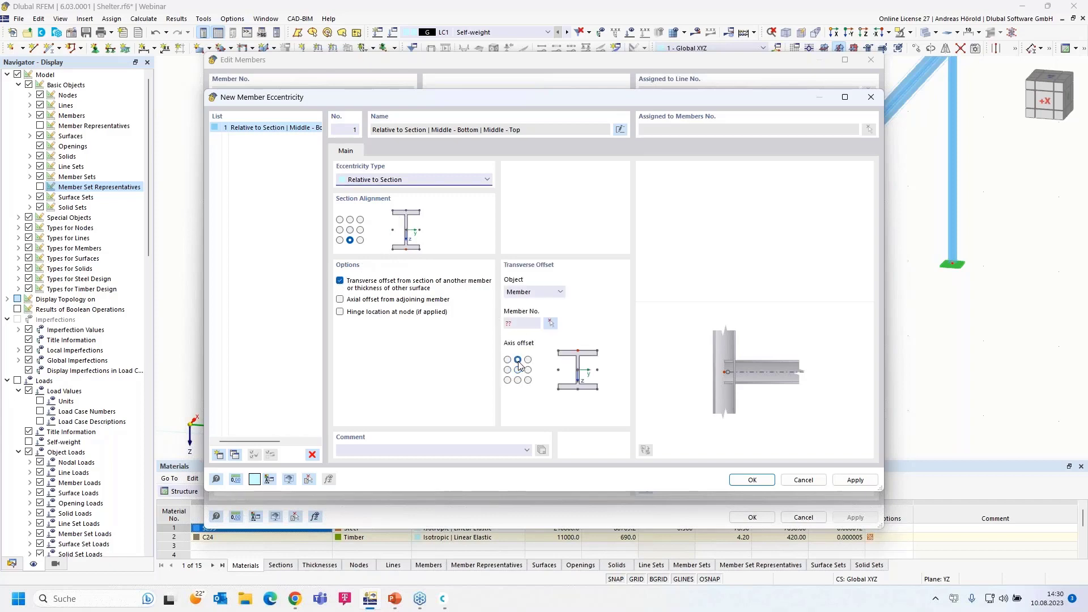
pyautogui.click(551, 324)
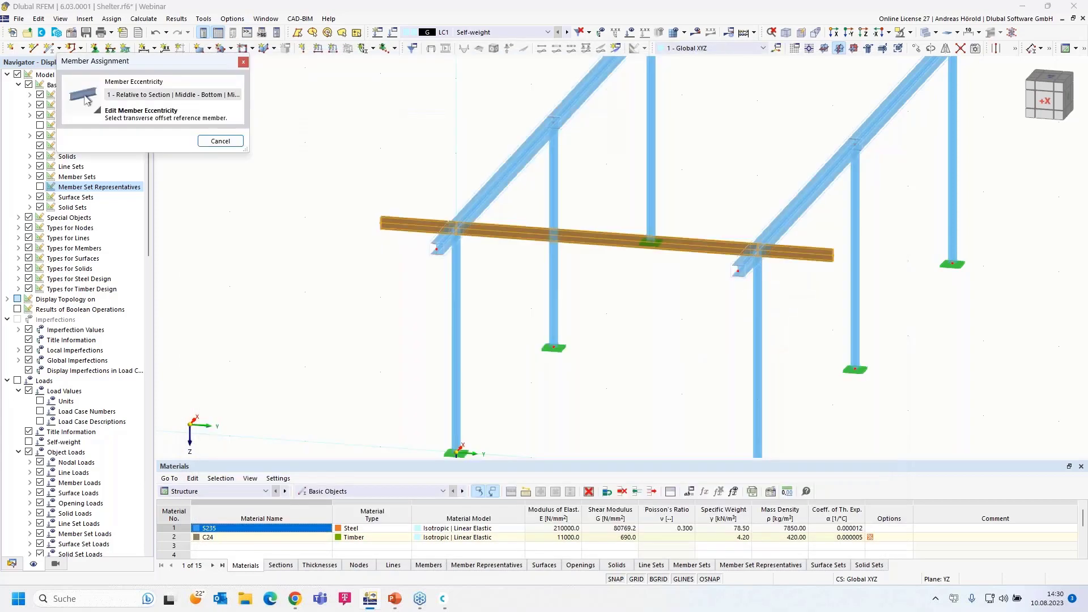
pyautogui.click(497, 208)
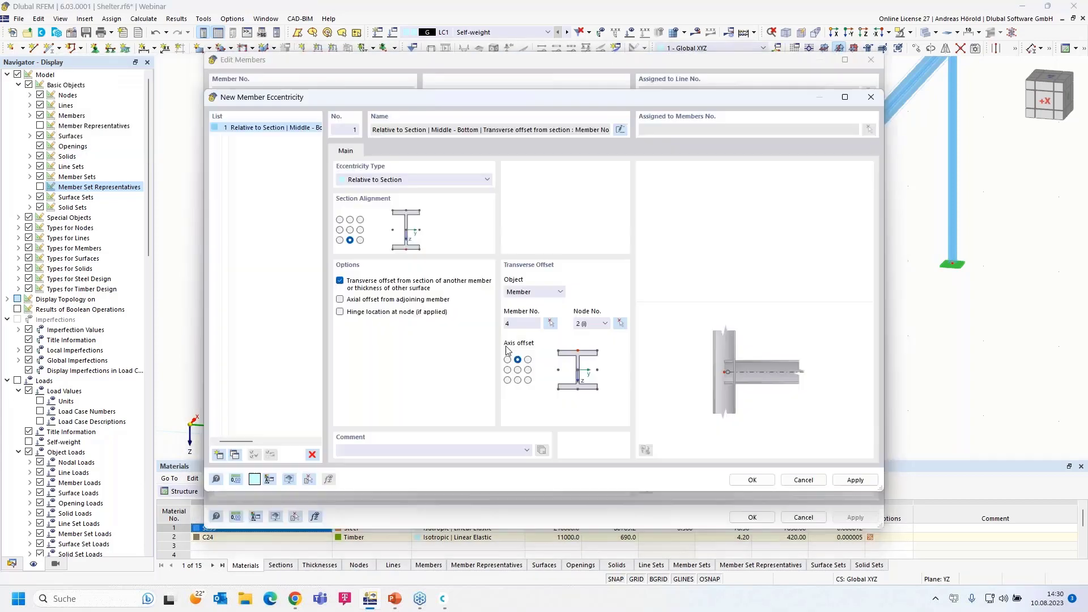
pyautogui.click(753, 481)
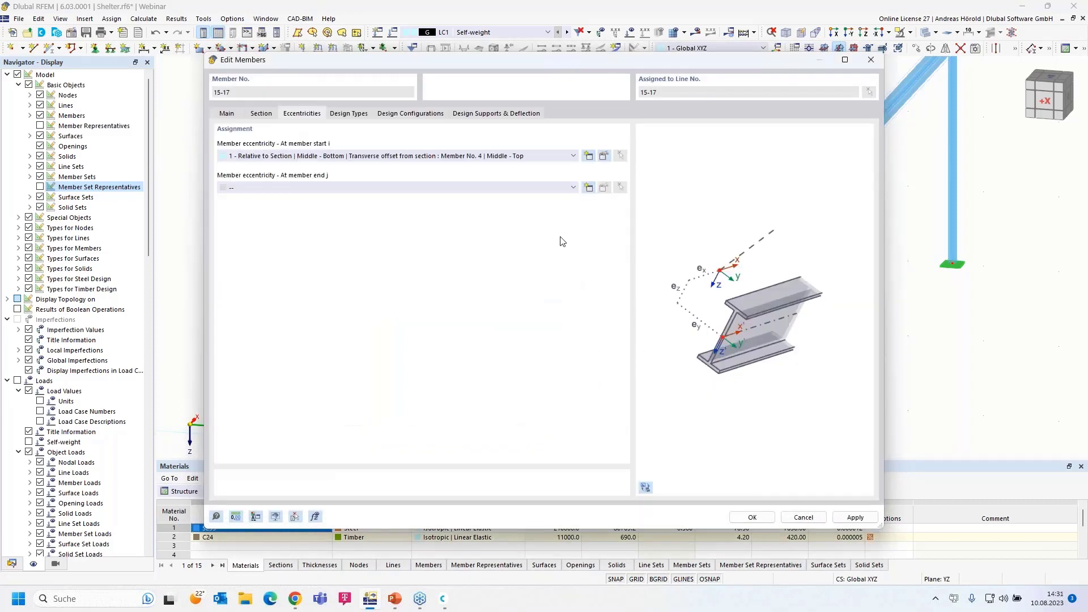
pyautogui.click(537, 193)
pyautogui.click(512, 207)
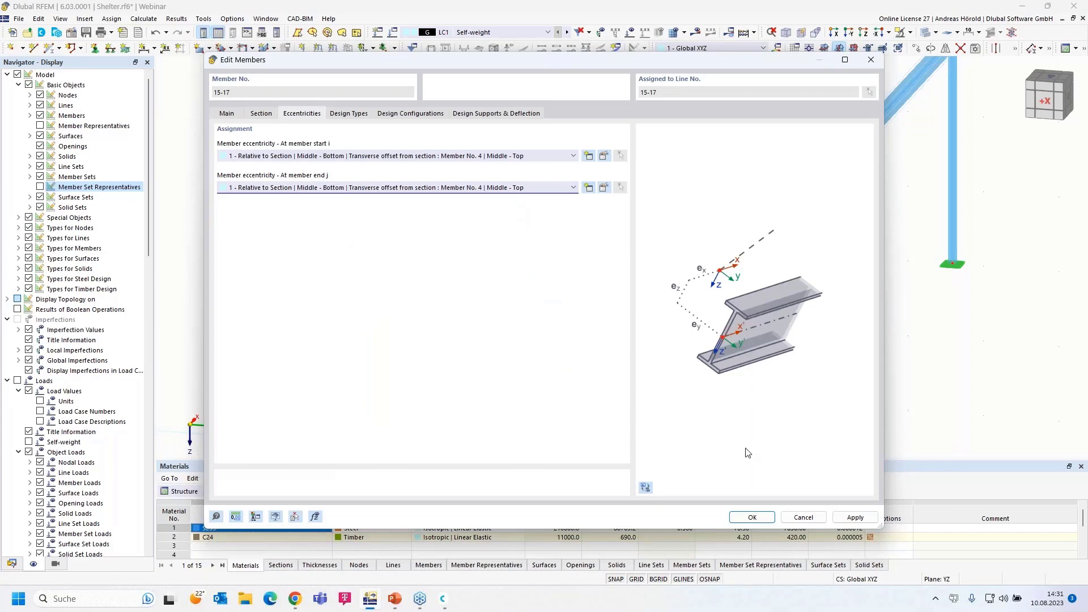
pyautogui.click(754, 517)
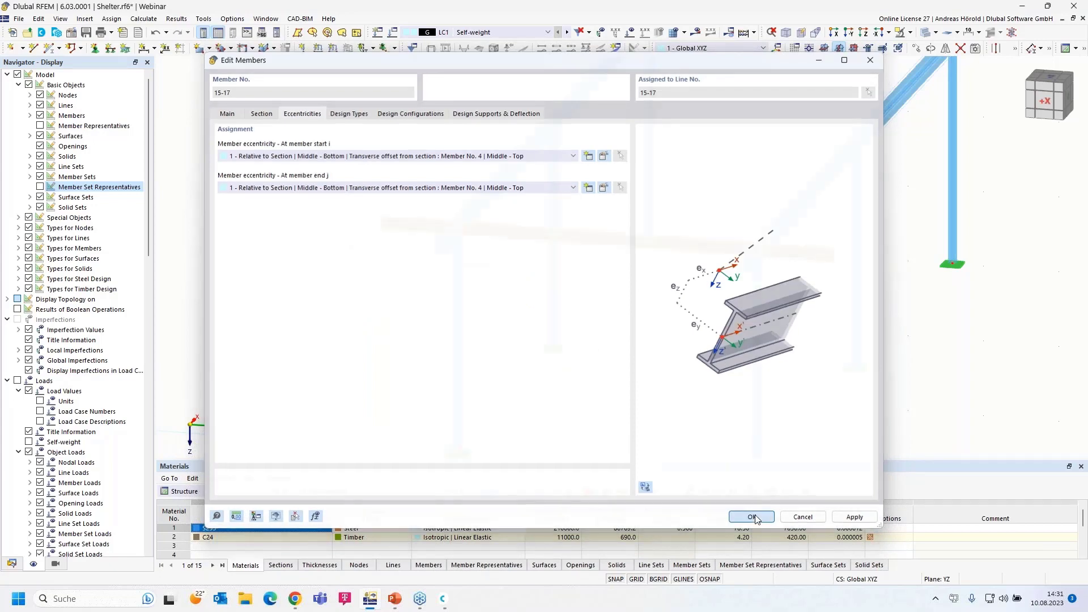
# View the joint along the X direction and undo the purlin eccentricity edit
pyautogui.click(836, 33)
pyautogui.scroll(5, 391, 136)
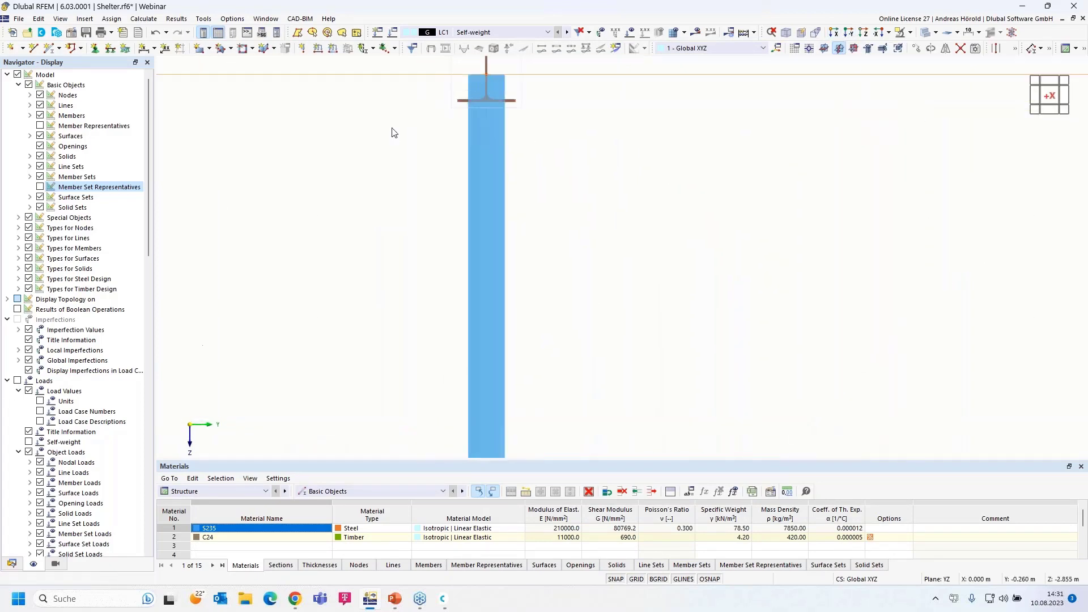
pyautogui.scroll(3, 363, 237)
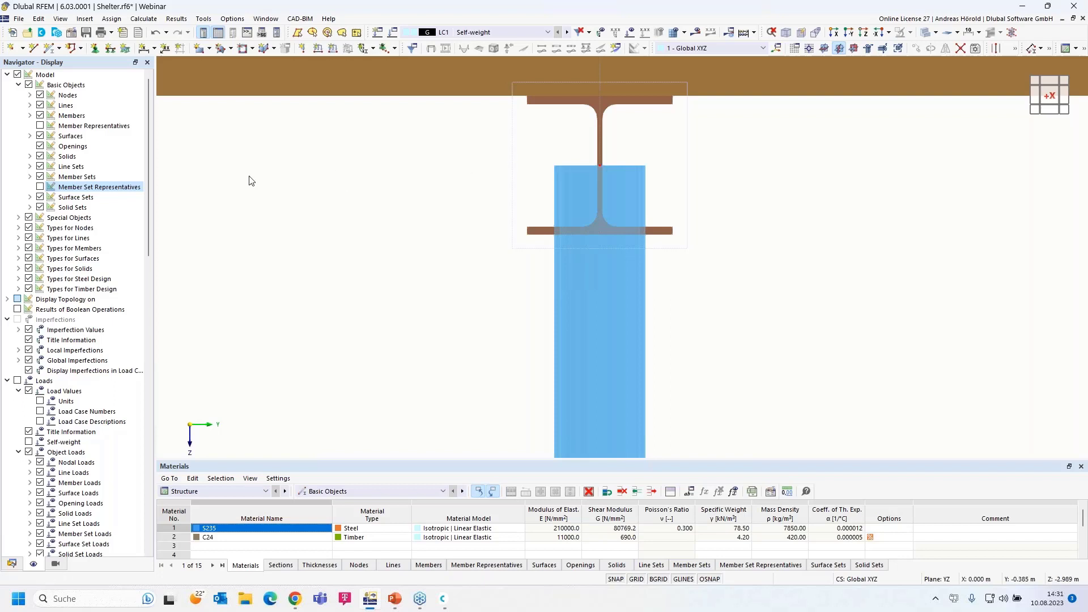
pyautogui.scroll(-6, 248, 180)
pyautogui.moveTo(280, 191); pyautogui.dragTo(381, 208, button='middle')
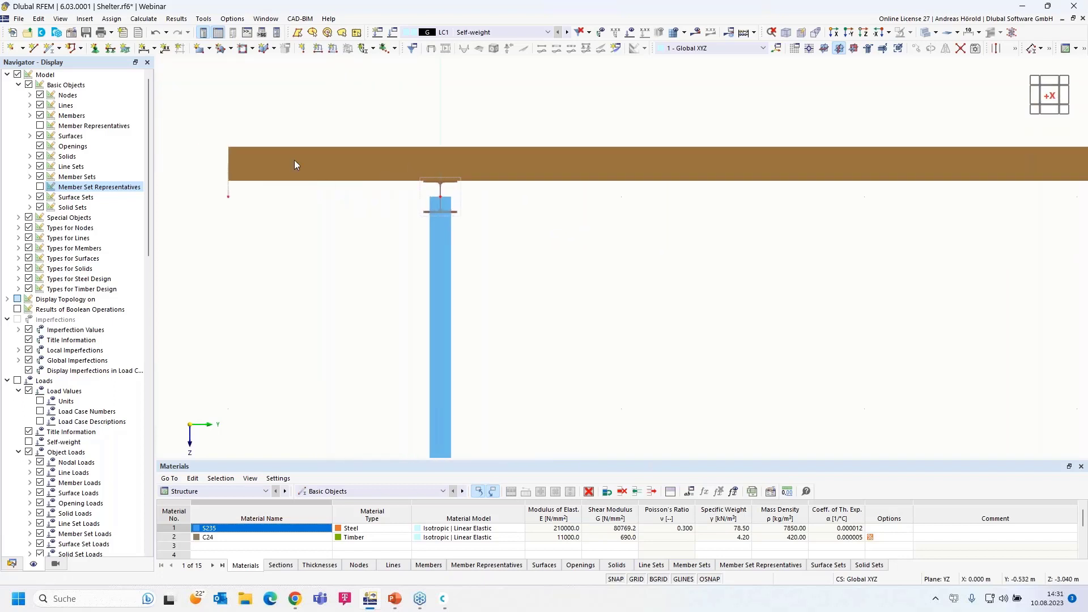
pyautogui.click(155, 34)
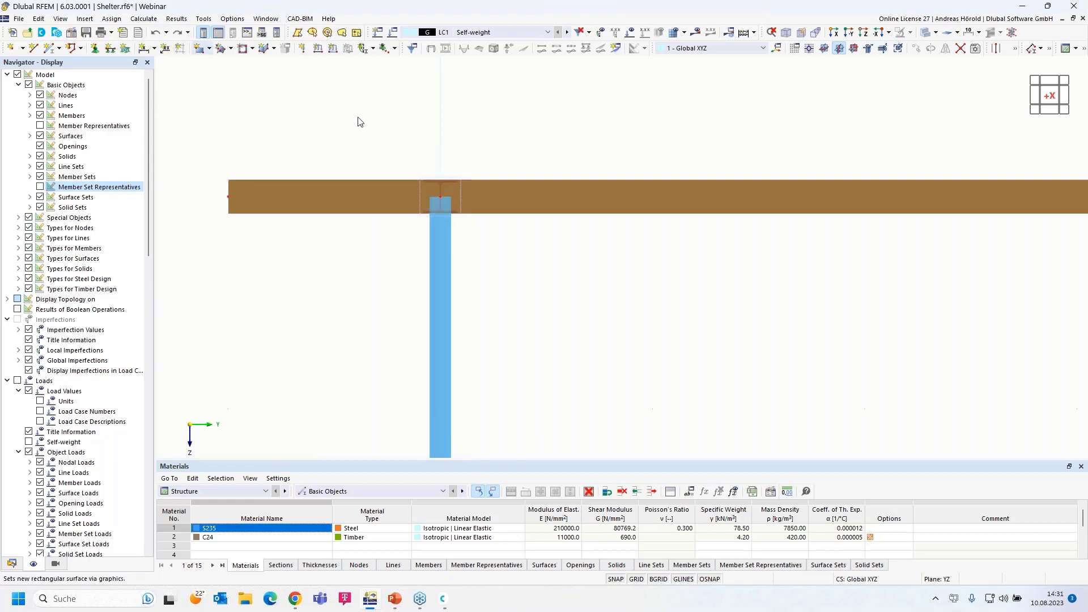
# Return to the 3D view and run Calculate All, confirming with Yes
pyautogui.keyDown('ctrl'); pyautogui.moveTo(755, 343); pyautogui.dragTo(718, 294, button='middle'); pyautogui.keyUp('ctrl')
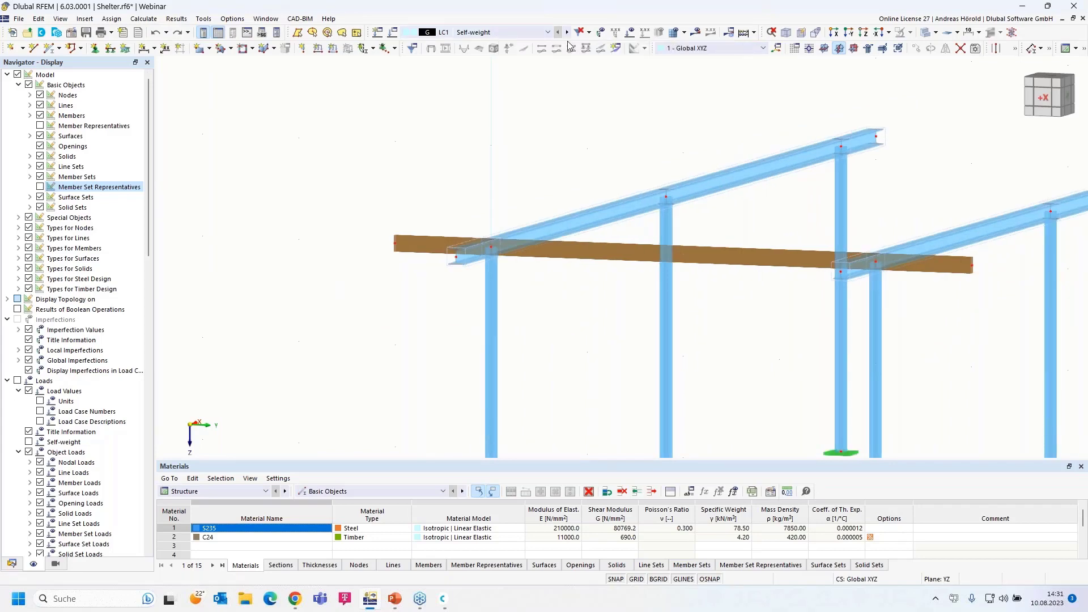
pyautogui.click(696, 32)
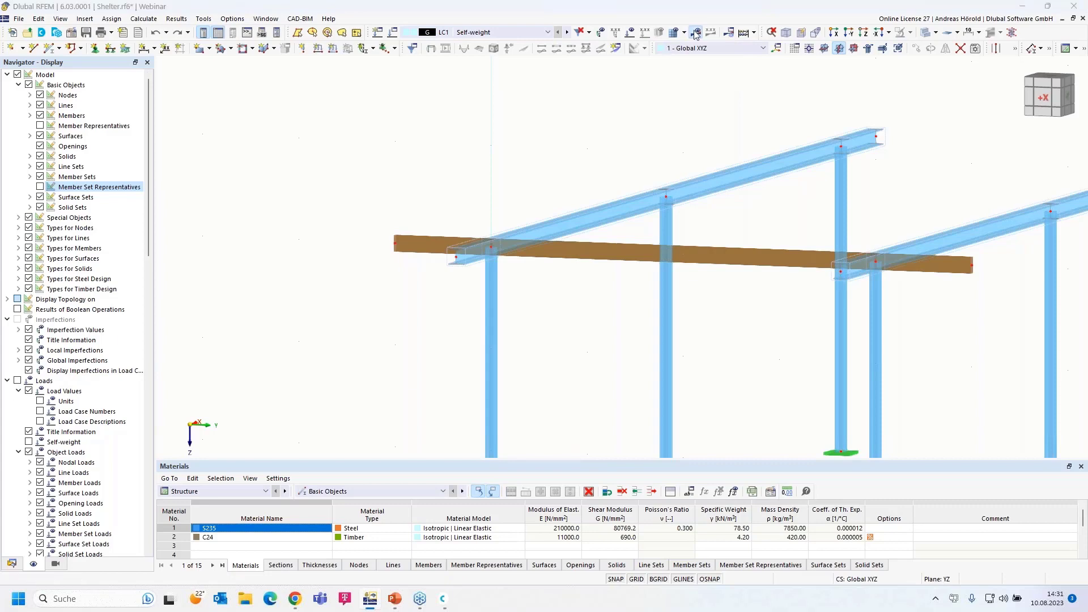
pyautogui.click(591, 347)
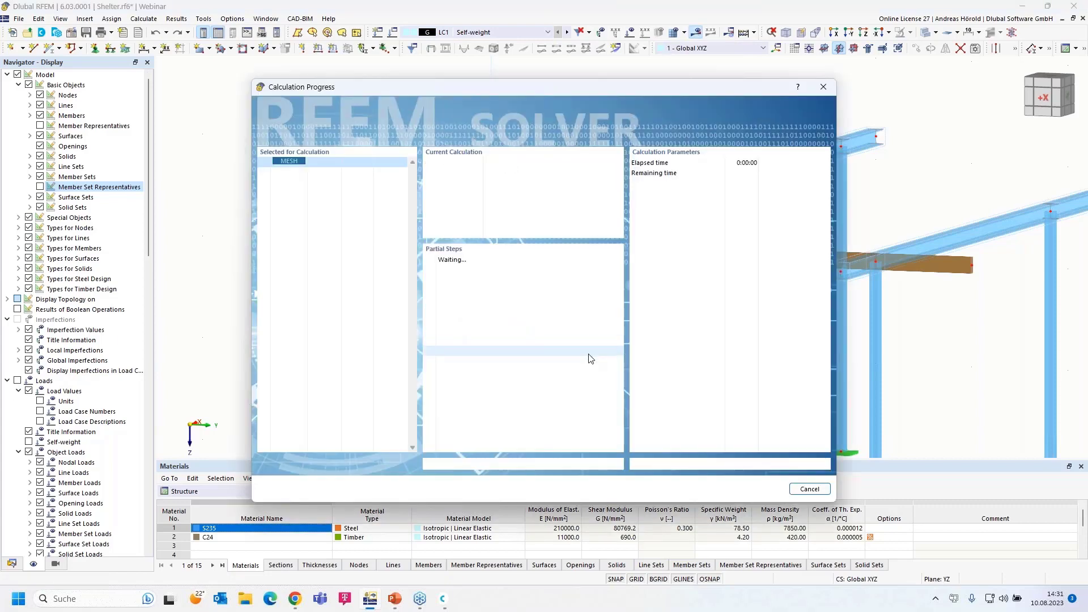
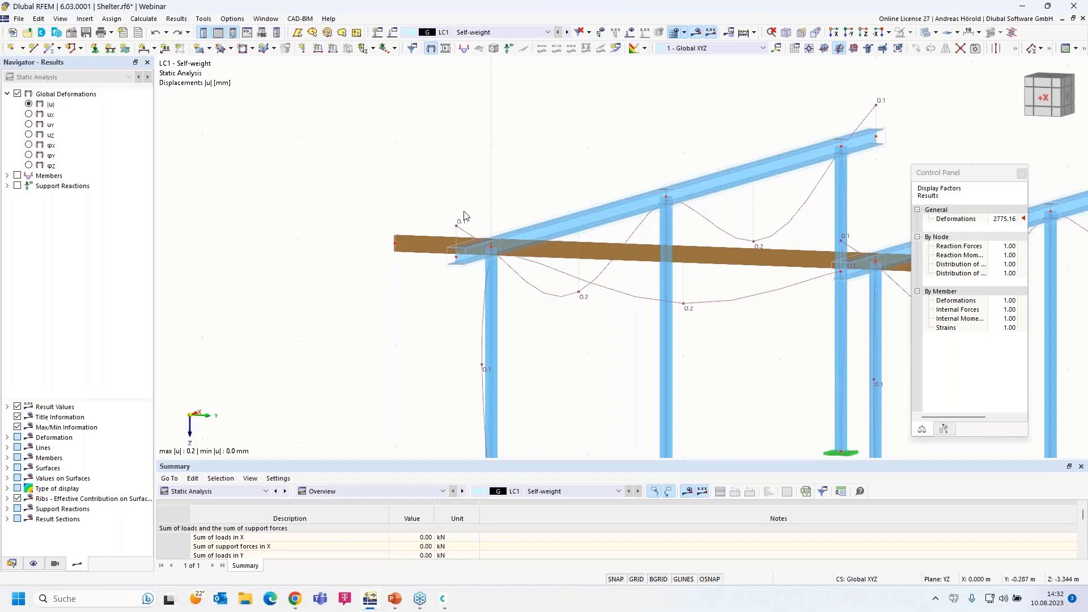
# Display the My bending moment diagram on the members for LC1 self-weight
pyautogui.click(8, 176)
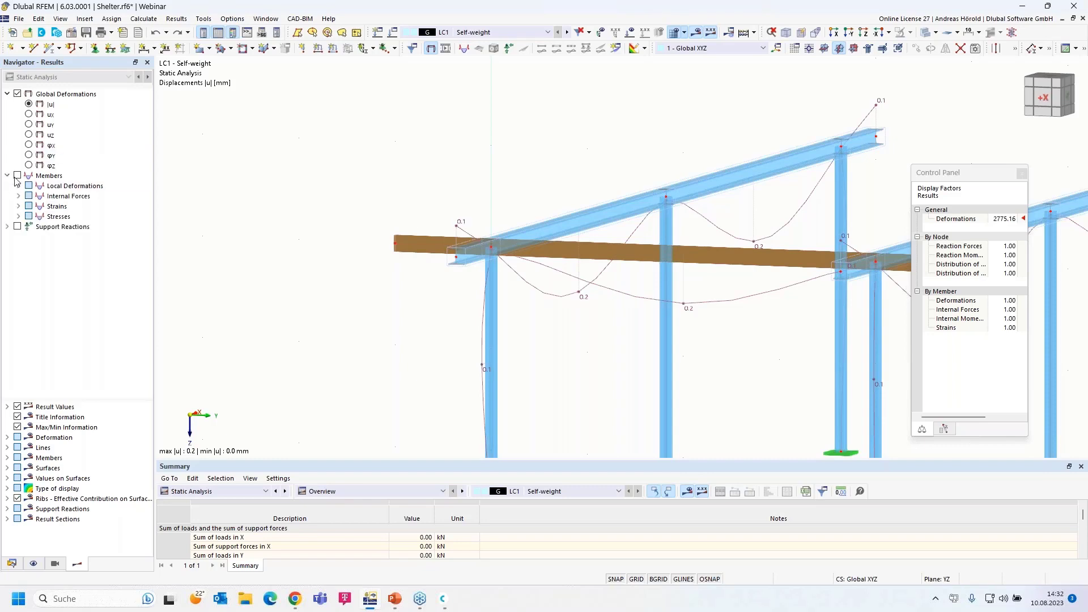
pyautogui.click(18, 196)
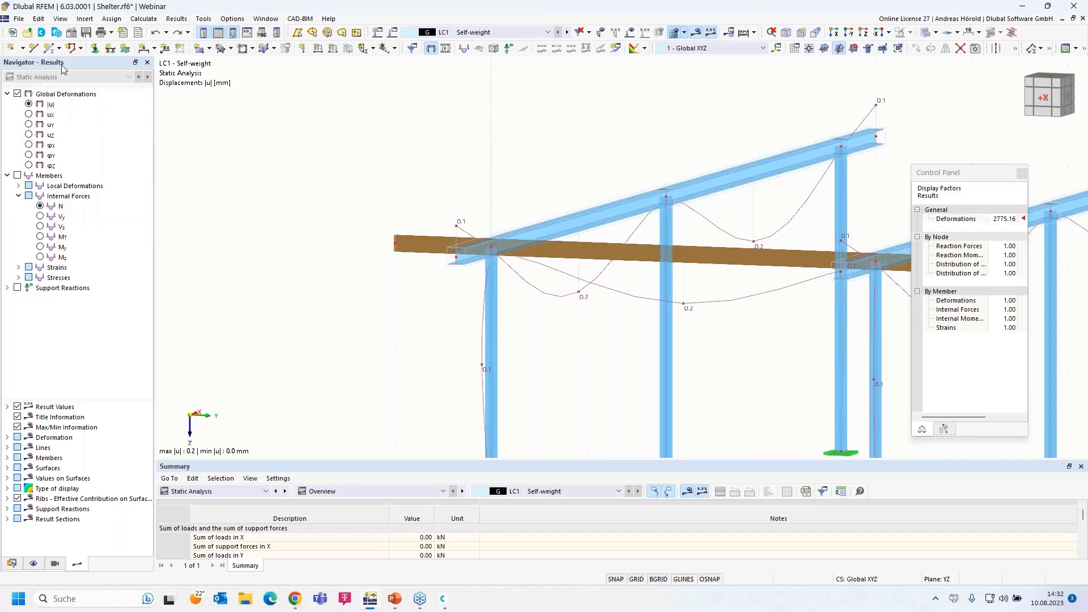
pyautogui.click(41, 247)
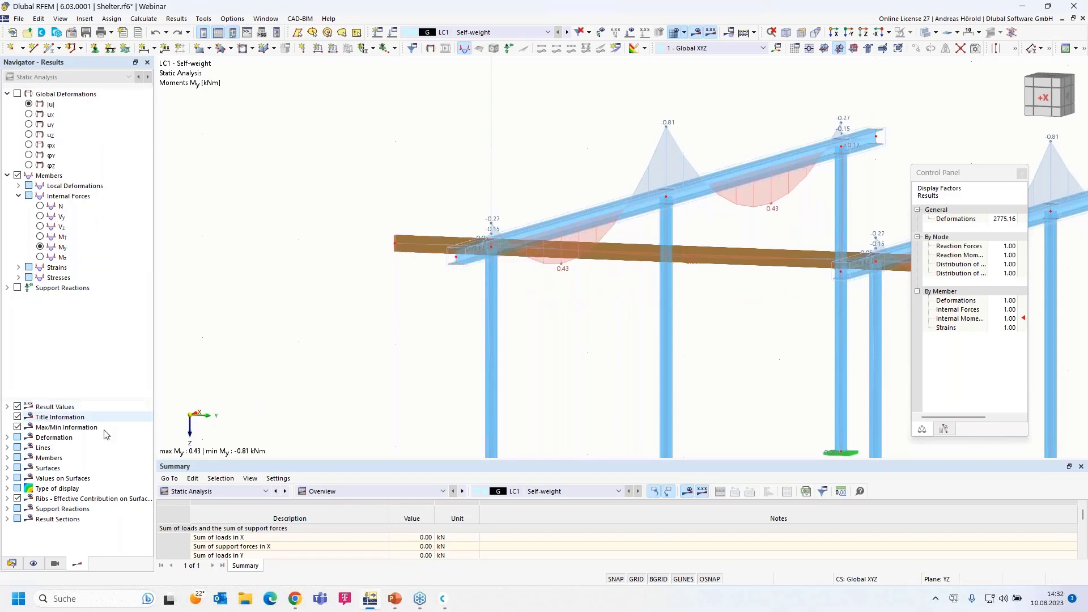
# Show only the C24 timber members through Visibilities > Members by Material
pyautogui.click(55, 563)
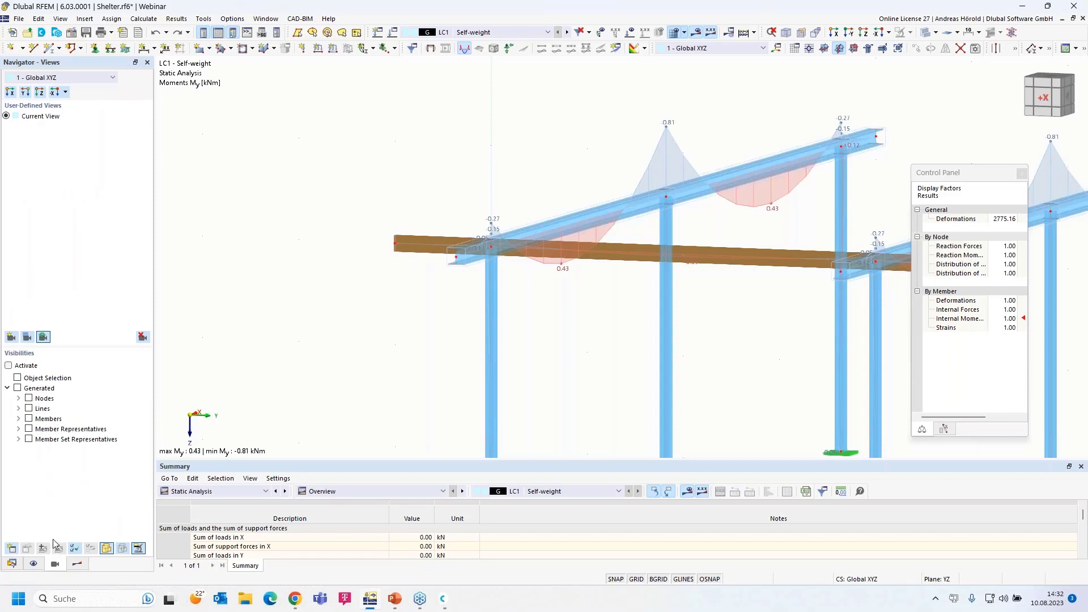
pyautogui.click(19, 419)
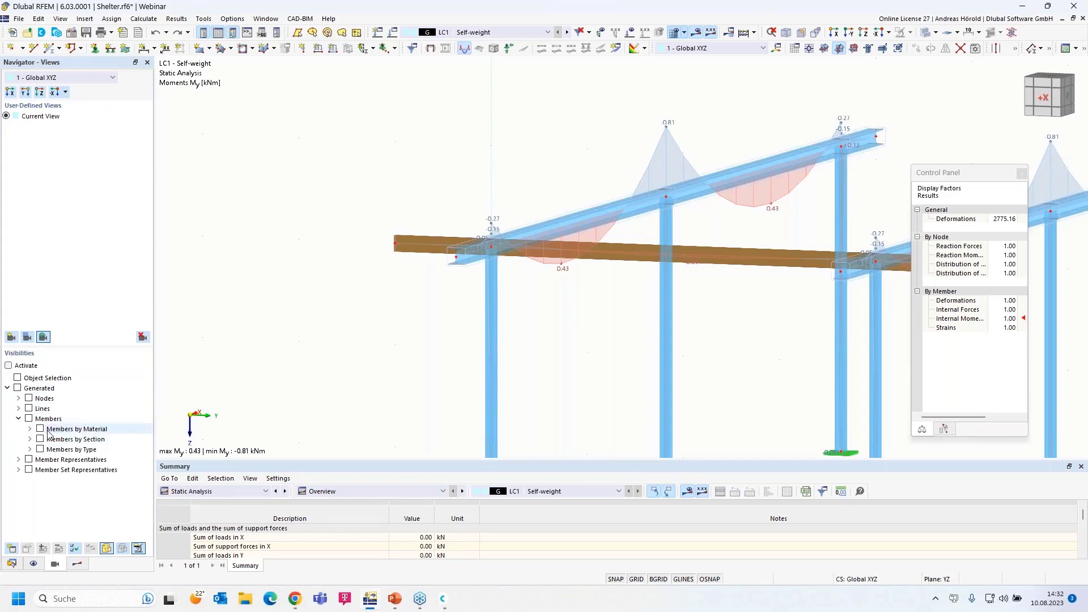
pyautogui.click(30, 429)
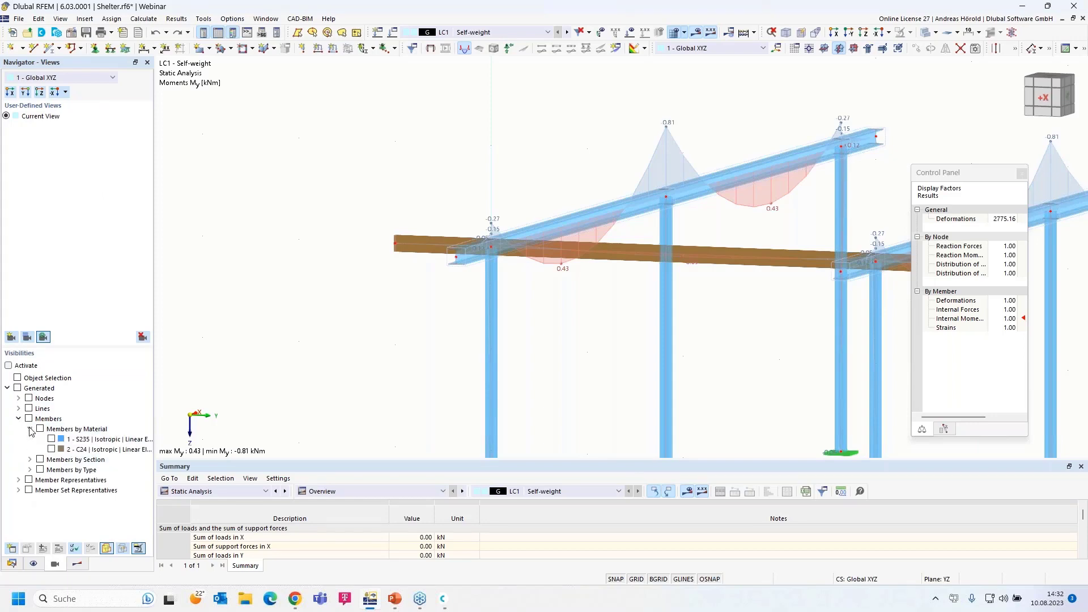
pyautogui.click(53, 451)
pyautogui.click(52, 449)
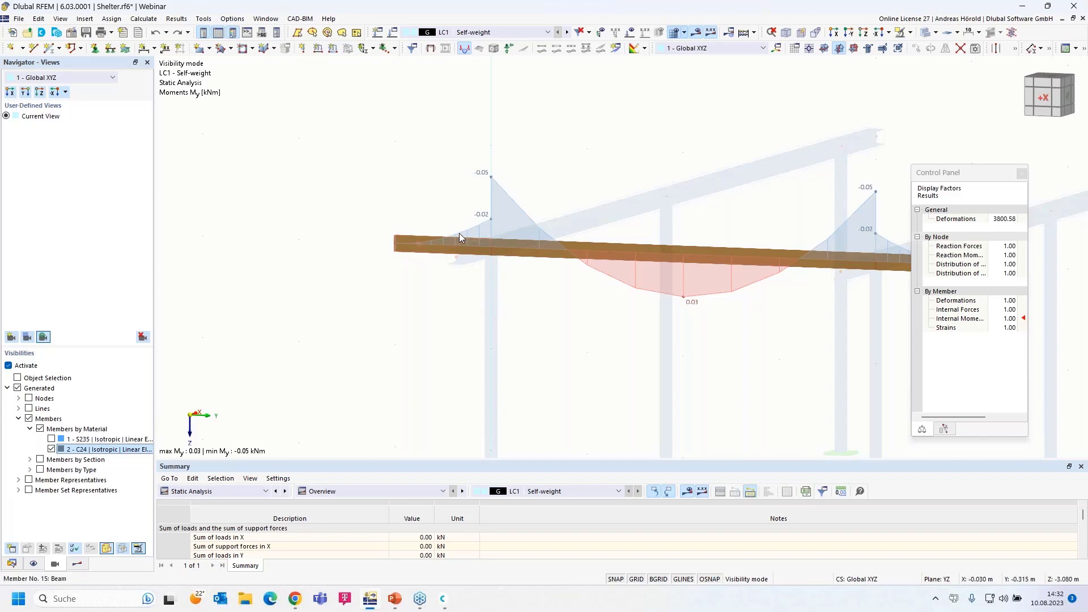
pyautogui.scroll(-2, 598, 306)
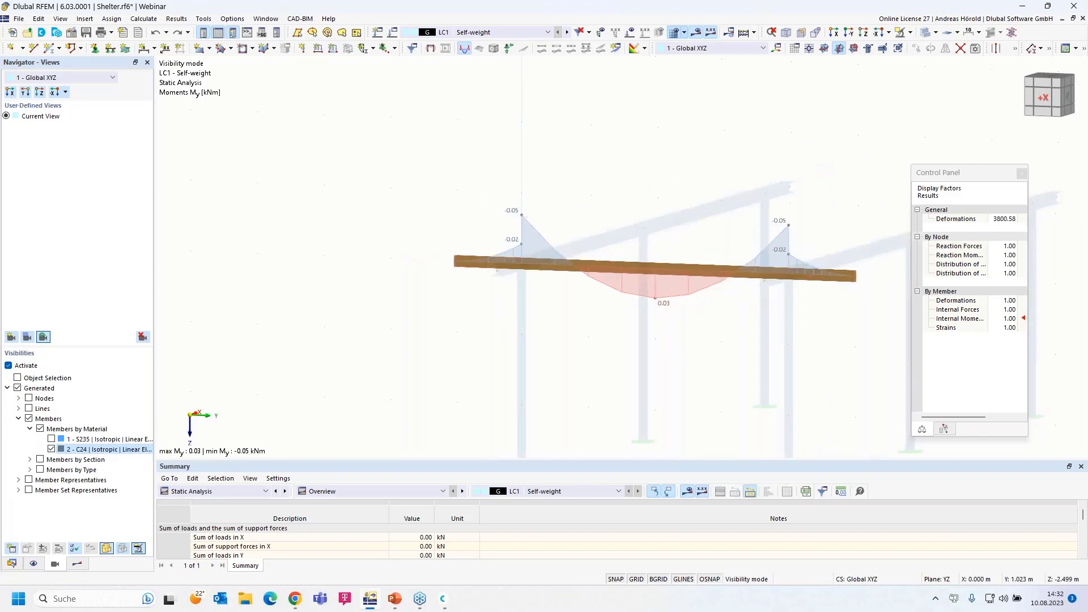
pyautogui.scroll(2, 494, 314)
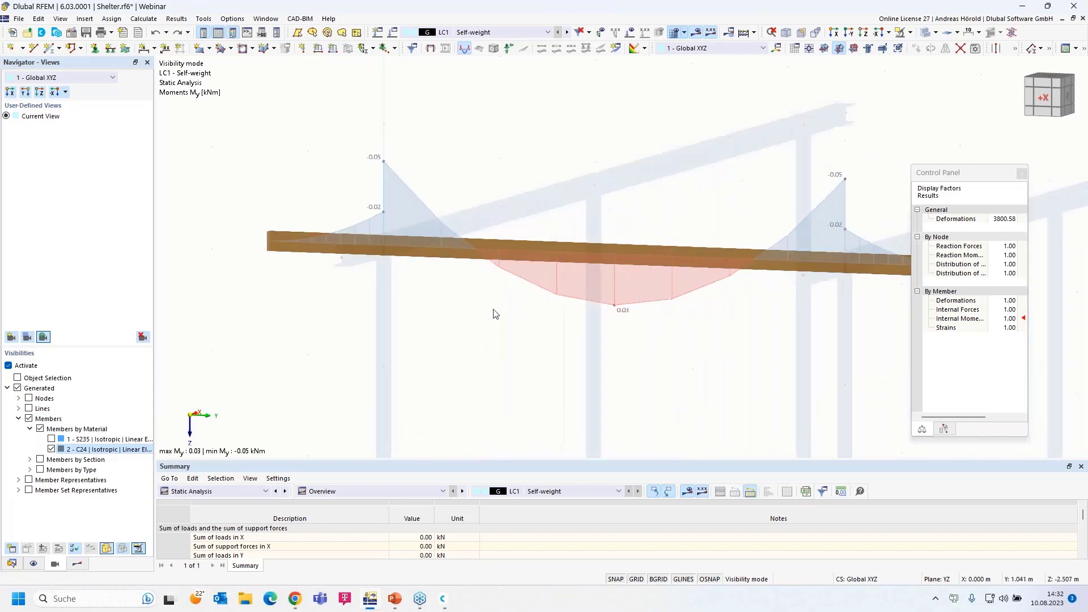
# For member 15, create a new Global XYZ scissor hinge releasing φX and φZ
pyautogui.doubleClick(340, 245)
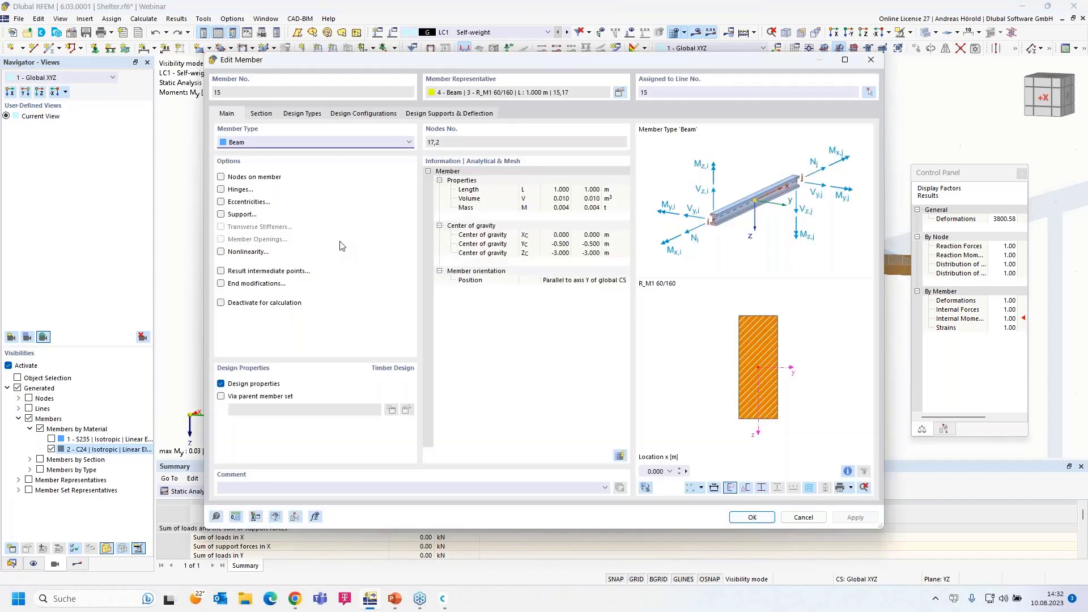
pyautogui.click(221, 190)
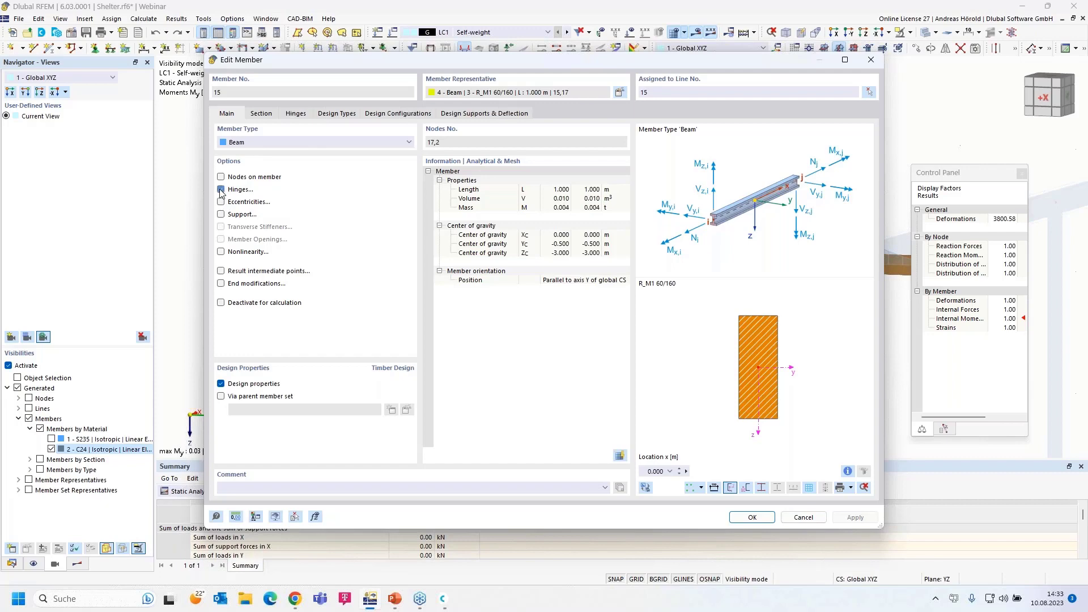
pyautogui.click(296, 115)
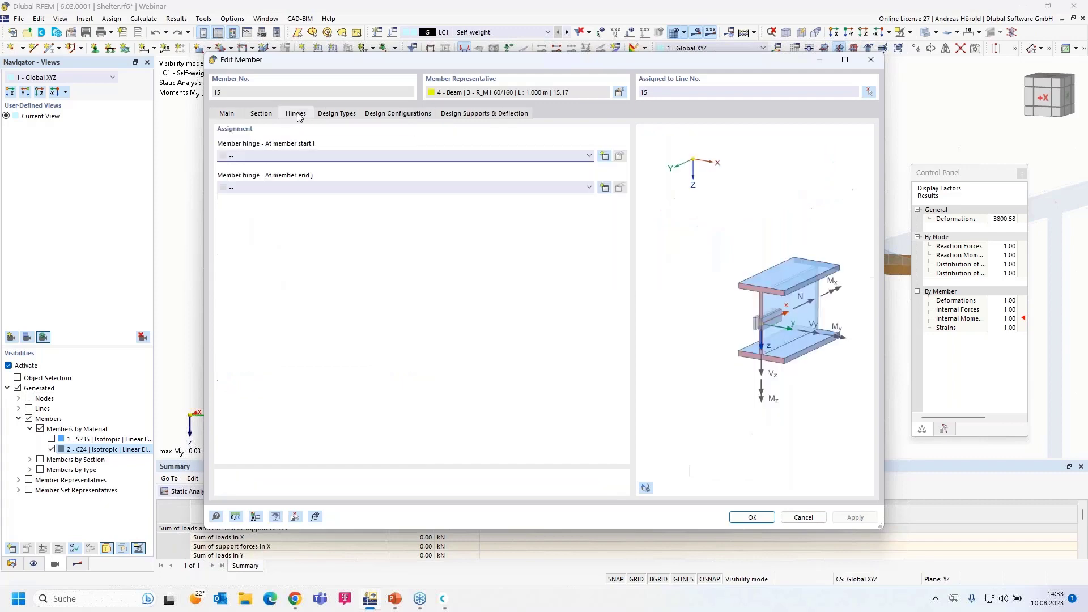
pyautogui.click(604, 156)
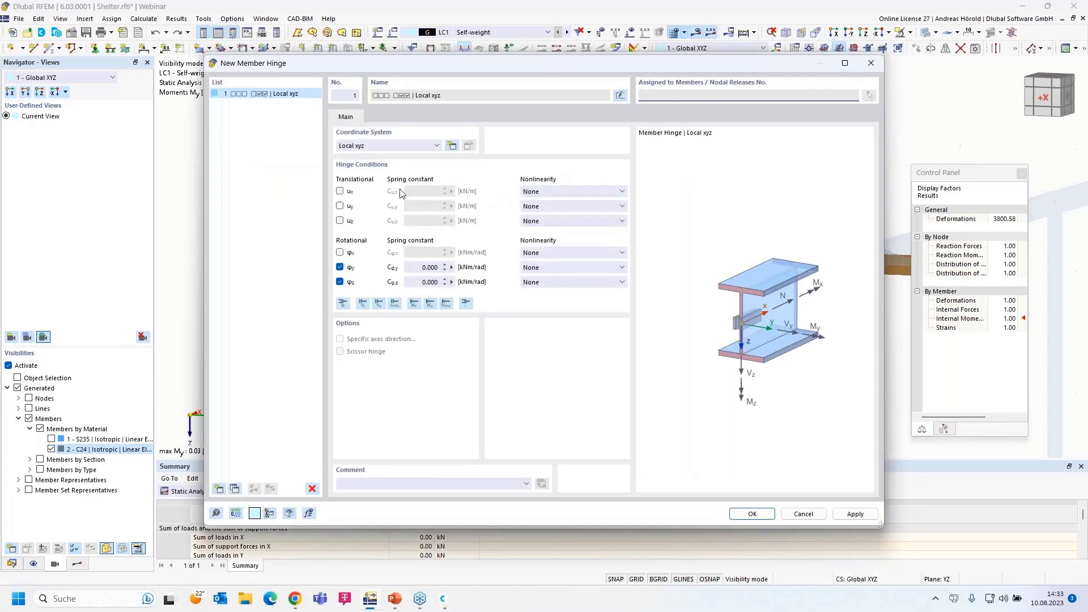
pyautogui.click(388, 146)
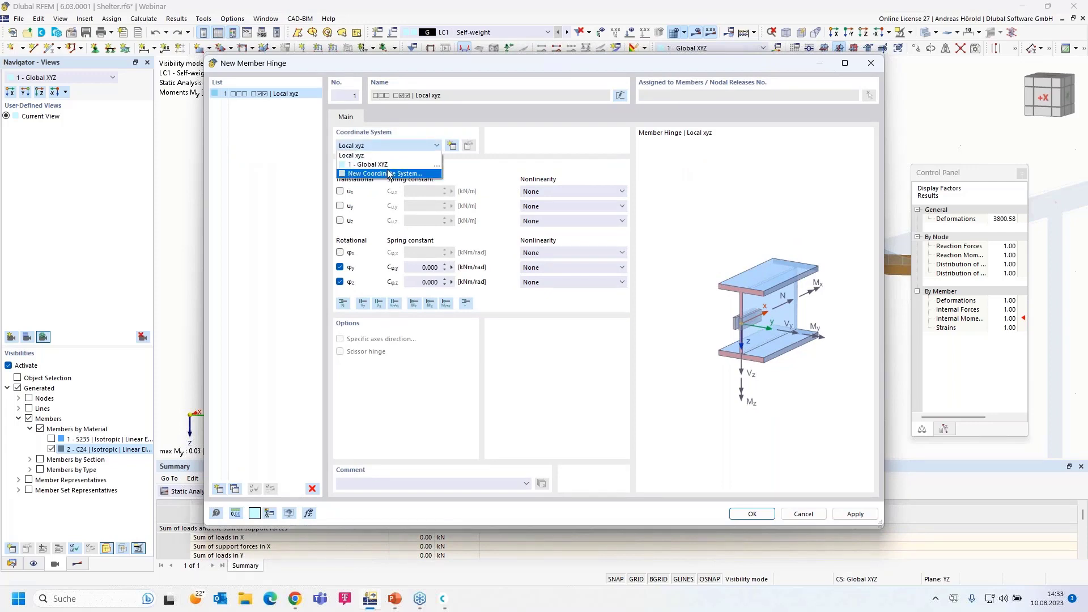
pyautogui.click(395, 165)
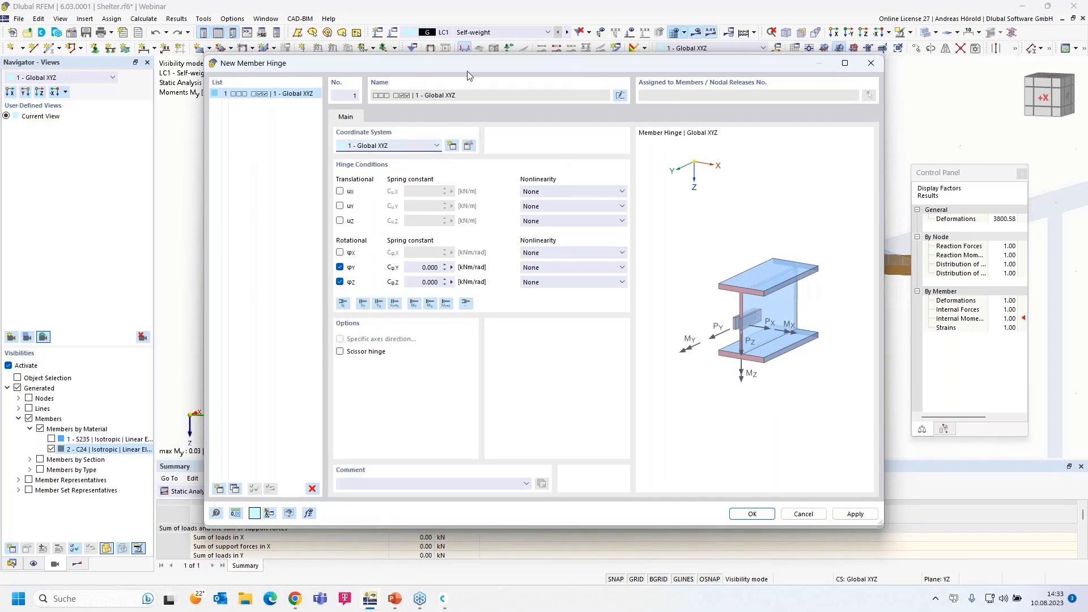
pyautogui.moveTo(474, 64); pyautogui.dragTo(514, 65)
pyautogui.click(376, 351)
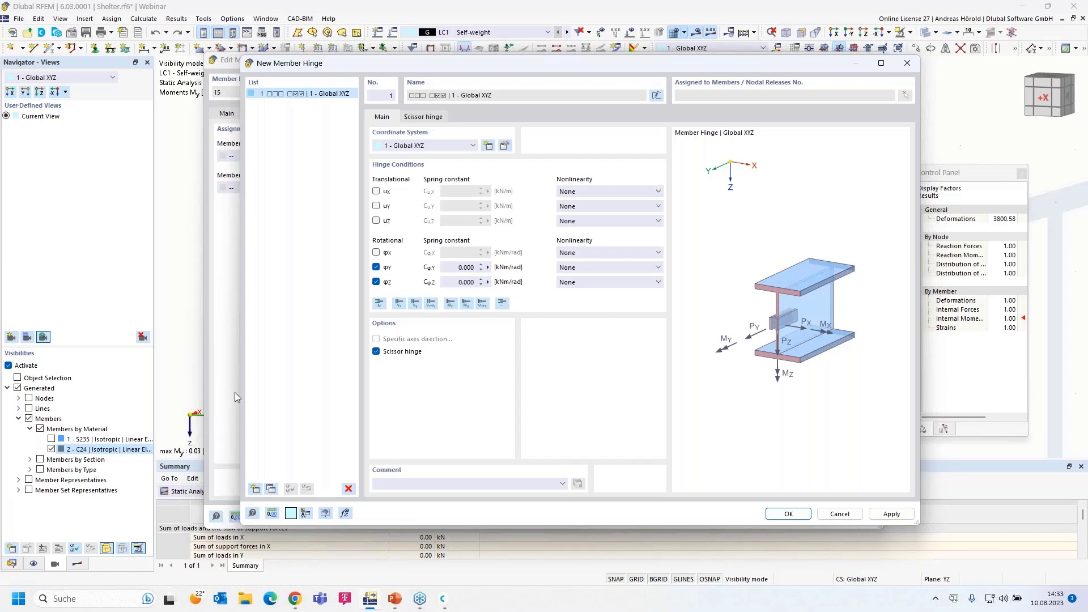
pyautogui.click(377, 266)
pyautogui.click(377, 253)
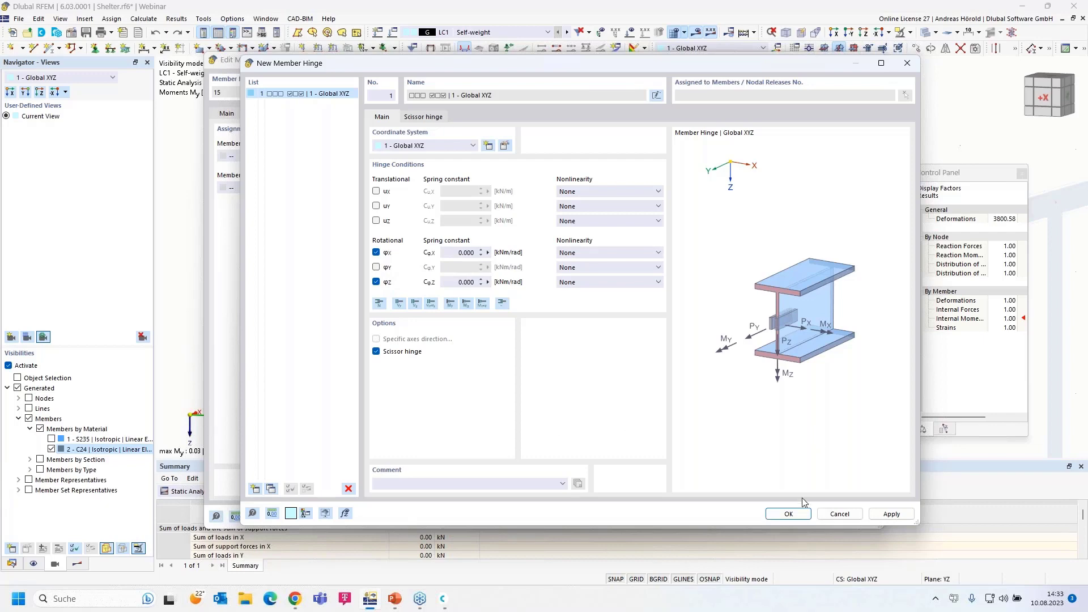
pyautogui.click(789, 514)
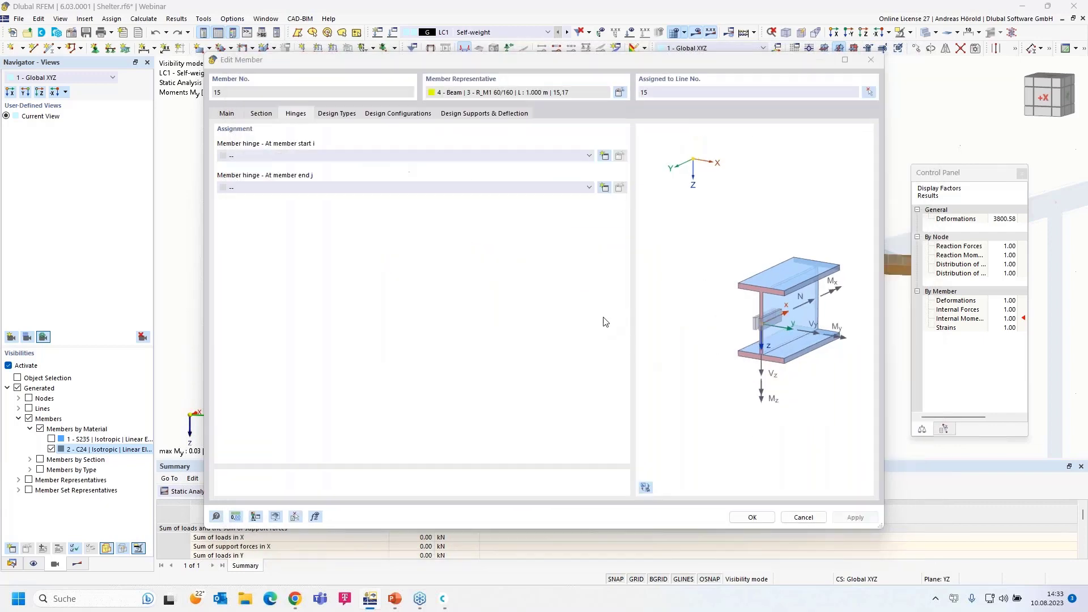
# Assign hinge 1 at member 15's end j only, leaving no start hinge, discarding results
pyautogui.click(538, 193)
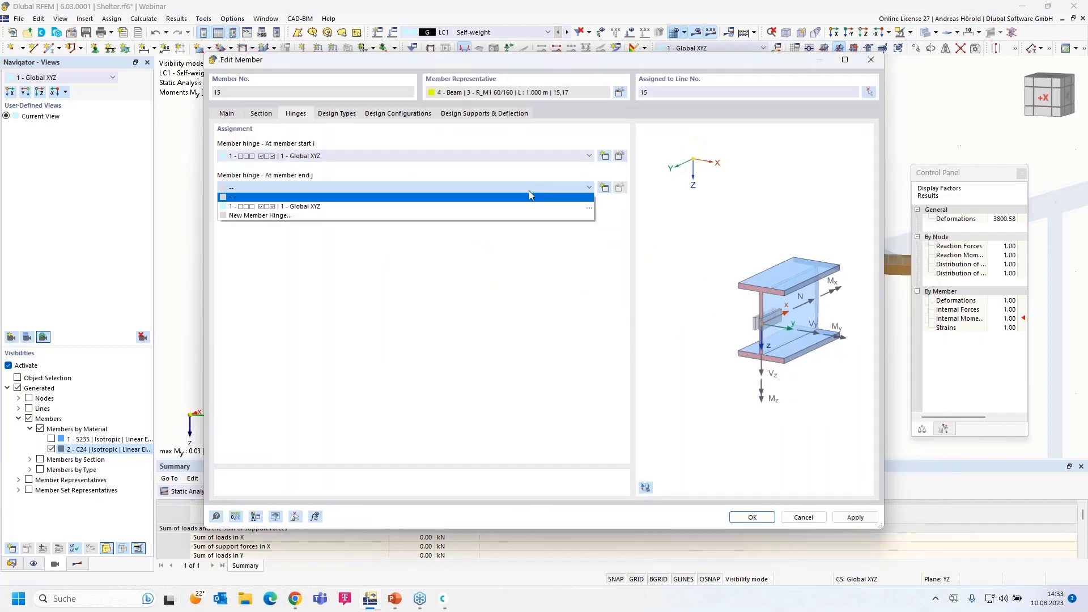
pyautogui.click(498, 208)
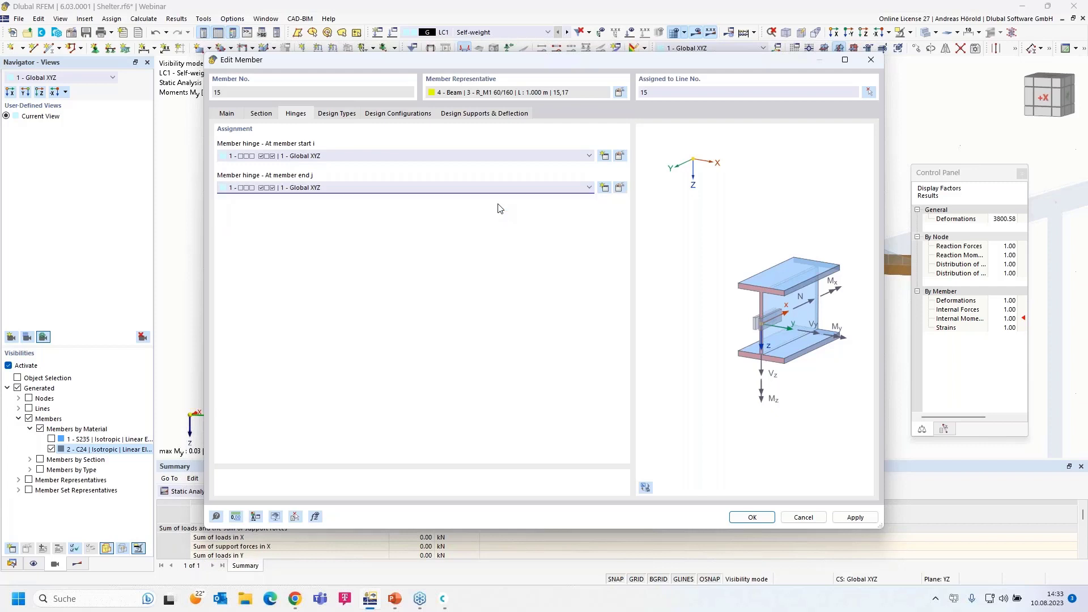
pyautogui.click(448, 157)
pyautogui.click(440, 165)
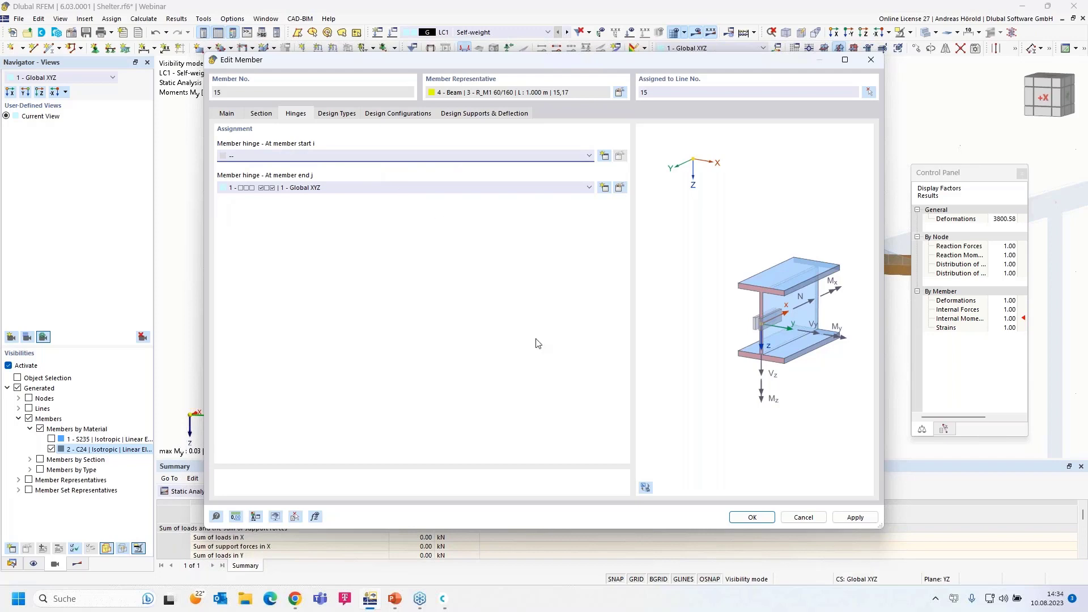
pyautogui.click(740, 517)
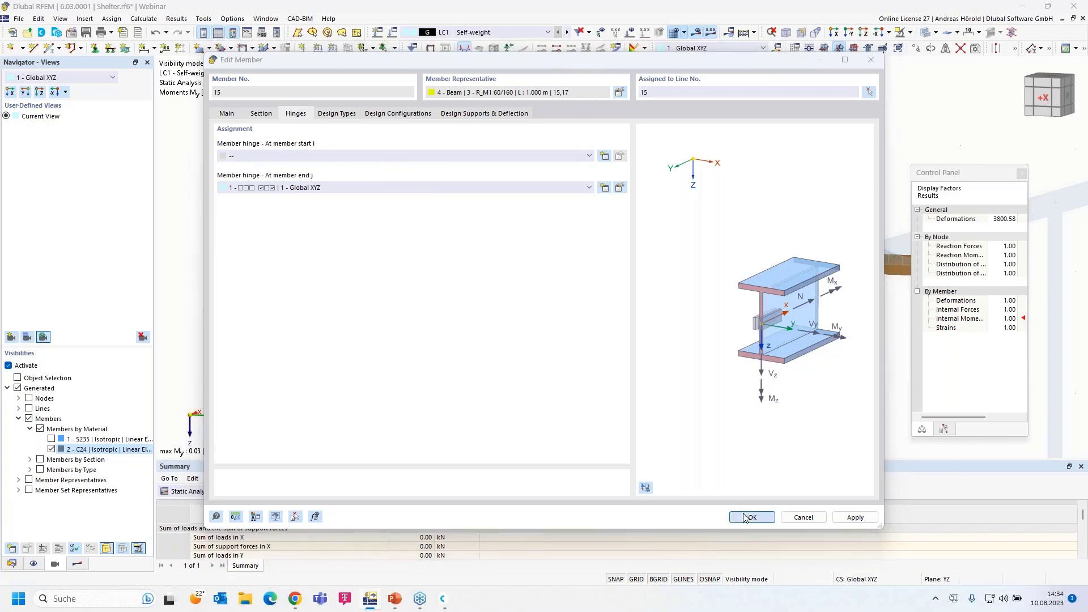
pyautogui.click(590, 347)
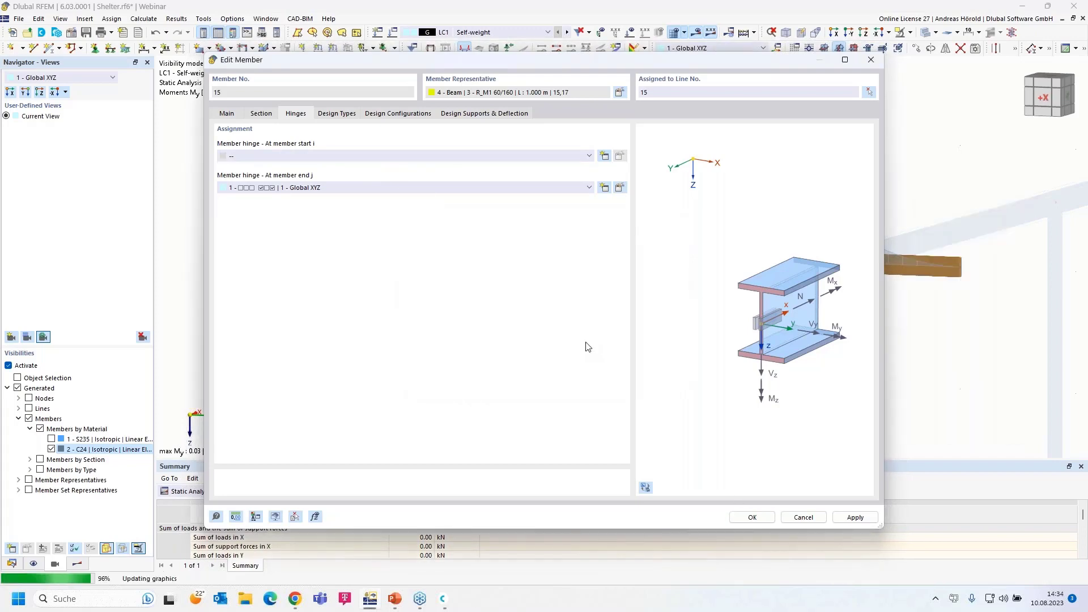
pyautogui.moveTo(524, 335); pyautogui.dragTo(488, 310, button='middle')
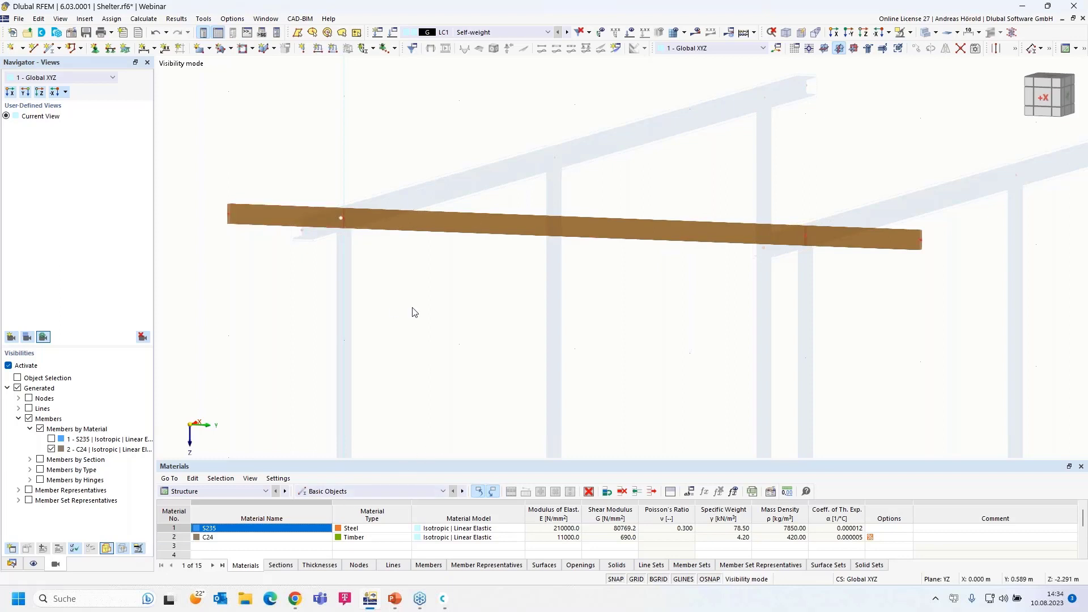
# Assign hinge 1 to both ends of timber member 16
pyautogui.scroll(-2, 413, 311)
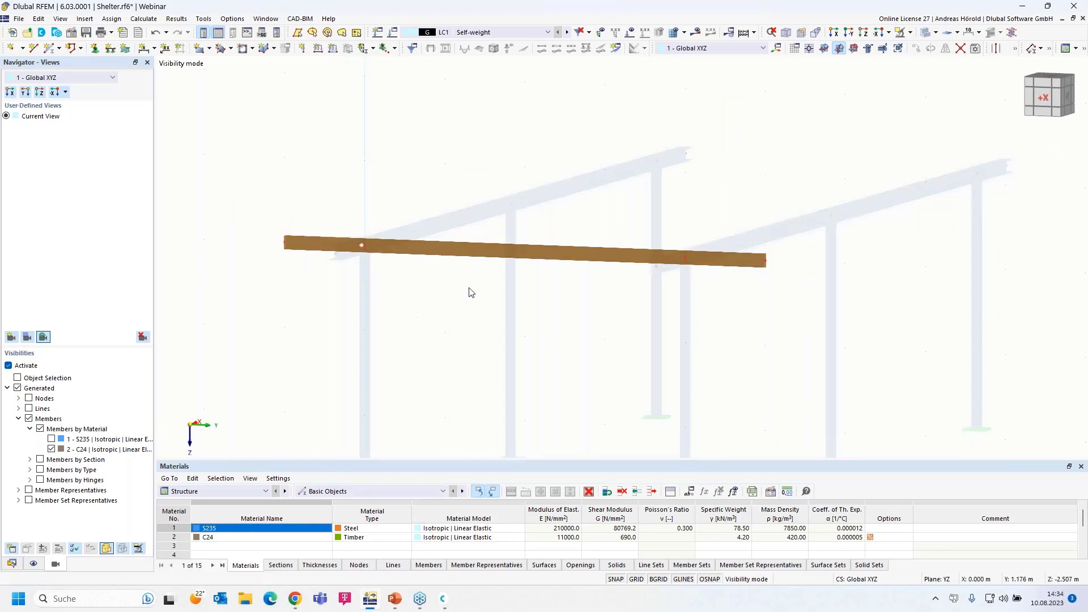
pyautogui.doubleClick(480, 255)
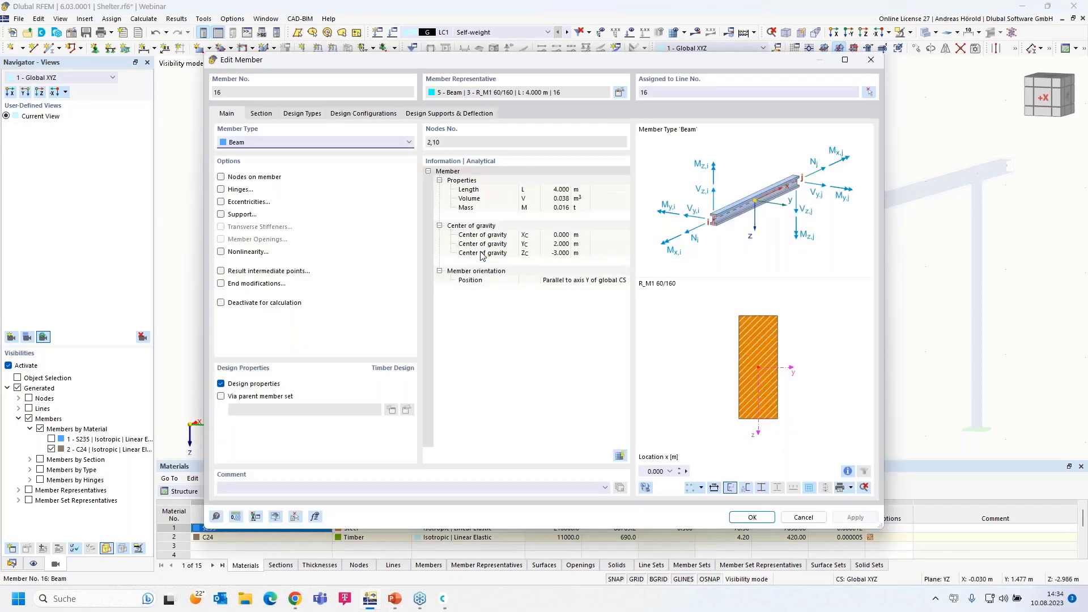
pyautogui.click(221, 189)
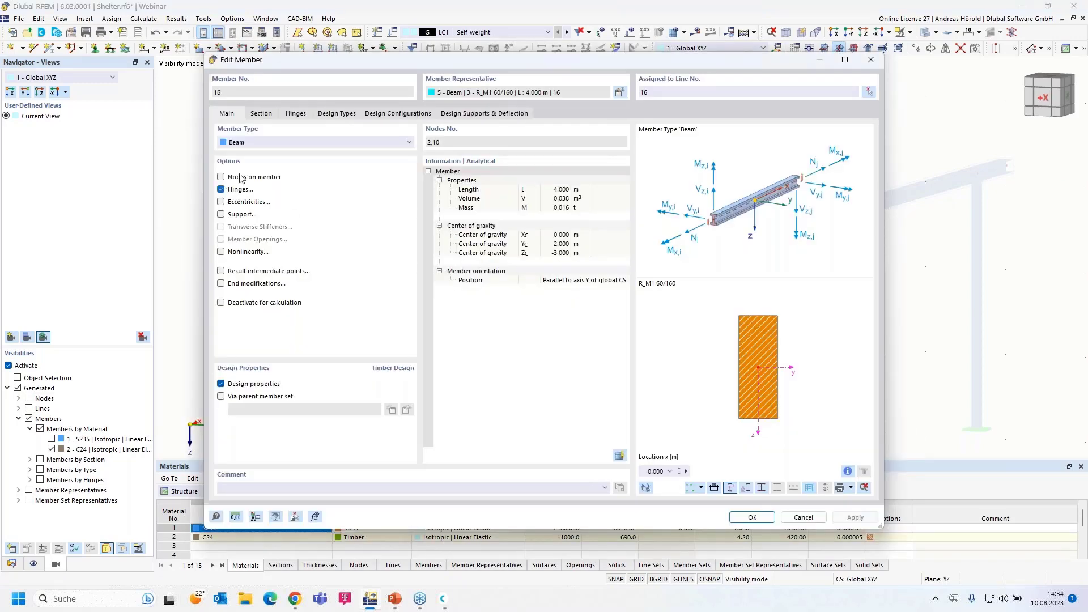
pyautogui.click(298, 112)
pyautogui.click(315, 154)
pyautogui.click(315, 174)
pyautogui.click(333, 188)
pyautogui.click(334, 208)
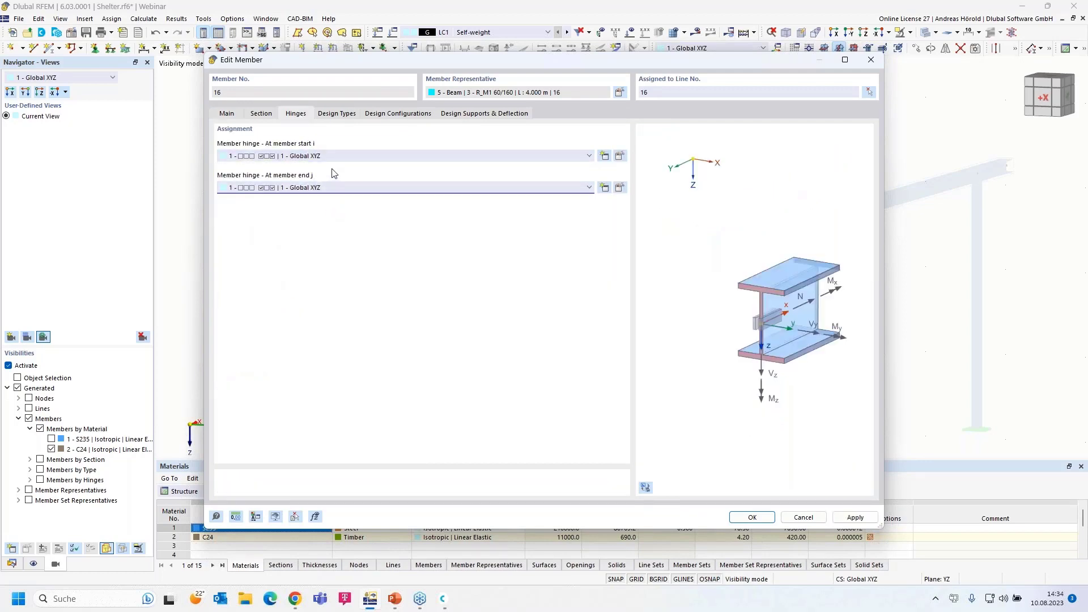
pyautogui.click(752, 518)
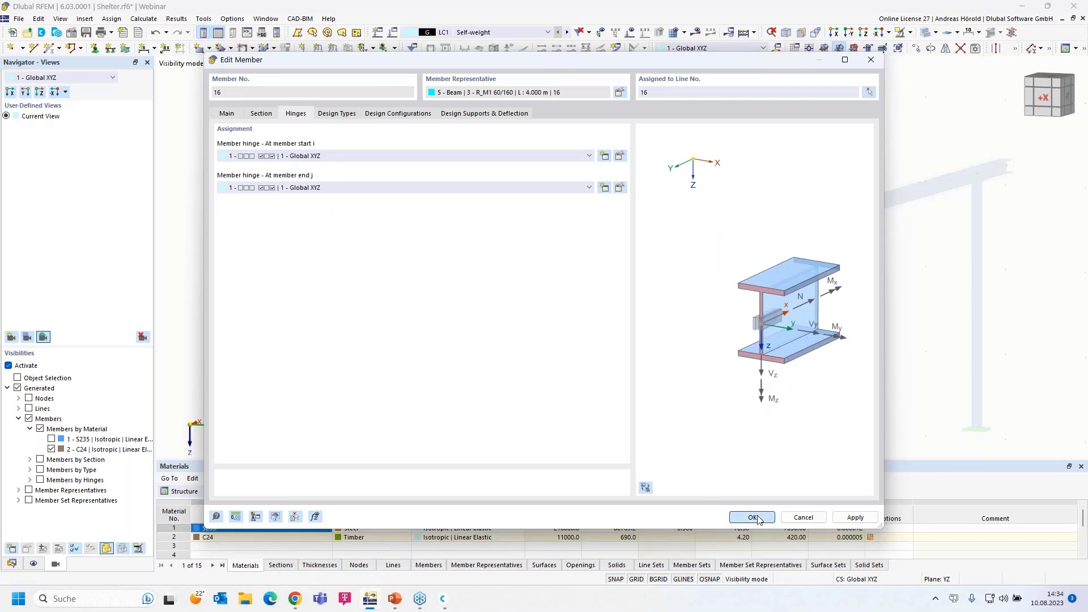
# Assign hinge 1 to the start of member 17
pyautogui.click(728, 260)
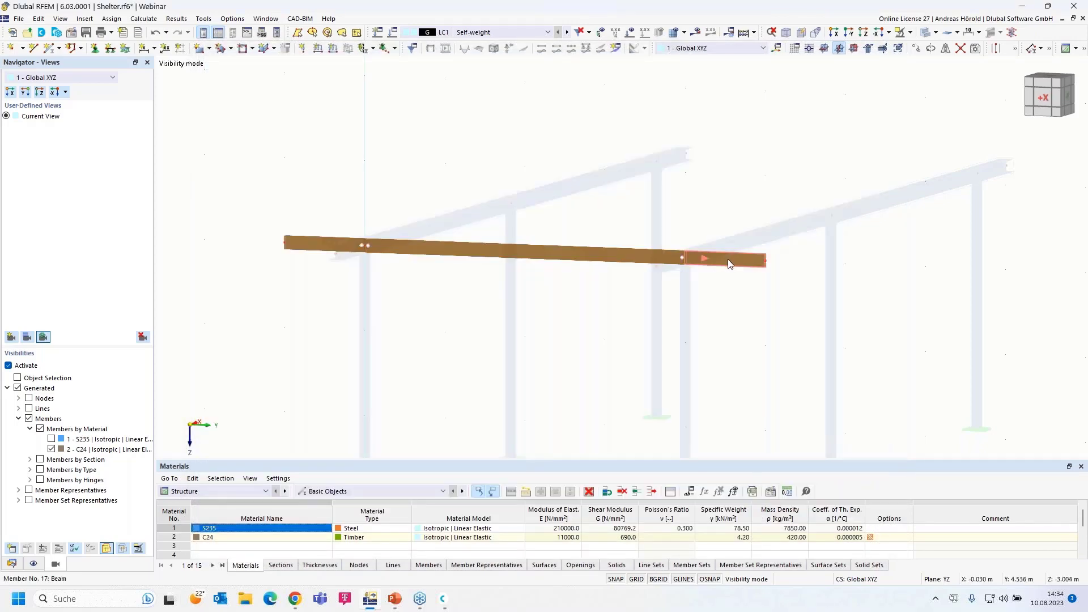
pyautogui.doubleClick(728, 260)
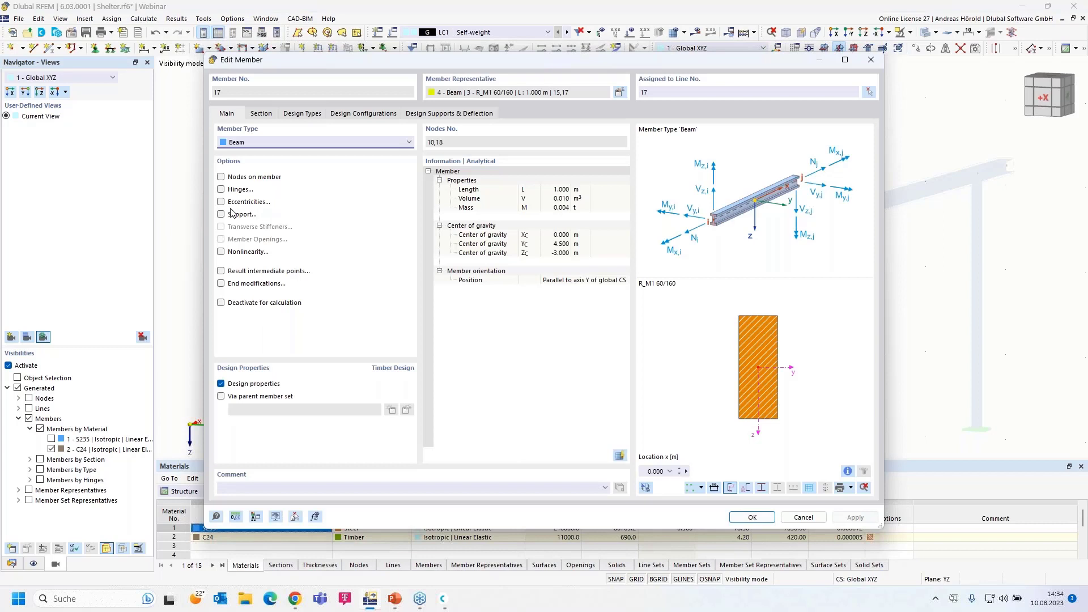
pyautogui.click(221, 189)
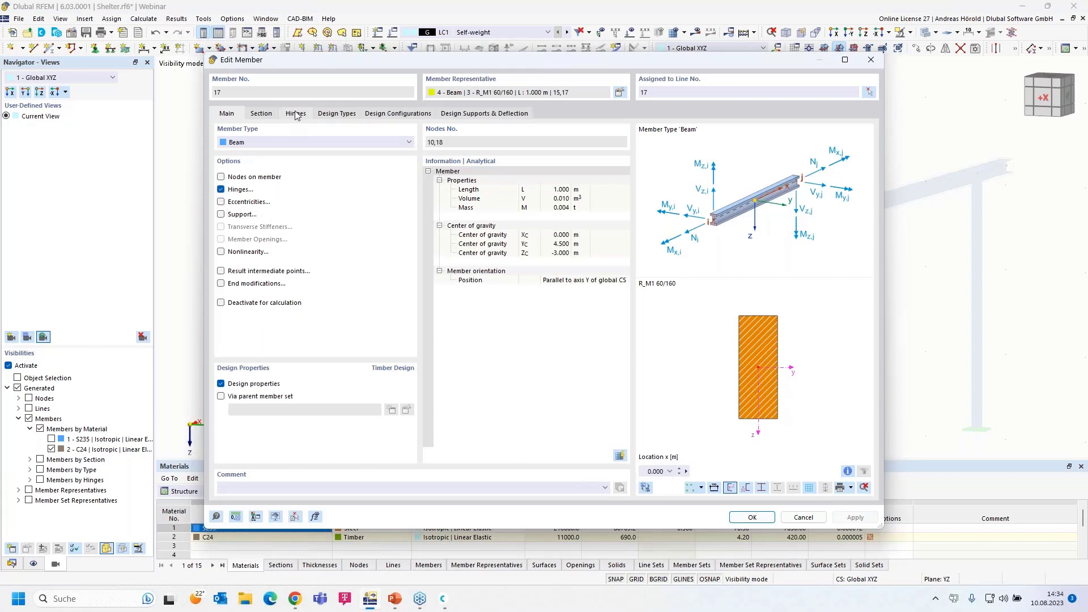
pyautogui.click(296, 113)
pyautogui.click(289, 154)
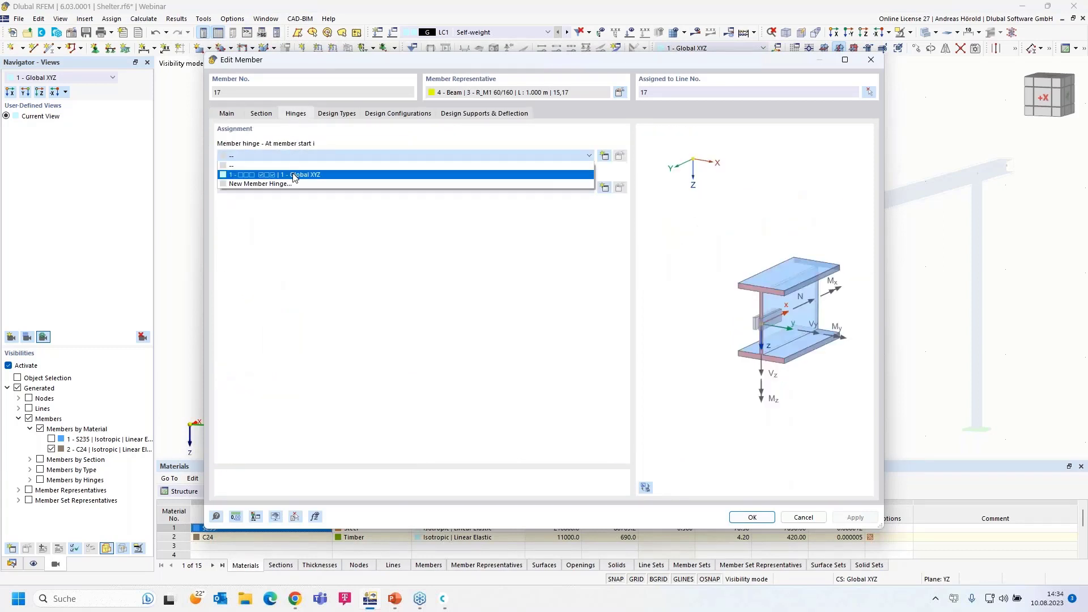
pyautogui.click(293, 174)
pyautogui.click(752, 518)
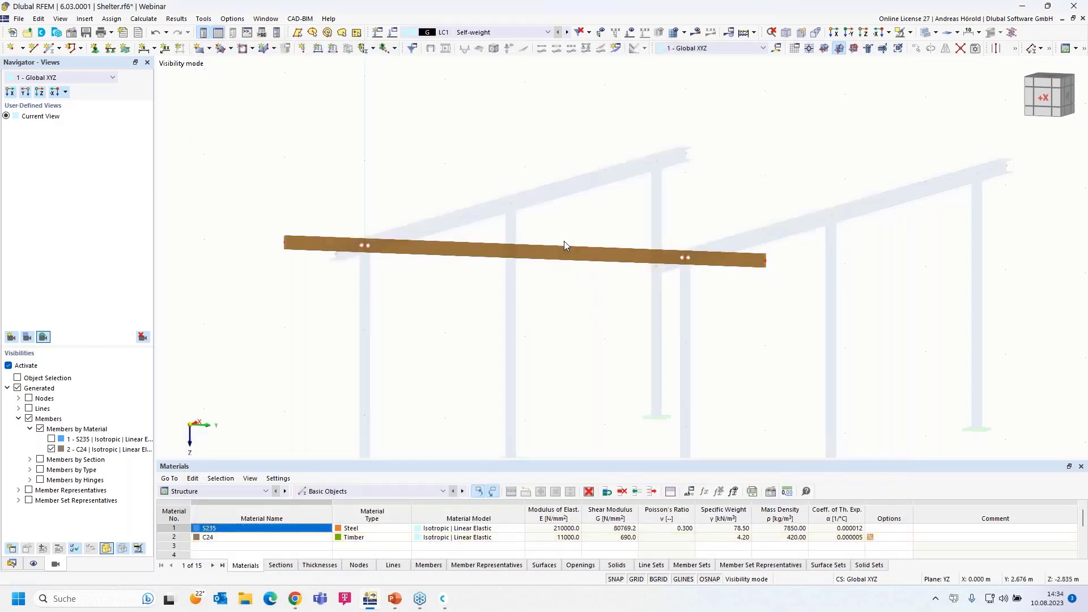
# Calculate LC1 and inspect the hinged timber beam's My diagram, 0.06 to -0.02 kNm
pyautogui.click(698, 34)
pyautogui.click(592, 346)
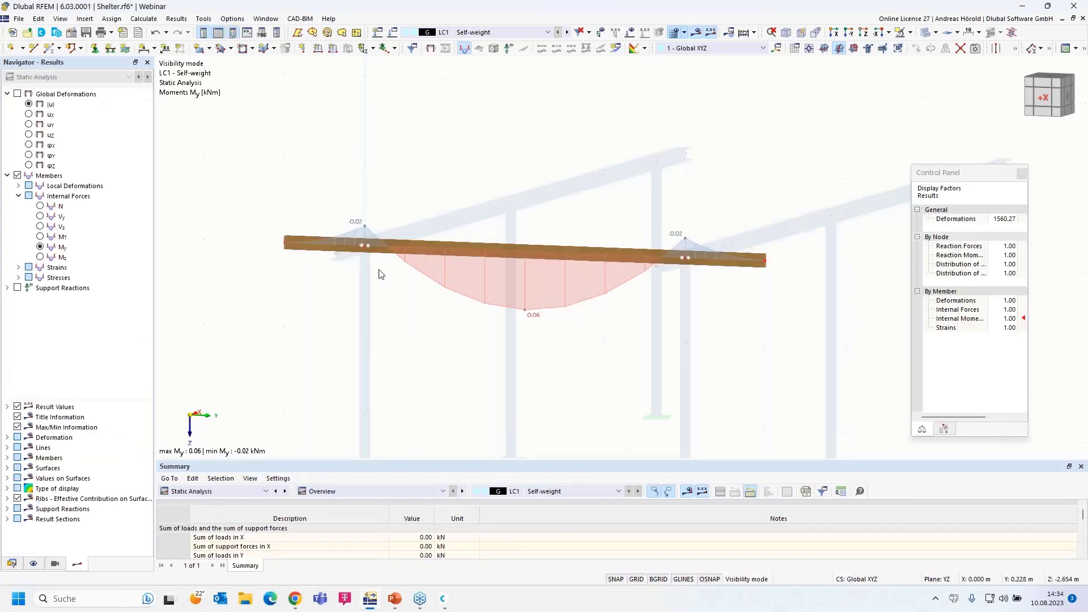
pyautogui.scroll(5, 354, 250)
pyautogui.scroll(-2, 546, 309)
pyautogui.scroll(1, 408, 284)
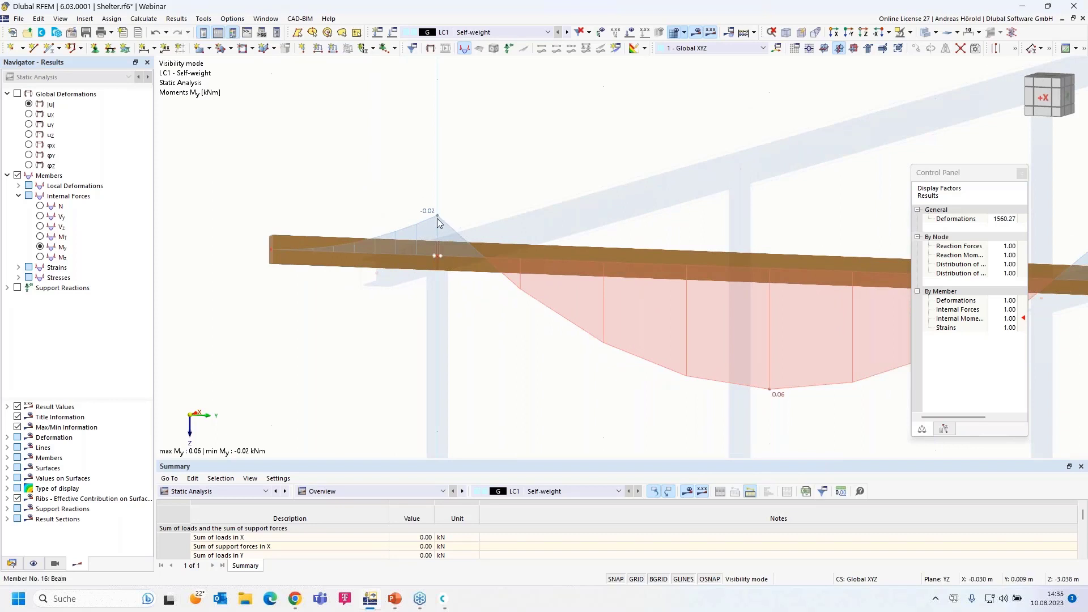
pyautogui.scroll(-2, 475, 339)
pyautogui.scroll(-1, 475, 339)
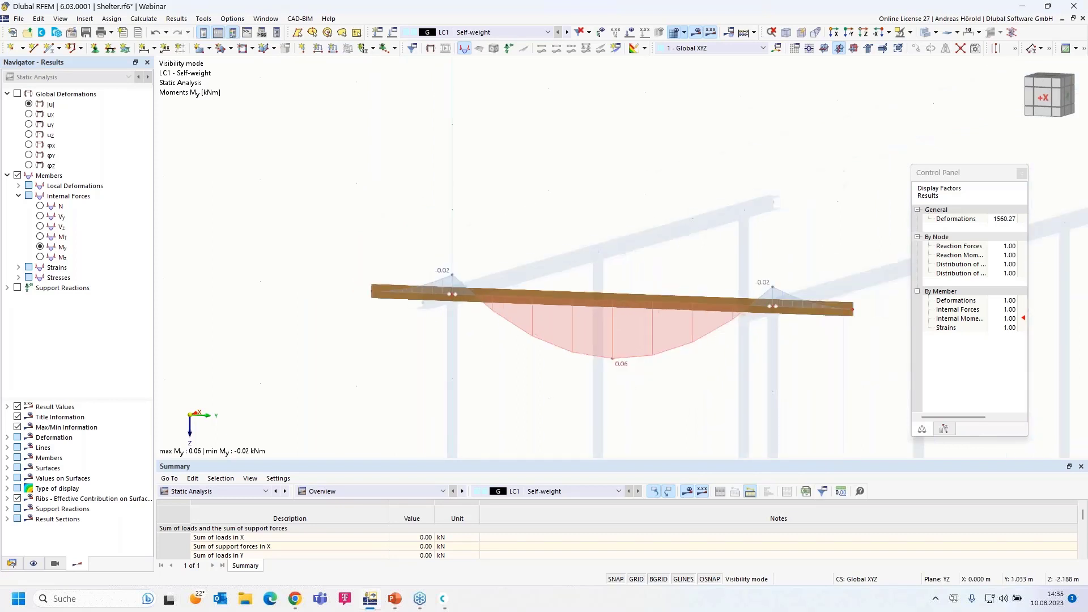
pyautogui.moveTo(540, 369); pyautogui.dragTo(457, 322, button='middle')
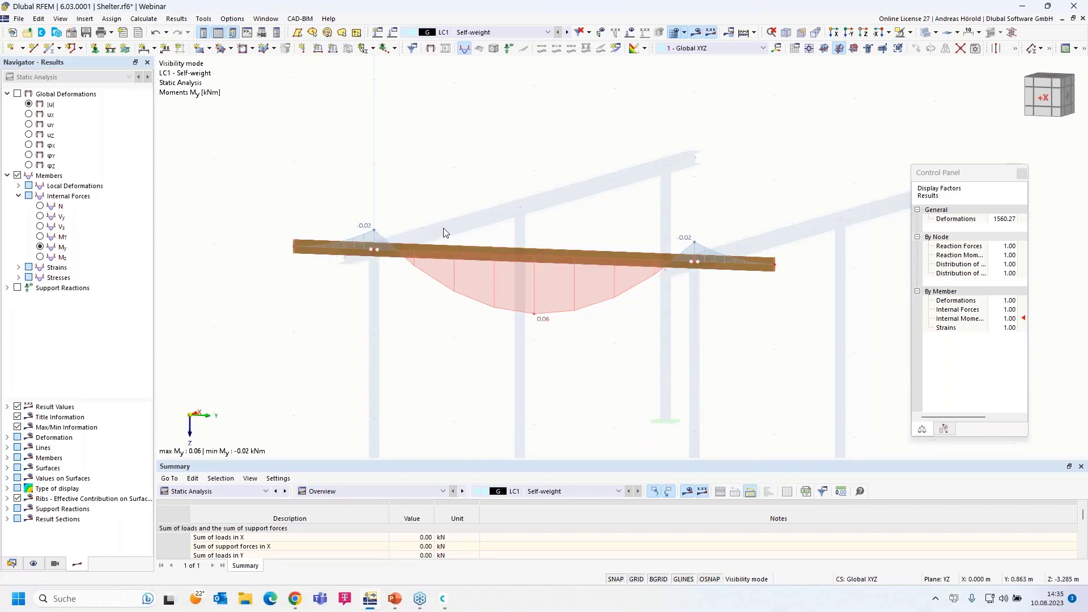
pyautogui.click(911, 34)
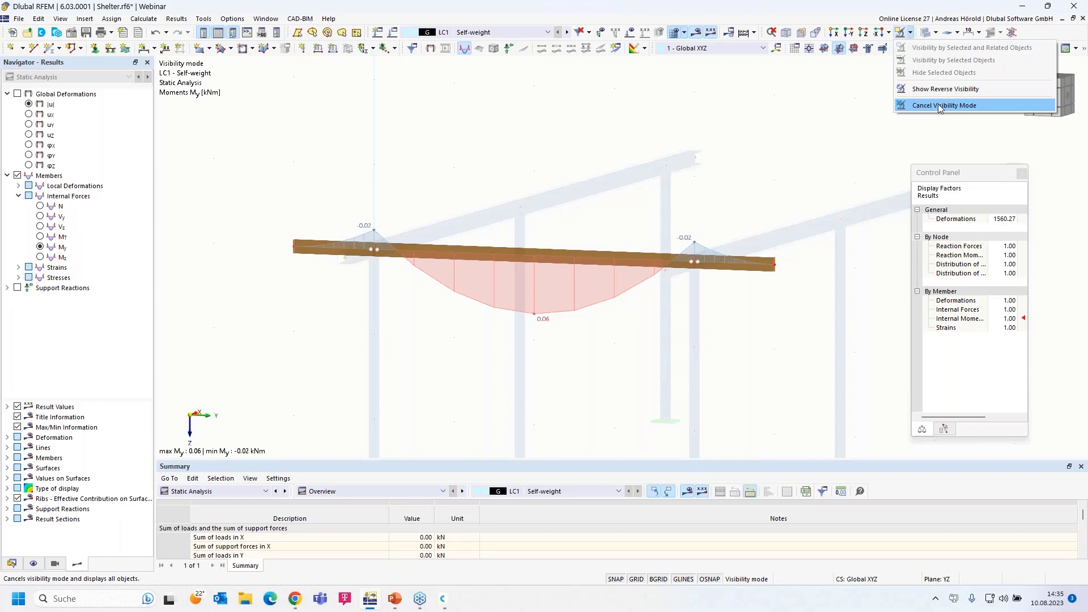
pyautogui.click(55, 565)
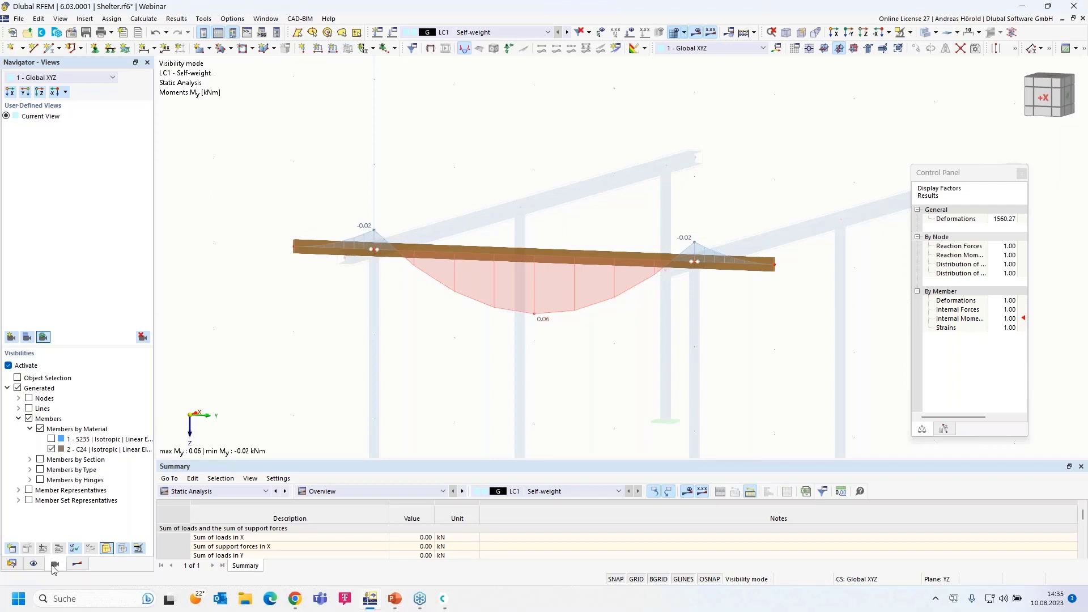
# Show the whole shelter again, select the timber beam, and bring up Move/Copy
pyautogui.click(9, 365)
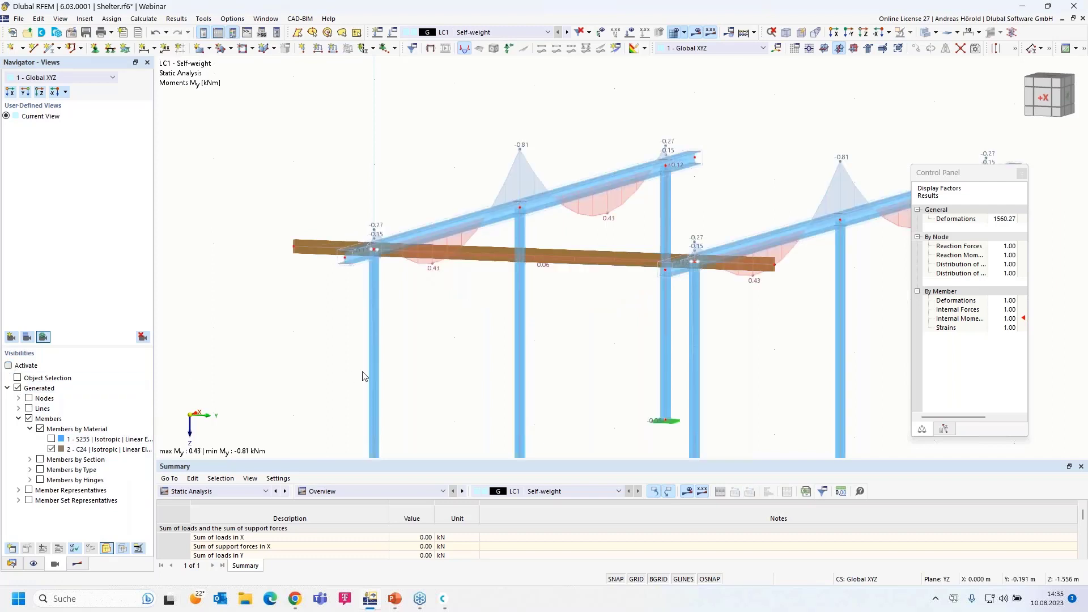
pyautogui.scroll(-4, 428, 367)
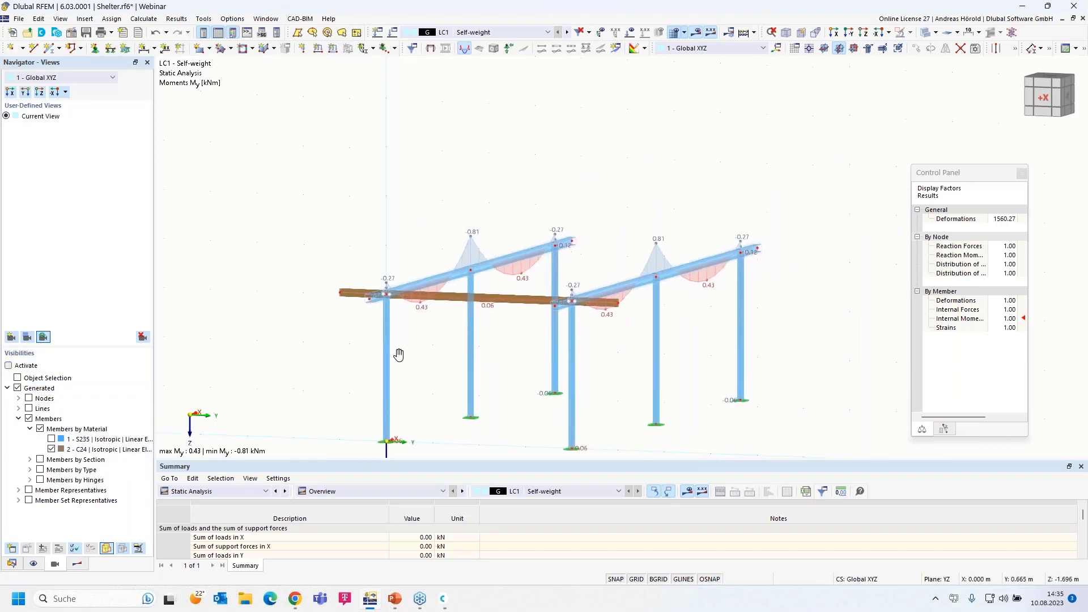
pyautogui.moveTo(398, 357); pyautogui.dragTo(336, 338, button='middle')
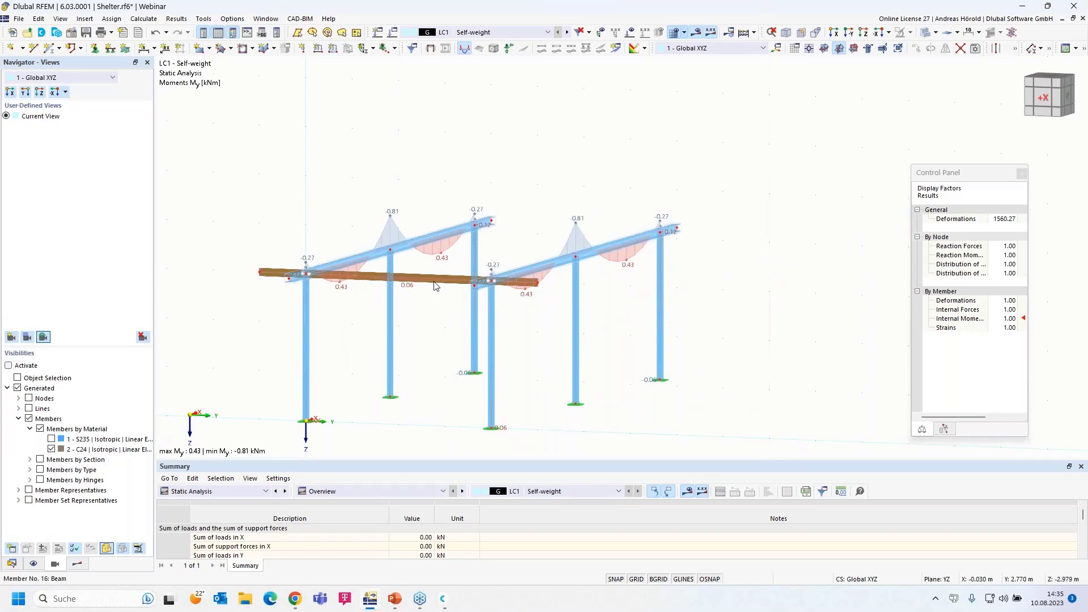
pyautogui.keyDown('ctrl'); pyautogui.moveTo(445, 264); pyautogui.dragTo(497, 284, button='middle'); pyautogui.keyUp('ctrl')
pyautogui.scroll(1, 497, 296)
pyautogui.moveTo(497, 298); pyautogui.dragTo(448, 349)
pyautogui.moveTo(602, 330); pyautogui.dragTo(584, 363)
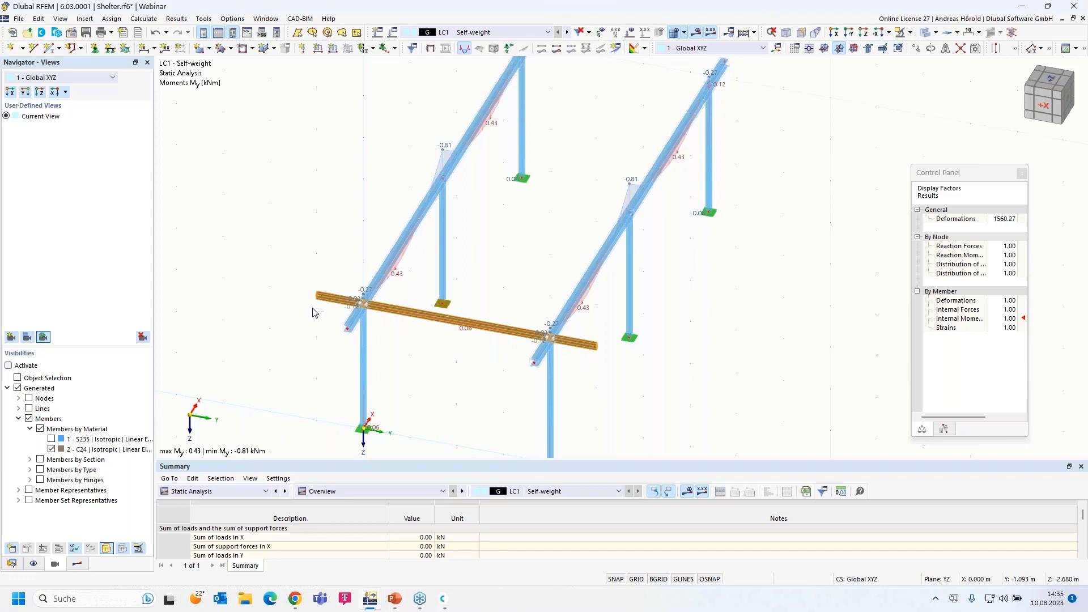
pyautogui.click(917, 49)
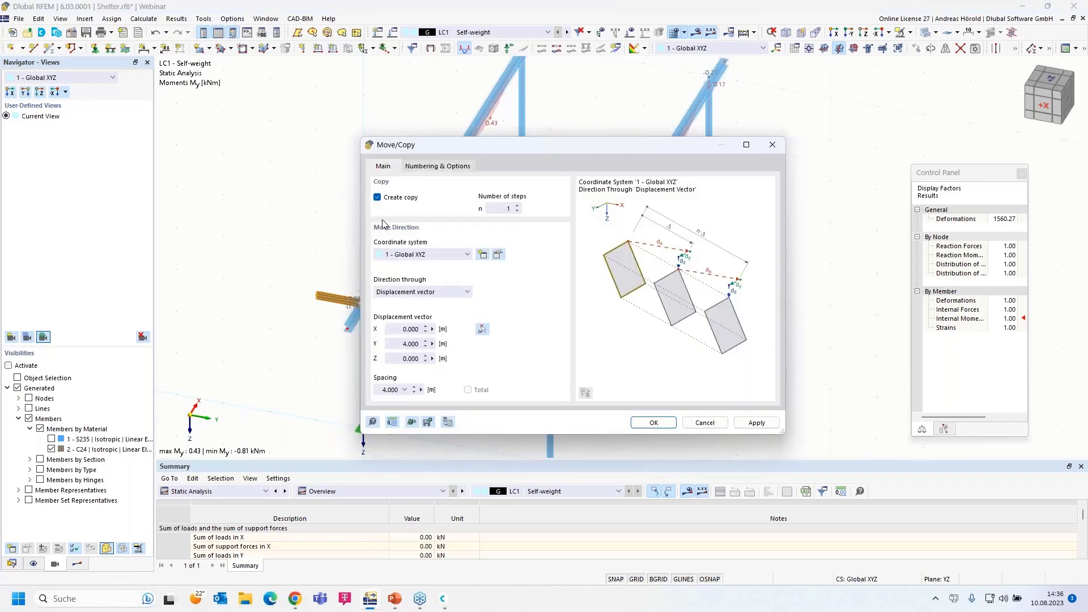
# Copy the timber beam 11 times at 1.000 m in X and 0.000 m in Y
pyautogui.click(502, 207)
pyautogui.write('1')
pyautogui.click(400, 330)
pyautogui.write('1')
pyautogui.click(398, 342)
pyautogui.write('0')
pyautogui.click(653, 423)
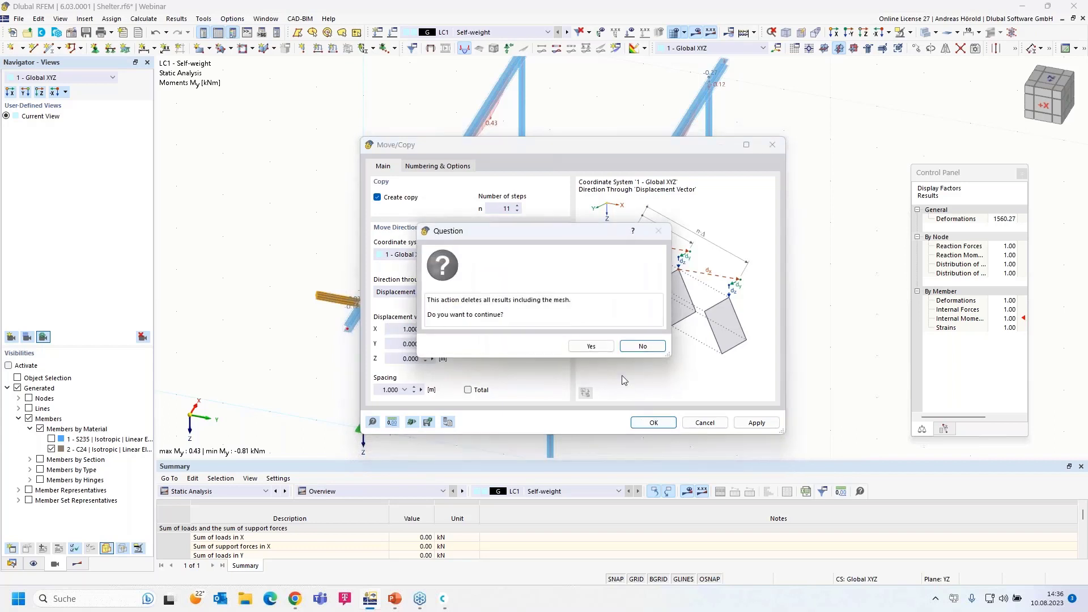
pyautogui.click(590, 346)
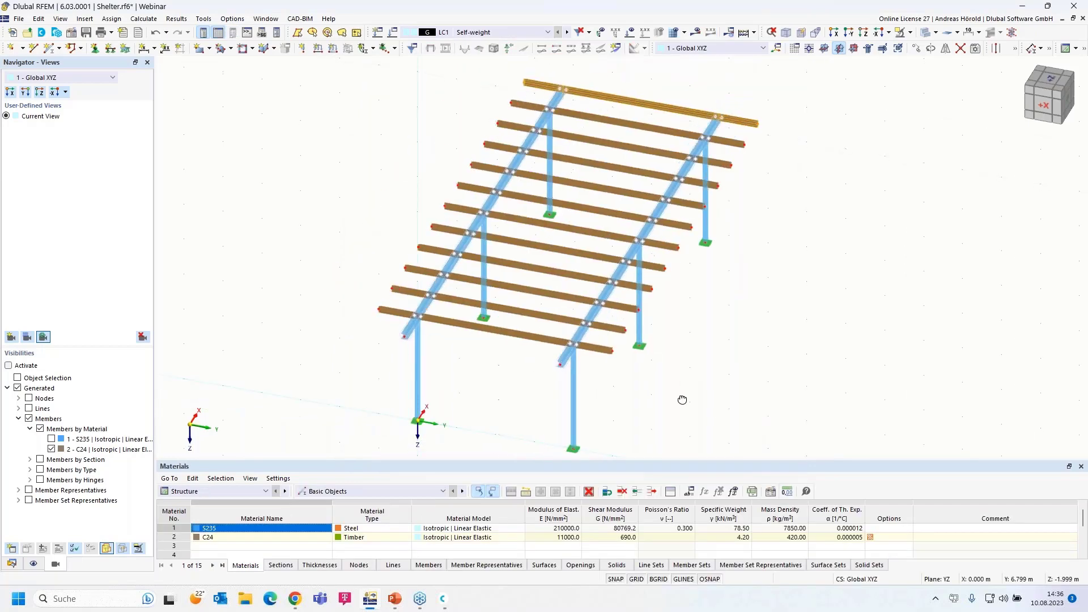
# Copy the front timber beam's two members once, 1.000 m in negative X
pyautogui.scroll(2, 669, 374)
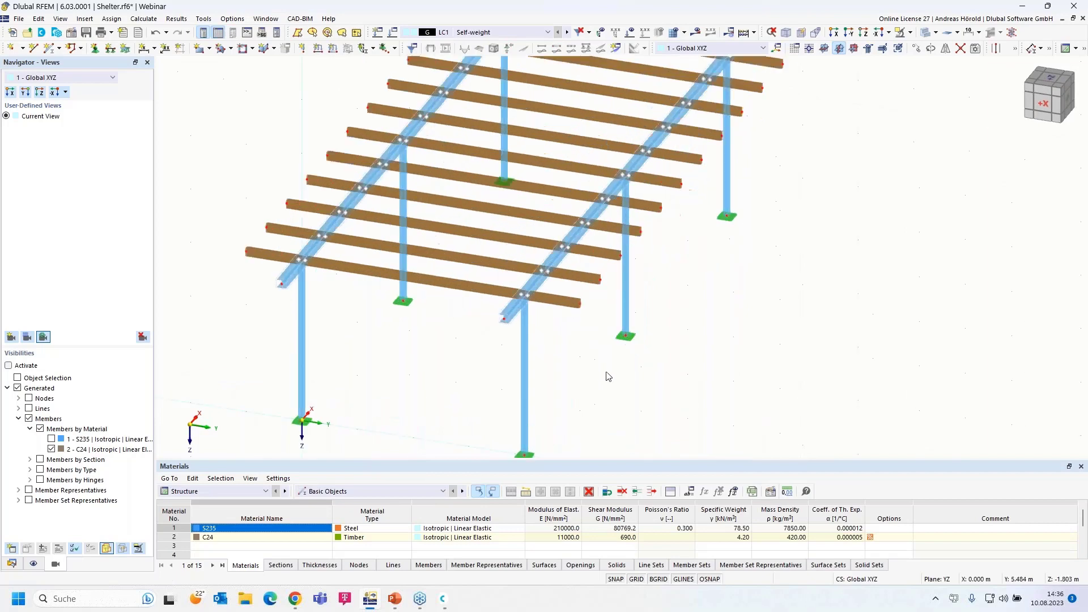
pyautogui.click(575, 304)
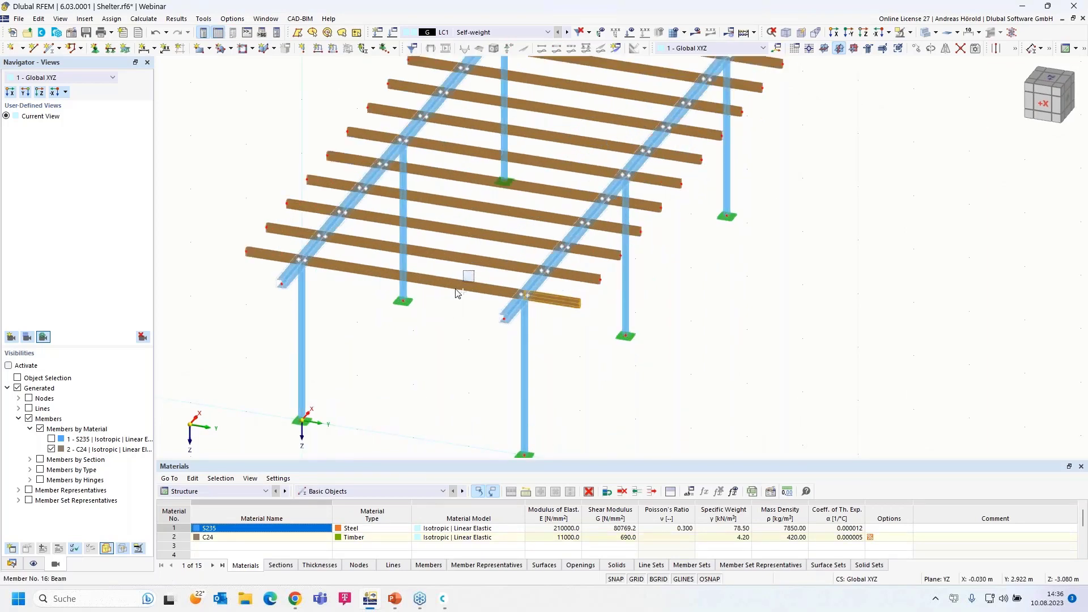
pyautogui.keyDown('ctrl'); pyautogui.click(240, 258); pyautogui.keyUp('ctrl')
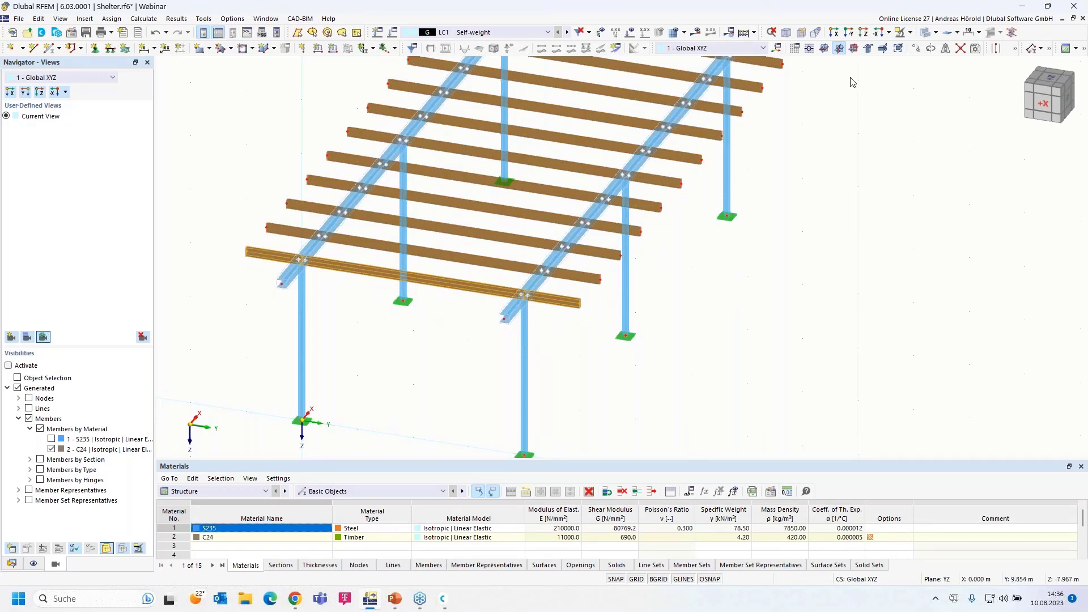
pyautogui.click(917, 49)
pyautogui.click(498, 208)
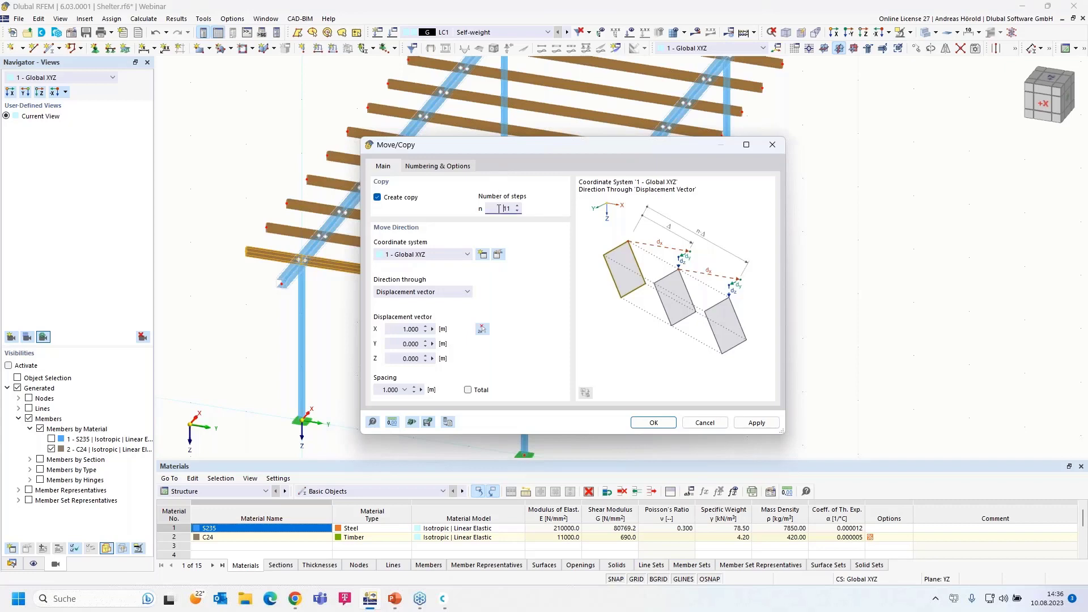
pyautogui.press('Delete')
pyautogui.click(396, 329)
pyautogui.write('-')
pyautogui.click(654, 424)
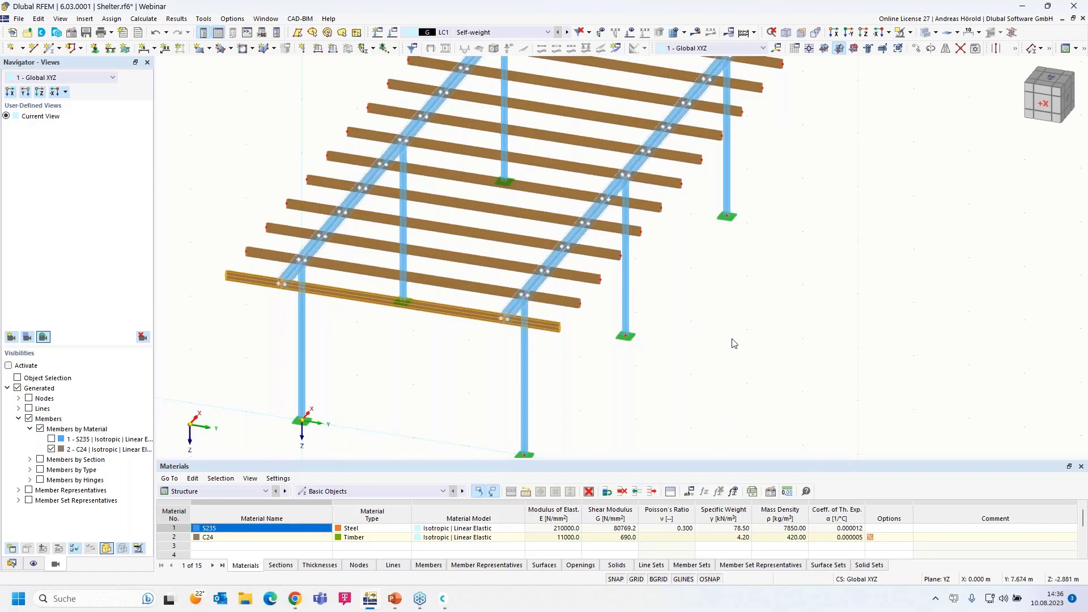
pyautogui.keyDown('ctrl'); pyautogui.moveTo(758, 371); pyautogui.dragTo(777, 345, button='middle'); pyautogui.keyUp('ctrl')
pyautogui.scroll(4, 725, 366)
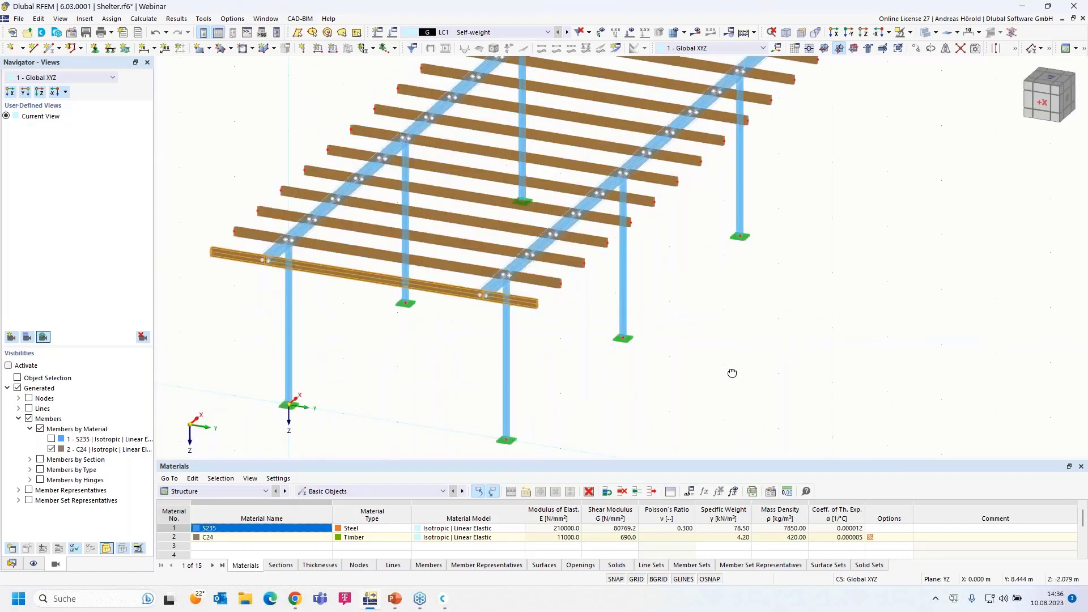
# View the shelter along X and window-select all the stacked timber roof beams
pyautogui.click(835, 34)
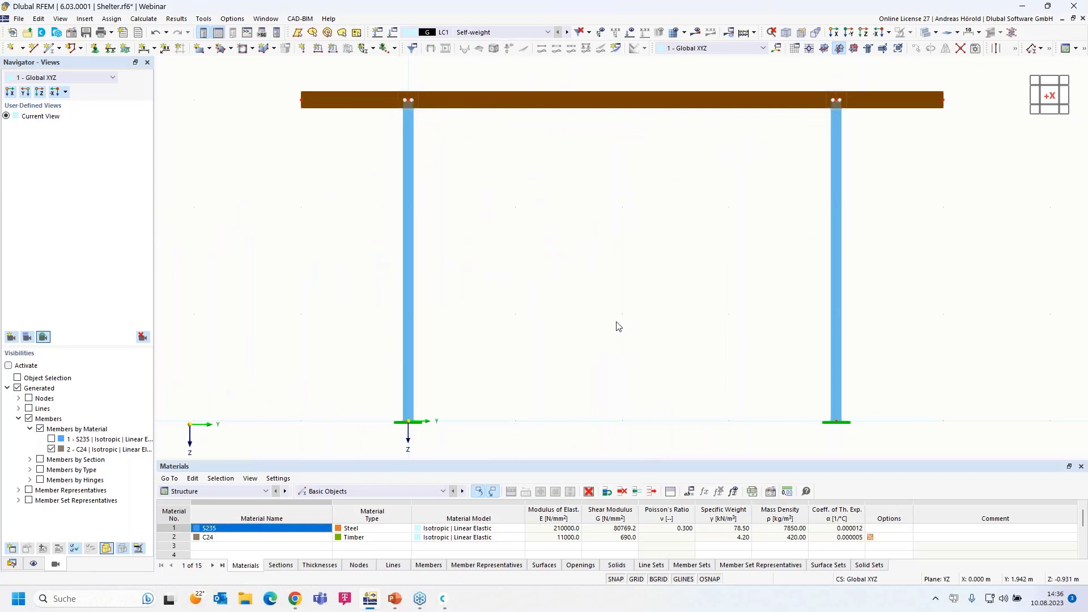
pyautogui.scroll(-1, 618, 327)
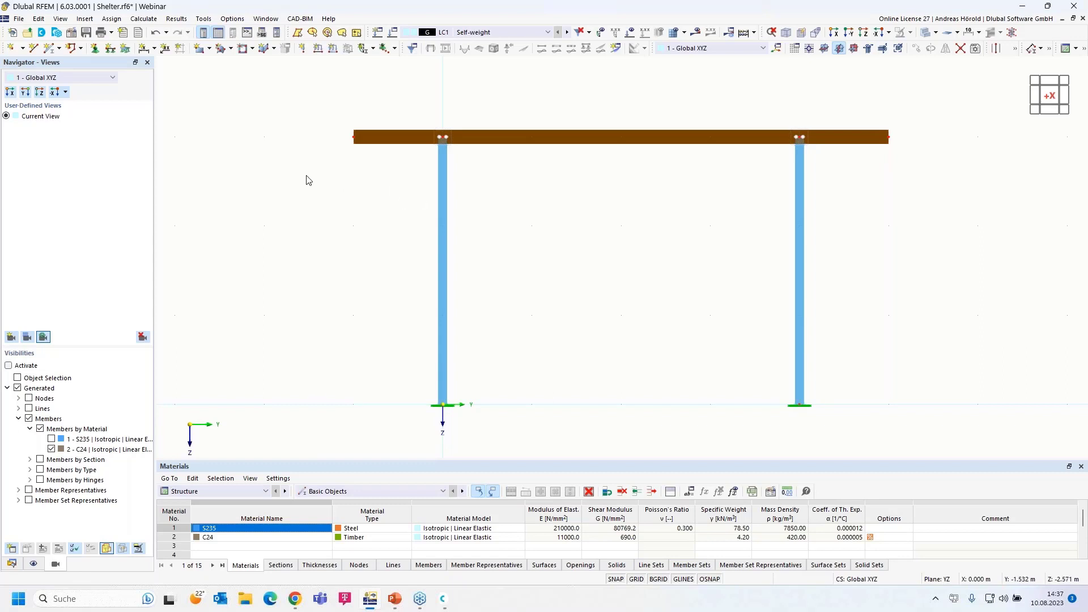
pyautogui.moveTo(306, 177); pyautogui.dragTo(934, 109)
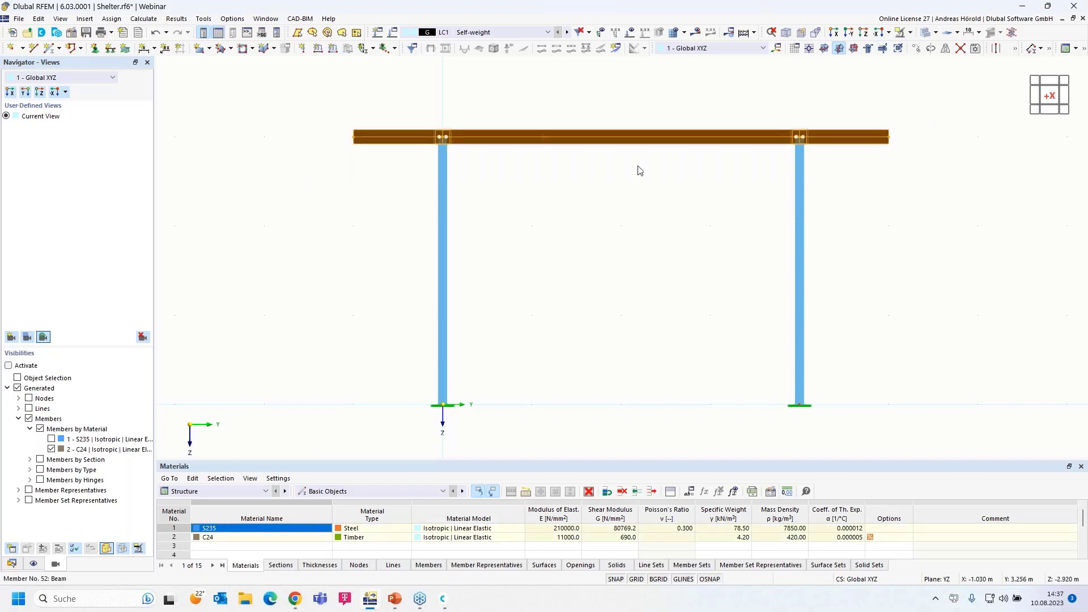
# Start a chamfer of the selected beams with a 5° rotation angle
pyautogui.rightClick(563, 140)
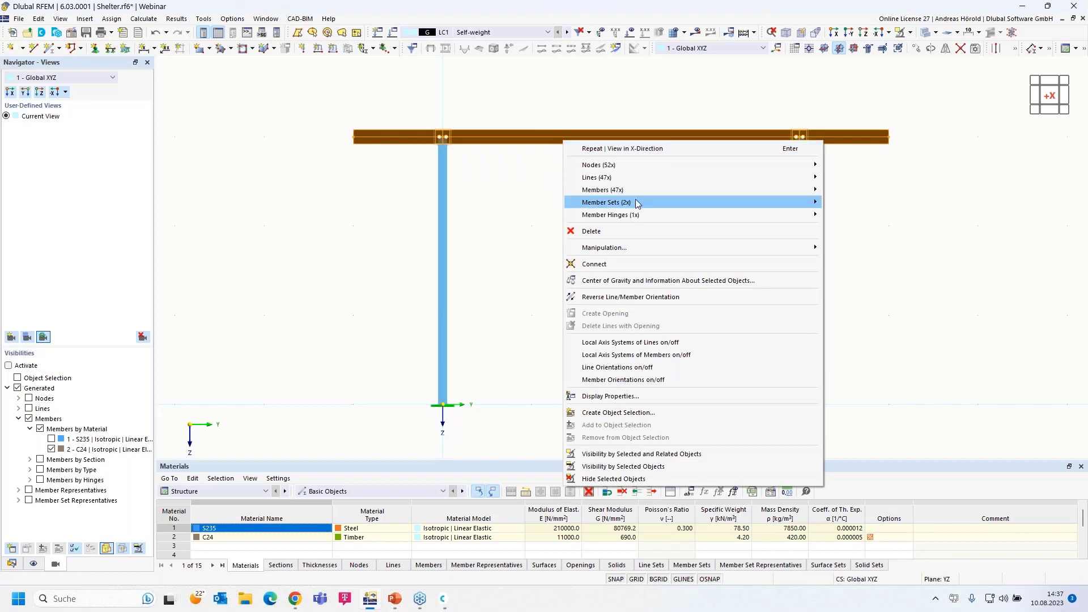
pyautogui.moveTo(630, 249)
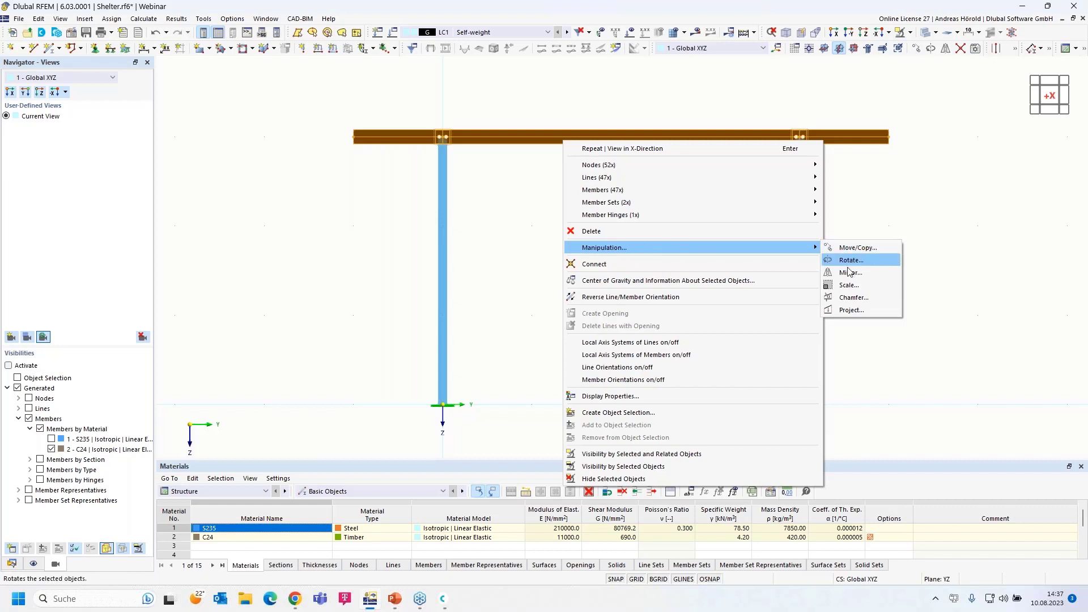
pyautogui.click(859, 301)
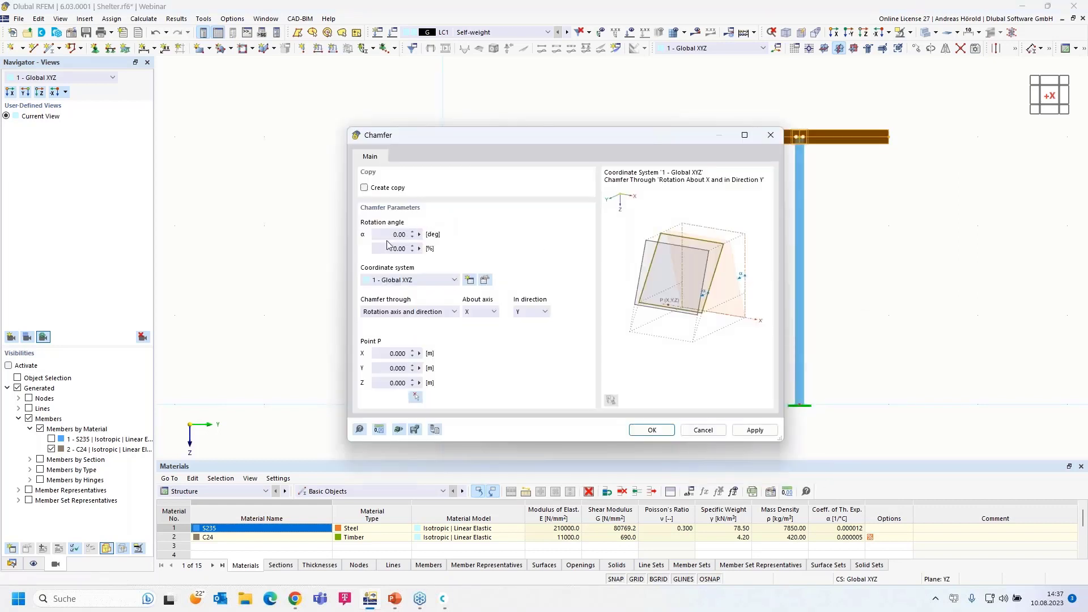
pyautogui.click(381, 235)
pyautogui.write('5')
pyautogui.click(387, 250)
# Chamfer by rotation axis in direction Z, pivoting at node 5, and apply
pyautogui.click(416, 314)
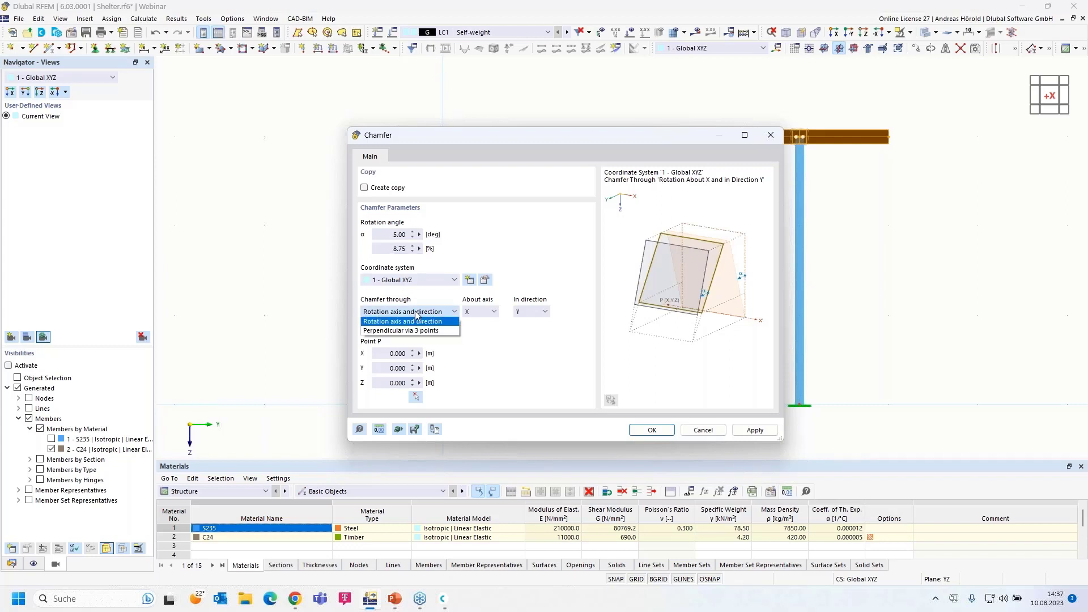
pyautogui.click(416, 313)
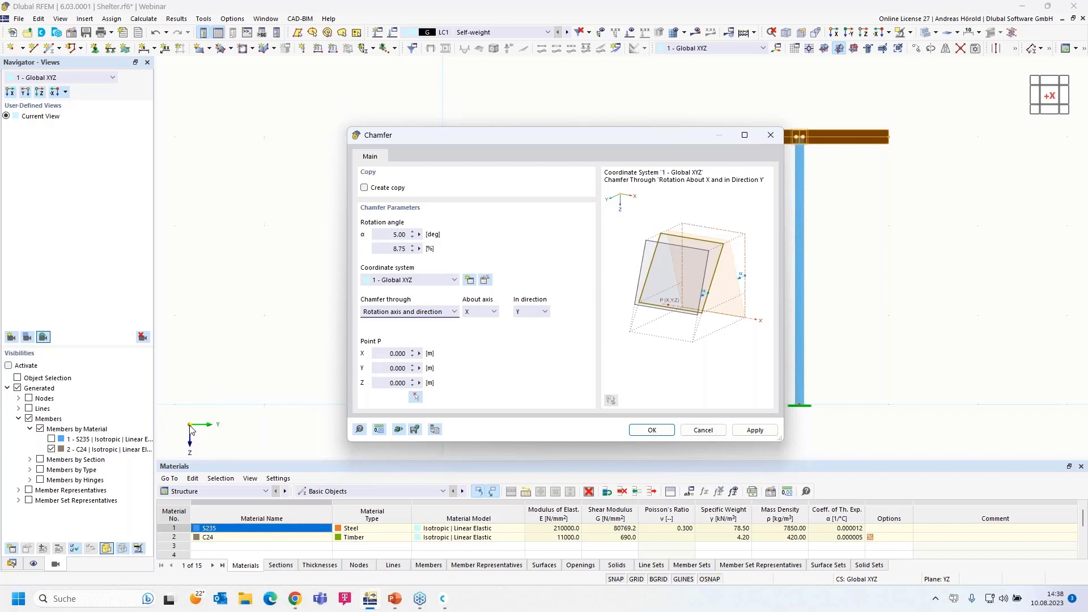
pyautogui.click(534, 314)
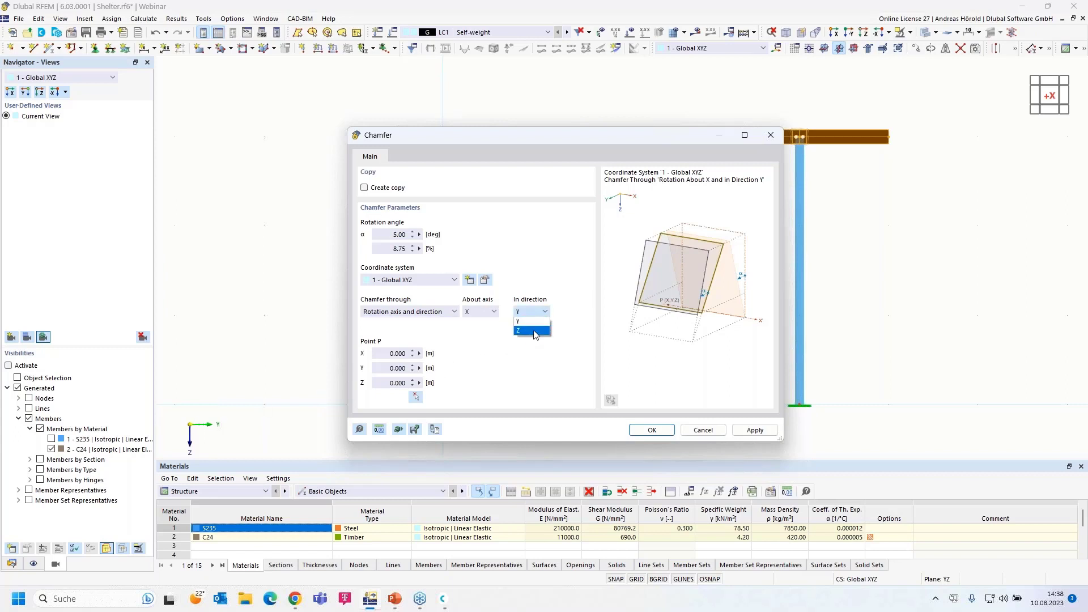
pyautogui.click(533, 331)
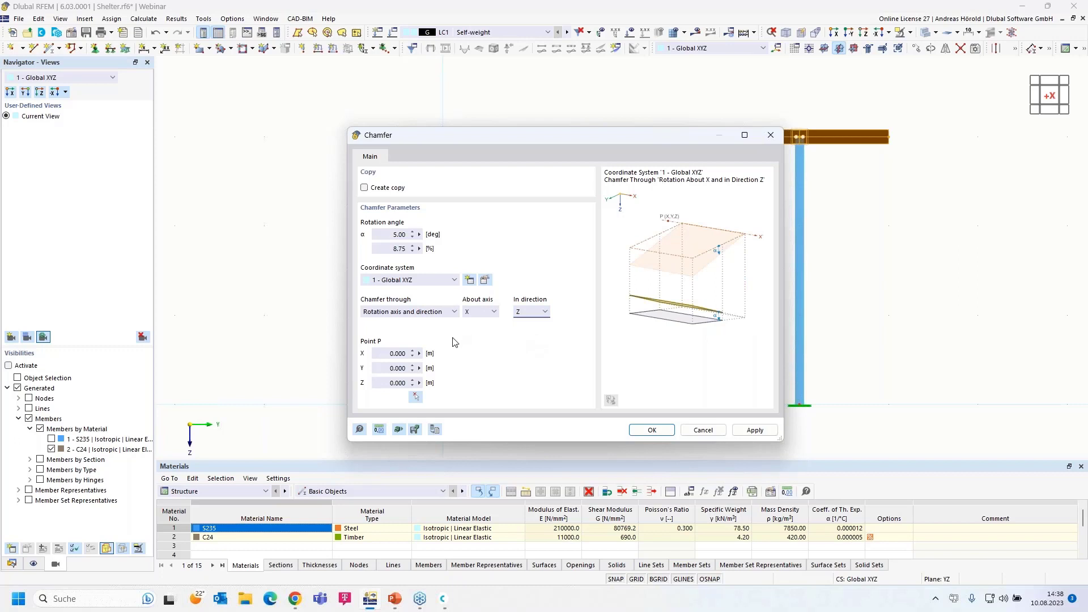
pyautogui.click(415, 397)
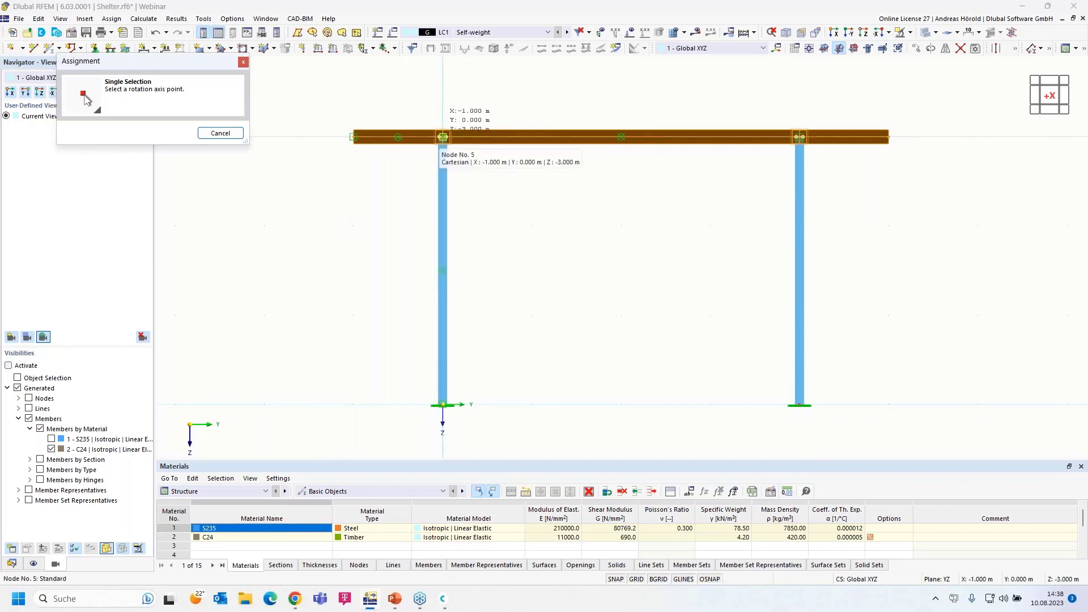
pyautogui.click(442, 136)
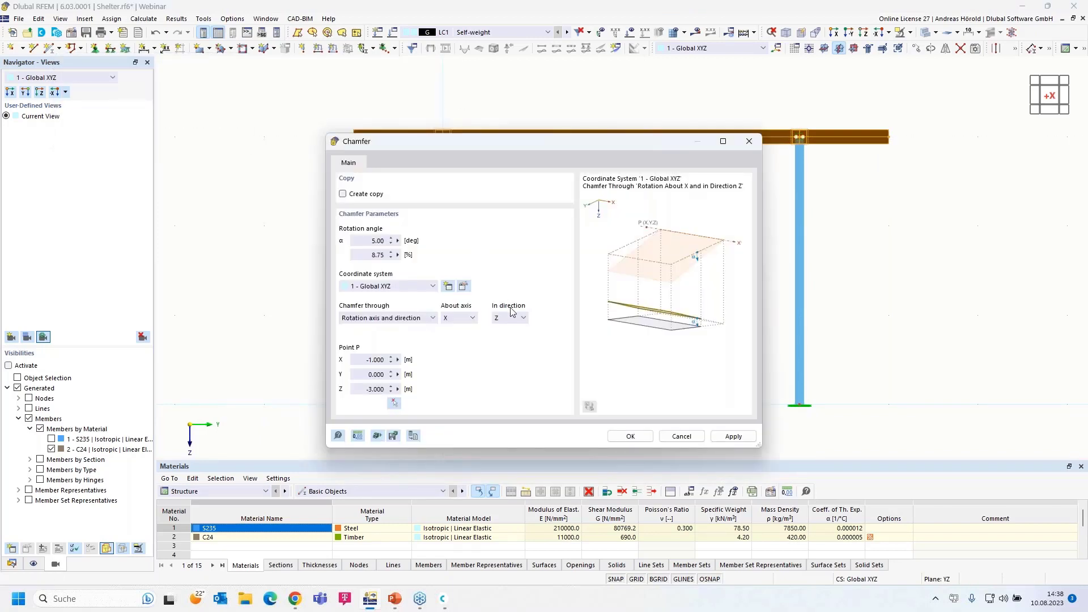
pyautogui.click(631, 437)
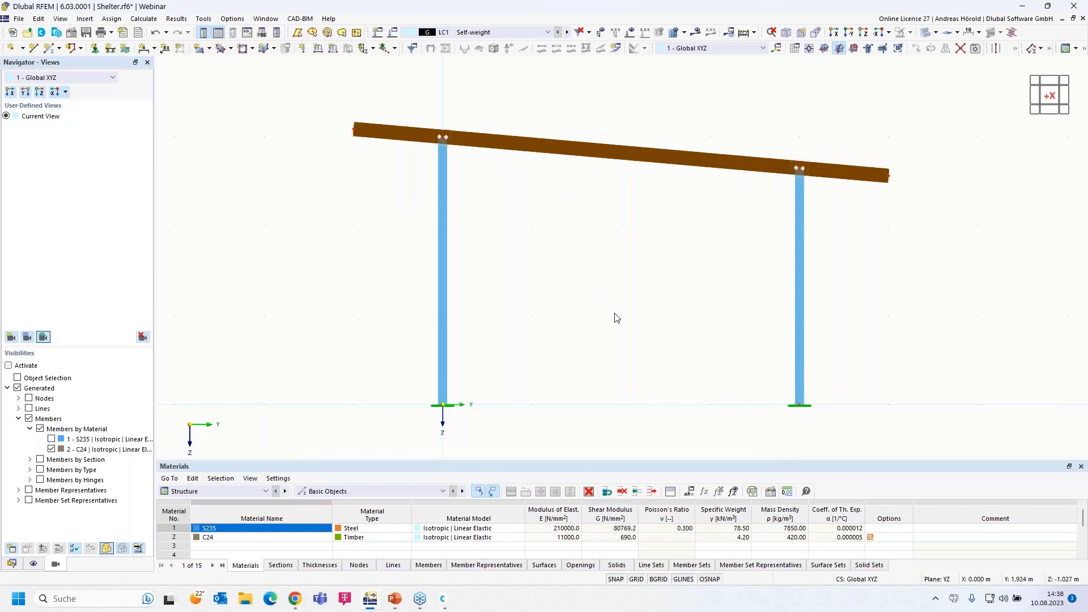
# Orbit to a perspective view of the whole shelter and select outer roof beam 49
pyautogui.keyDown('ctrl'); pyautogui.moveTo(615, 314); pyautogui.dragTo(558, 341, button='middle'); pyautogui.keyUp('ctrl')
pyautogui.scroll(-3, 558, 342)
pyautogui.moveTo(656, 379)
pyautogui.mouseDown(button='middle')
pyautogui.moveTo(666, 334)
pyautogui.moveTo(650, 374)
pyautogui.moveTo(658, 401)
pyautogui.mouseUp(button='middle')
pyautogui.scroll(1, 655, 349)
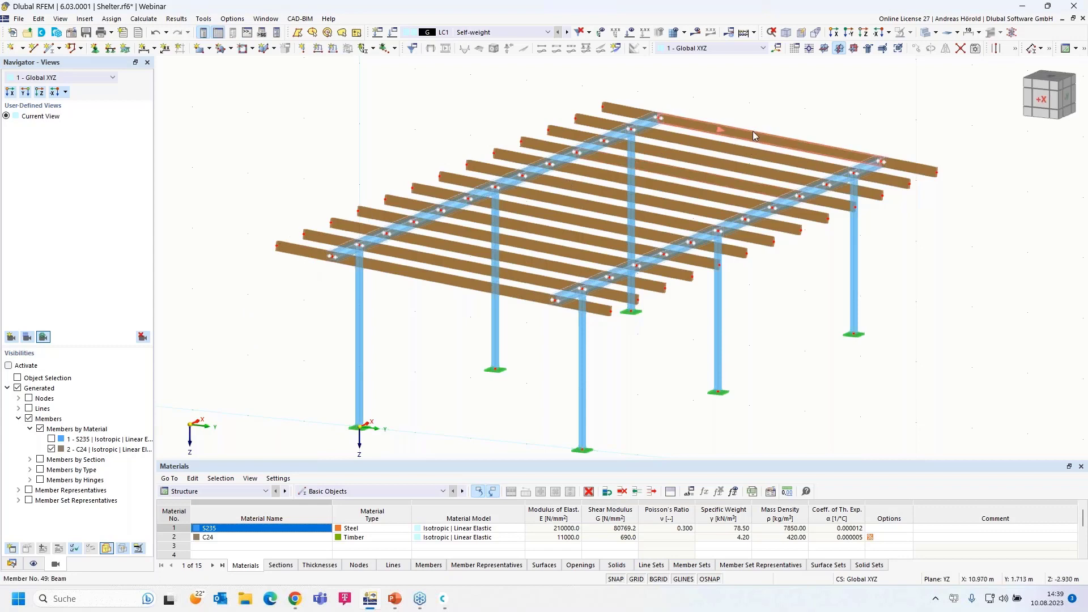
pyautogui.moveTo(752, 131)
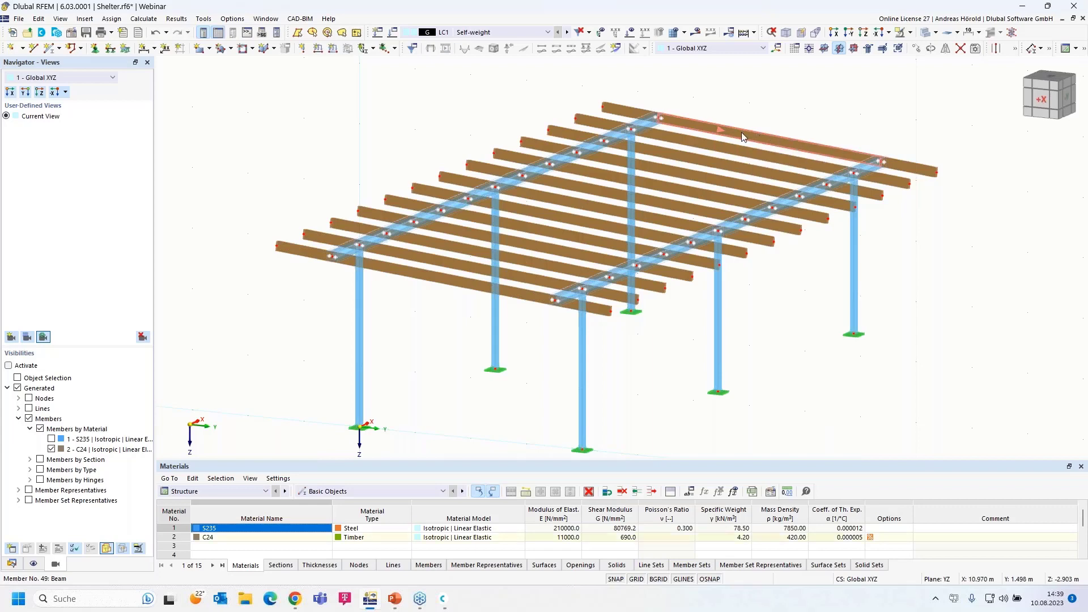
pyautogui.click(726, 145)
# Add beam 52 to the selection and give beams 49 and 52 one undivided 'On Member' node each
pyautogui.rightClick(509, 289)
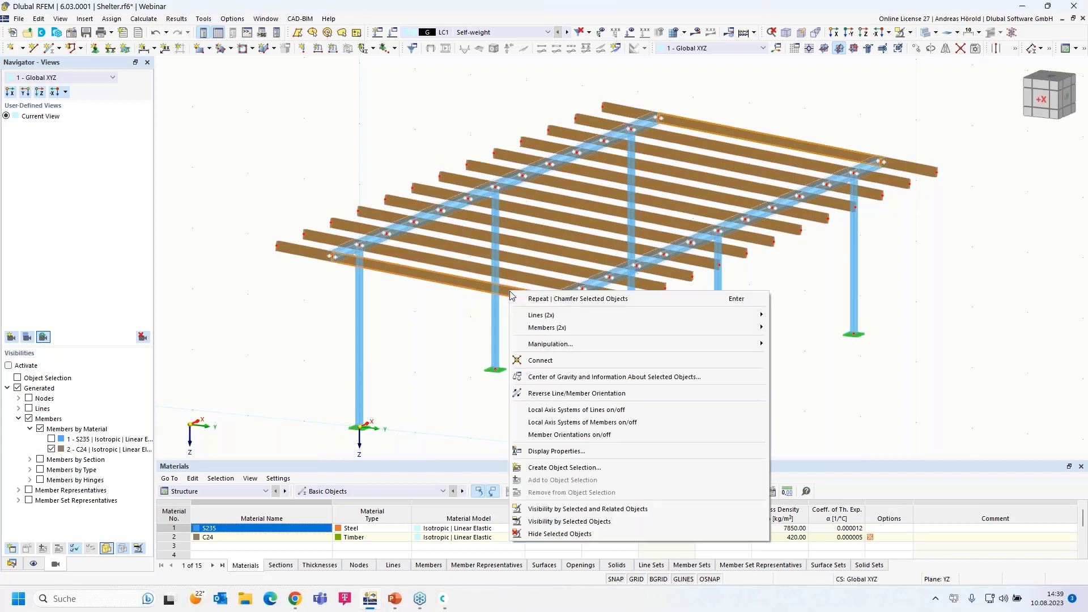
pyautogui.moveTo(600, 331)
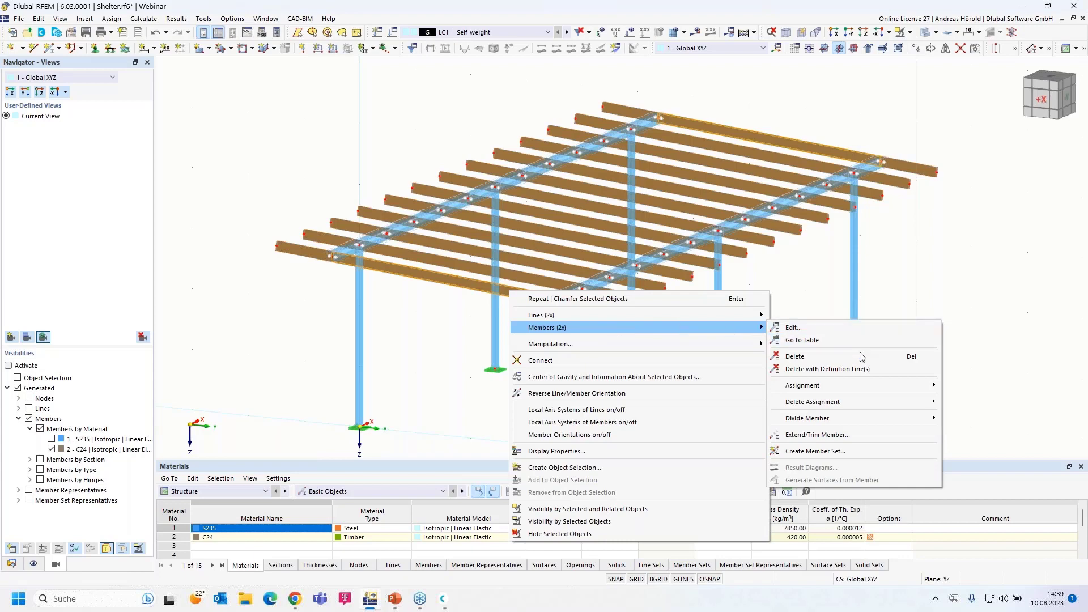
pyautogui.moveTo(845, 419)
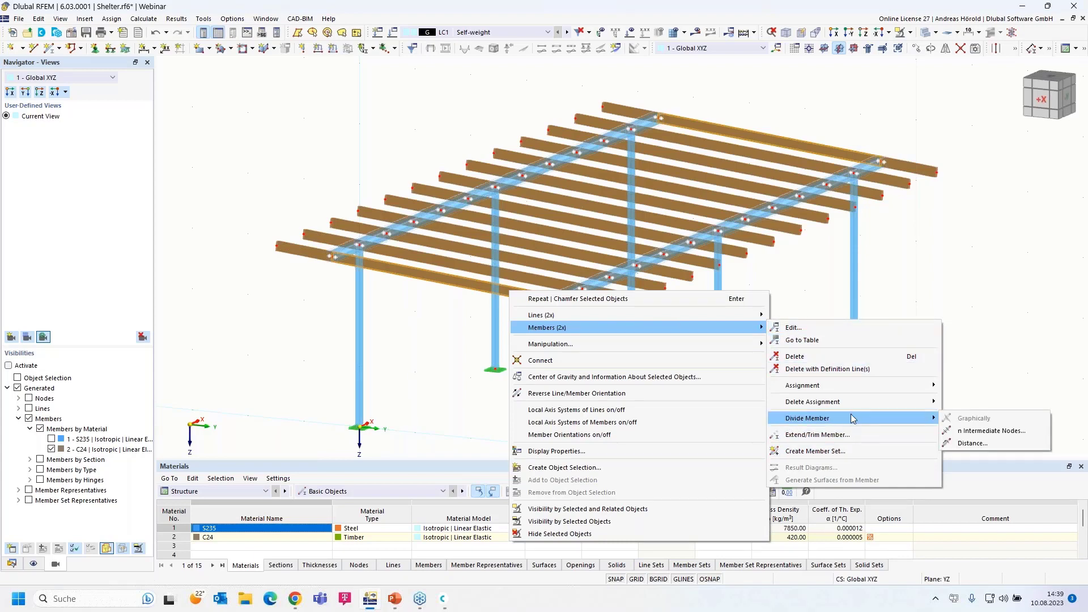
pyautogui.click(998, 431)
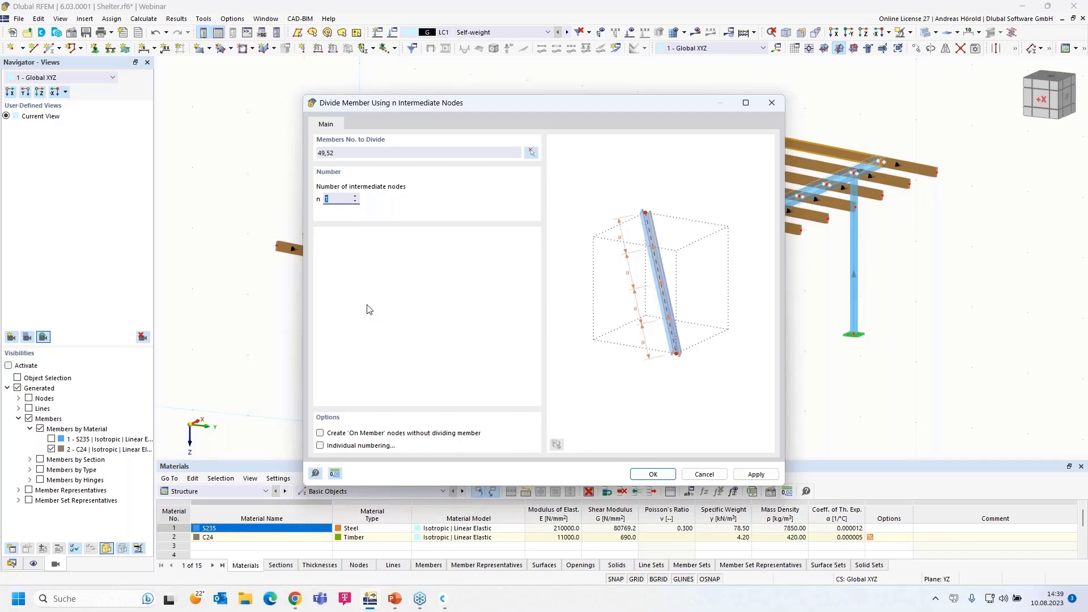
pyautogui.click(321, 434)
pyautogui.click(653, 474)
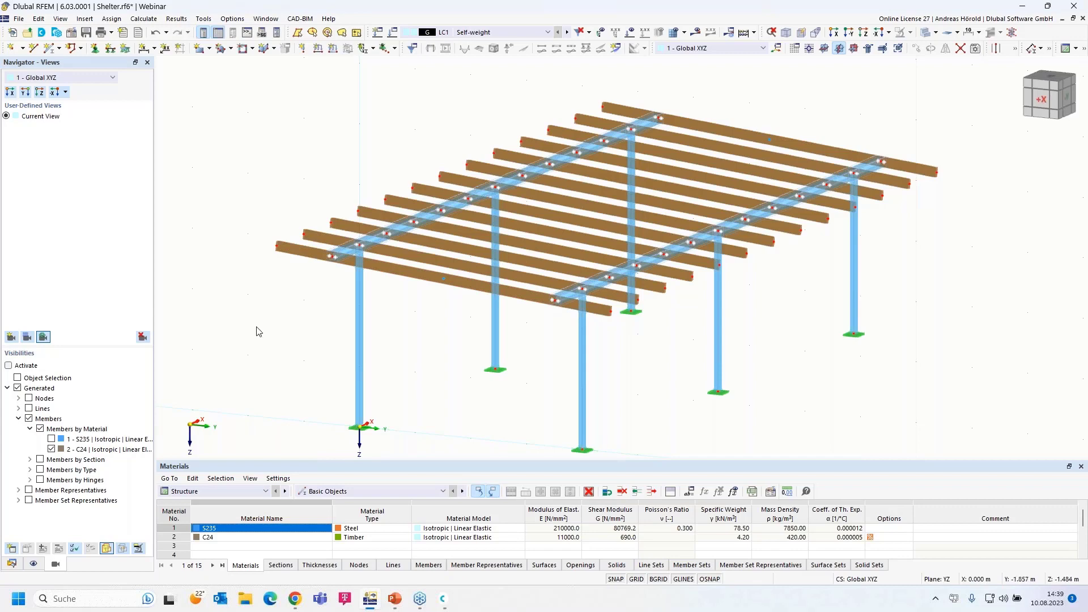
# Open Load Cases & Combinations for the active load case LC1 Self-weight
pyautogui.scroll(-1, 256, 331)
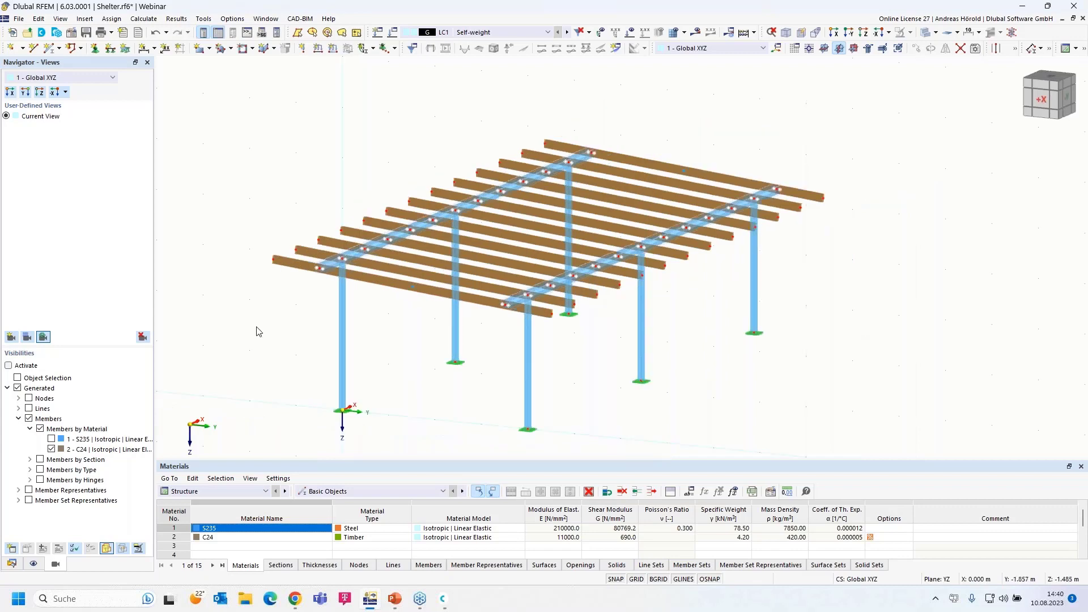
pyautogui.scroll(1, 256, 331)
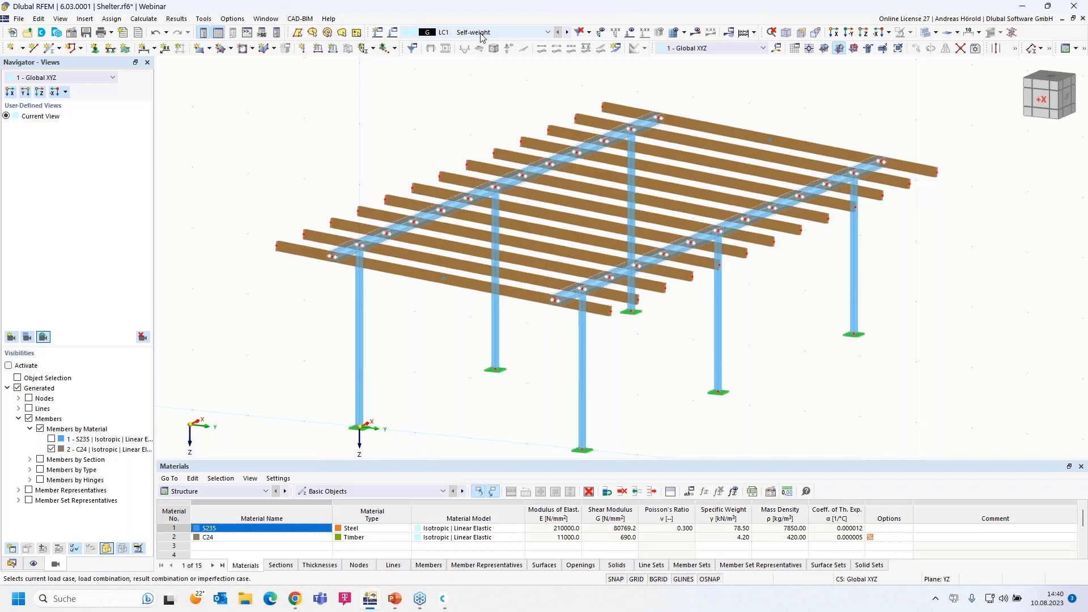
pyautogui.click(393, 33)
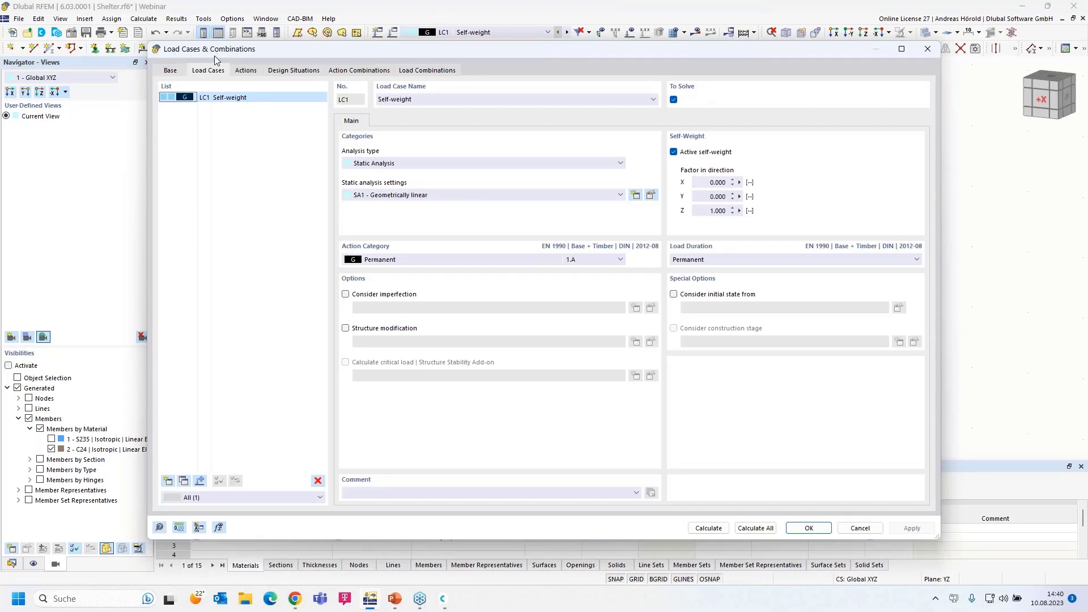
# On the Base tab, keep EN 1990 | Base + Timber as the standard group
pyautogui.click(170, 71)
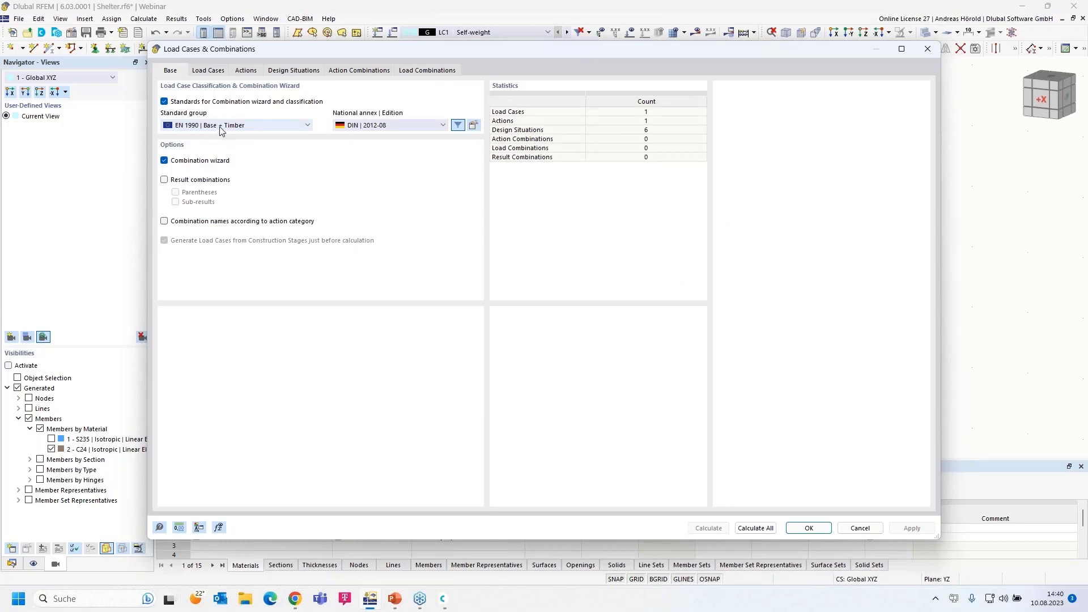
pyautogui.click(238, 126)
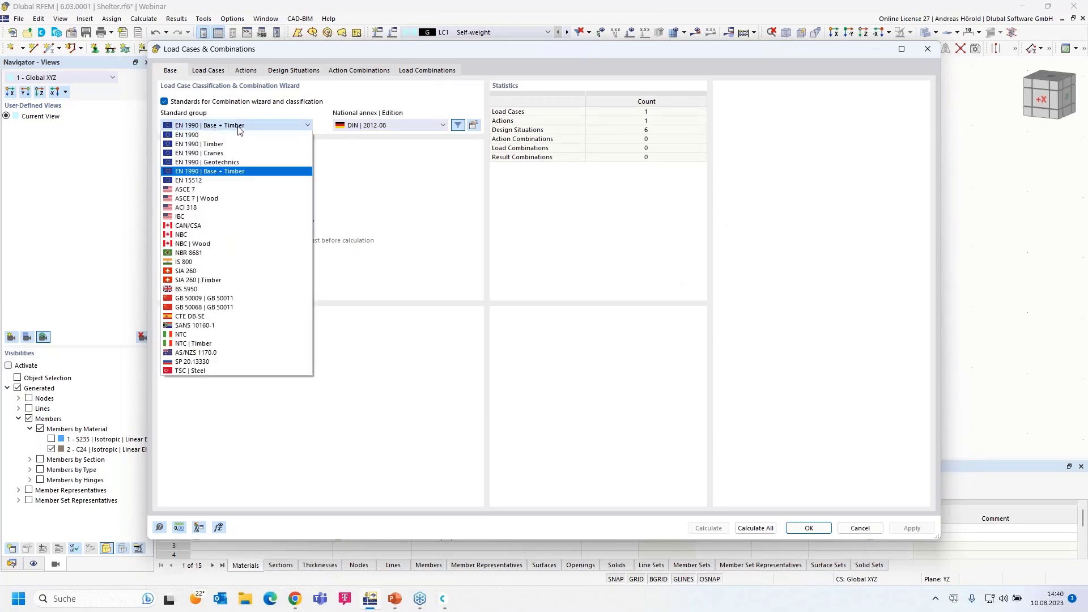
pyautogui.click(244, 126)
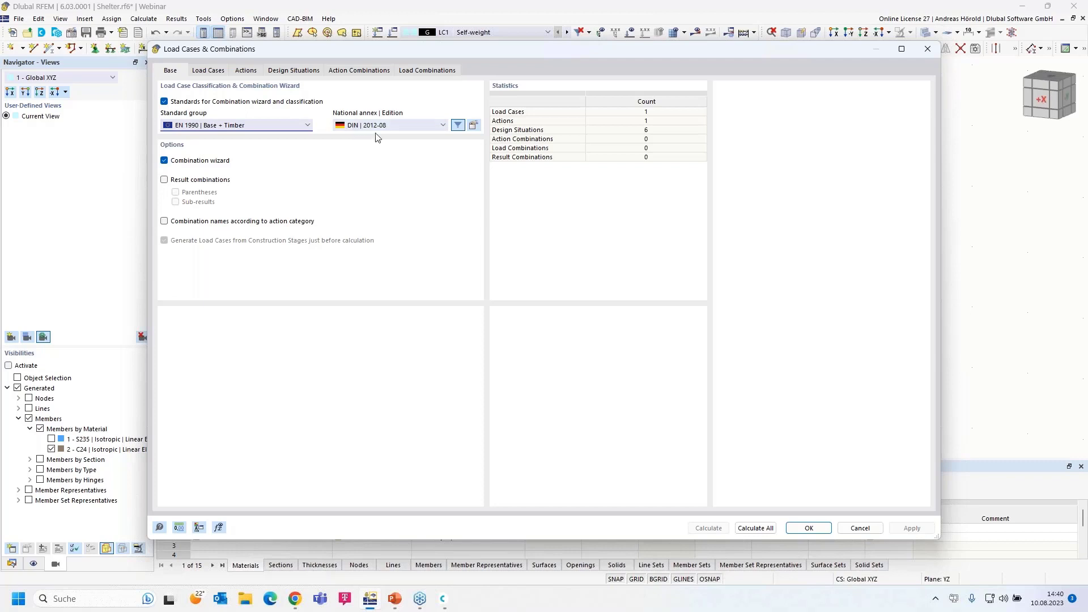
# Set the national annex deformation coefficient k_def to 0.8
pyautogui.click(473, 125)
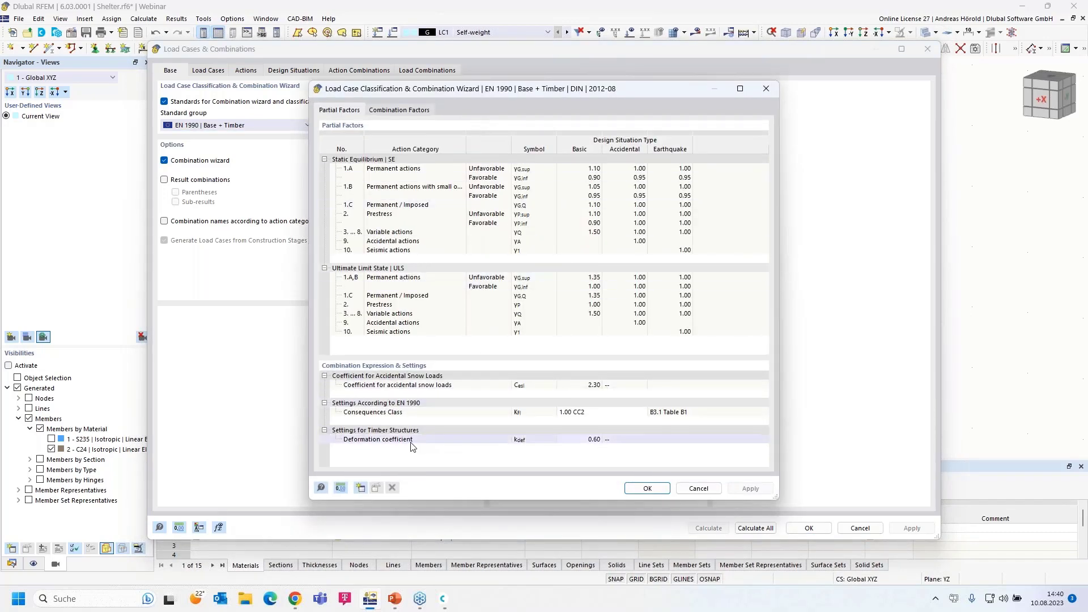
pyautogui.click(583, 440)
pyautogui.click(598, 440)
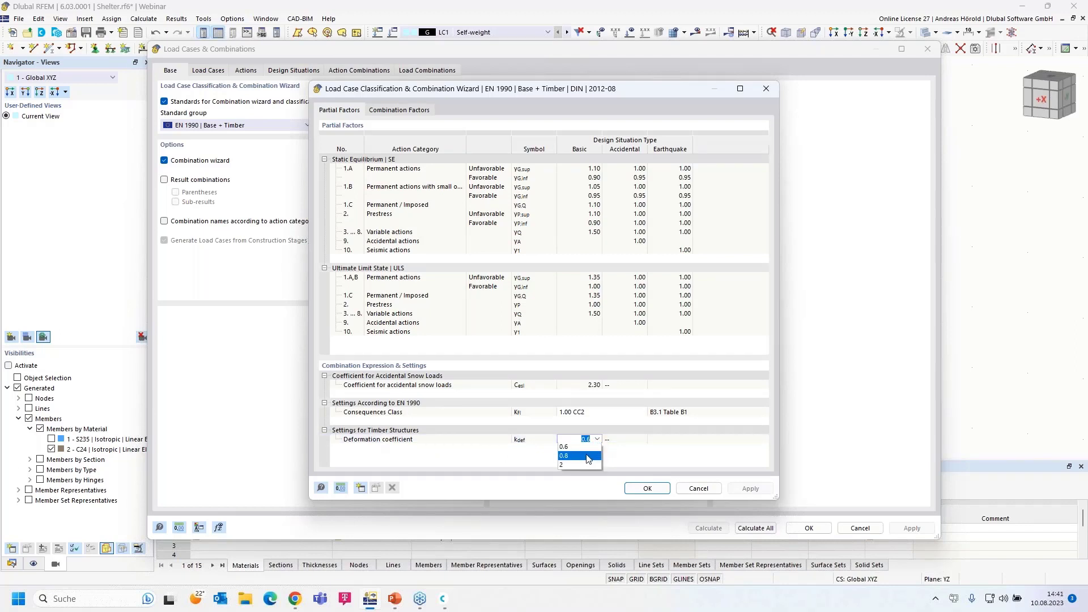
pyautogui.click(587, 456)
pyautogui.click(647, 489)
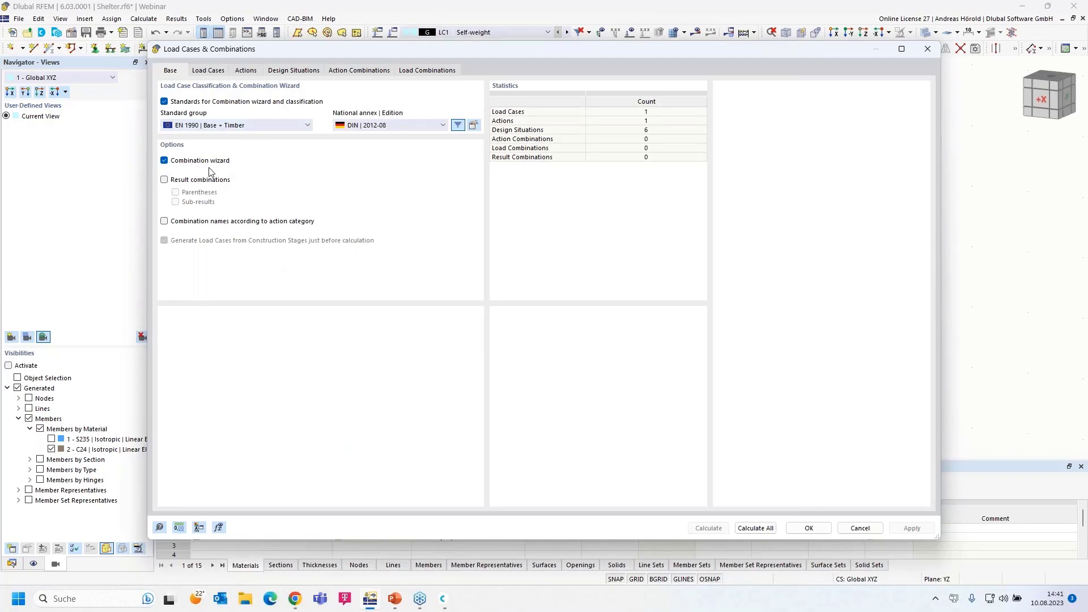
# Confirm LC1 Self-weight's action category as Permanent and close the load case settings
pyautogui.click(209, 70)
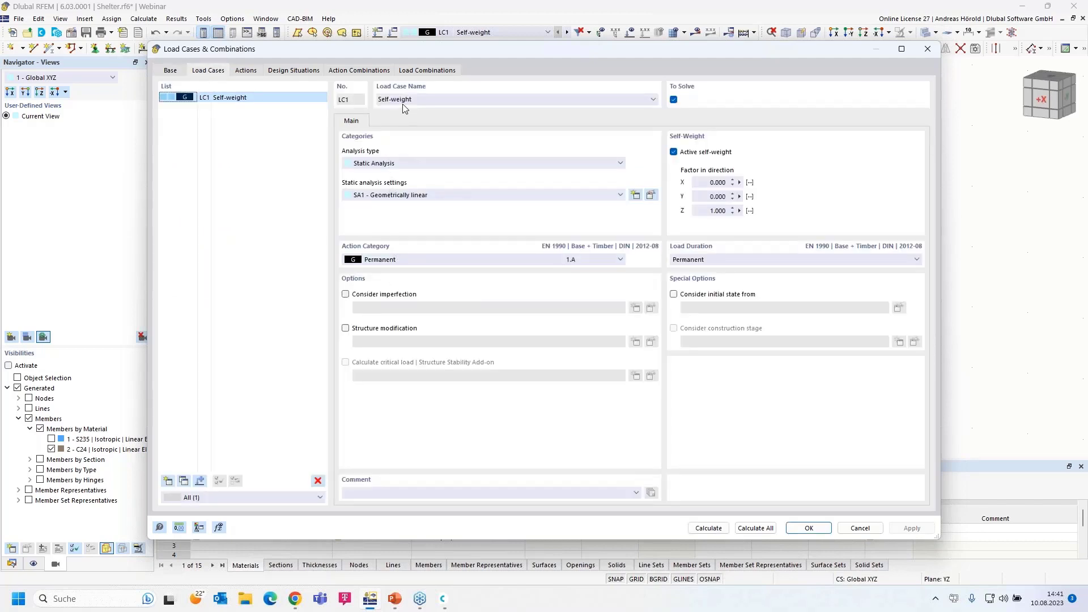
pyautogui.click(399, 259)
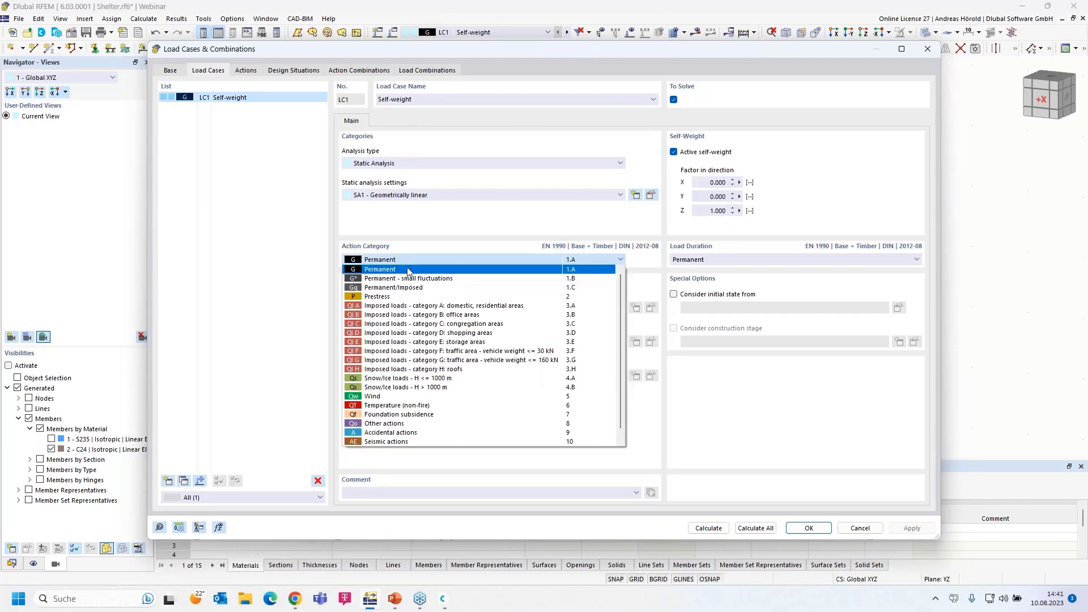
pyautogui.click(406, 268)
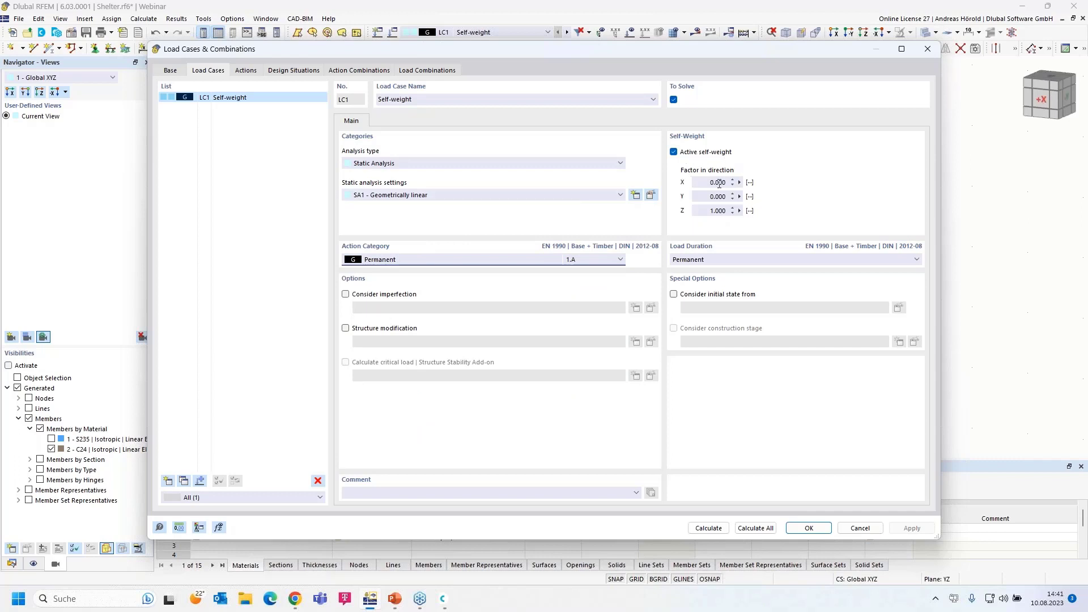
pyautogui.click(811, 528)
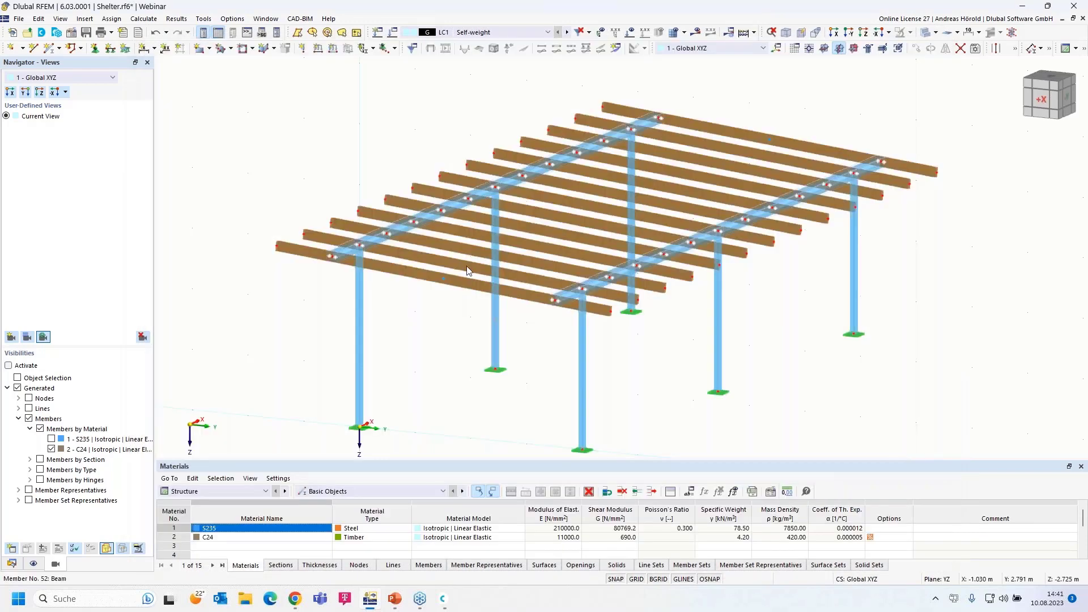
# Launch the Member Loads from Area Load wizard dialog via Insert > Load Wizards
pyautogui.click(84, 19)
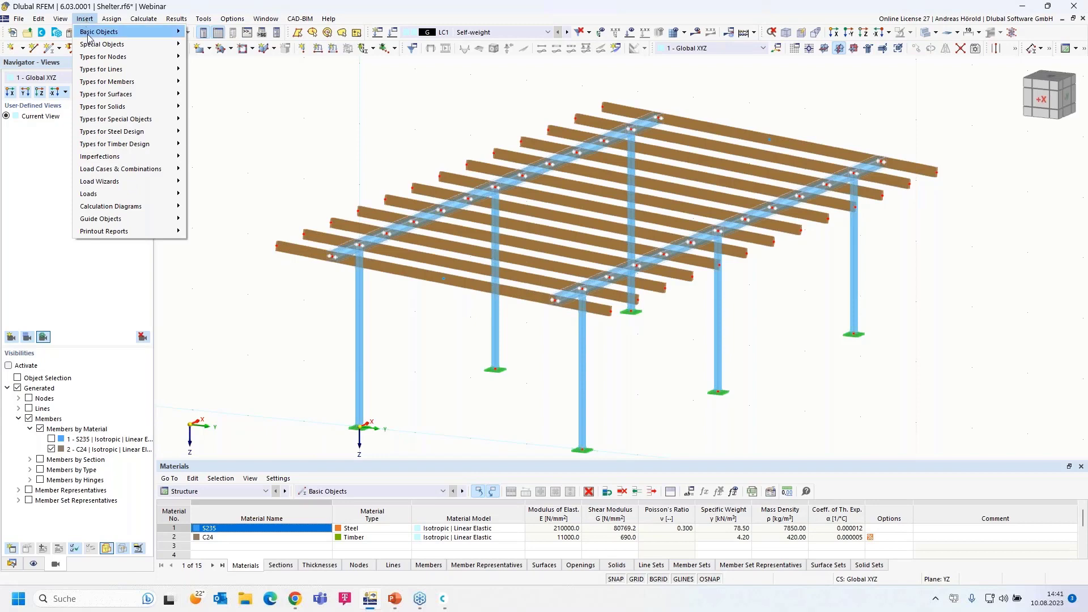
pyautogui.moveTo(106, 182)
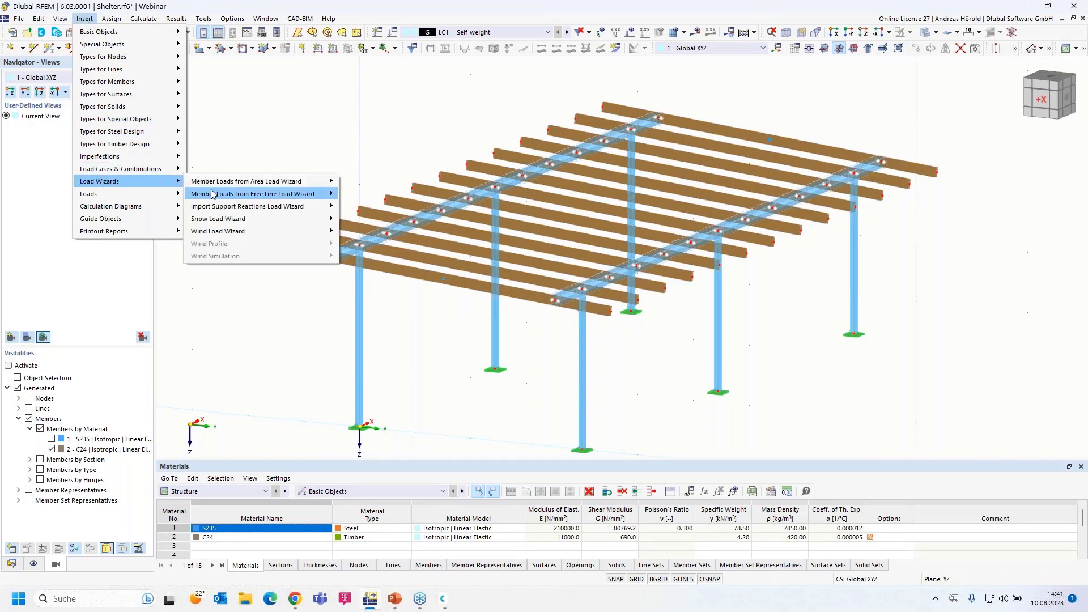
pyautogui.moveTo(291, 186)
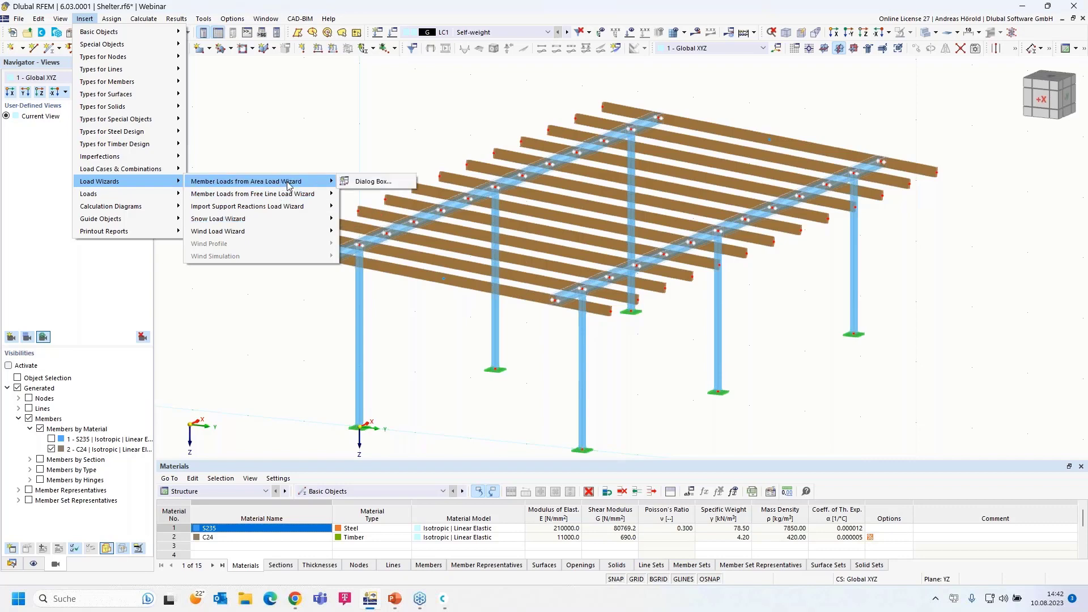
pyautogui.click(382, 181)
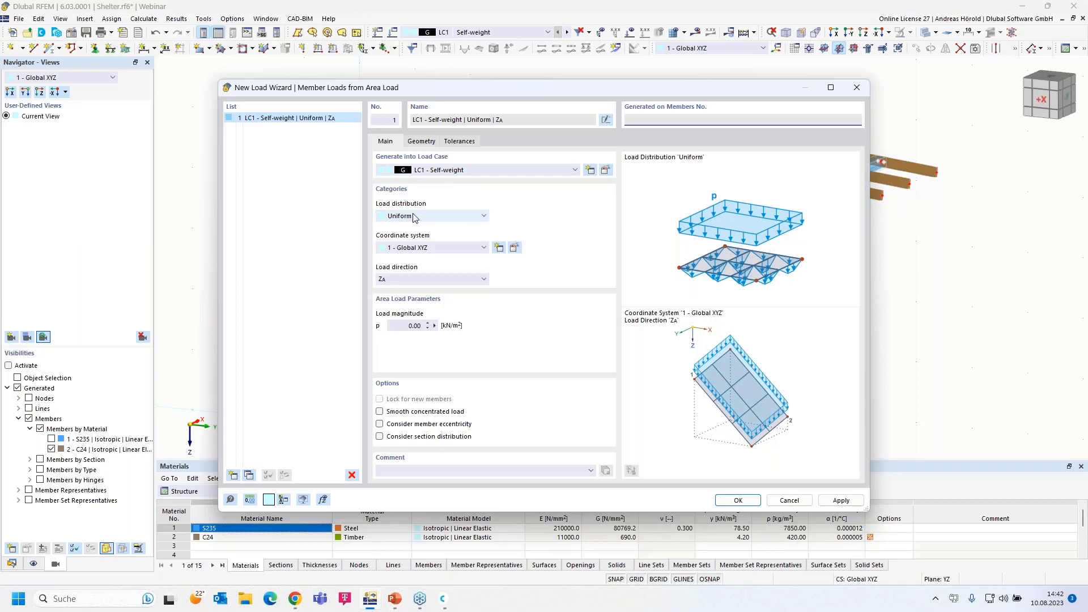
# Keep Uniform distribution and ZA direction, and enter 0.25 kN/m² as load magnitude p
pyautogui.click(427, 218)
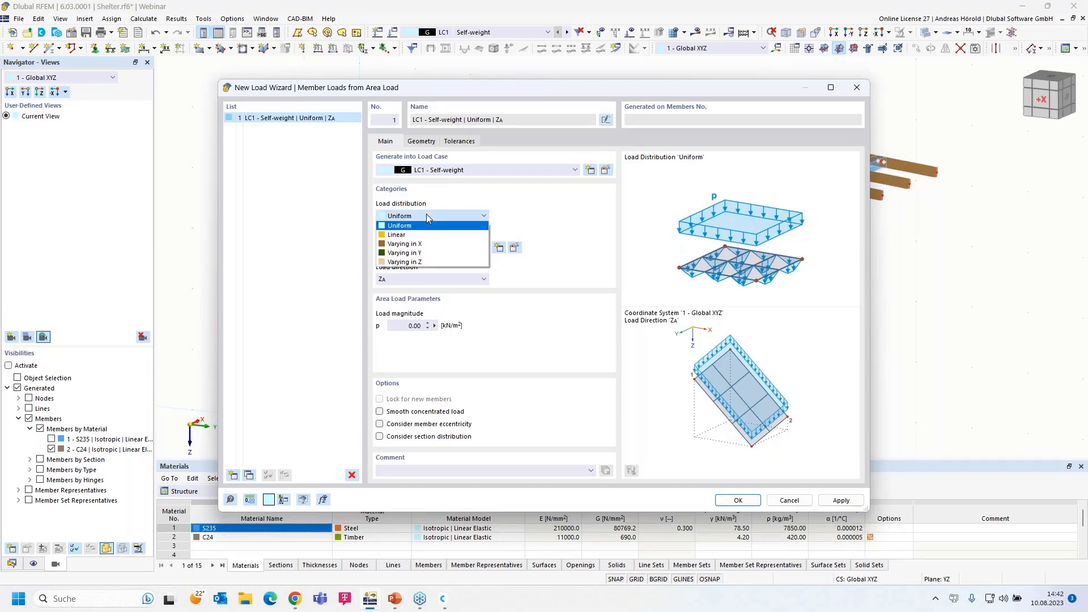
pyautogui.click(426, 214)
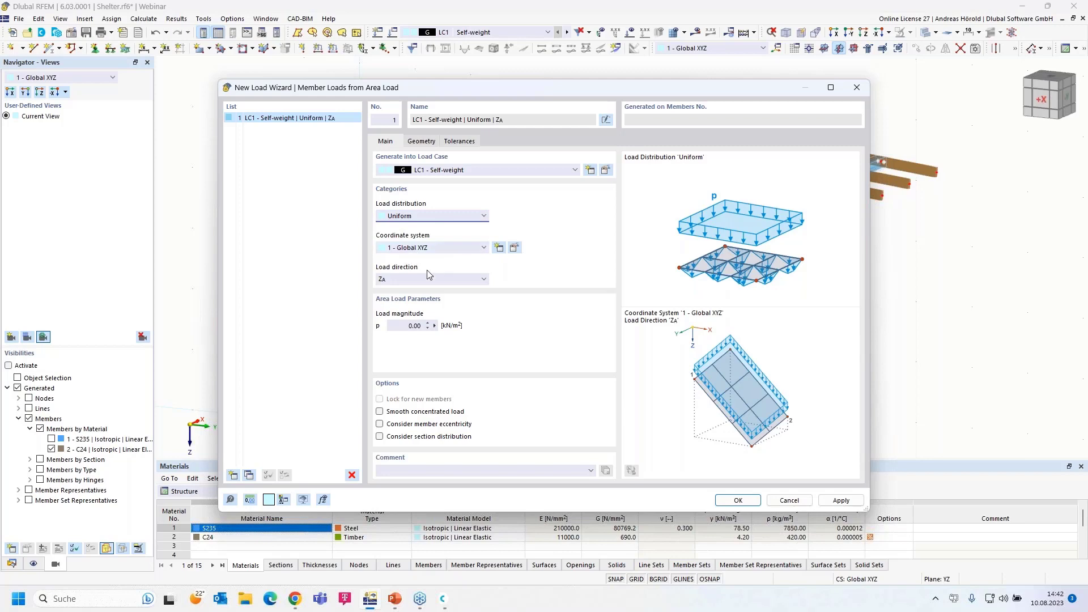
pyautogui.click(398, 280)
pyautogui.click(398, 280)
pyautogui.click(416, 325)
pyautogui.write('0.25')
# On the Geometry tab, pick corner nodes 71, 69, 70 and 72 for the load area
pyautogui.click(421, 141)
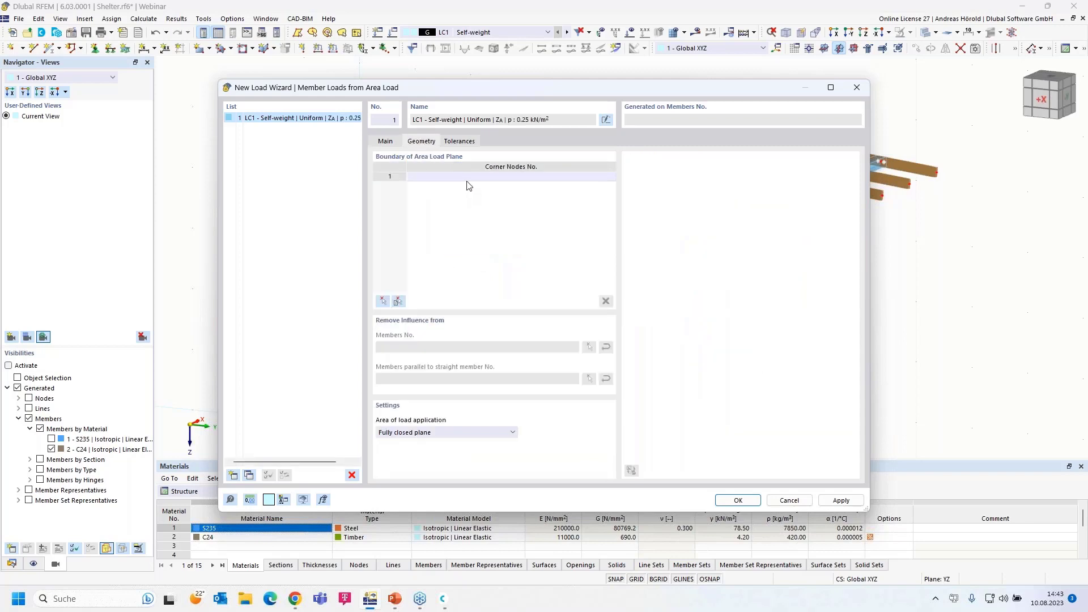
pyautogui.click(382, 301)
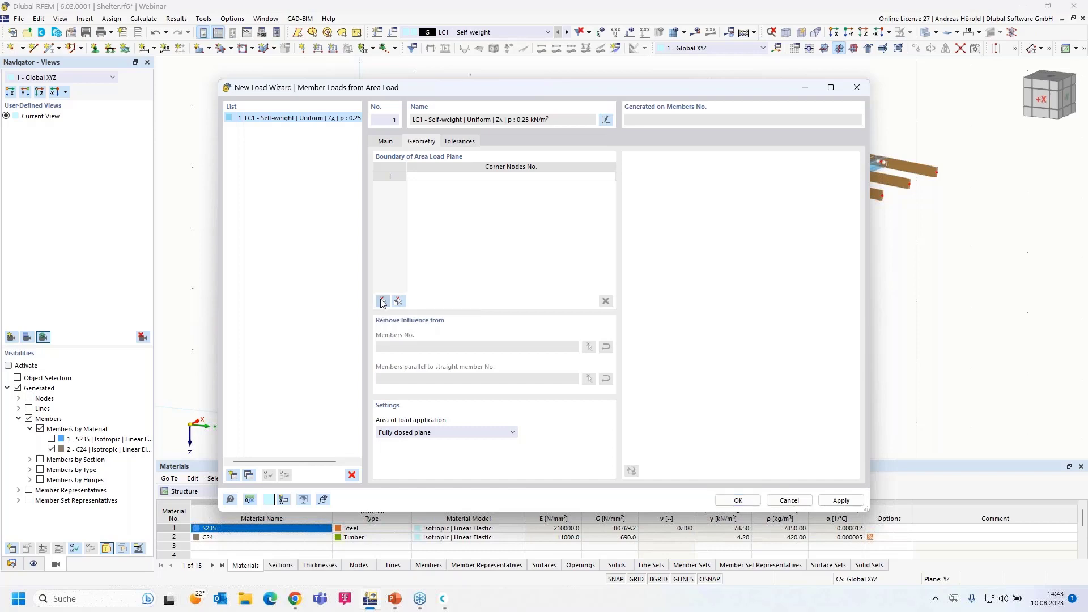
pyautogui.click(275, 247)
pyautogui.click(602, 105)
pyautogui.click(943, 177)
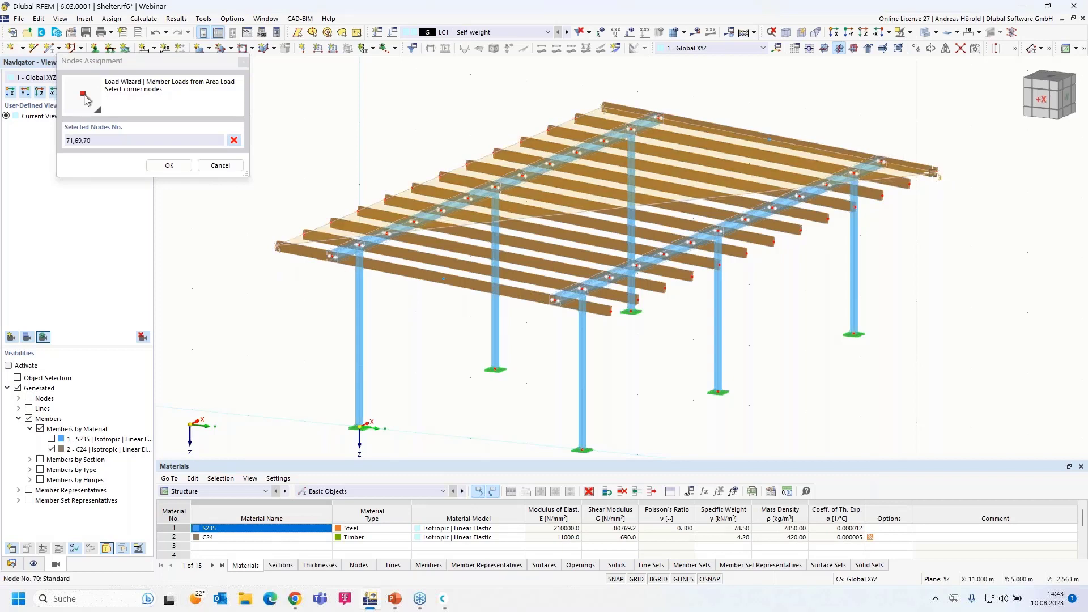
pyautogui.click(609, 311)
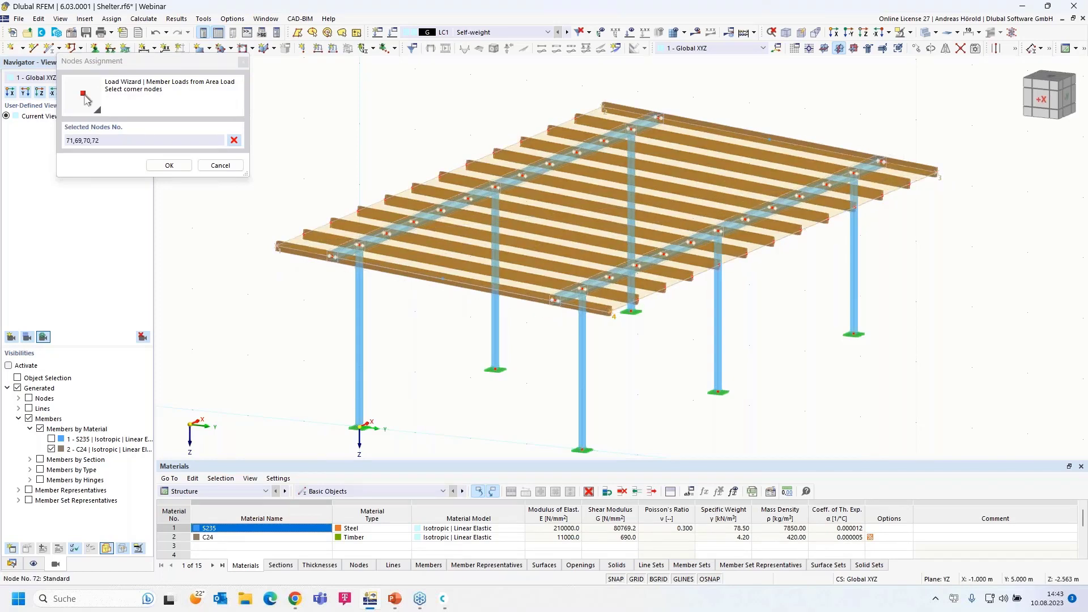
pyautogui.click(277, 247)
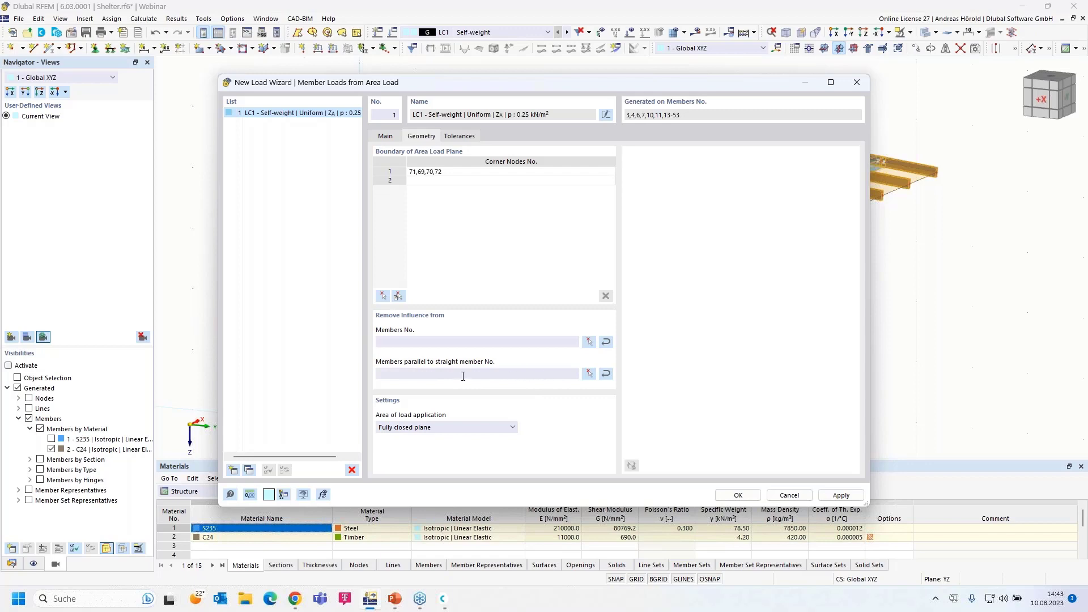
# Exclude members parallel to member 4 from receiving the load
pyautogui.click(588, 373)
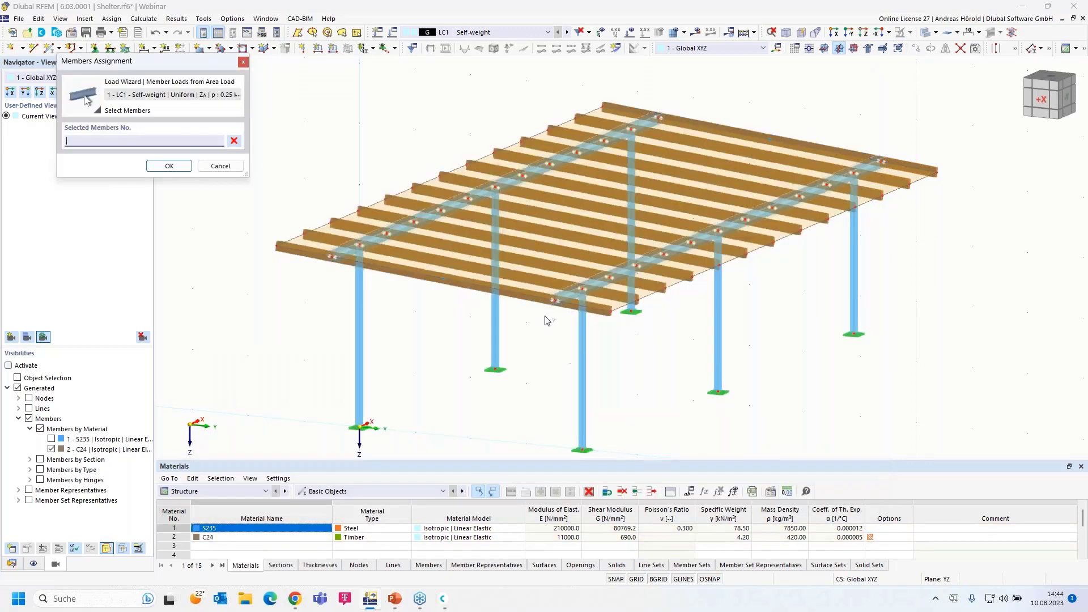
pyautogui.click(481, 190)
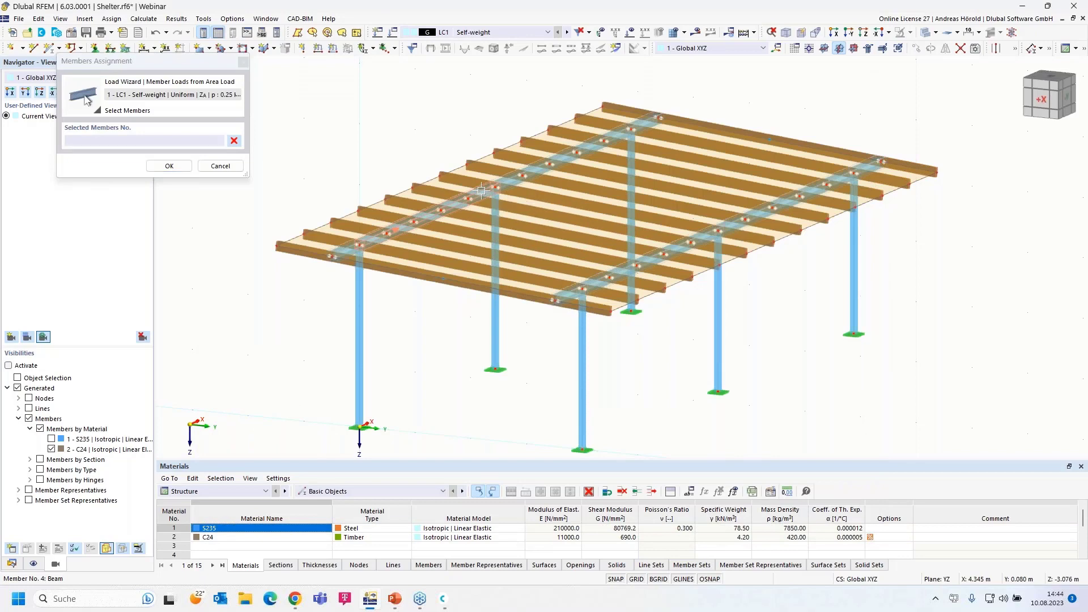
pyautogui.click(170, 166)
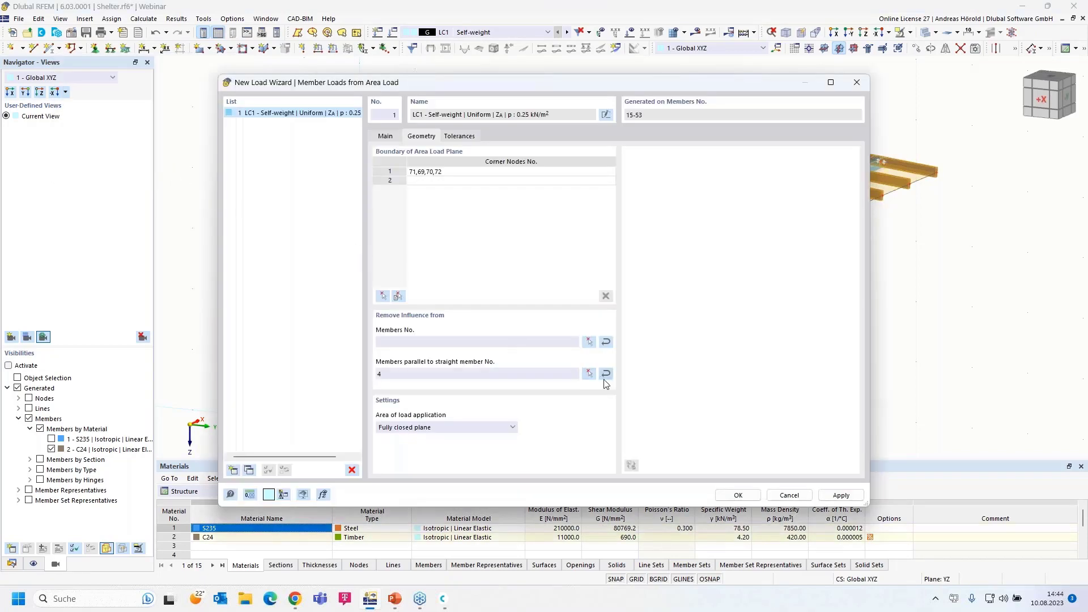
# Generate the area load and display it separately as 0.125 and 0.250 kN/m member loads
pyautogui.click(739, 496)
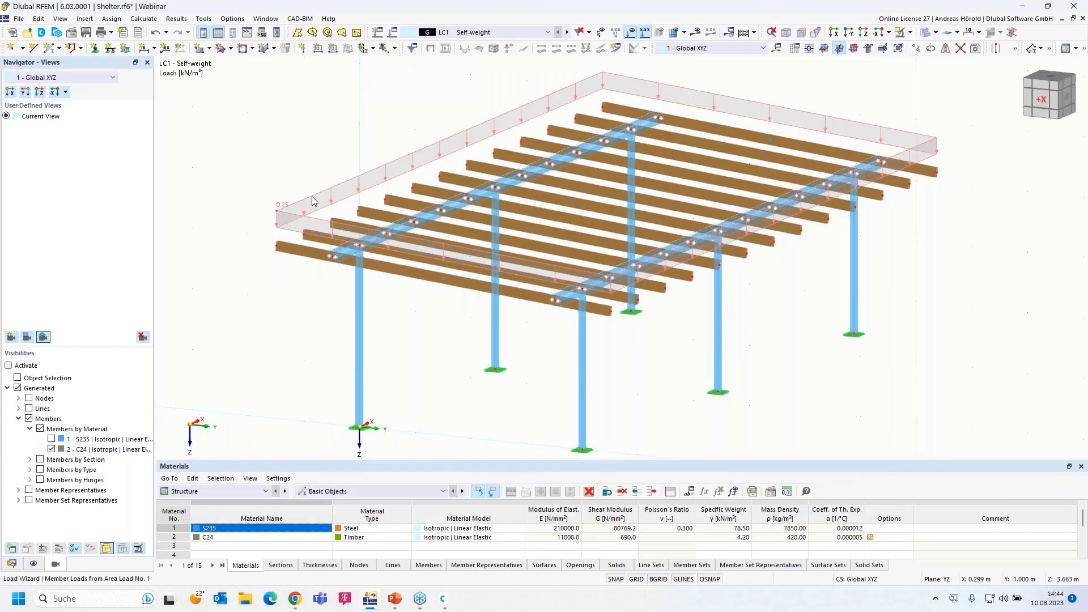
pyautogui.rightClick(312, 197)
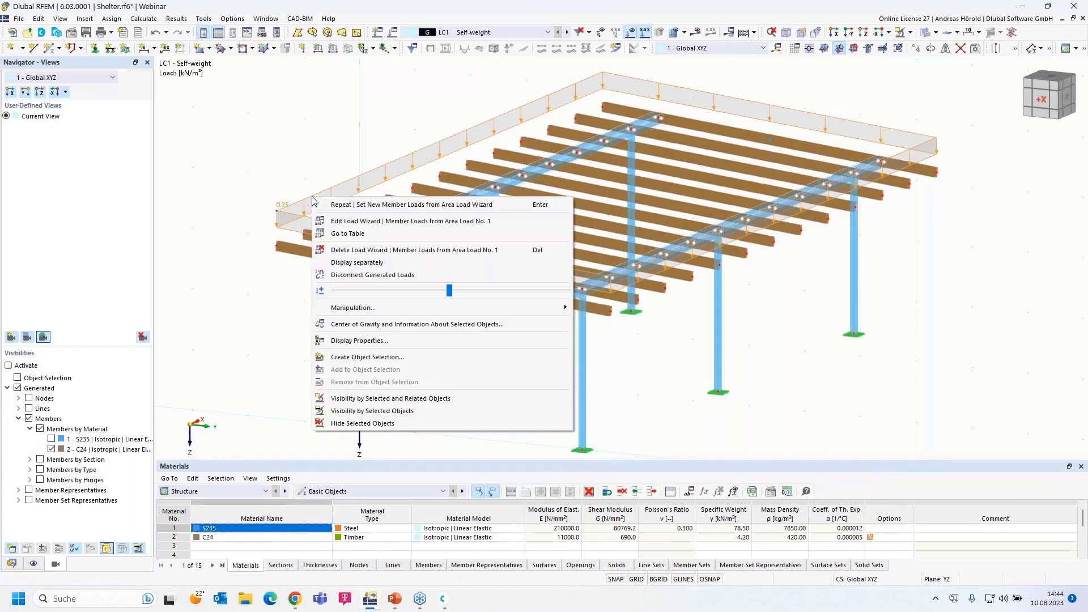
pyautogui.click(384, 264)
pyautogui.scroll(5, 301, 241)
pyautogui.scroll(-5, 400, 248)
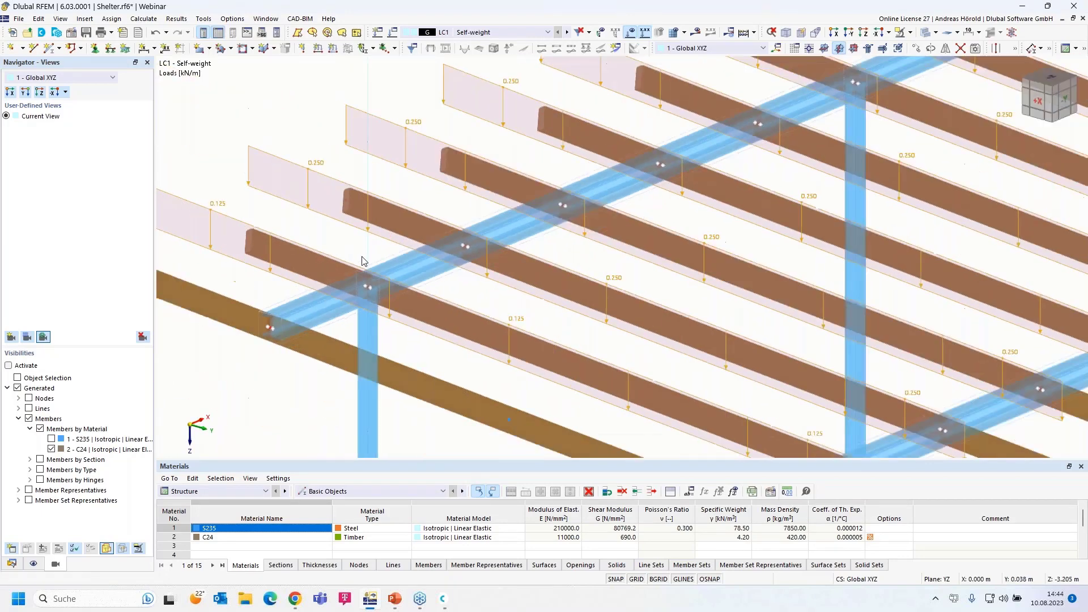
pyautogui.scroll(-3, 274, 238)
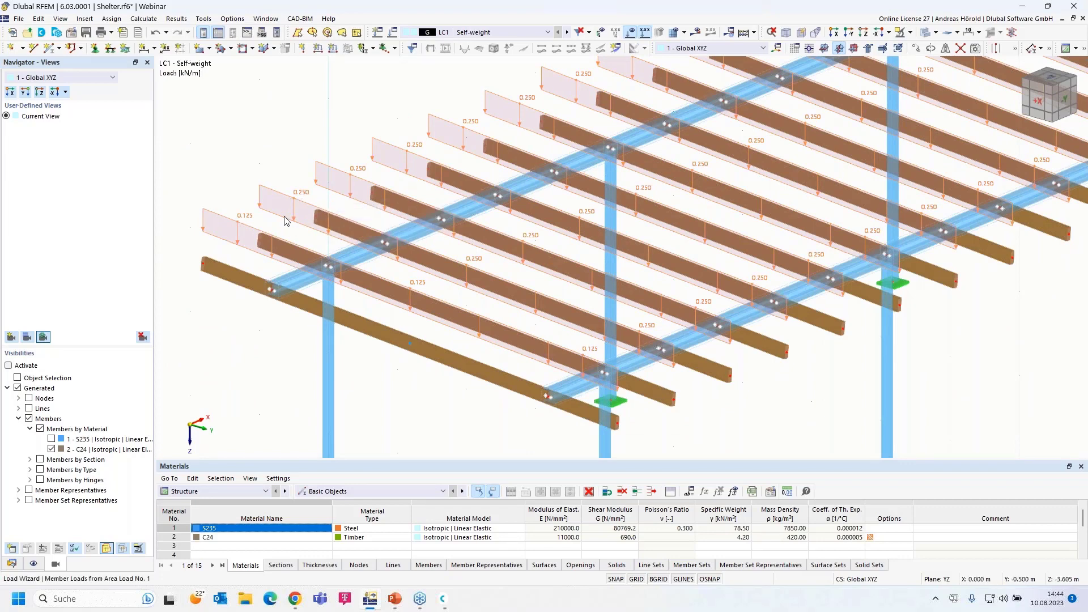
pyautogui.scroll(-2, 243, 241)
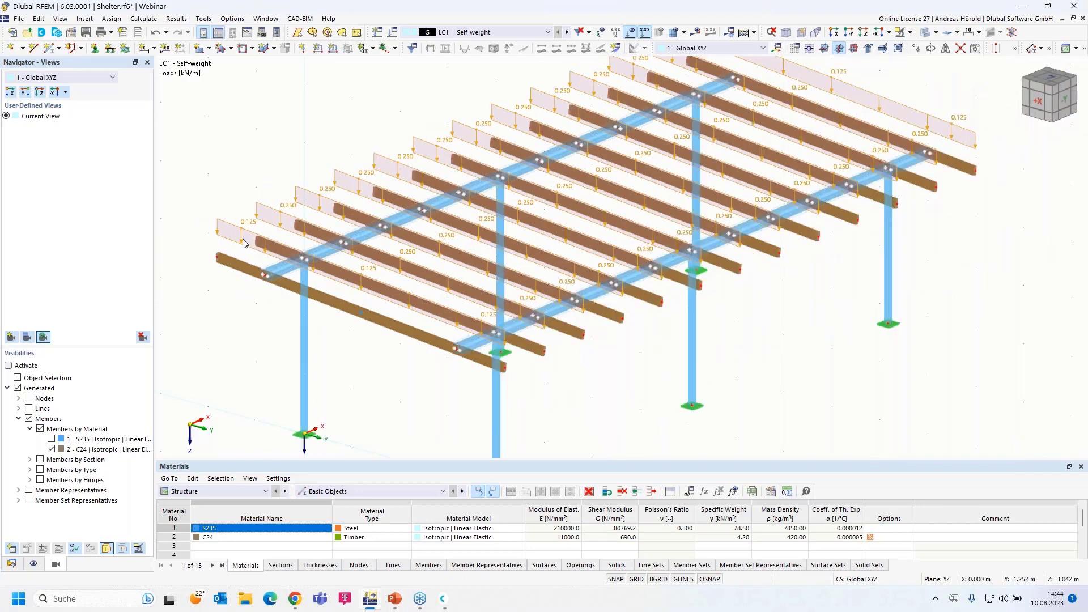
pyautogui.scroll(1, 240, 236)
# Switch the generated load back to one combined area load display
pyautogui.keyDown('ctrl'); pyautogui.moveTo(700, 430); pyautogui.dragTo(743, 416, button='middle'); pyautogui.keyUp('ctrl')
pyautogui.rightClick(349, 252)
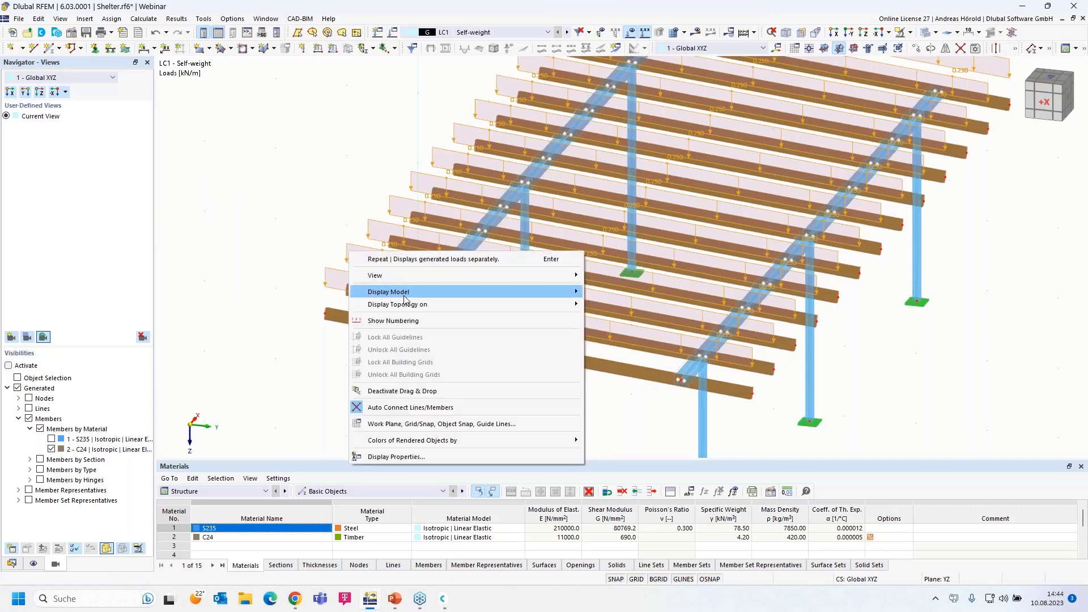
pyautogui.click(330, 268)
pyautogui.rightClick(331, 272)
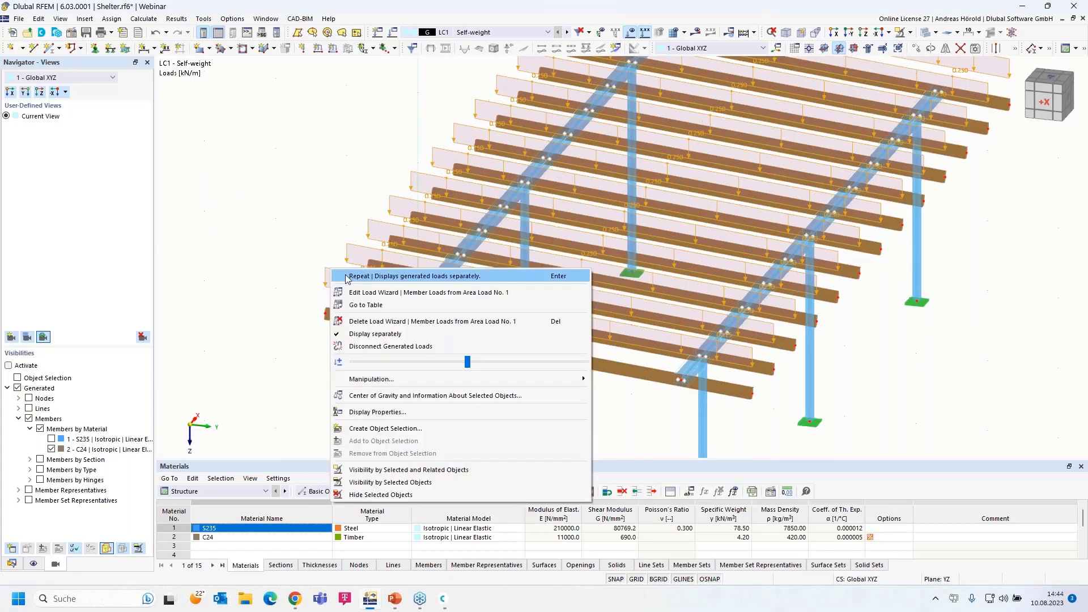
pyautogui.click(395, 339)
pyautogui.moveTo(489, 380); pyautogui.dragTo(447, 376, button='right')
pyautogui.click(278, 204)
pyautogui.rightClick(278, 204)
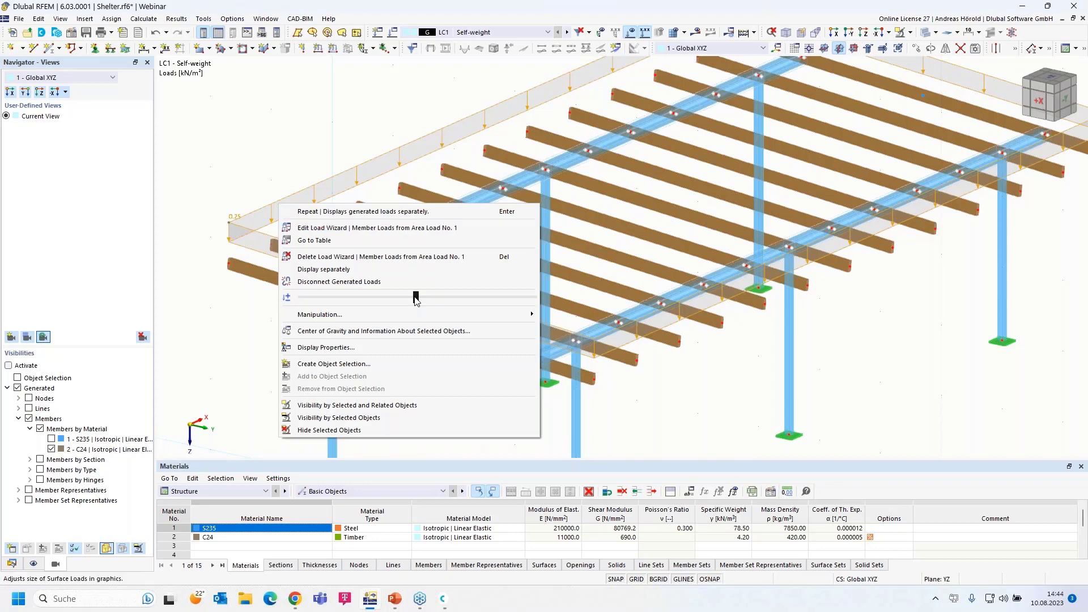
# Enlarge the load graphics, deselect the load, and frame the whole shelter
pyautogui.moveTo(416, 297)
pyautogui.mouseDown()
pyautogui.moveTo(527, 300)
pyautogui.moveTo(526, 312)
pyautogui.moveTo(416, 303)
pyautogui.mouseUp()
pyautogui.click(697, 397)
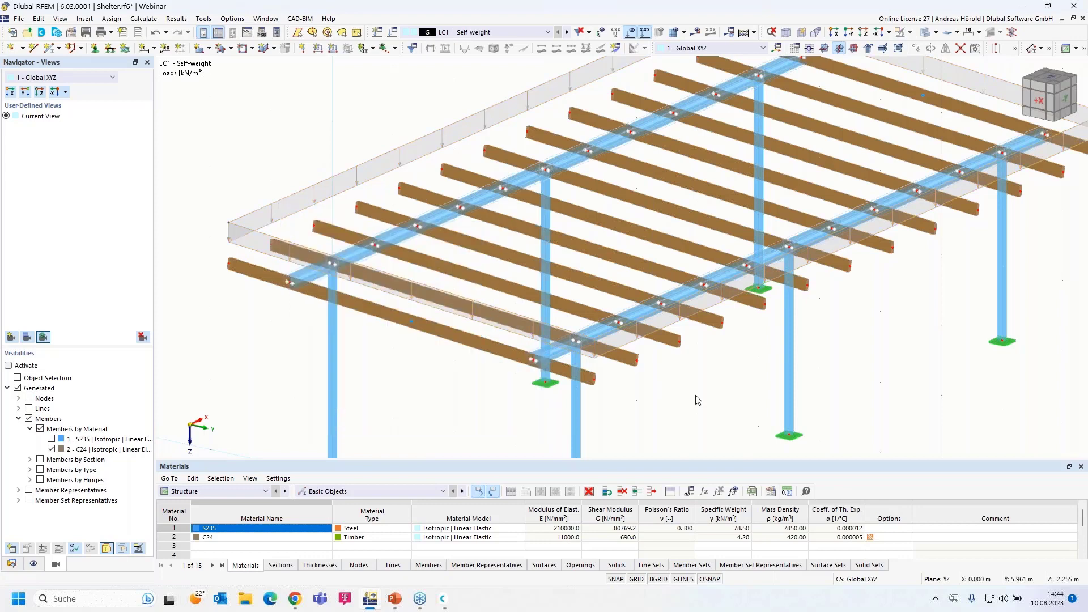
pyautogui.scroll(-1, 410, 356)
pyautogui.scroll(-2, 411, 355)
pyautogui.moveTo(410, 355); pyautogui.dragTo(376, 324, button='middle')
pyautogui.scroll(1, 333, 302)
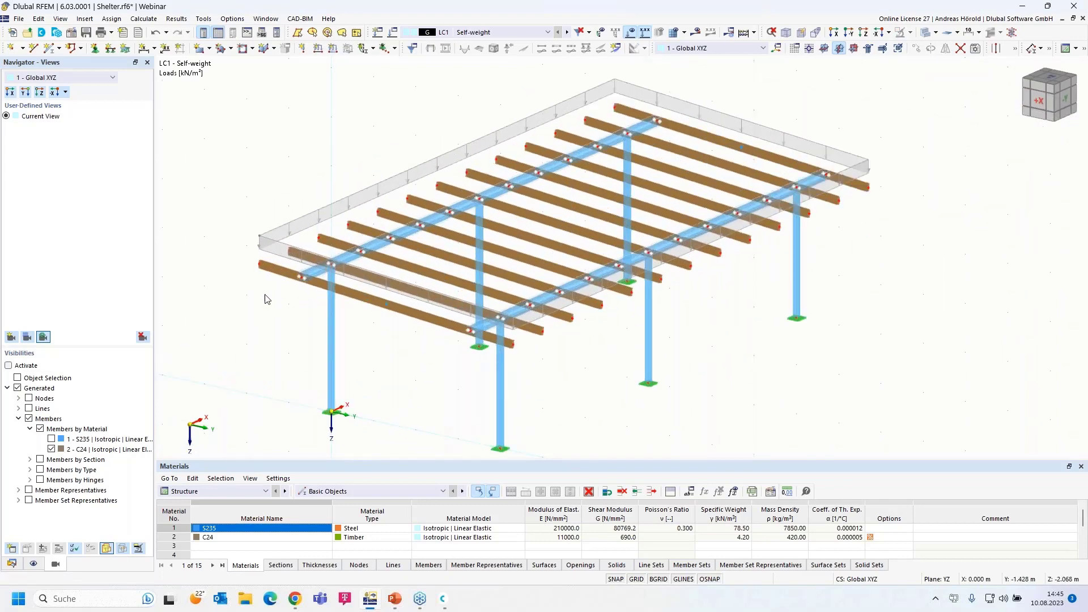
# Create load case LC2 Snow with action category Snow/Ice loads - H <= 1000 m
pyautogui.click(379, 32)
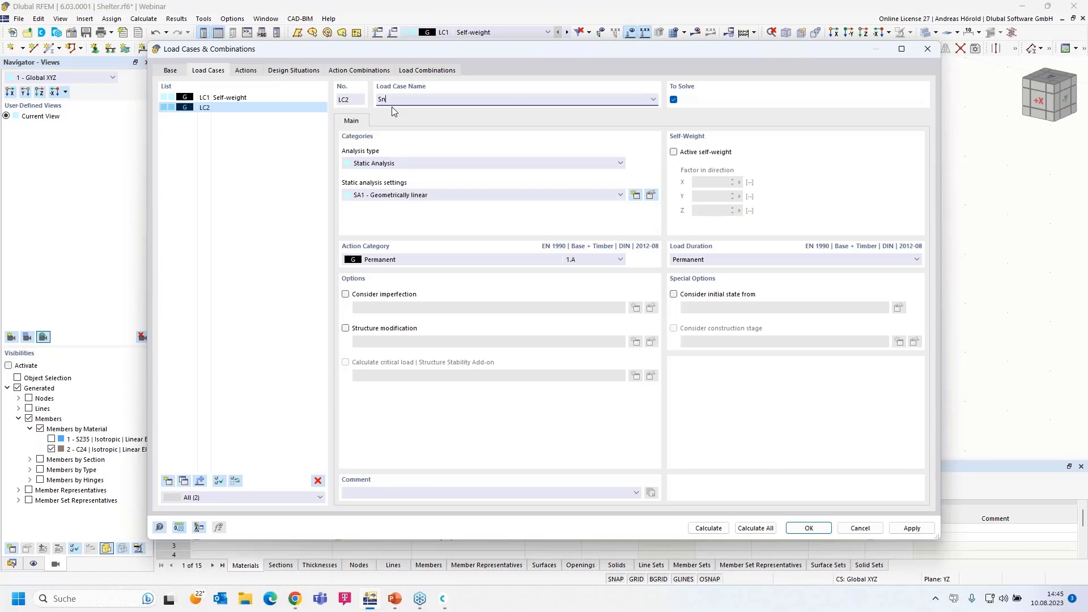
pyautogui.click(405, 263)
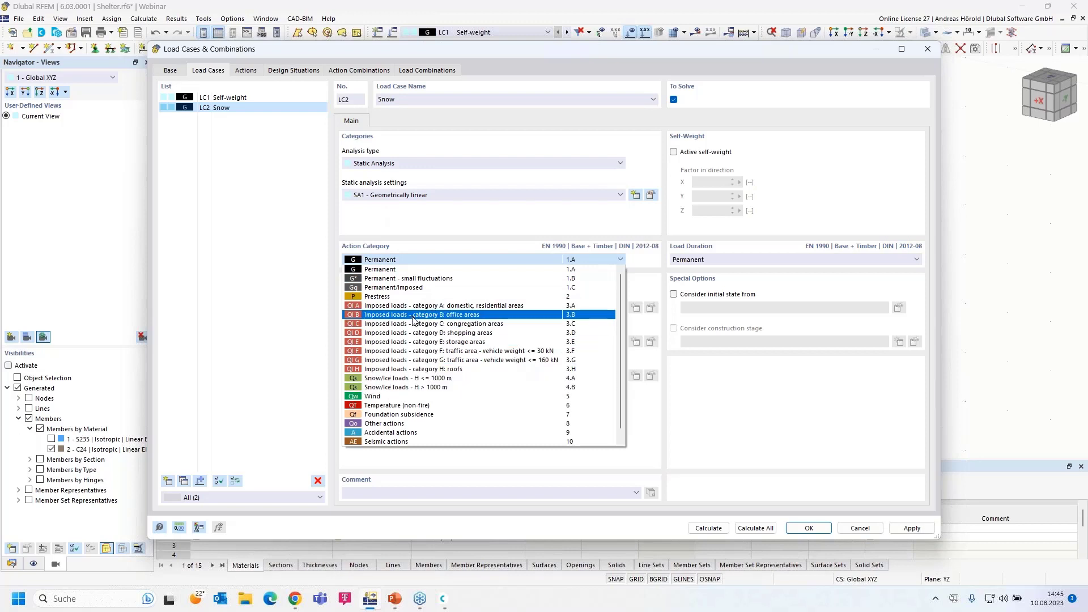
pyautogui.click(421, 378)
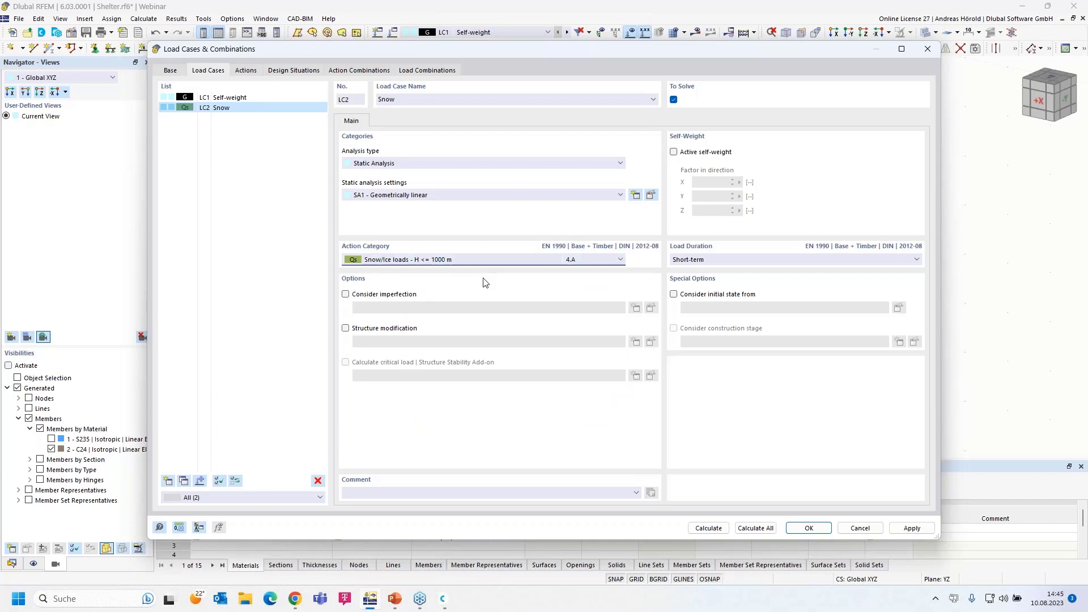
pyautogui.click(810, 528)
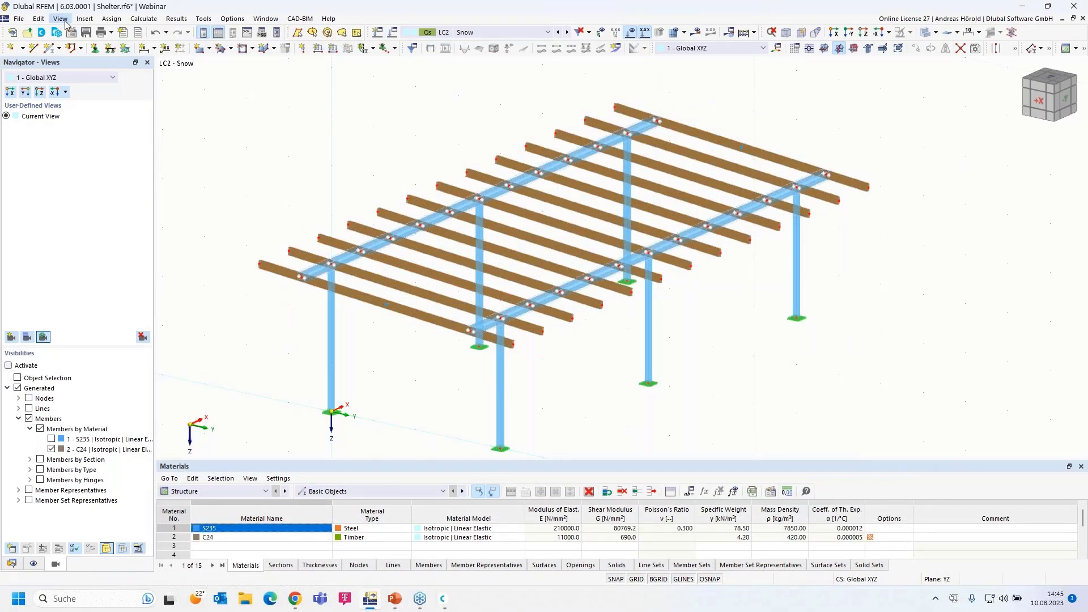
# Start a new snow load wizard with a Flat/Monopitch roof type
pyautogui.click(85, 20)
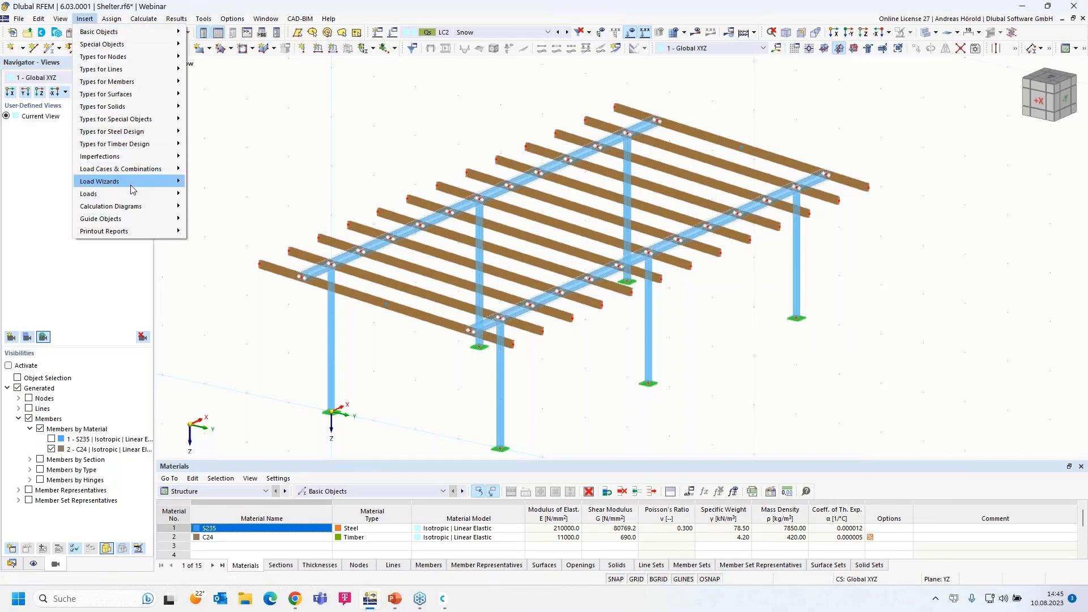
pyautogui.moveTo(134, 183)
pyautogui.moveTo(272, 219)
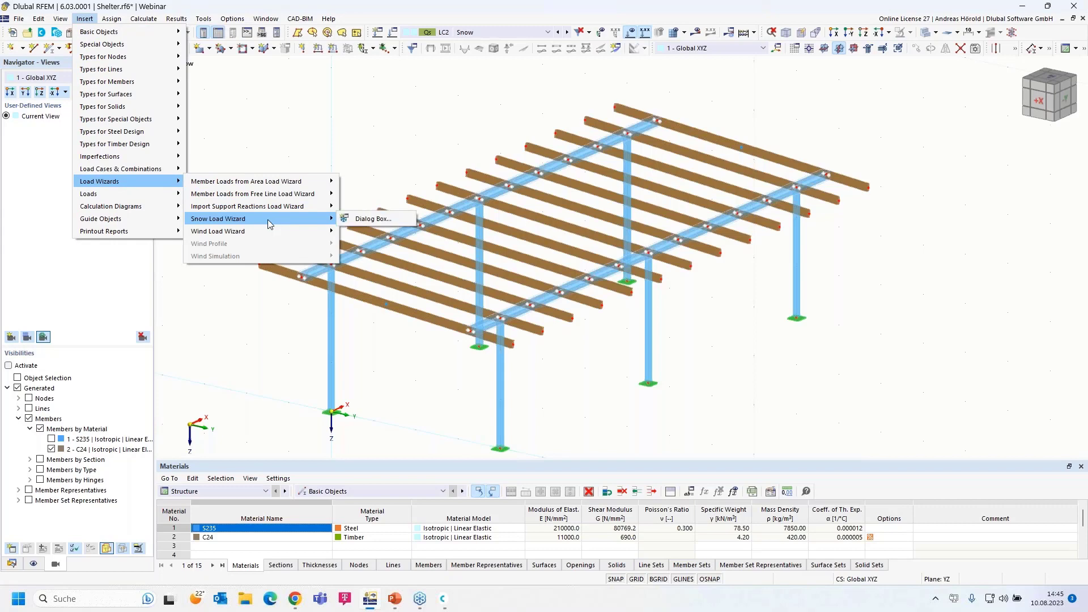
pyautogui.click(369, 219)
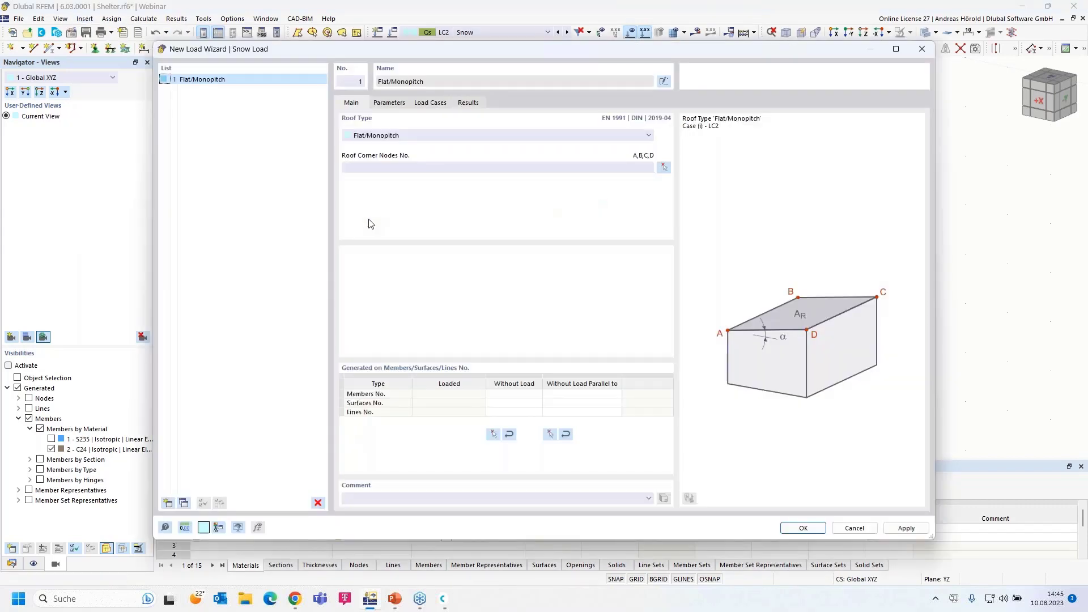
pyautogui.click(407, 136)
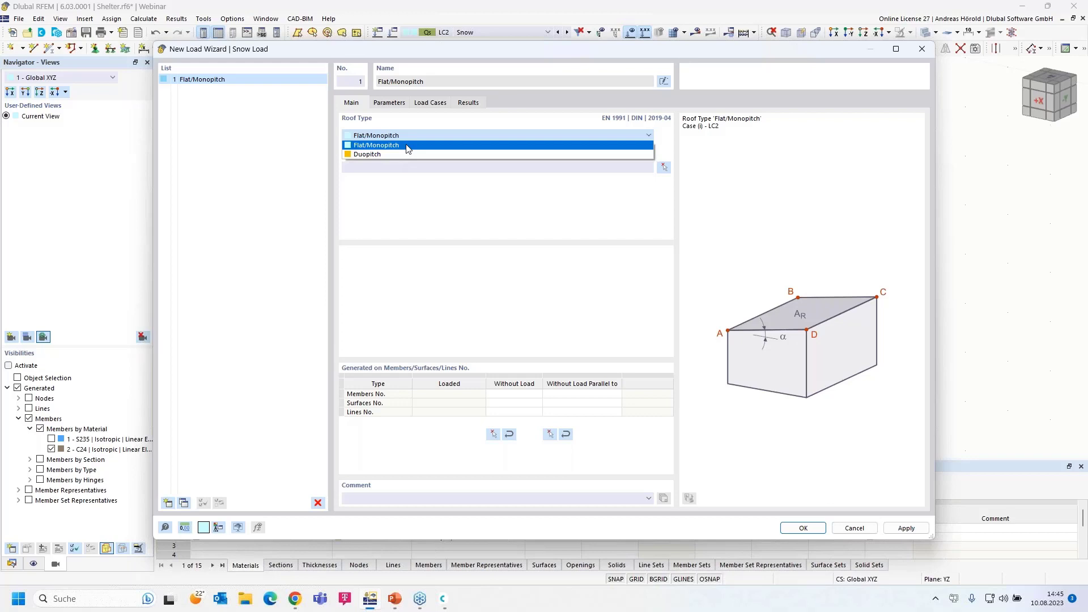
pyautogui.click(408, 145)
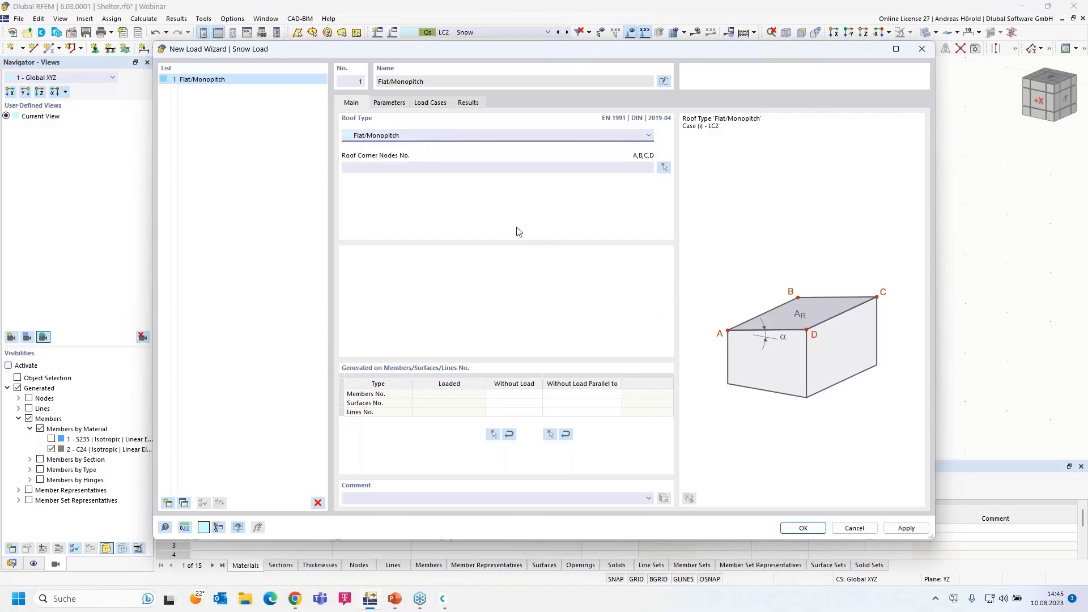
# Pick roof corner nodes 71, 69, 70 and 72, giving a 72.275 m², 5° roof
pyautogui.click(664, 167)
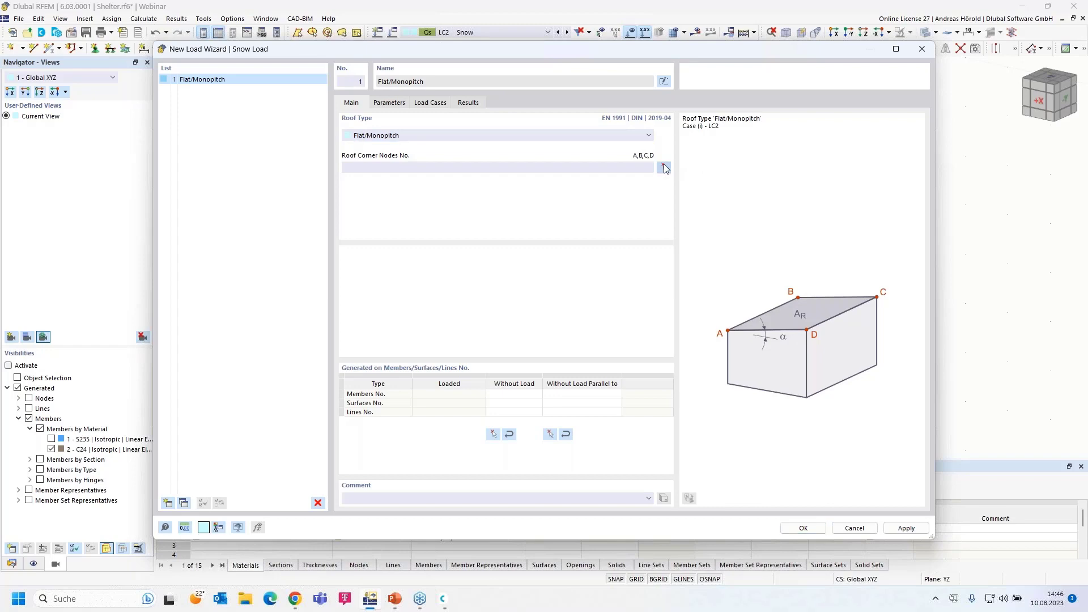
pyautogui.click(261, 265)
pyautogui.click(616, 108)
pyautogui.click(865, 186)
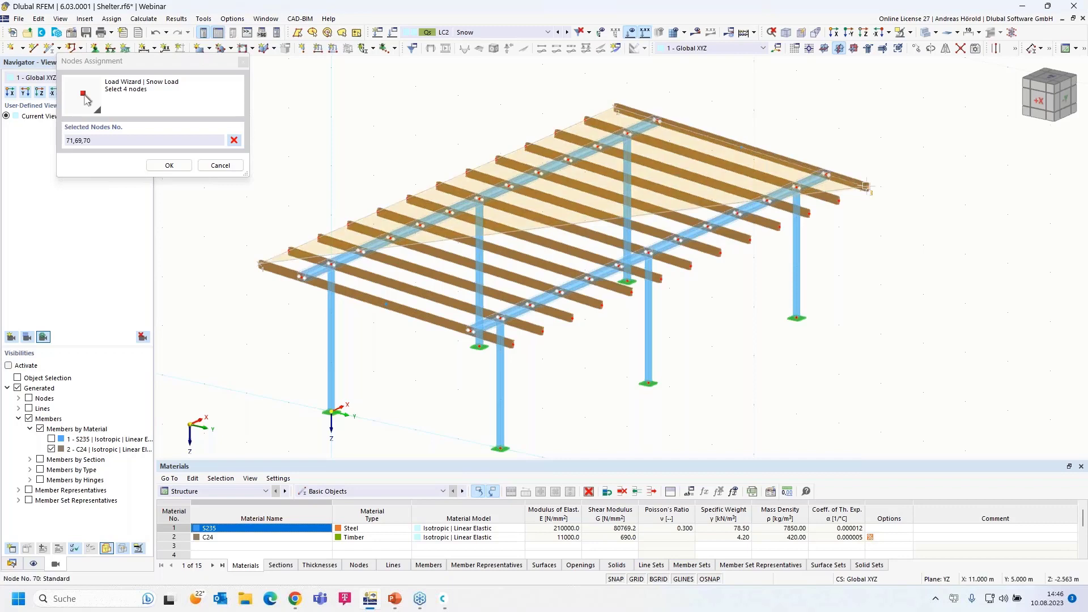
pyautogui.click(513, 343)
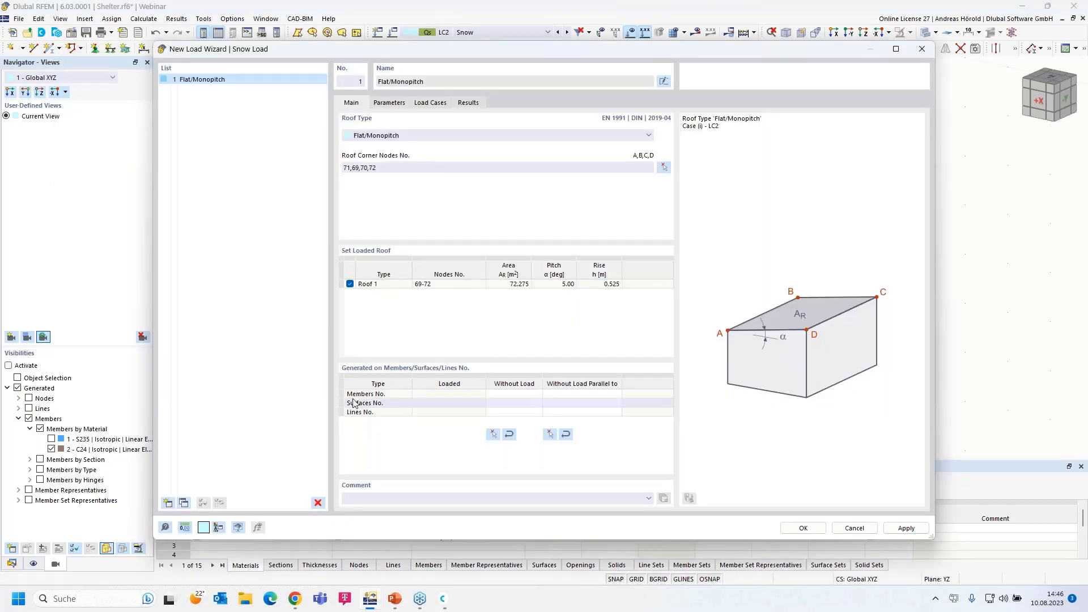
pyautogui.click(397, 394)
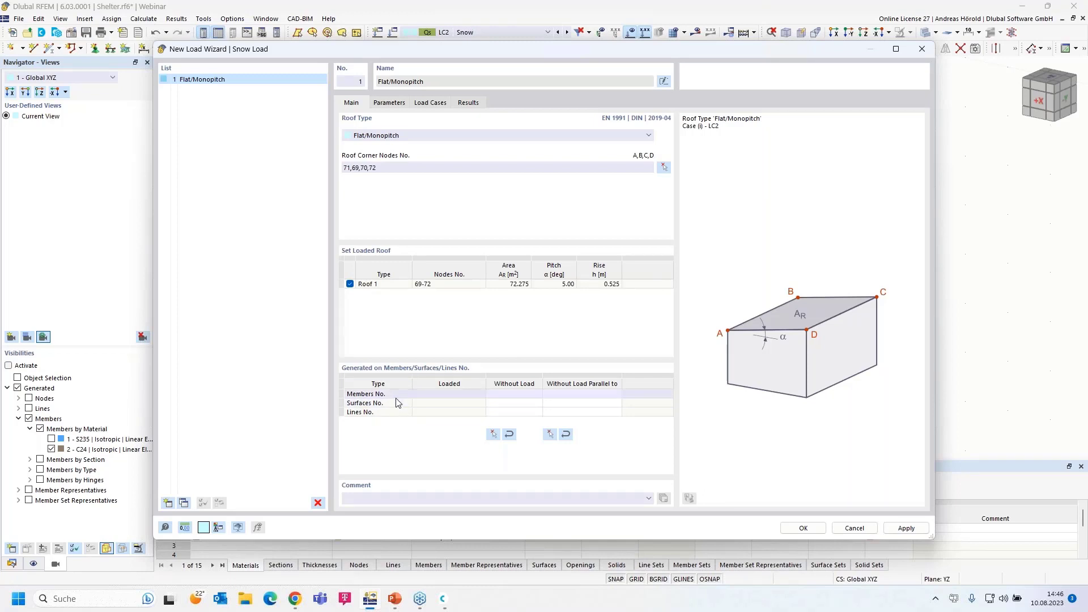
# Exclude members parallel to member 4 from the generated snow load
pyautogui.click(549, 435)
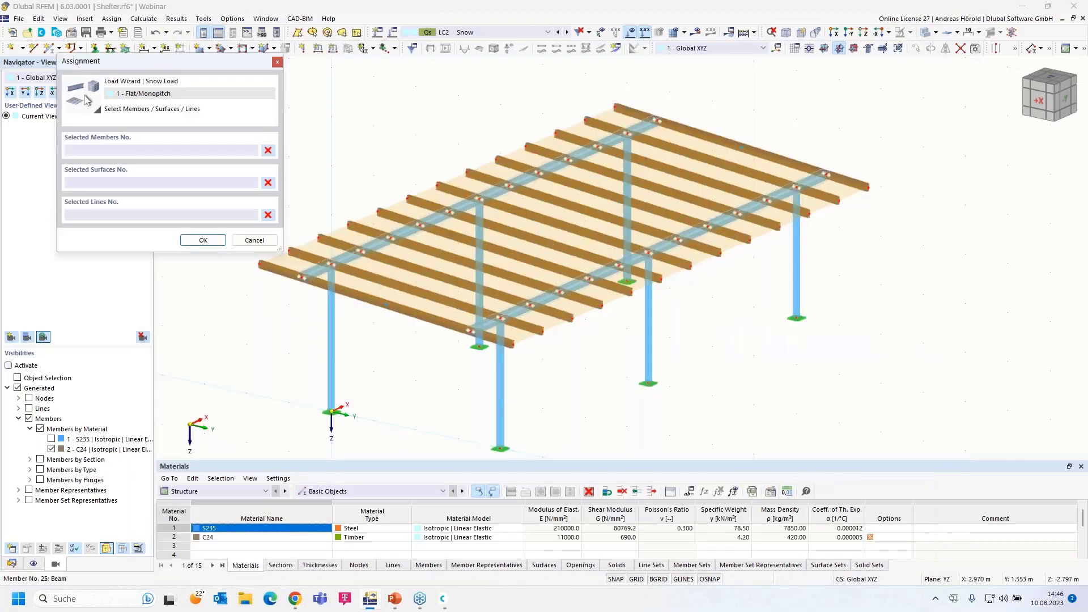
pyautogui.click(469, 213)
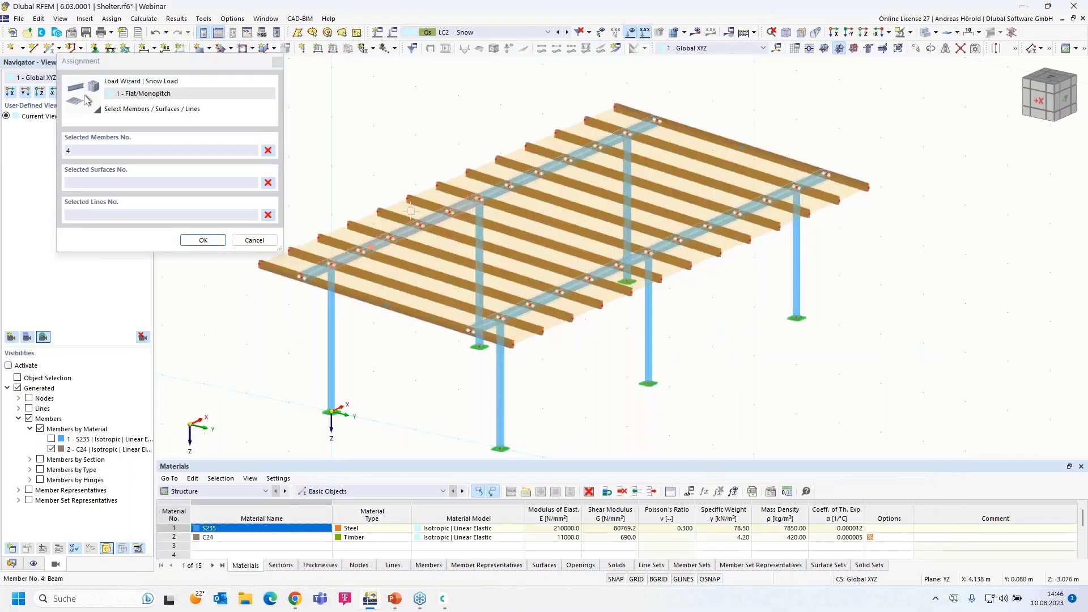
pyautogui.click(203, 240)
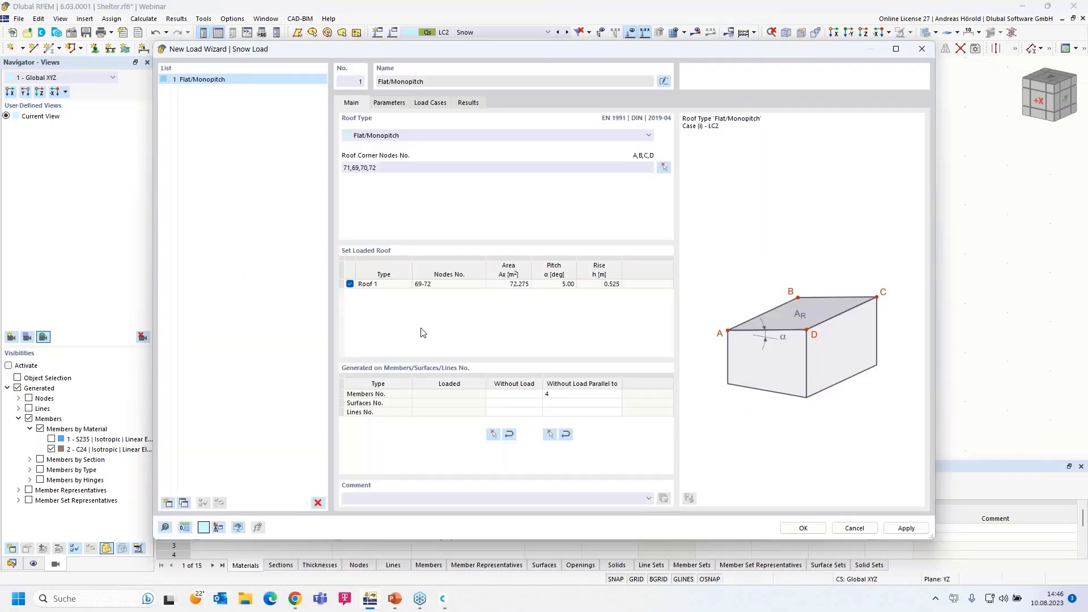
# Set the snow load parameters' Definition type to Map and parameters
pyautogui.click(389, 103)
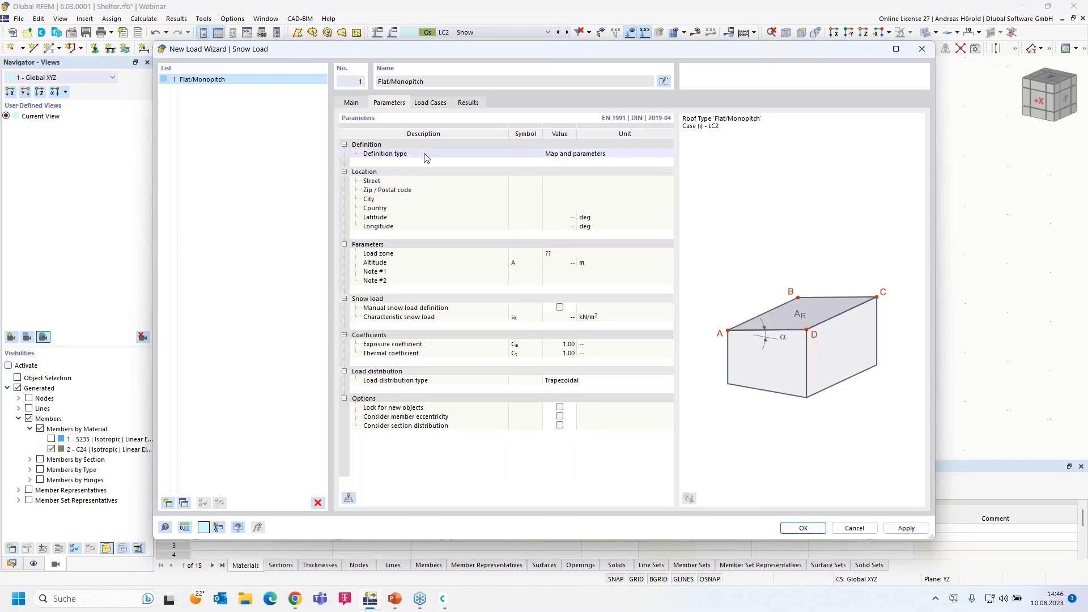
pyautogui.click(569, 157)
pyautogui.click(572, 155)
pyautogui.click(579, 171)
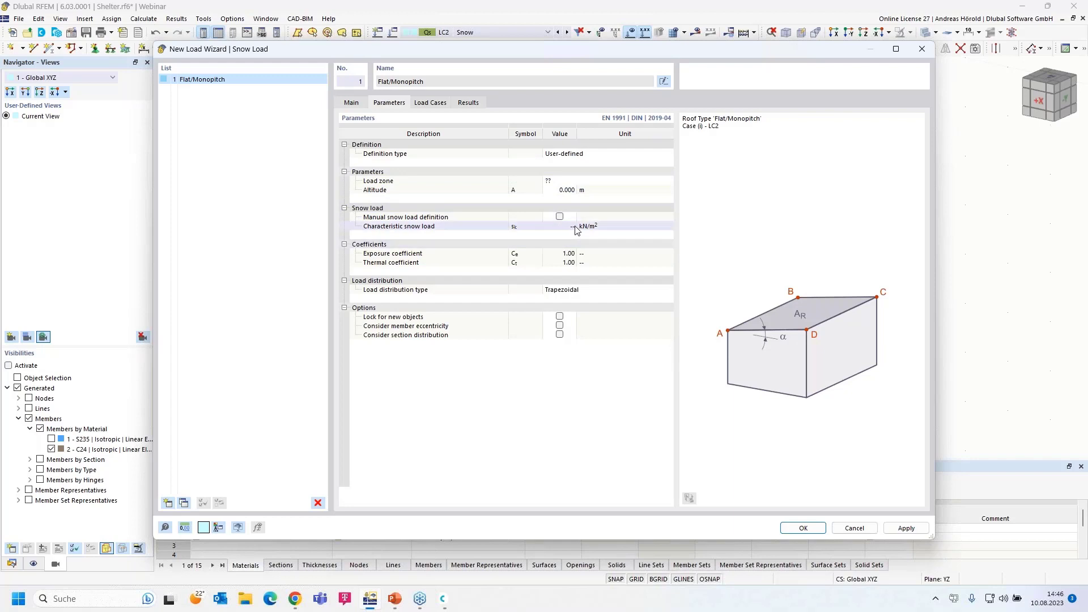
pyautogui.click(566, 154)
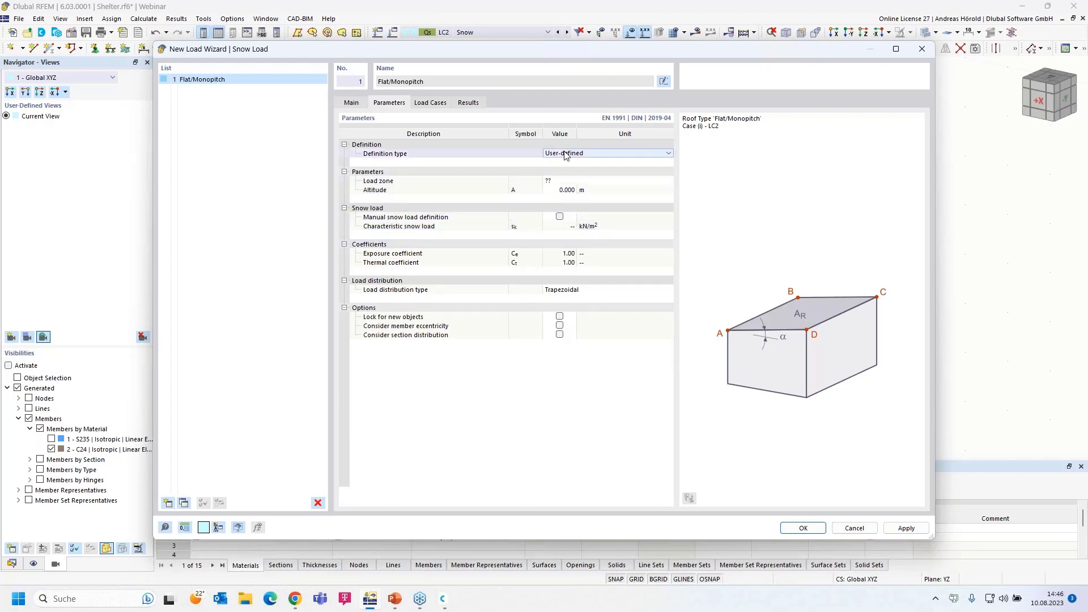
pyautogui.click(565, 154)
pyautogui.click(570, 165)
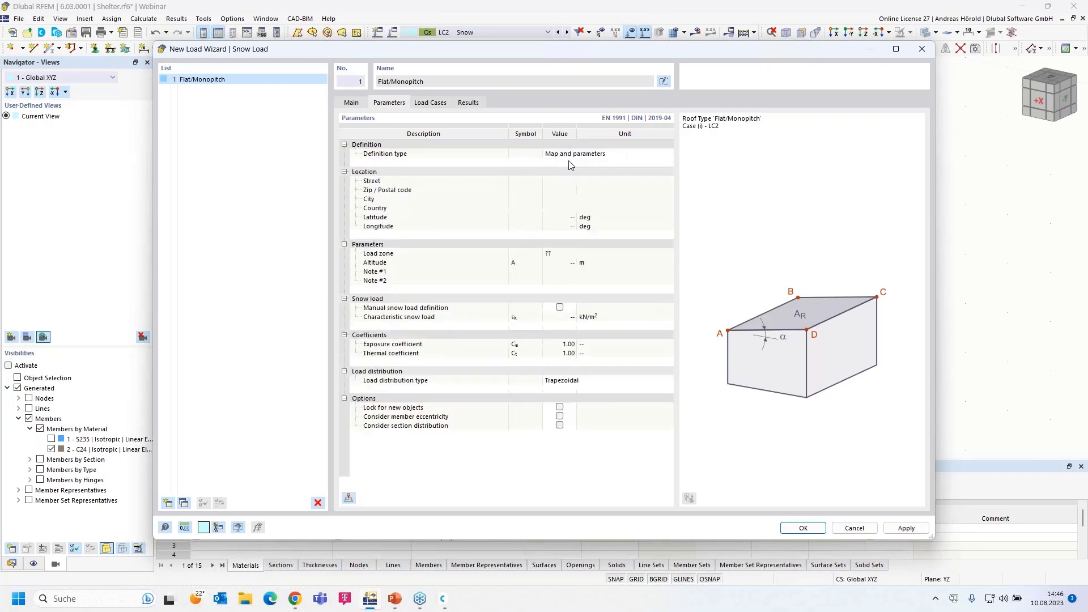
# In the Snow Load Map, enter and correct the Leipzig site's street address
pyautogui.click(349, 498)
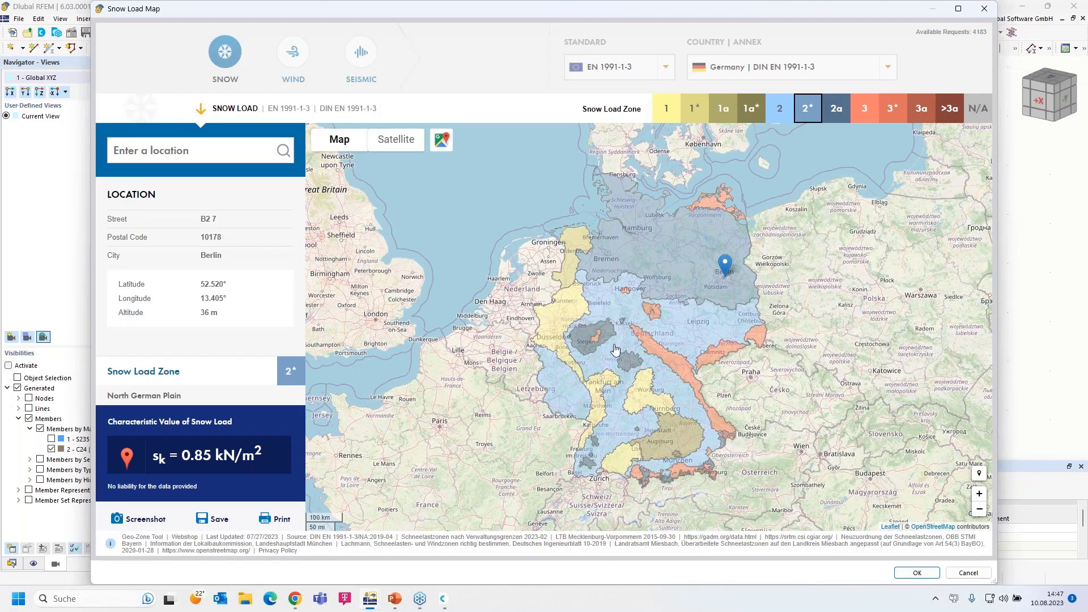
pyautogui.click(187, 152)
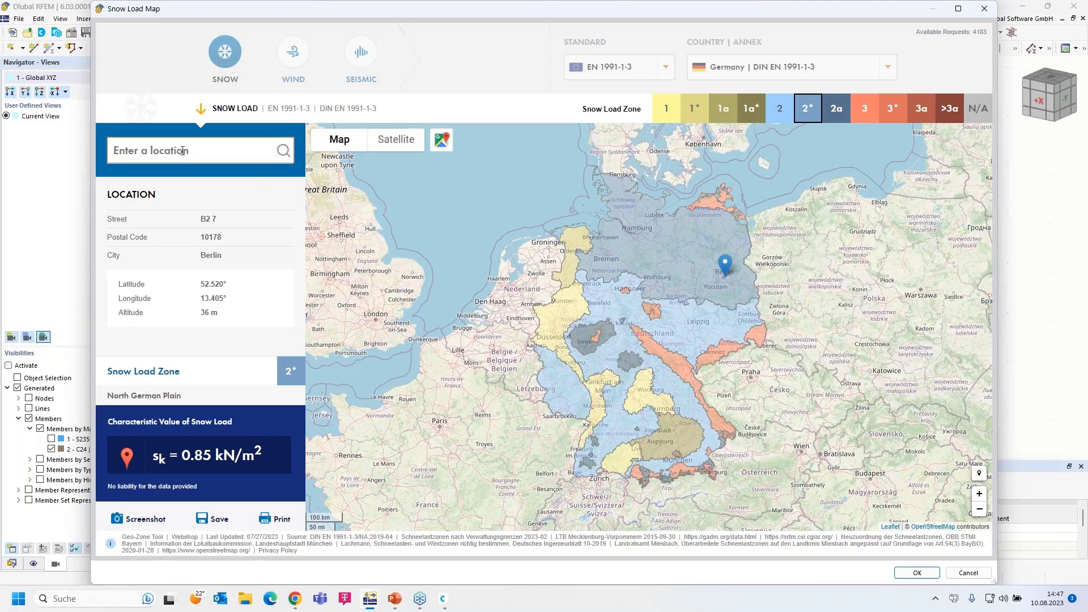
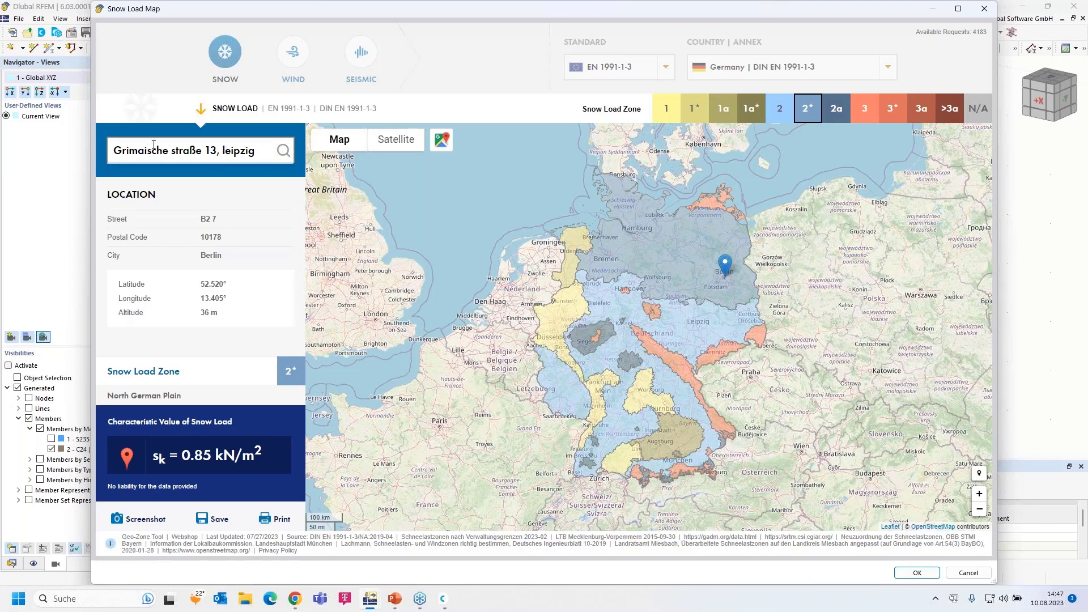
pyautogui.moveTo(264, 159); pyautogui.dragTo(103, 148)
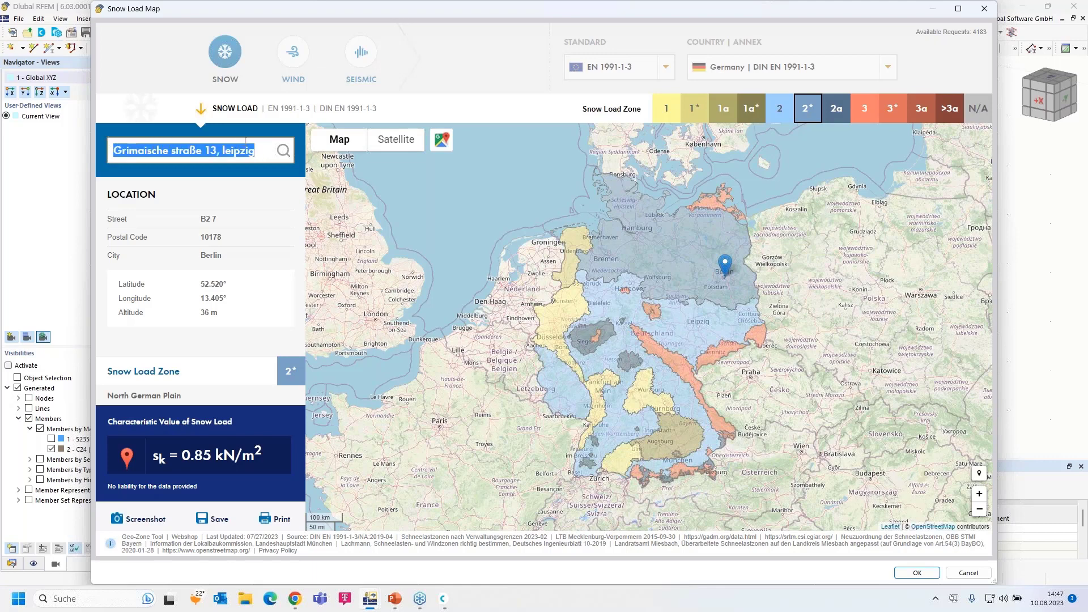
pyautogui.click(283, 152)
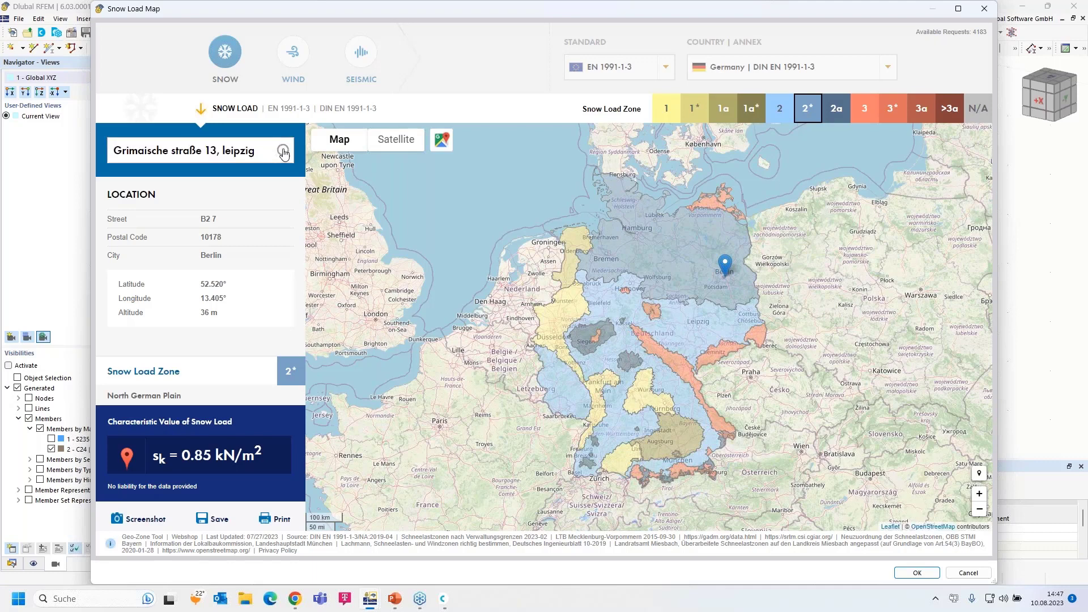
pyautogui.click(255, 151)
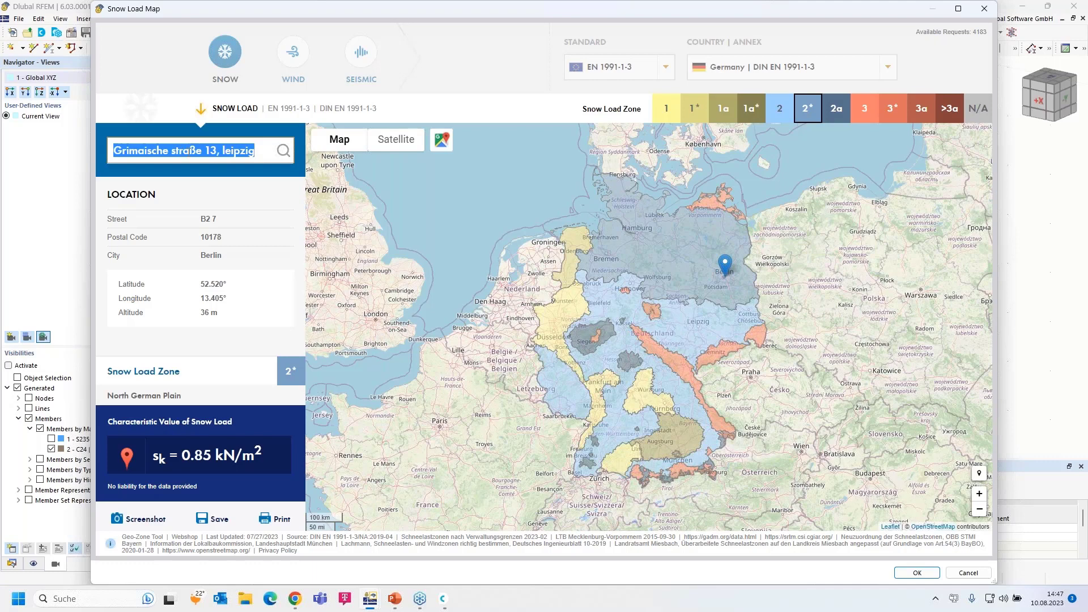
pyautogui.click(154, 150)
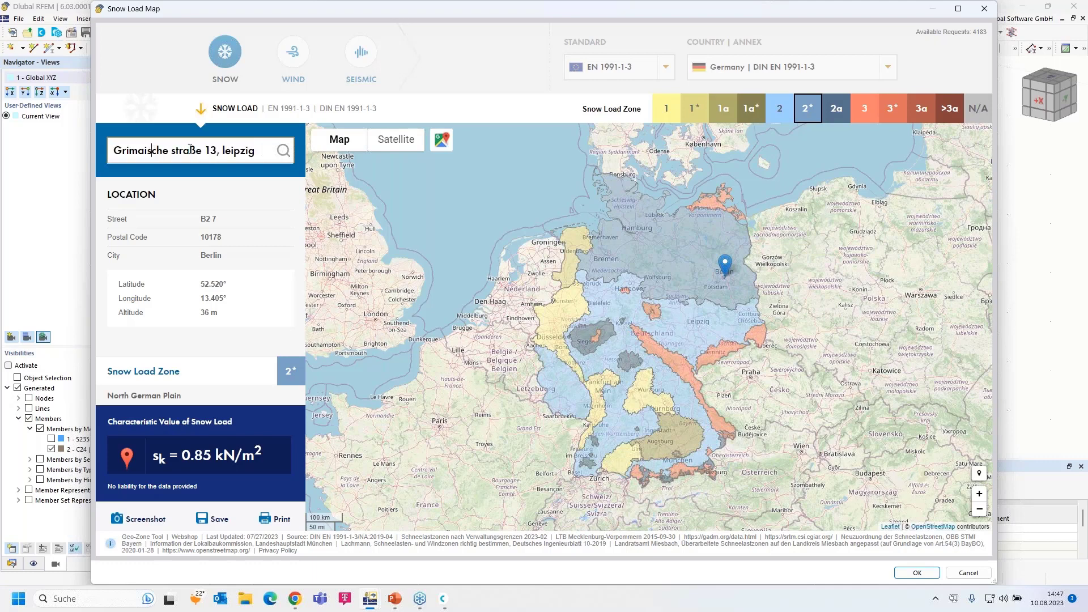
pyautogui.click(169, 150)
pyautogui.press('Delete')
pyautogui.write('S')
pyautogui.click(226, 151)
pyautogui.doubleClick(228, 151)
pyautogui.press('BackSpace')
pyautogui.press('BackSpace')
pyautogui.press('BackSpace')
pyautogui.press('BackSpace')
pyautogui.write('3,')
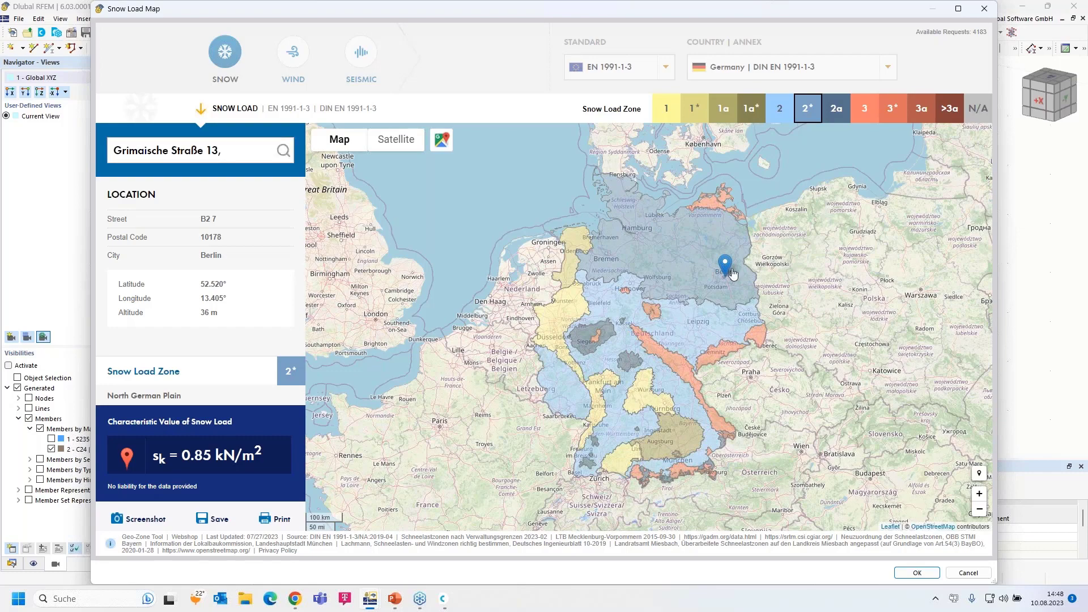
# Place the site in central Leipzig and accept zone 2, sk = 0.85 kN/m²
pyautogui.scroll(3, 728, 269)
pyautogui.scroll(1, 650, 423)
pyautogui.moveTo(549, 468); pyautogui.dragTo(622, 257)
pyautogui.scroll(3, 607, 432)
pyautogui.moveTo(607, 433); pyautogui.dragTo(745, 212)
pyautogui.click(745, 212)
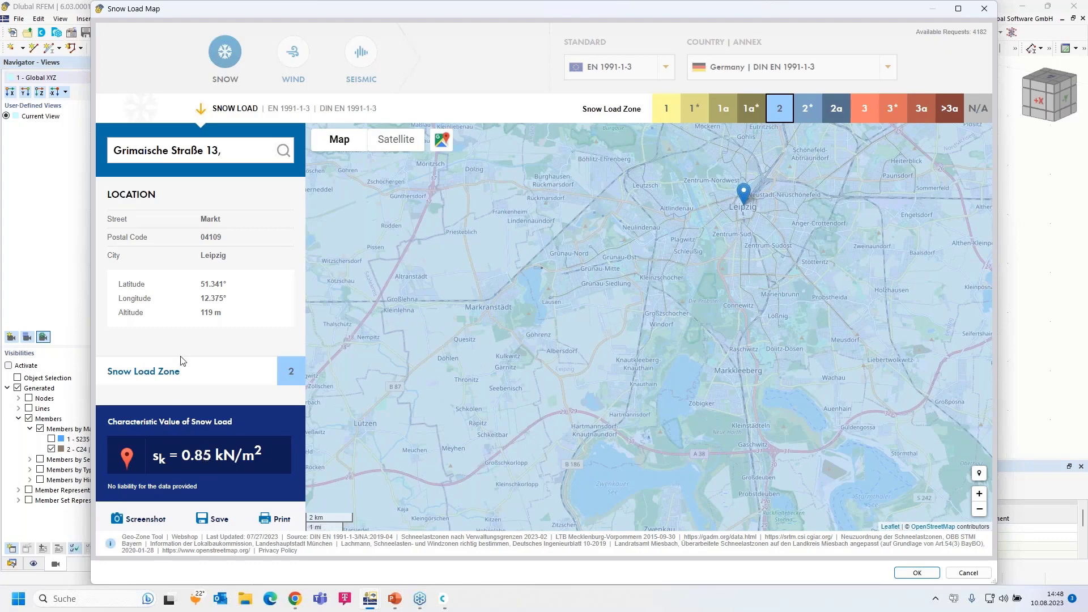
pyautogui.click(916, 573)
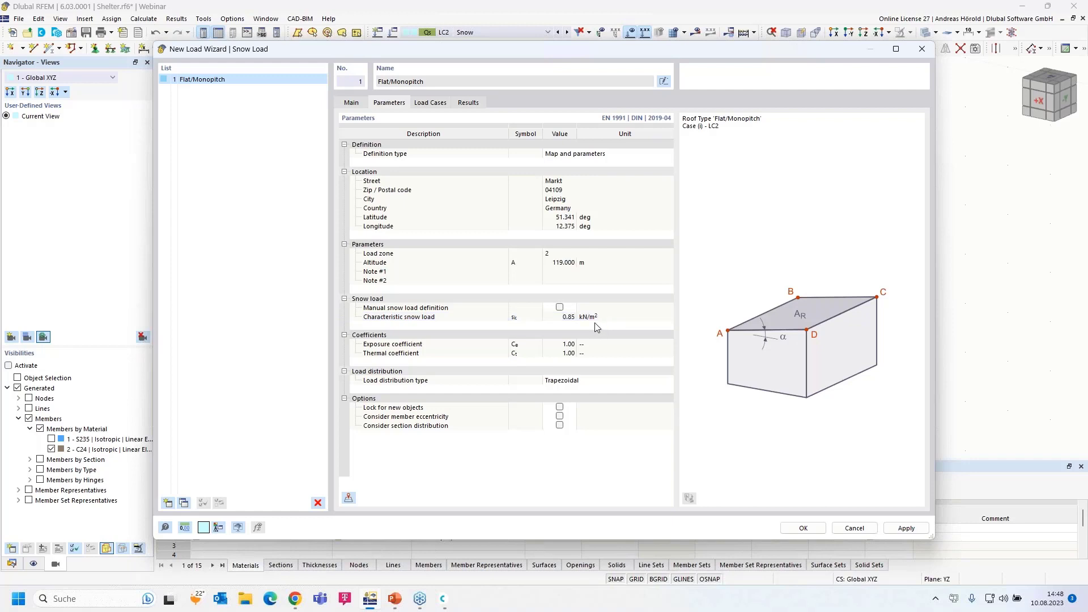
# Verify Case (i) is assigned to LC2 - Snow and close the snow load wizard
pyautogui.click(429, 104)
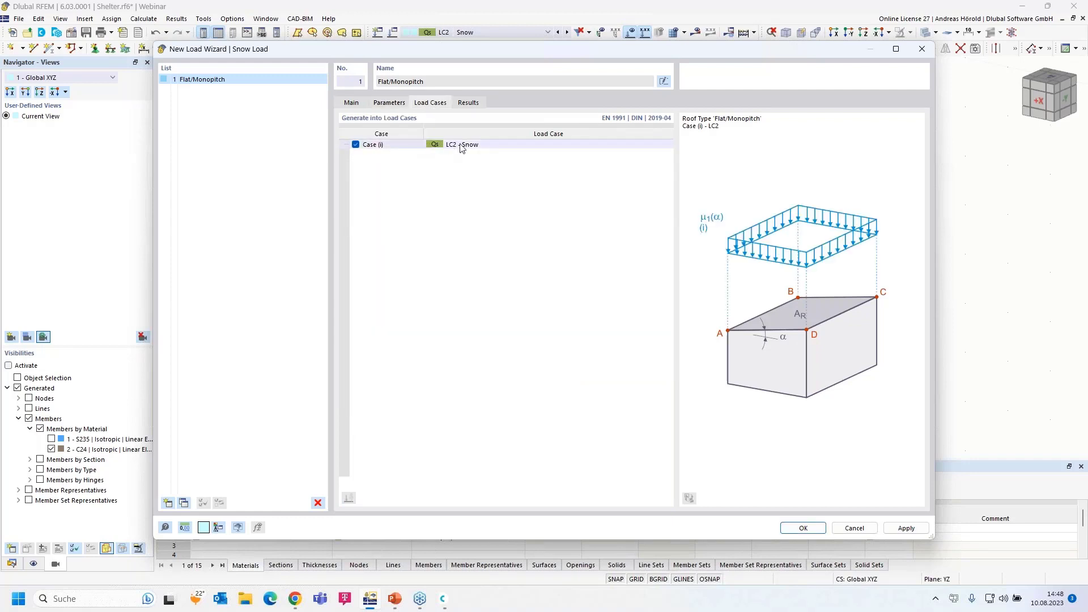
pyautogui.click(804, 528)
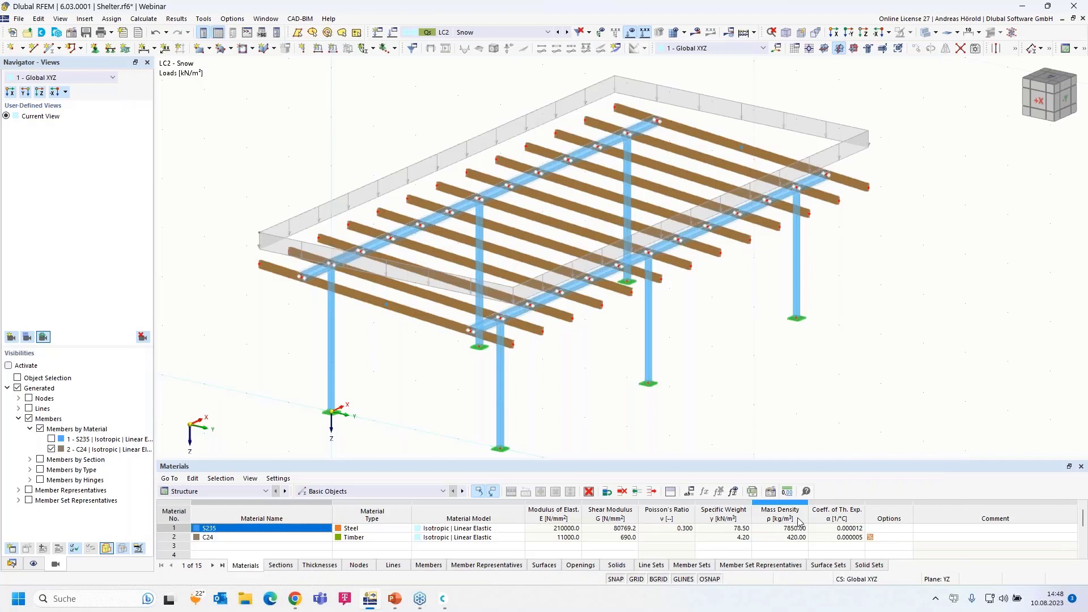
# Display the snow load separately as generated member loads across the whole shelter
pyautogui.scroll(3, 316, 222)
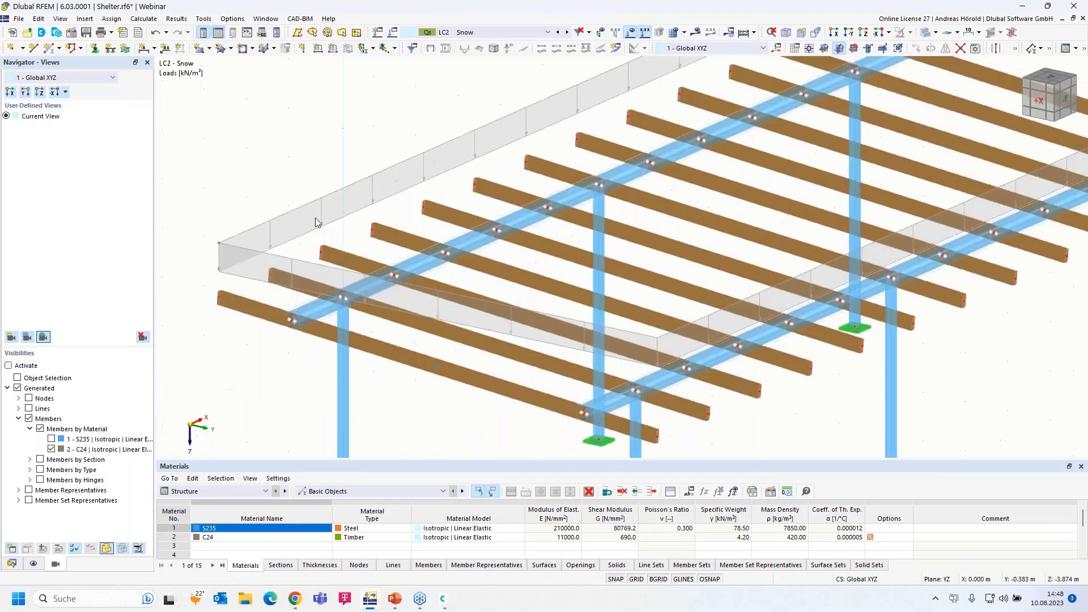
pyautogui.scroll(-3, 313, 219)
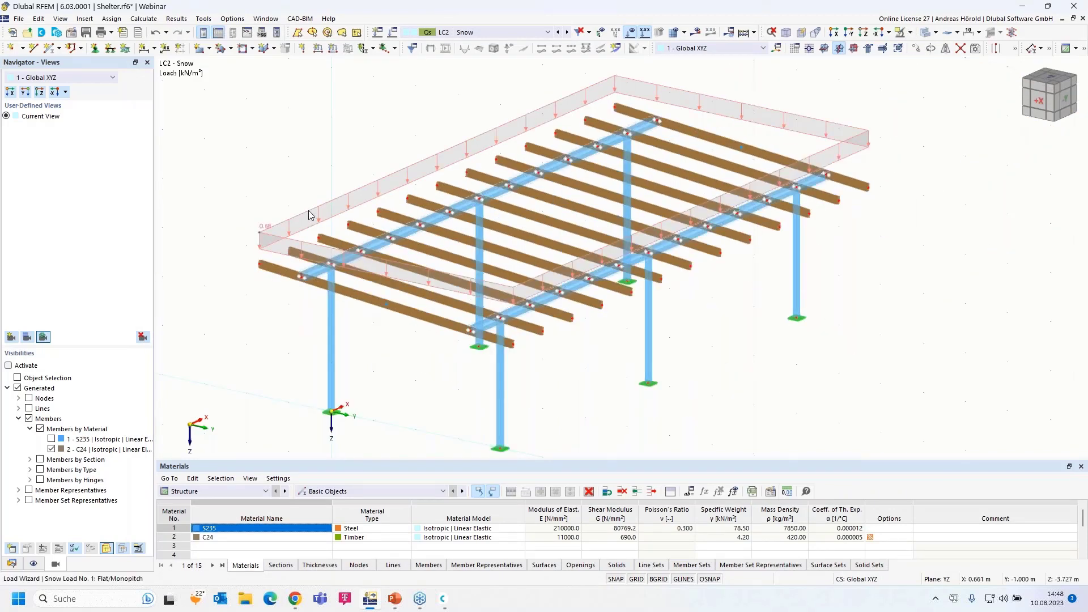
pyautogui.rightClick(309, 215)
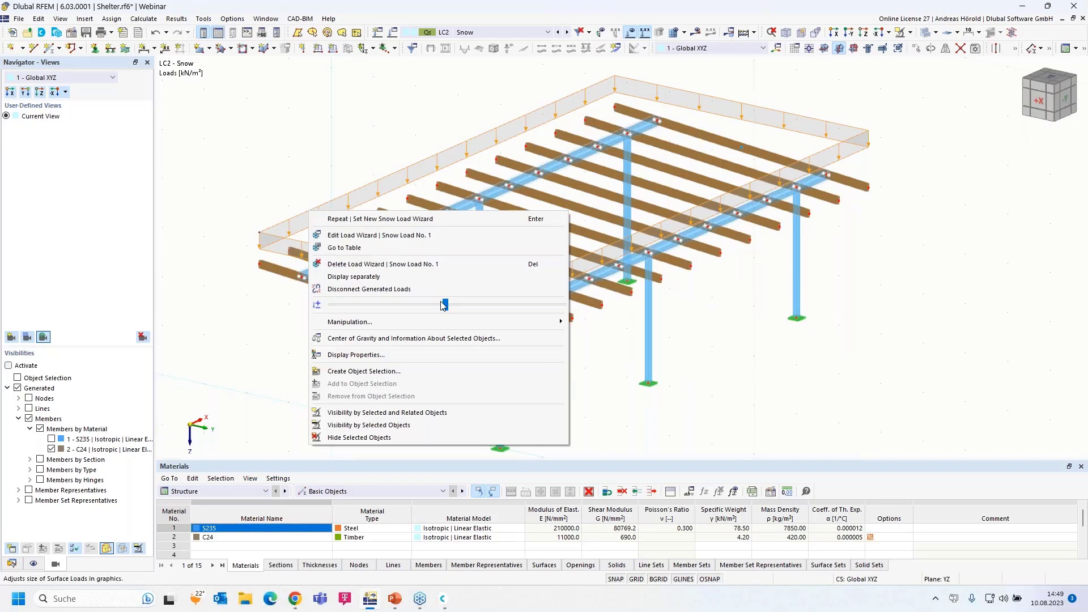
pyautogui.moveTo(445, 305); pyautogui.dragTo(449, 305)
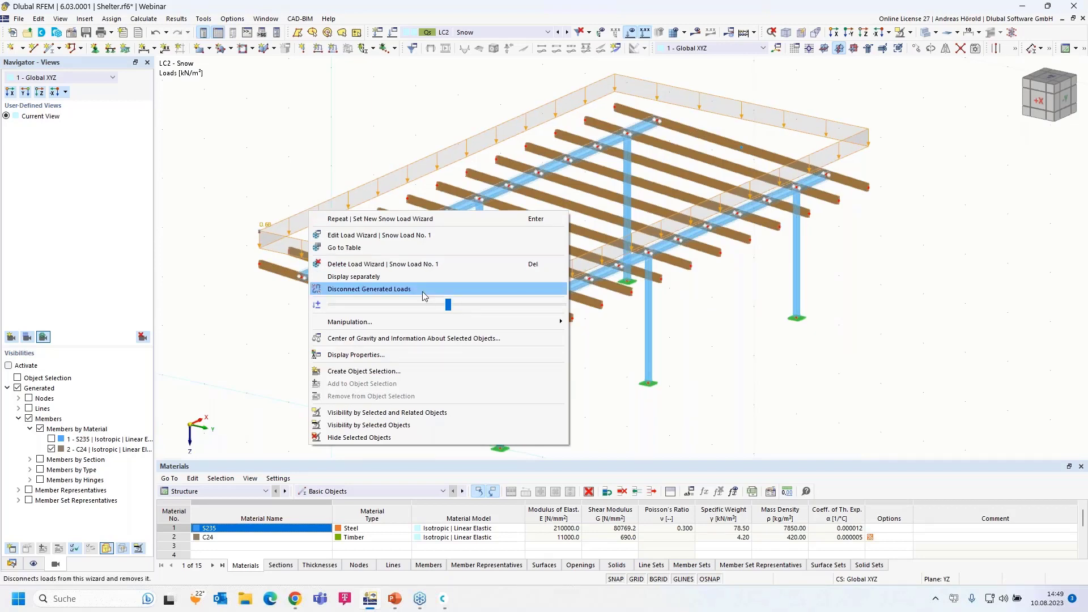
pyautogui.click(363, 276)
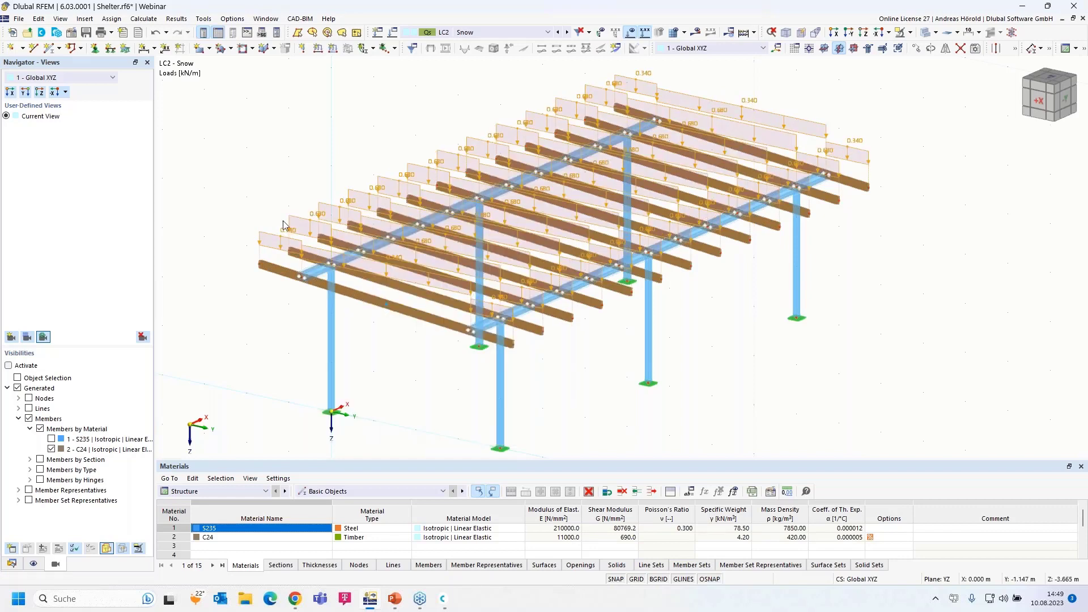
pyautogui.scroll(5, 283, 225)
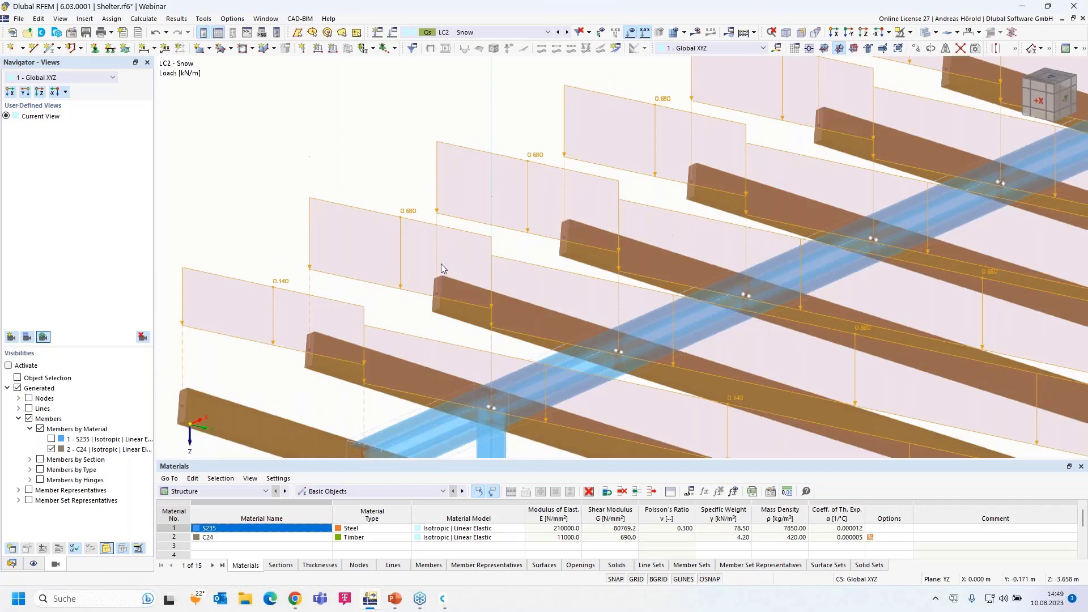
pyautogui.scroll(-4, 557, 307)
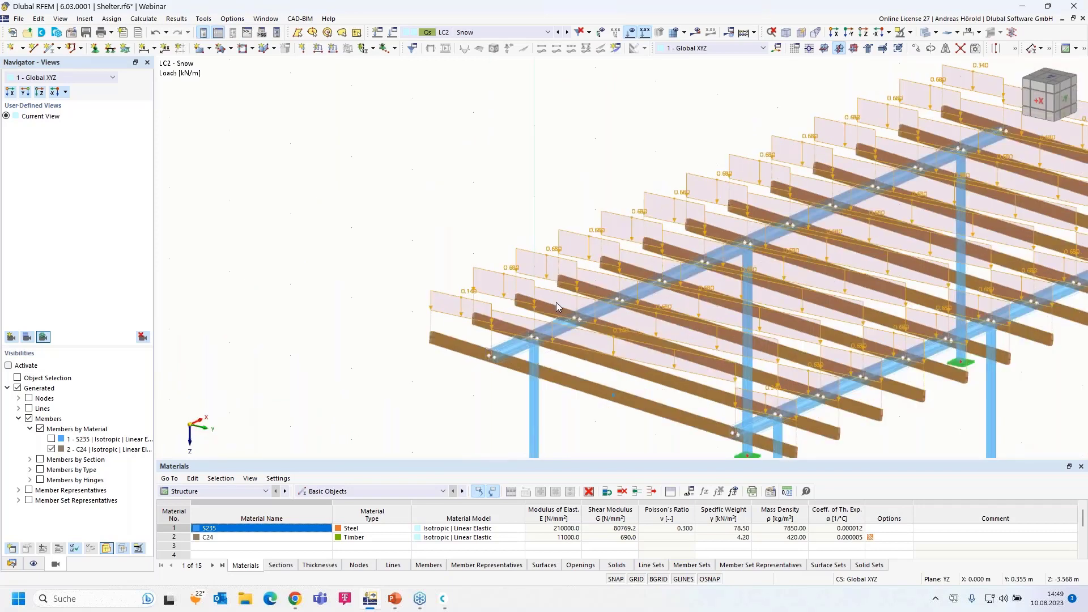
pyautogui.scroll(-1, 556, 304)
pyautogui.moveTo(556, 303); pyautogui.dragTo(458, 291, button='middle')
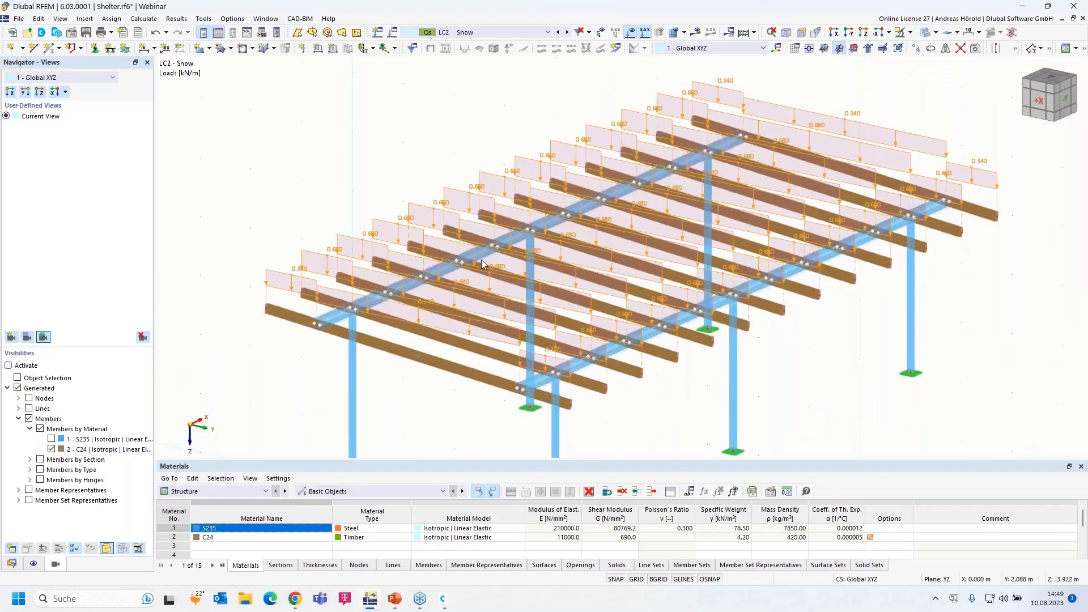
# Return to the single 0.68 kN/m² area-load display and show the model data tree
pyautogui.rightClick(318, 256)
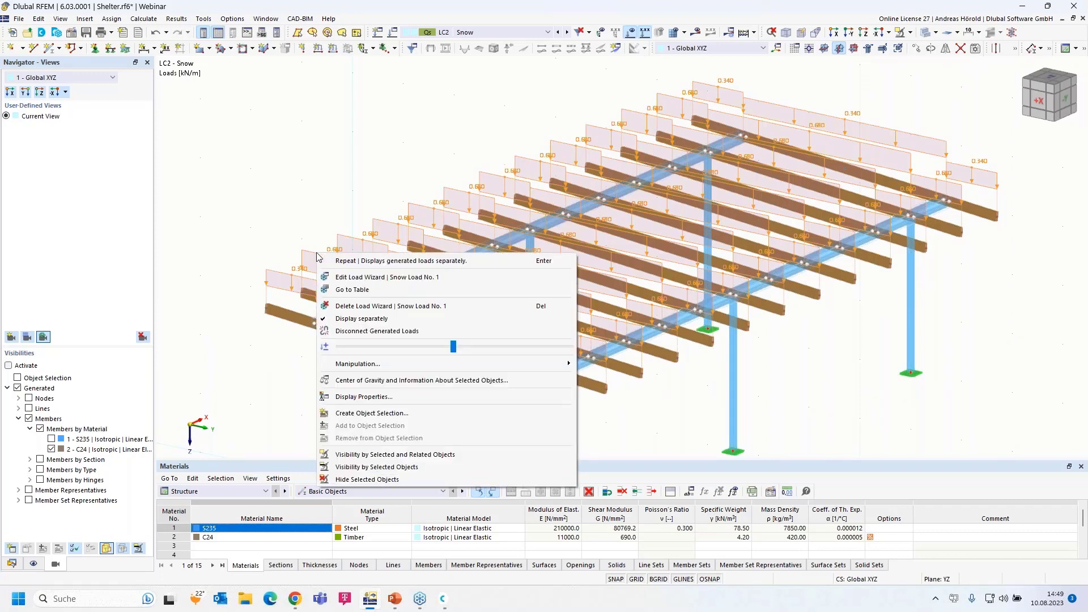
pyautogui.click(363, 320)
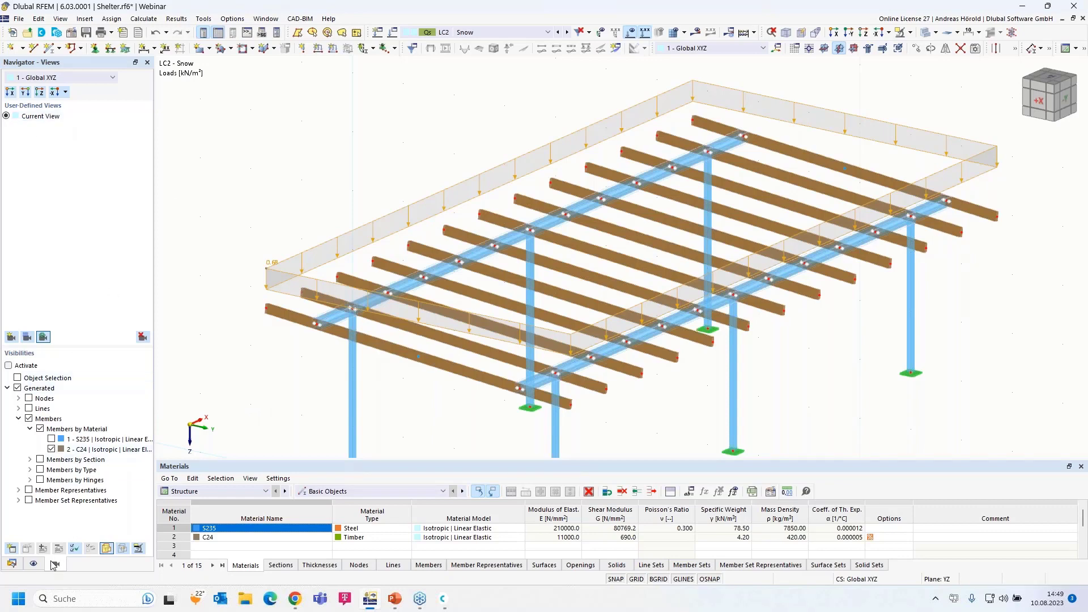
pyautogui.click(12, 564)
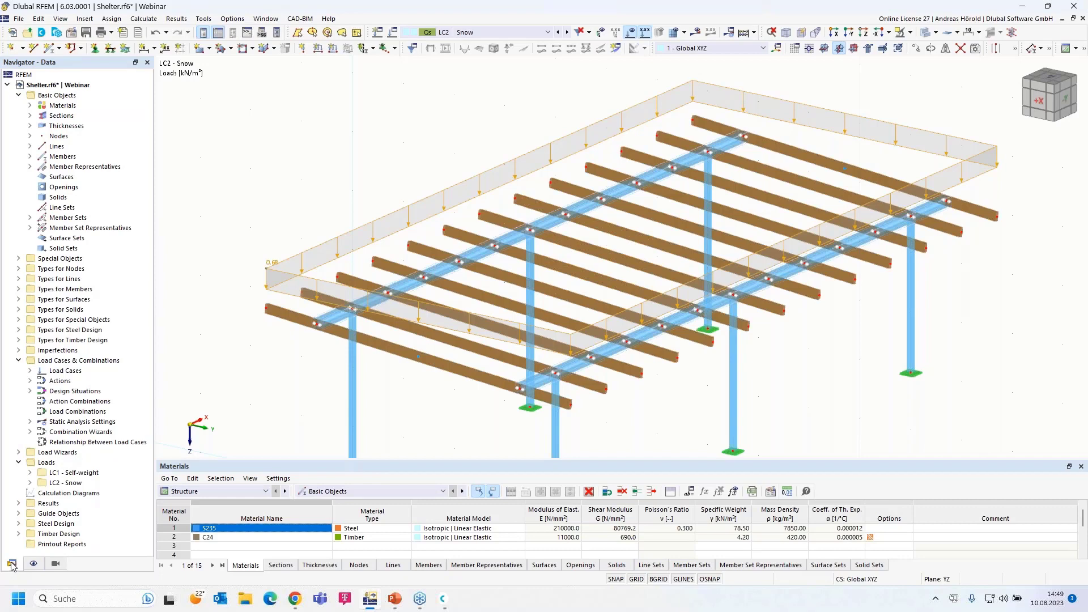
# Add load case LC3 'Wind y, pressure' with the Wind action category
pyautogui.click(29, 371)
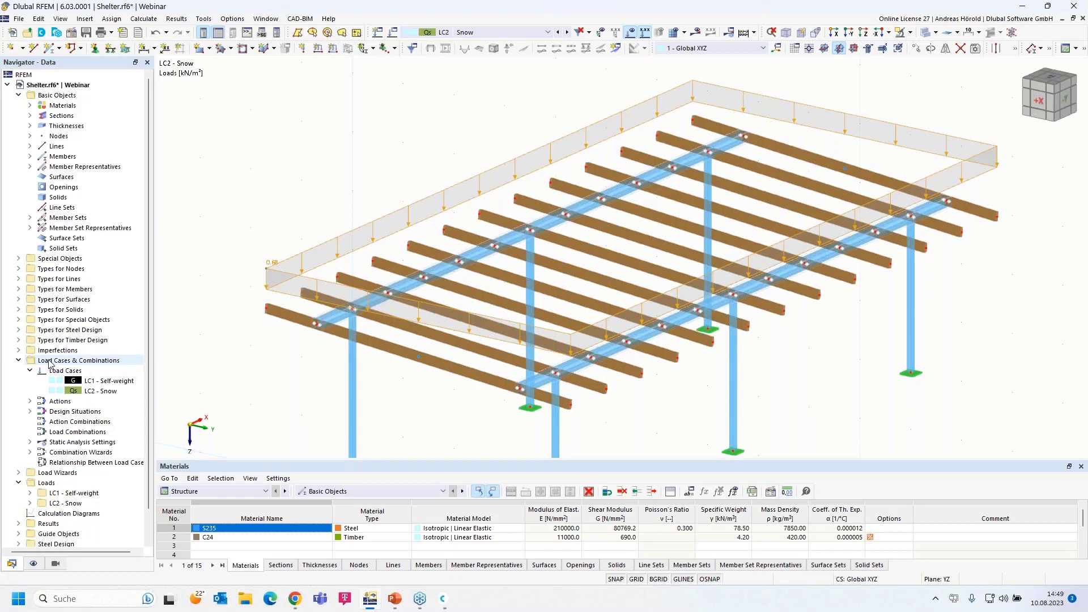
pyautogui.rightClick(86, 364)
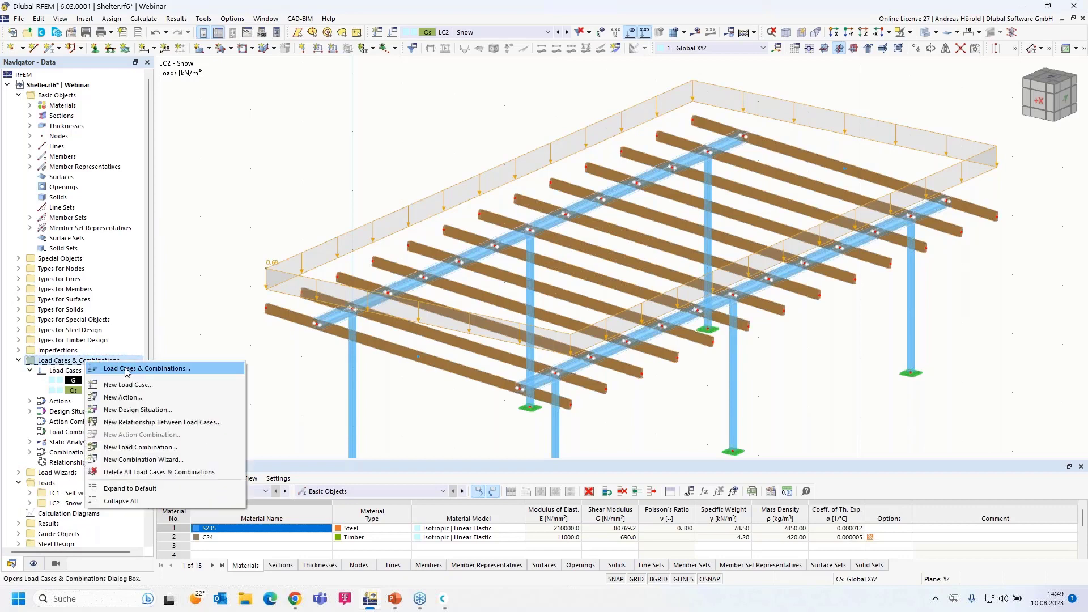
pyautogui.rightClick(63, 373)
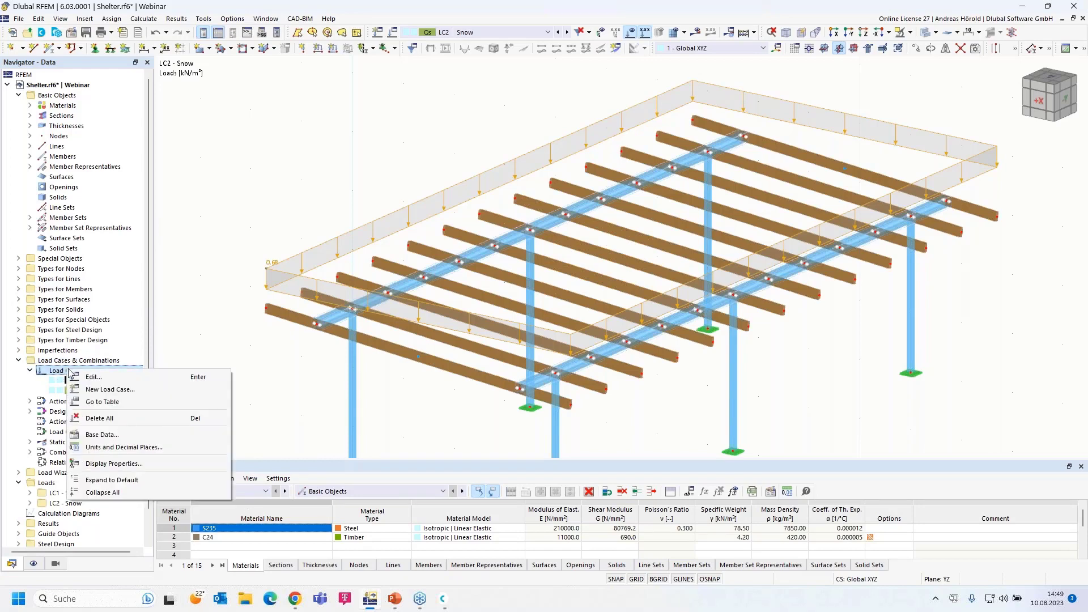
pyautogui.click(127, 391)
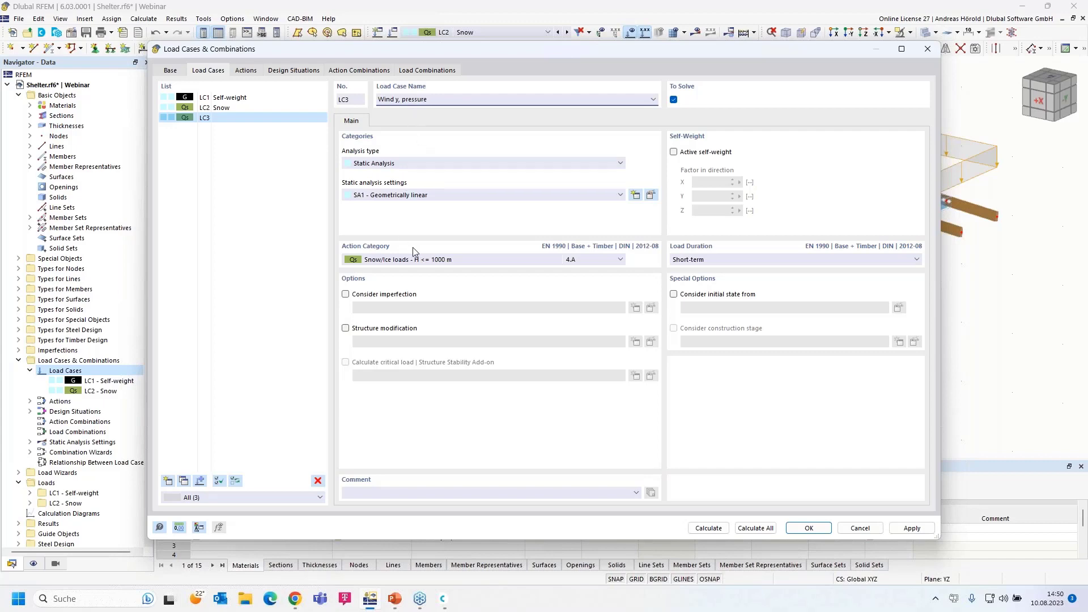
pyautogui.click(425, 261)
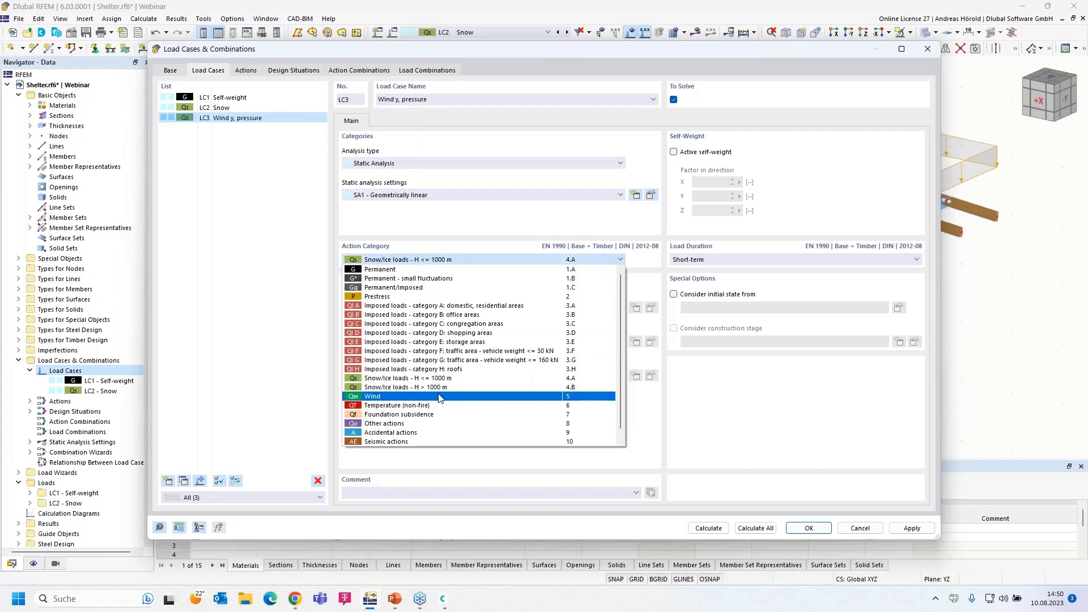
pyautogui.click(440, 397)
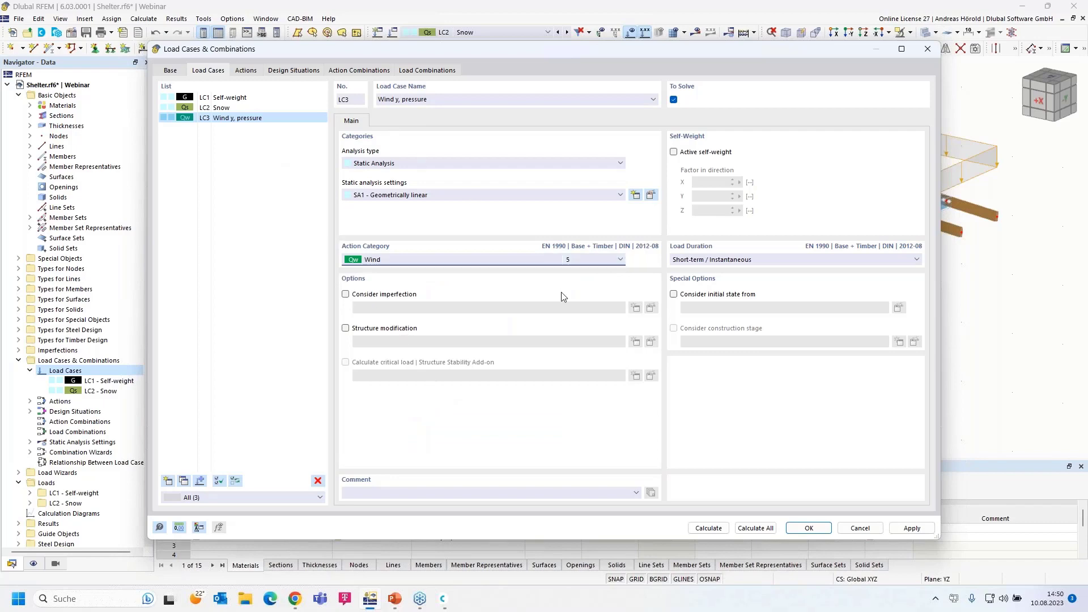
pyautogui.click(806, 528)
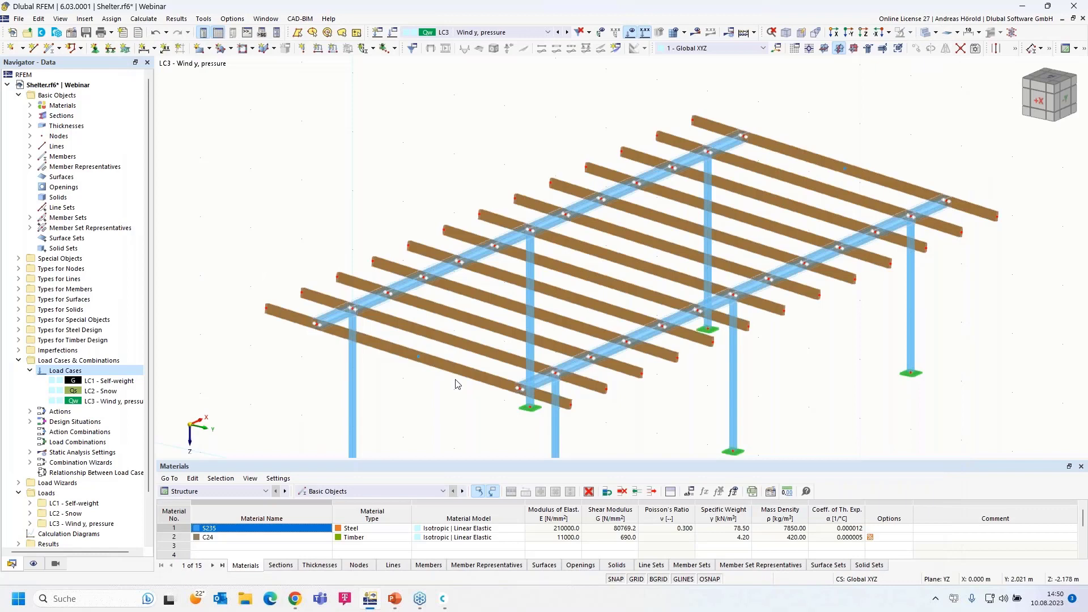
pyautogui.click(838, 32)
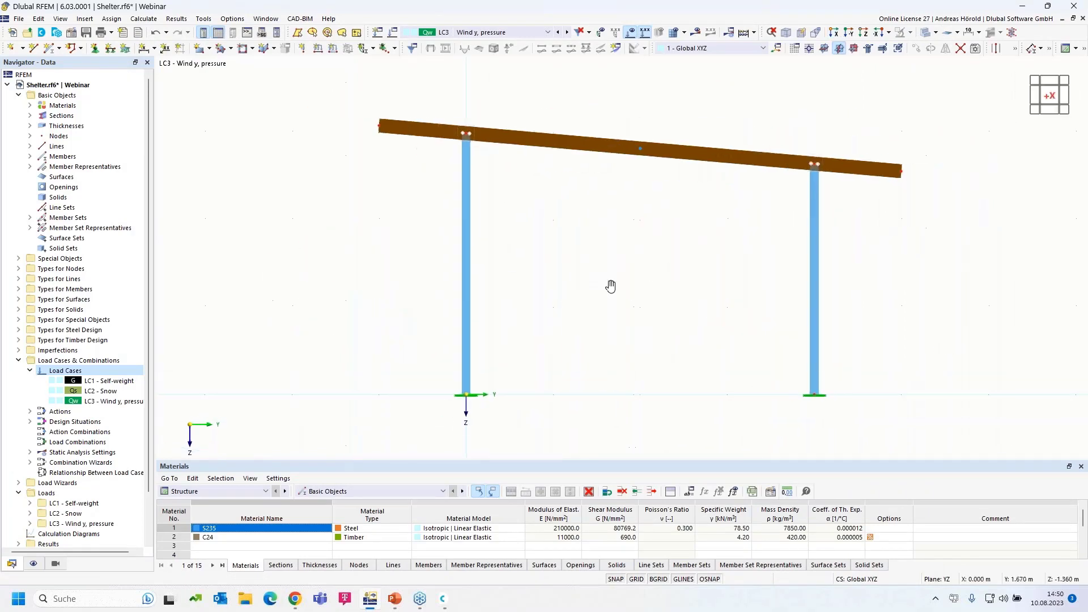
pyautogui.scroll(1, 609, 312)
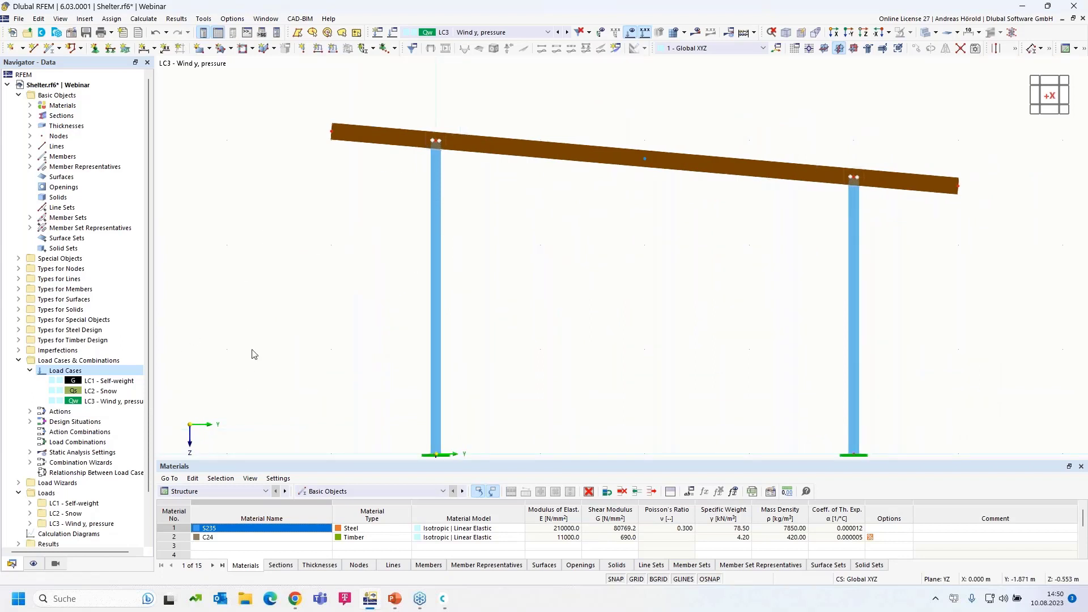
pyautogui.scroll(-1, 270, 327)
pyautogui.moveTo(270, 323); pyautogui.dragTo(303, 299, button='middle')
pyautogui.scroll(1, 350, 235)
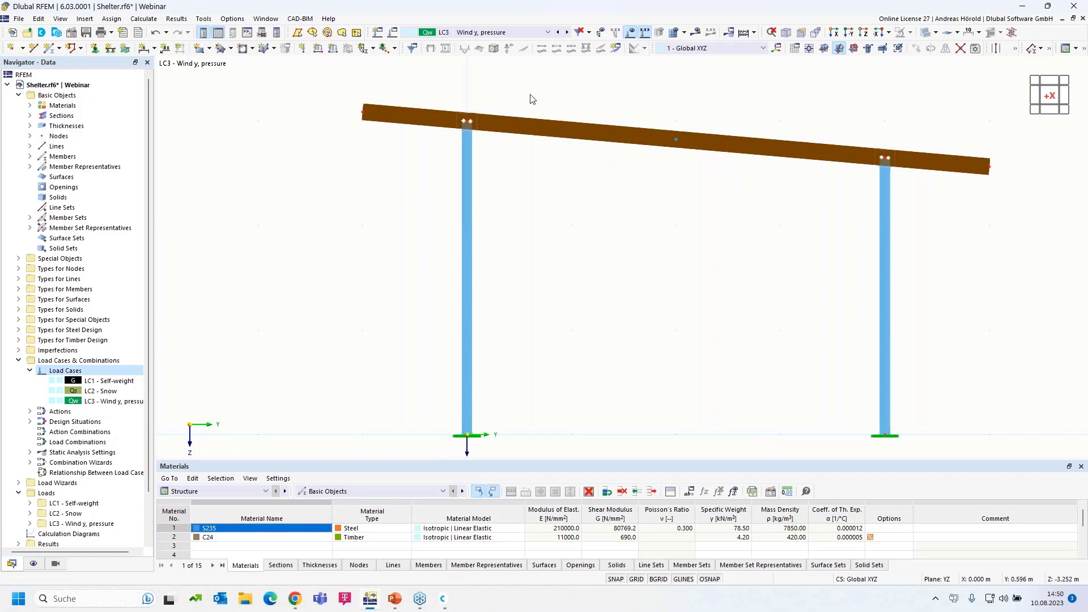
pyautogui.scroll(-1, 516, 296)
pyautogui.scroll(1, 516, 295)
pyautogui.moveTo(519, 253)
pyautogui.mouseDown(button='middle')
pyautogui.moveTo(519, 216)
pyautogui.moveTo(521, 251)
pyautogui.mouseUp(button='middle')
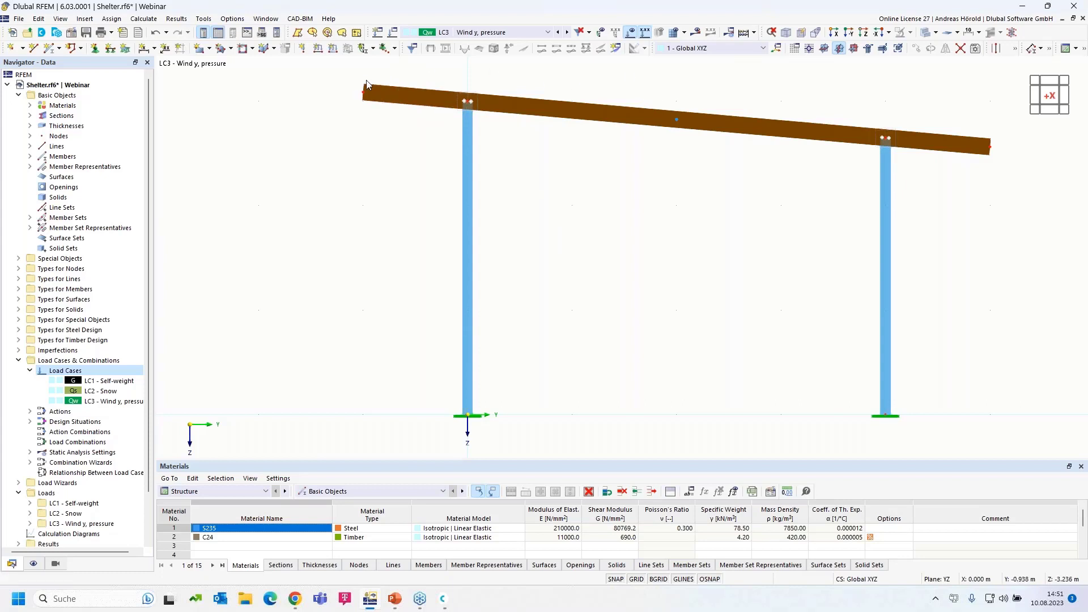
pyautogui.keyDown('ctrl'); pyautogui.moveTo(603, 220); pyautogui.dragTo(588, 249, button='middle'); pyautogui.keyUp('ctrl')
pyautogui.scroll(-5, 588, 248)
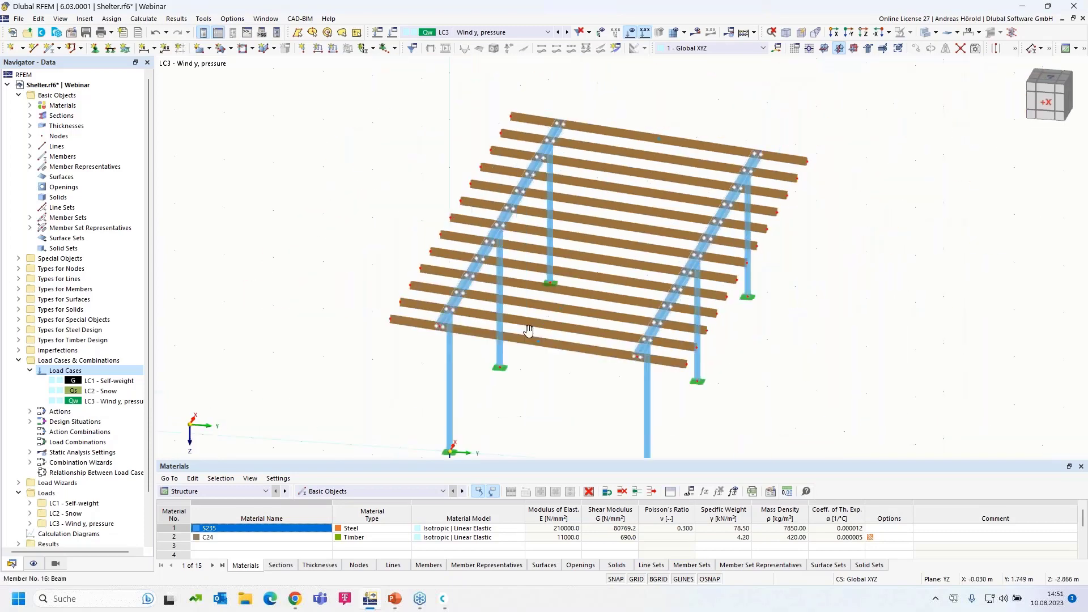
# Start a Member Loads from Area Load wizard: local z, perpendicular to plane, 0.20 kN/m²
pyautogui.click(85, 19)
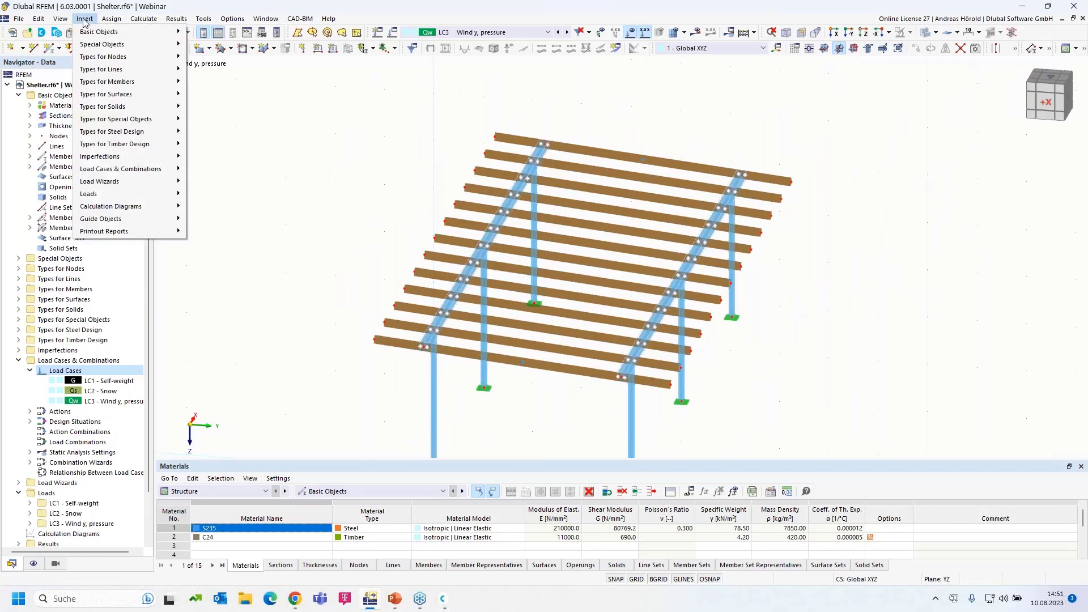
pyautogui.moveTo(114, 183)
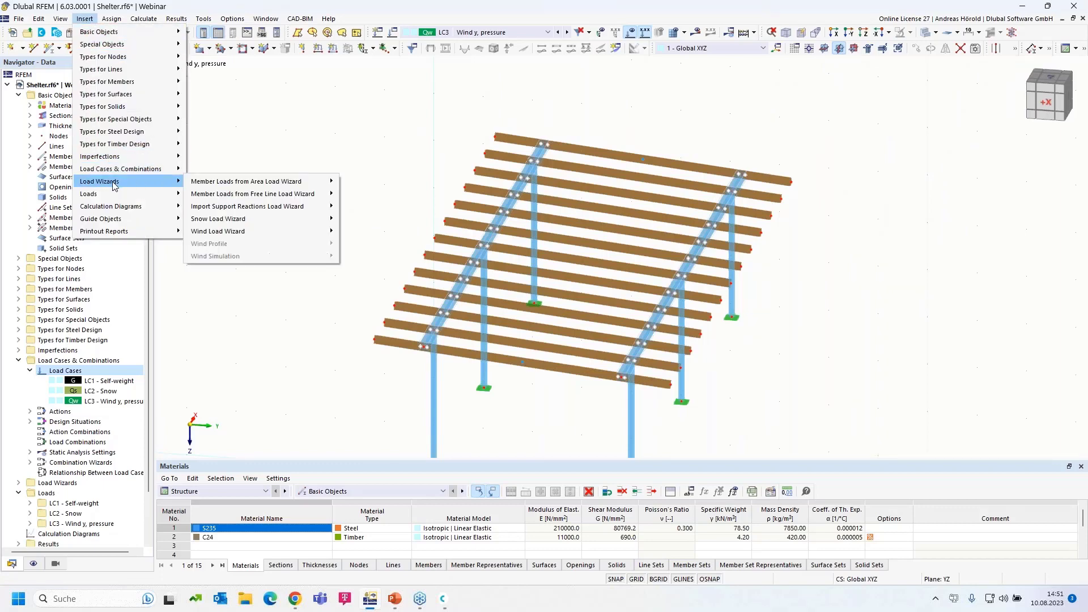
pyautogui.moveTo(224, 182)
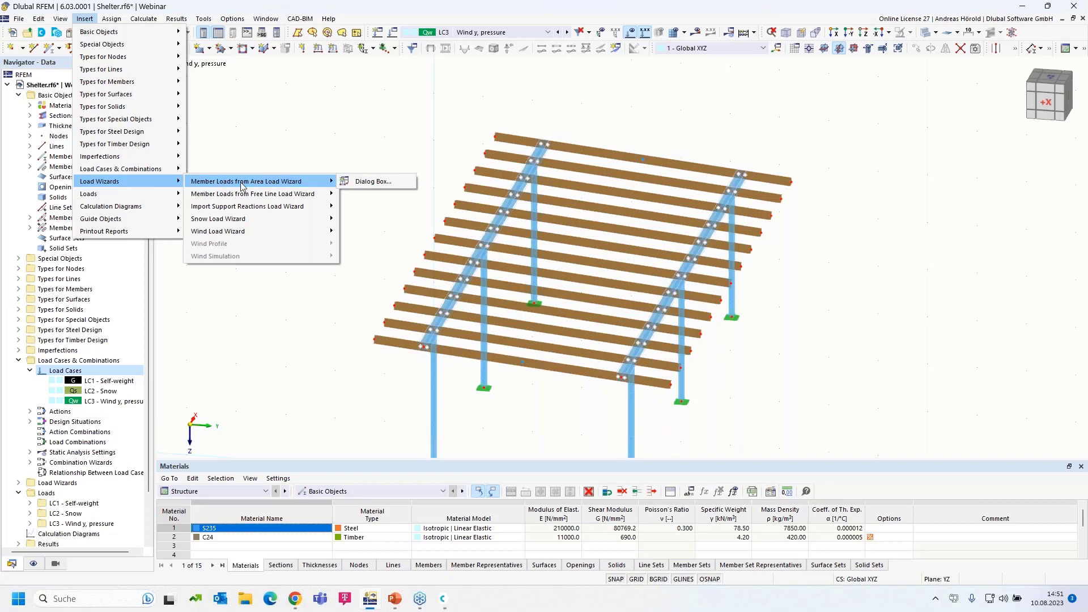
pyautogui.click(375, 183)
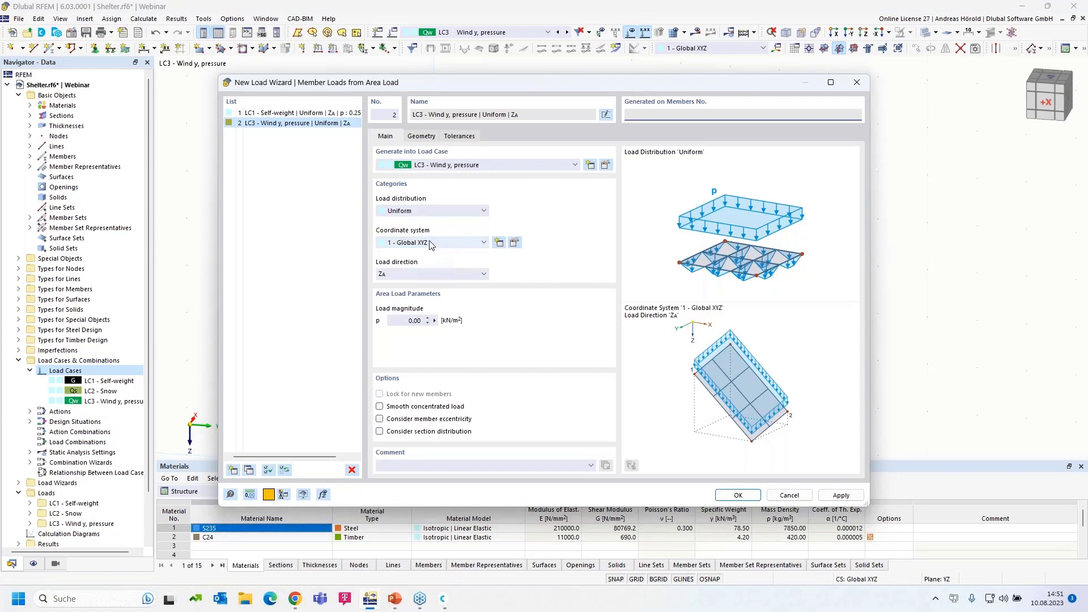
pyautogui.click(433, 243)
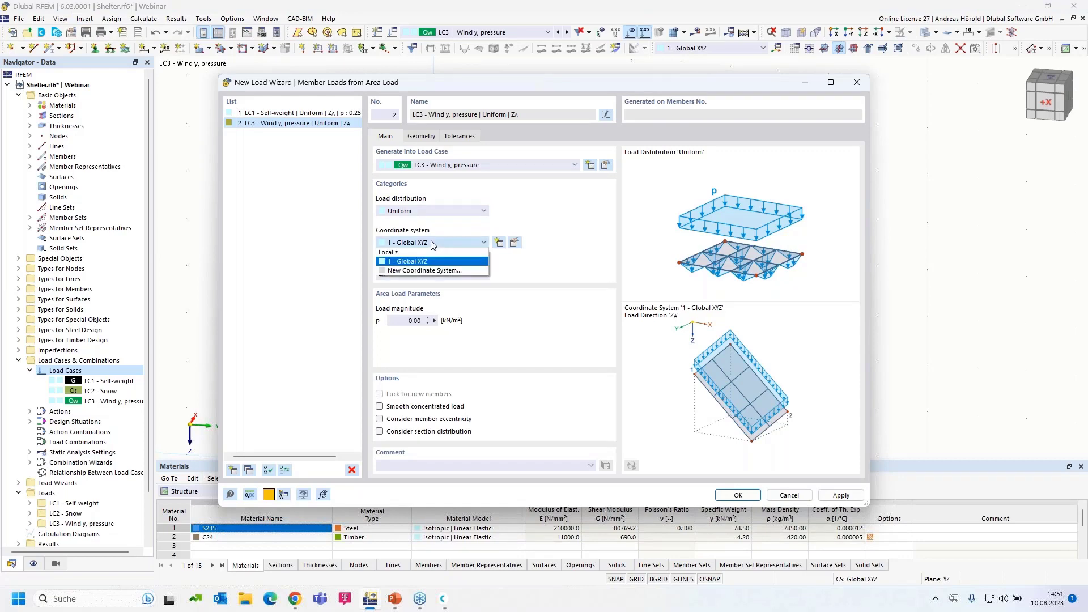
pyautogui.click(433, 255)
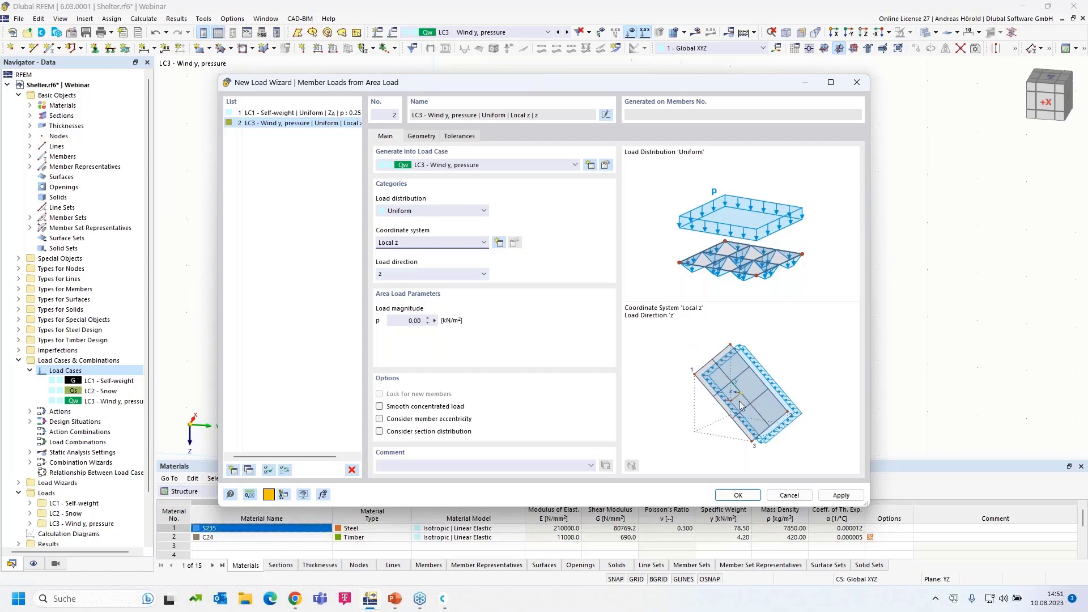
pyautogui.click(443, 276)
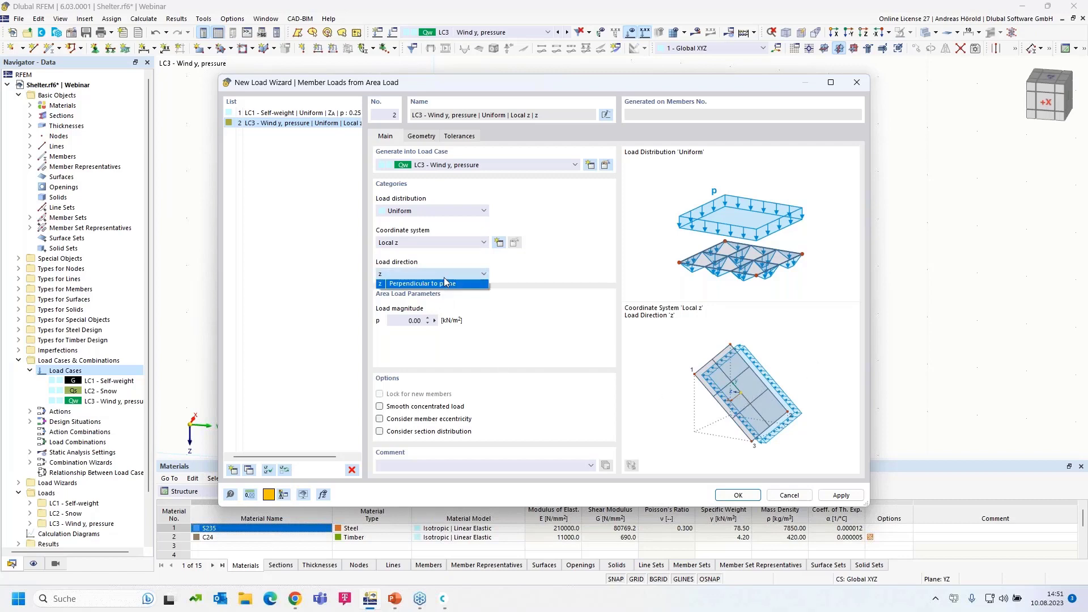
pyautogui.click(816, 367)
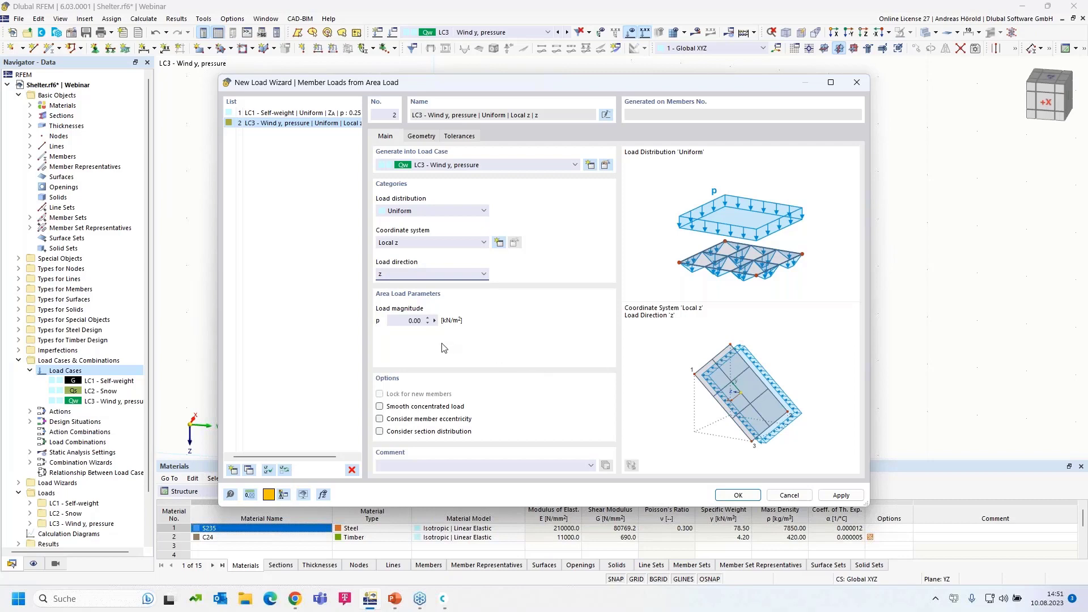
pyautogui.moveTo(414, 322); pyautogui.dragTo(443, 326)
# Bound the load plane with corner nodes 71, 69, 73 and 74
pyautogui.click(420, 137)
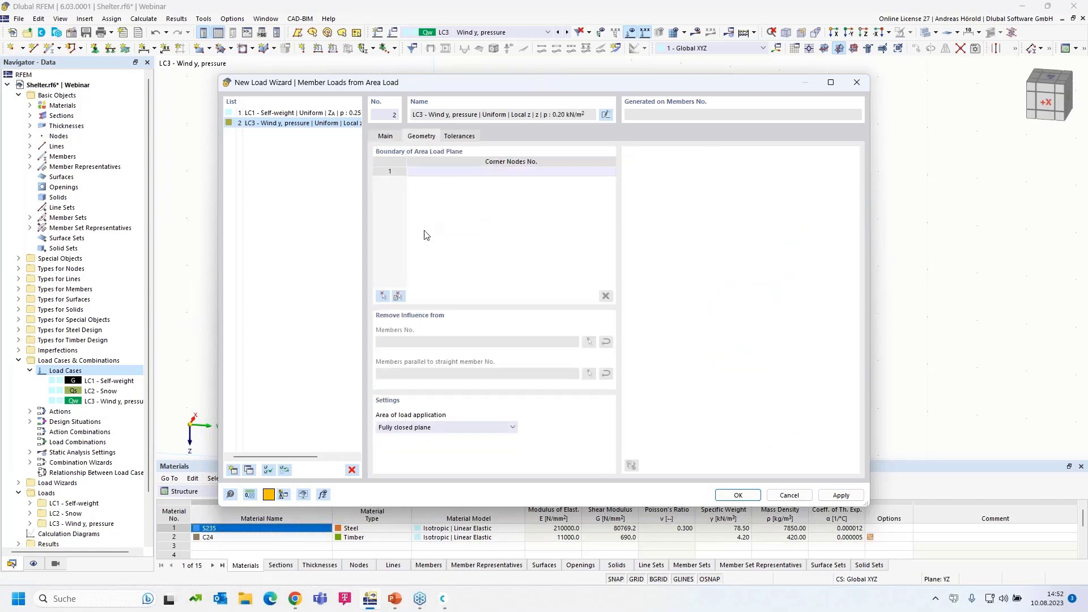
pyautogui.click(384, 297)
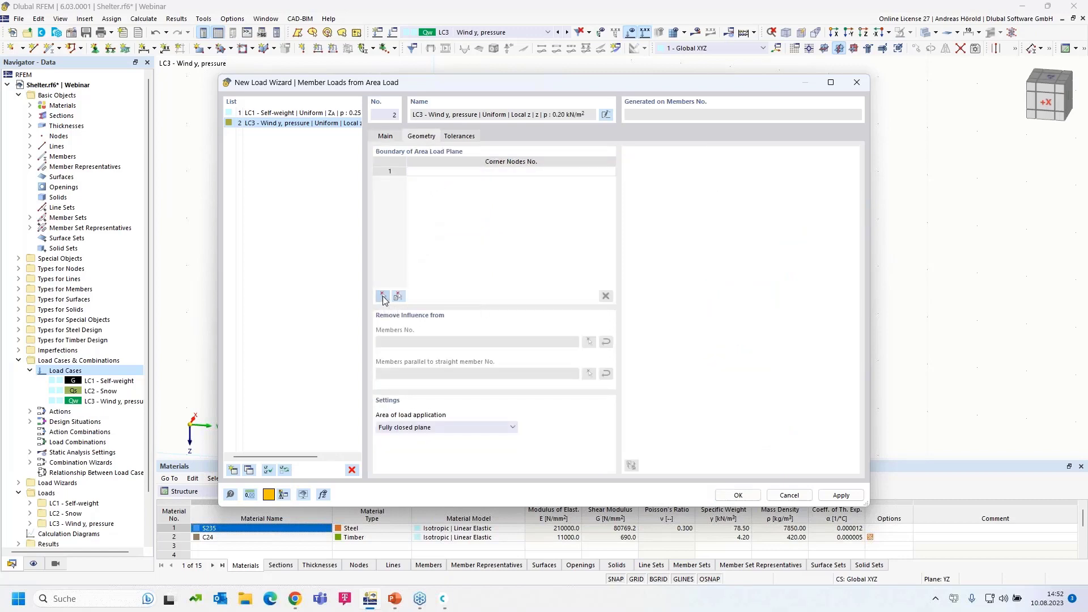
pyautogui.click(374, 340)
pyautogui.click(496, 136)
pyautogui.click(642, 159)
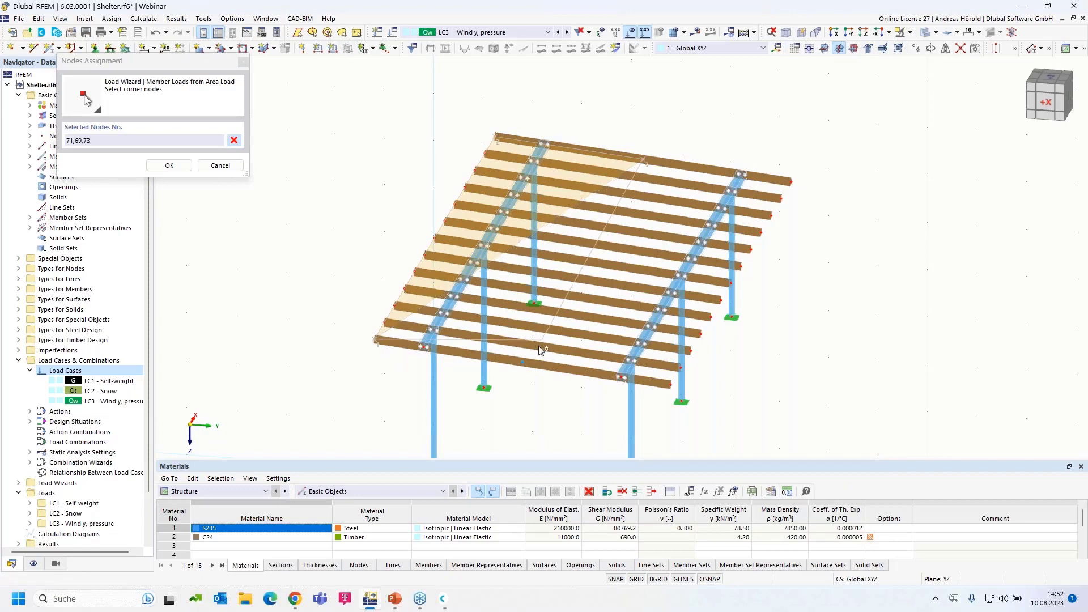
pyautogui.click(524, 365)
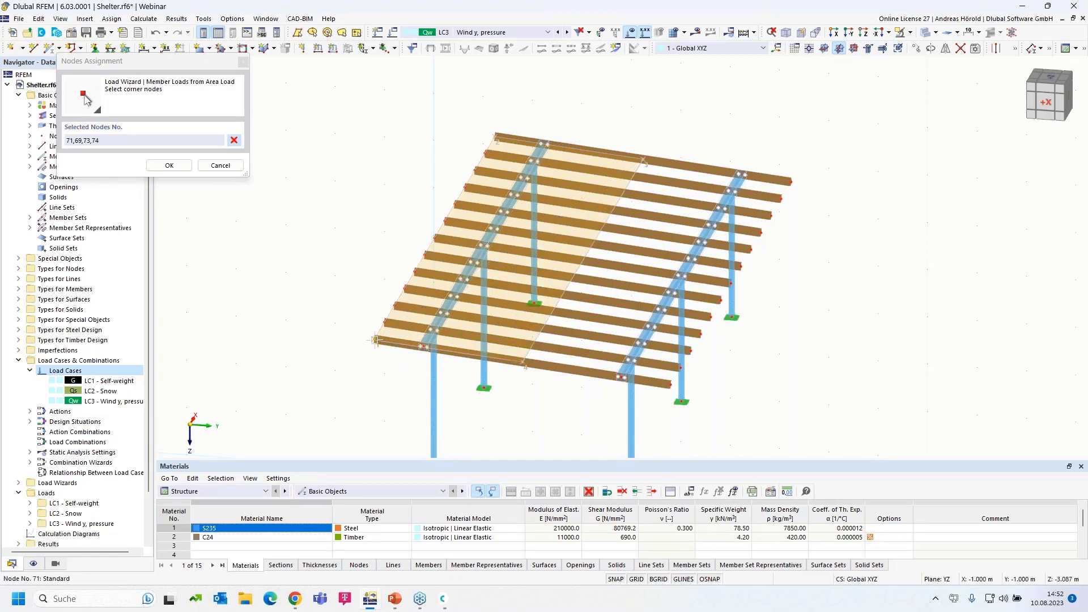
pyautogui.click(375, 340)
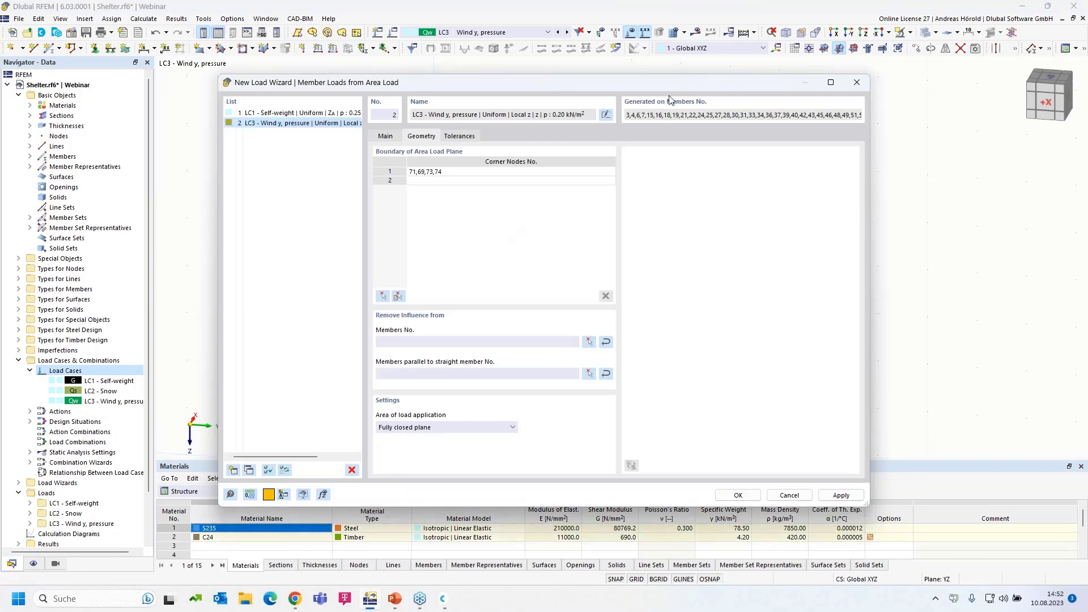
pyautogui.moveTo(641, 86); pyautogui.dragTo(628, 104)
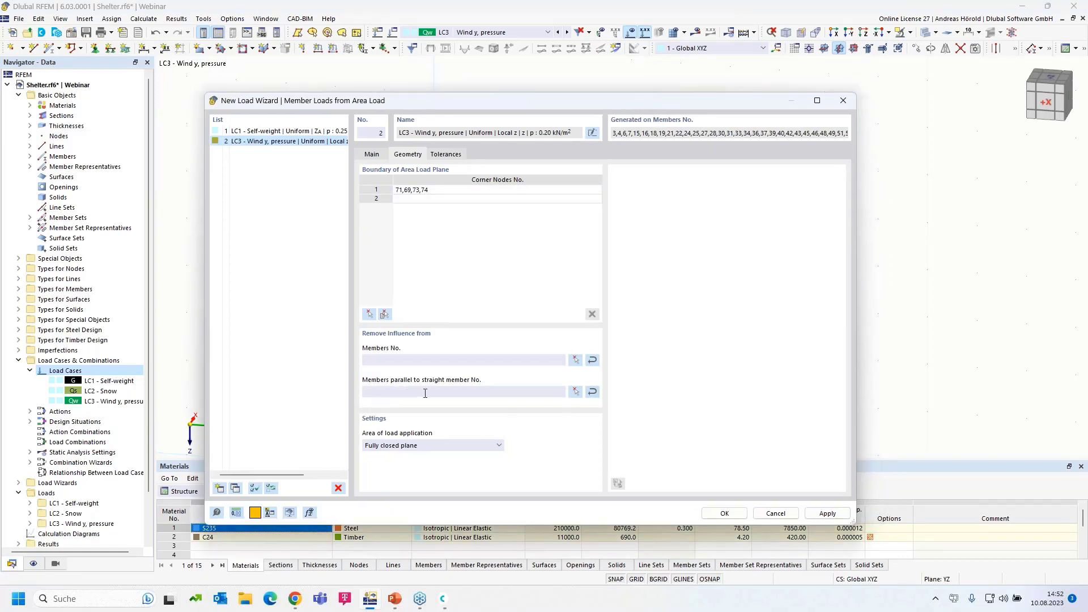
# Ignore members parallel to member 4 and generate the LC3 roof wind loads
pyautogui.click(575, 392)
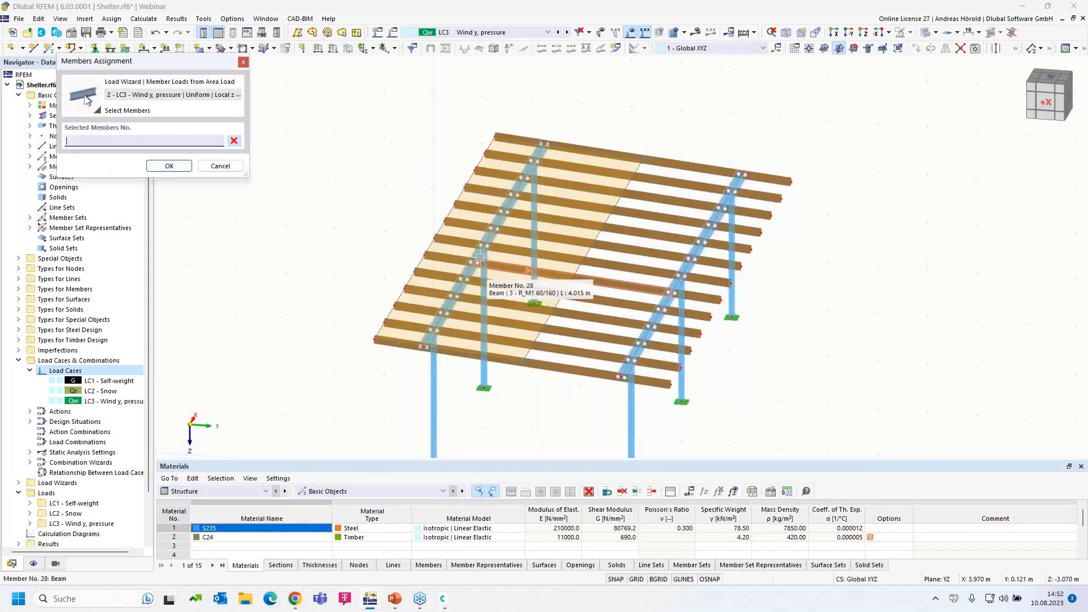
pyautogui.click(480, 256)
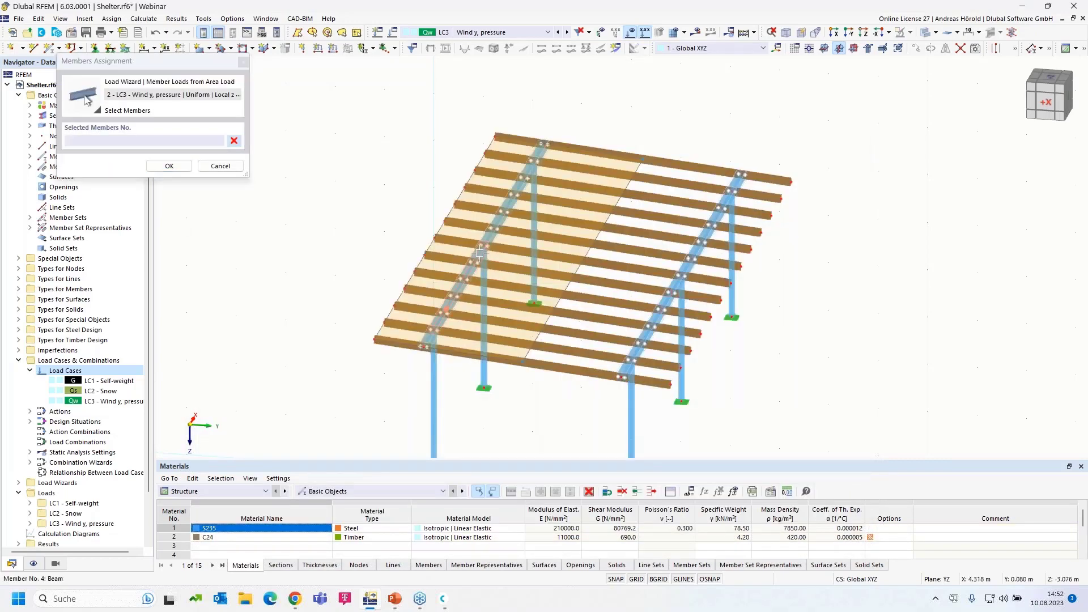
pyautogui.click(173, 168)
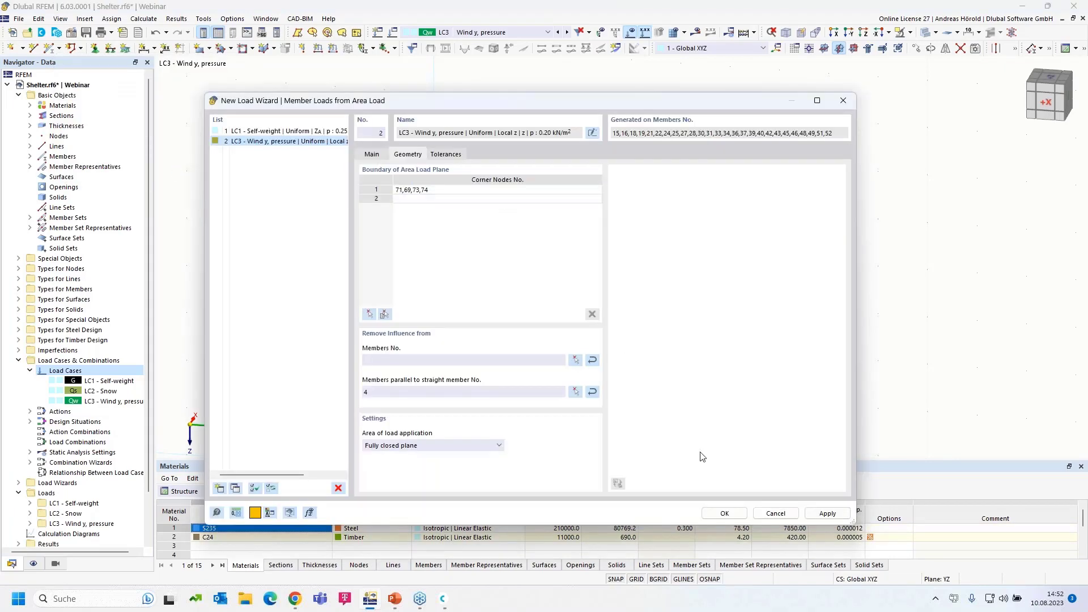
pyautogui.click(724, 513)
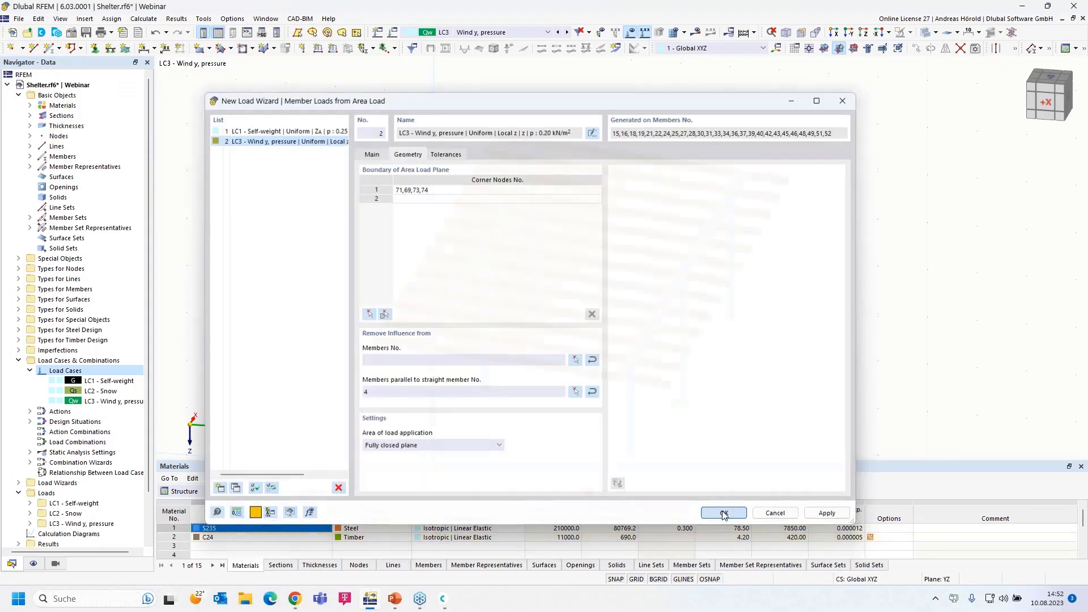
pyautogui.keyDown('ctrl'); pyautogui.moveTo(772, 413); pyautogui.dragTo(745, 400, button='middle'); pyautogui.keyUp('ctrl')
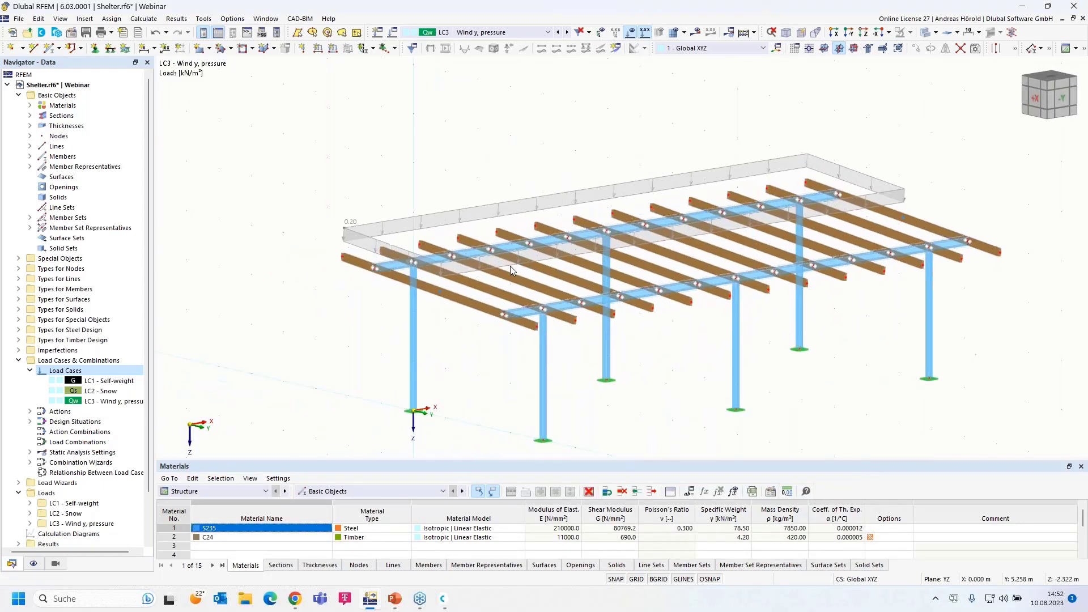
# Briefly show the generated LC3 member loads separately, then window-select all shelter columns
pyautogui.rightClick(458, 215)
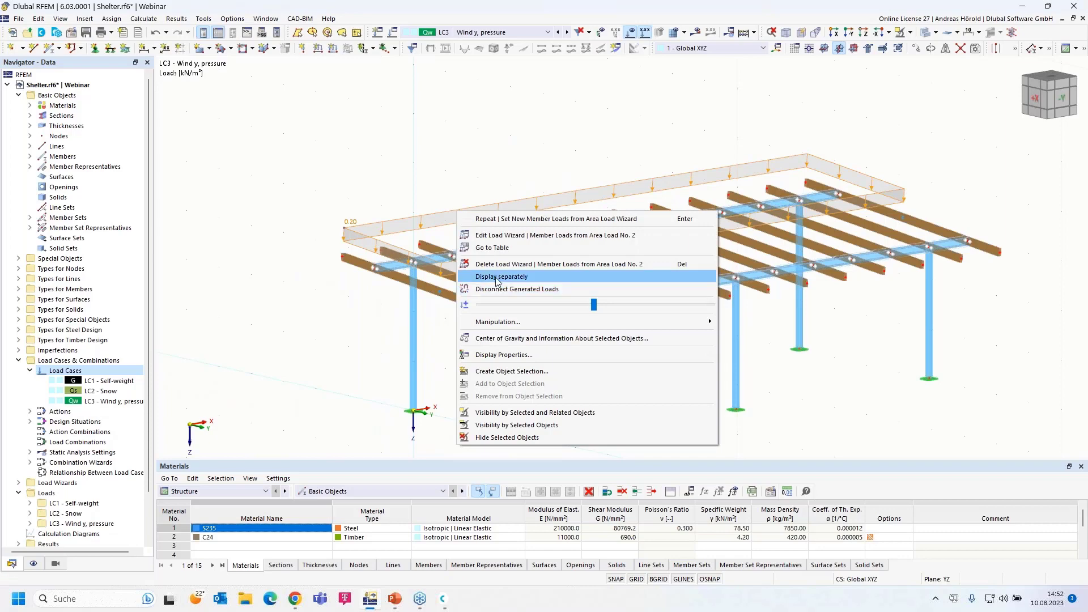
pyautogui.click(497, 281)
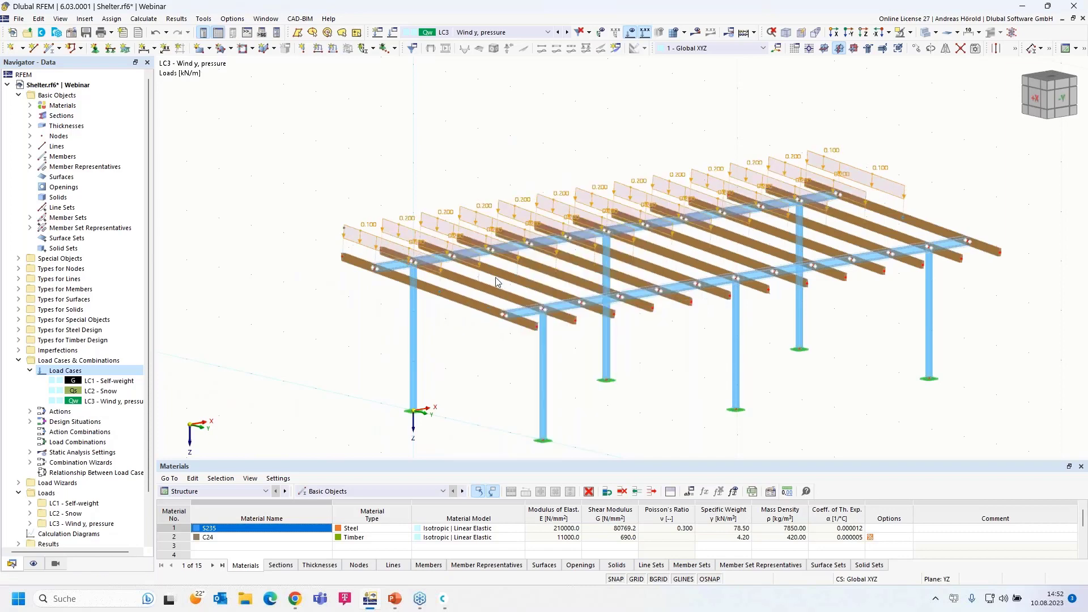
pyautogui.rightClick(422, 214)
pyautogui.click(453, 281)
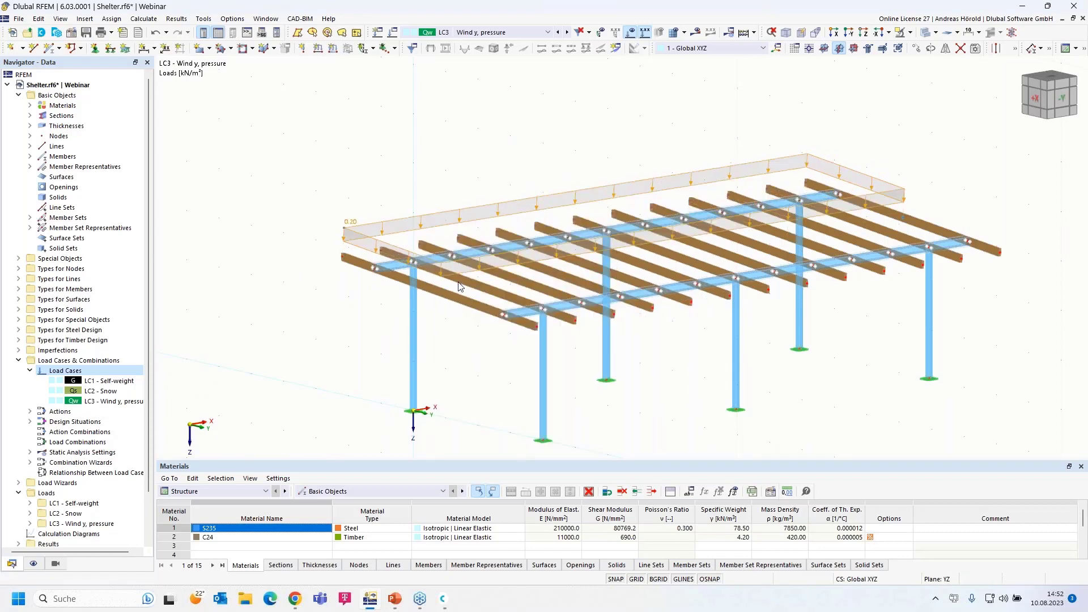
pyautogui.keyDown('ctrl'); pyautogui.moveTo(441, 403); pyautogui.dragTo(437, 379, button='middle'); pyautogui.keyUp('ctrl')
pyautogui.moveTo(989, 313); pyautogui.dragTo(334, 374)
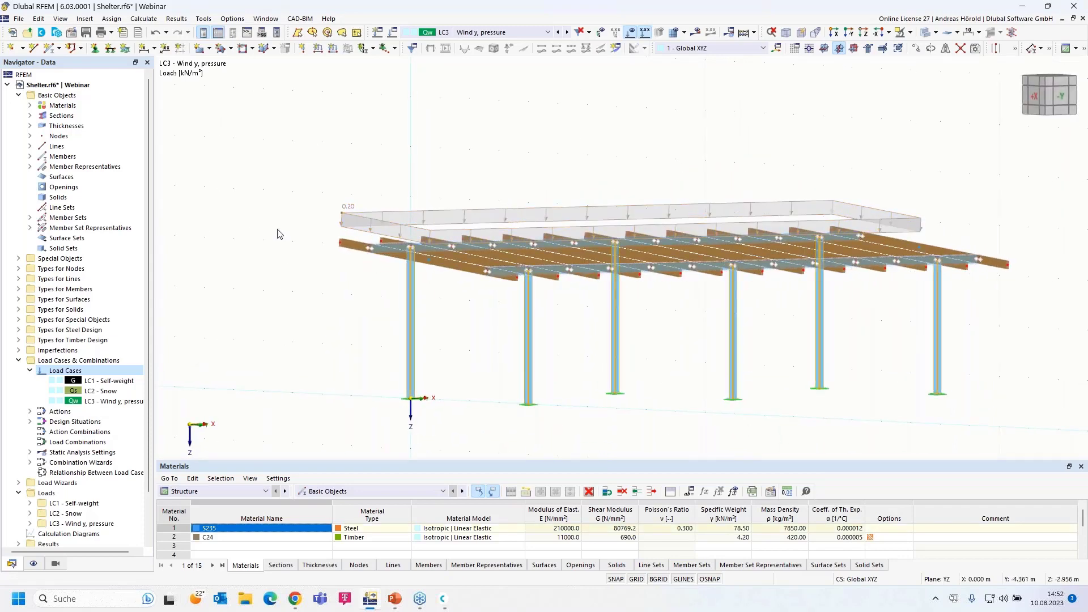
# Apply a uniform 10 kN/m force in global Y to columns 1, 2, 5, 8, 9, 12
pyautogui.click(332, 49)
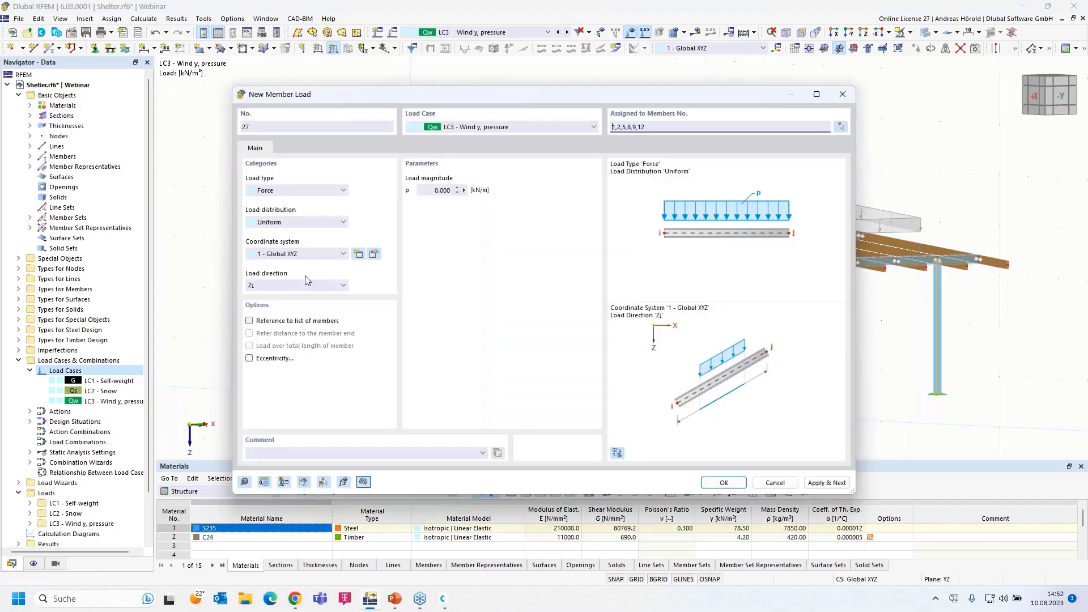
pyautogui.click(277, 194)
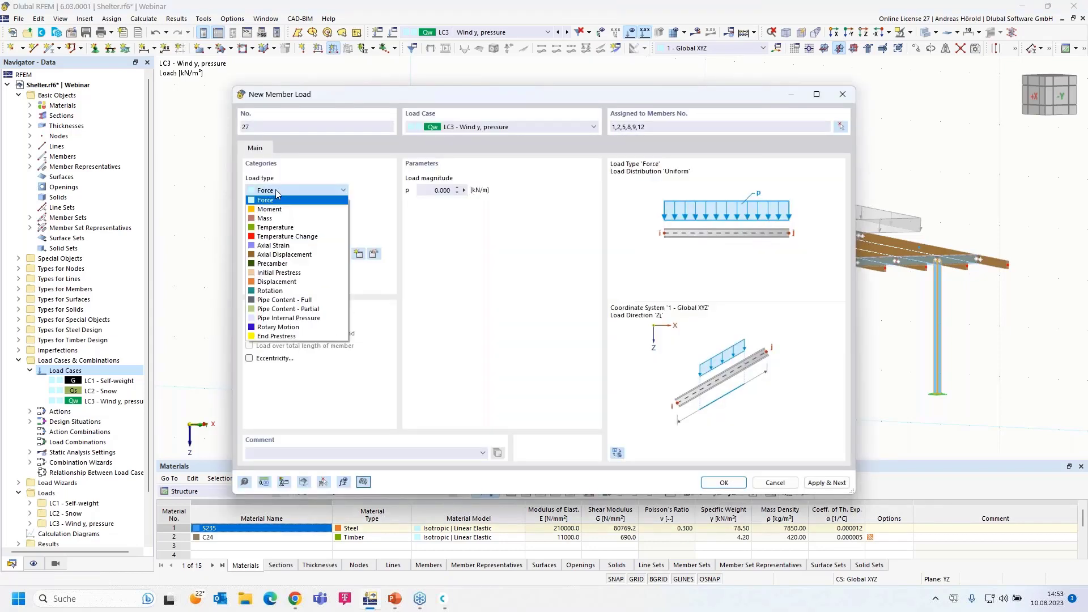
pyautogui.click(277, 198)
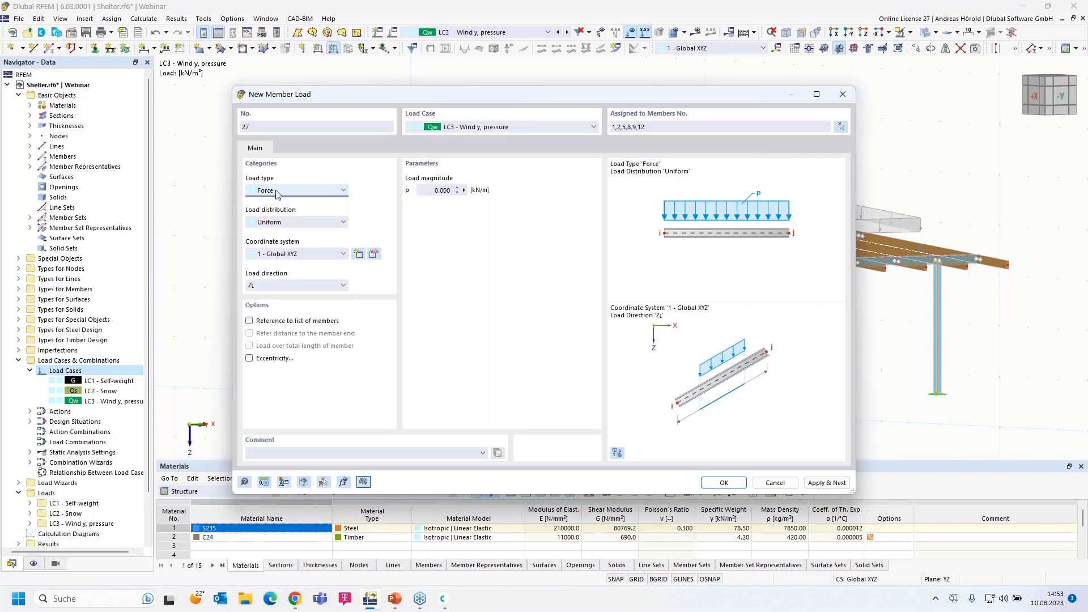
pyautogui.click(290, 225)
pyautogui.click(291, 225)
pyautogui.click(299, 225)
pyautogui.click(299, 226)
pyautogui.click(283, 287)
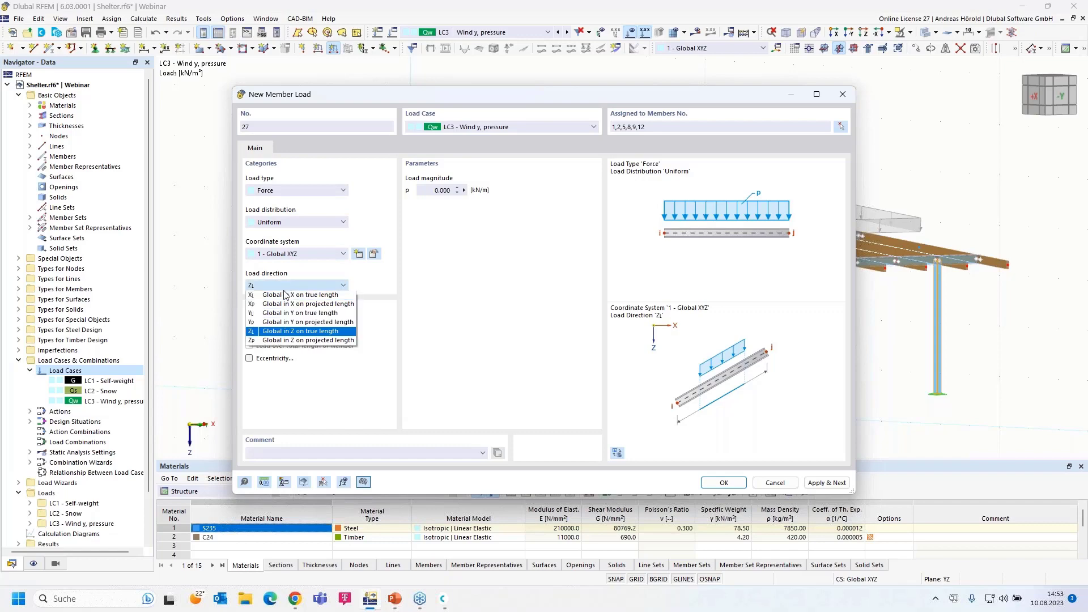
pyautogui.click(280, 313)
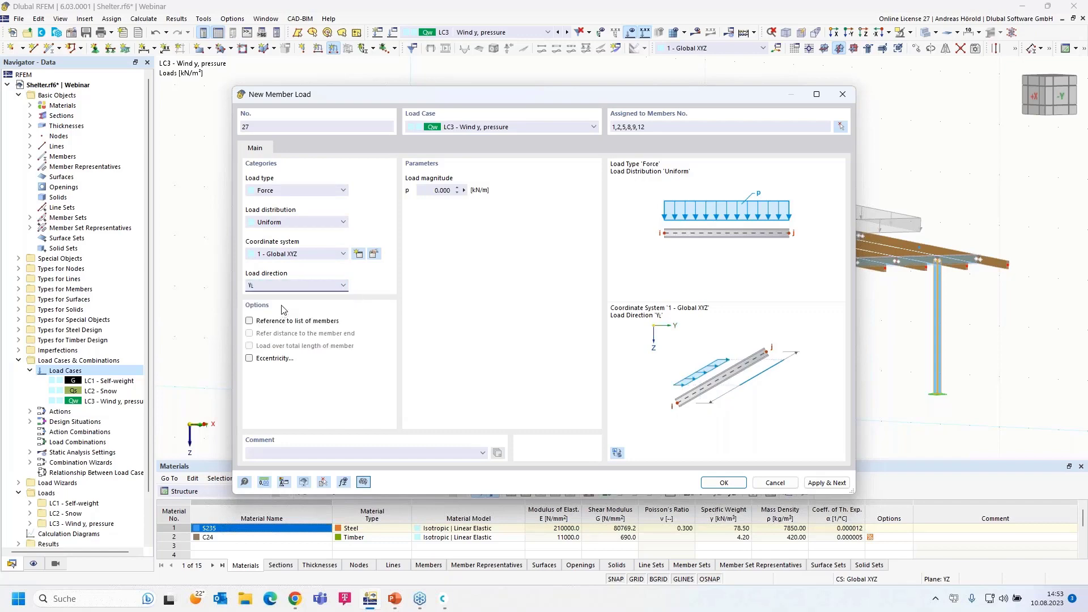
pyautogui.click(434, 190)
pyautogui.click(727, 484)
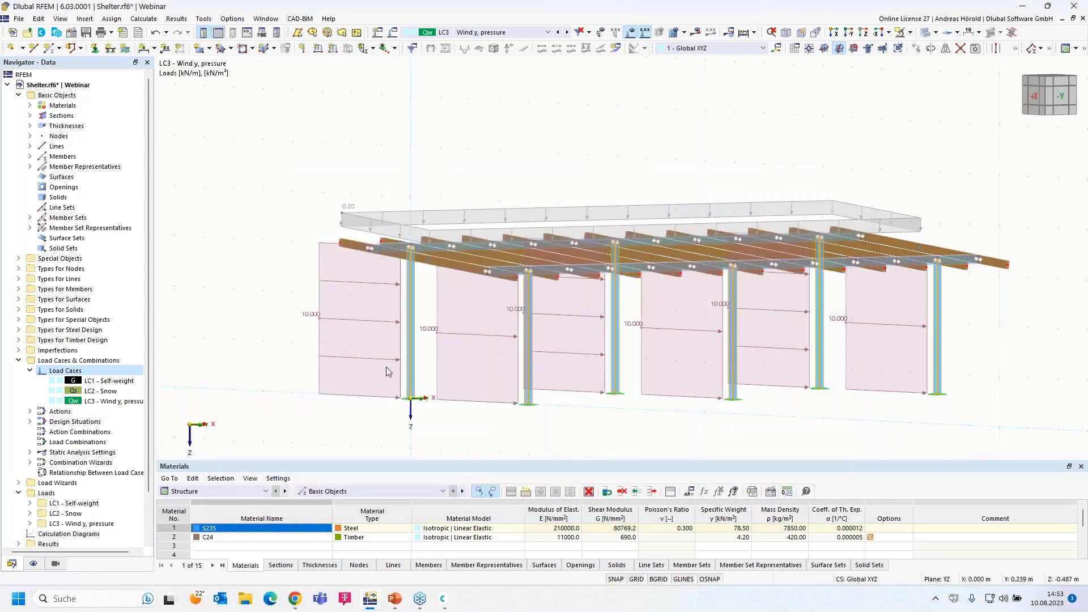
# Expand LC3 - Wind y, pressure member loads in the Navigator down to item 27
pyautogui.scroll(-1, 383, 338)
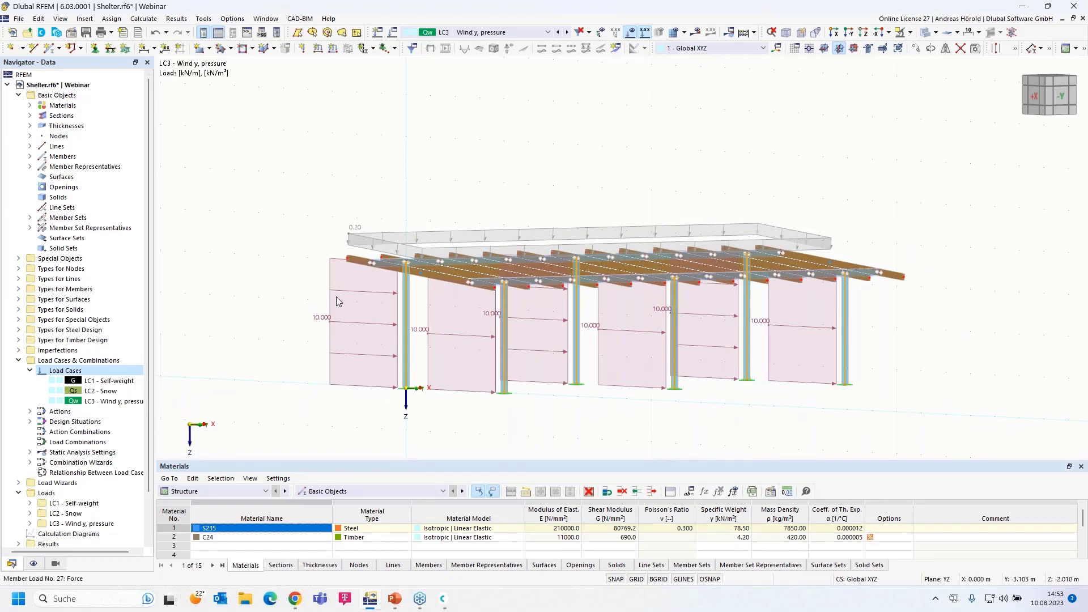
pyautogui.click(357, 290)
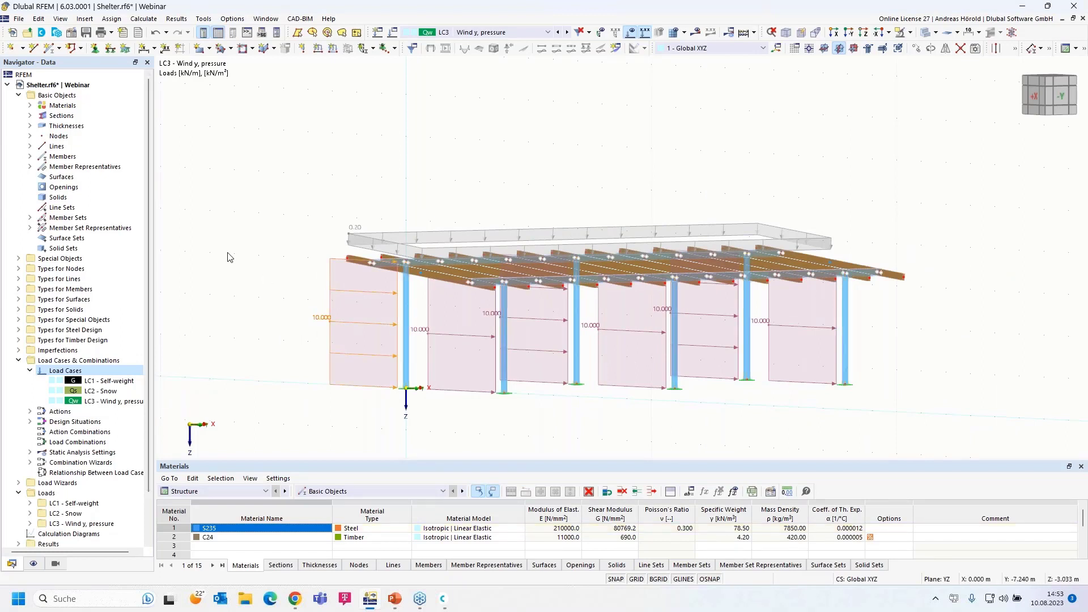
pyautogui.scroll(-3, 182, 344)
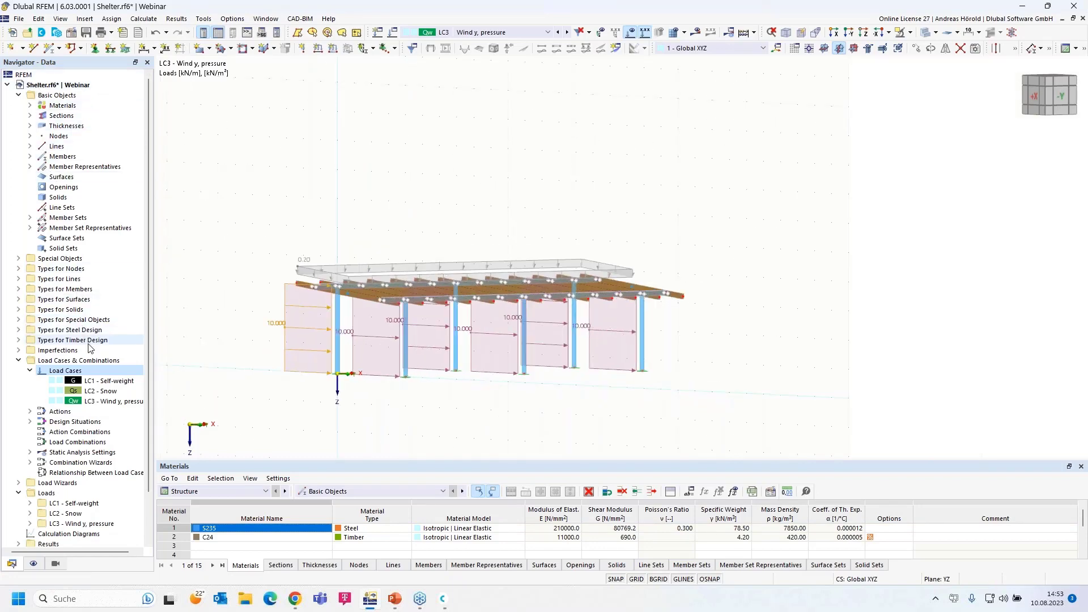
pyautogui.scroll(-2, 89, 347)
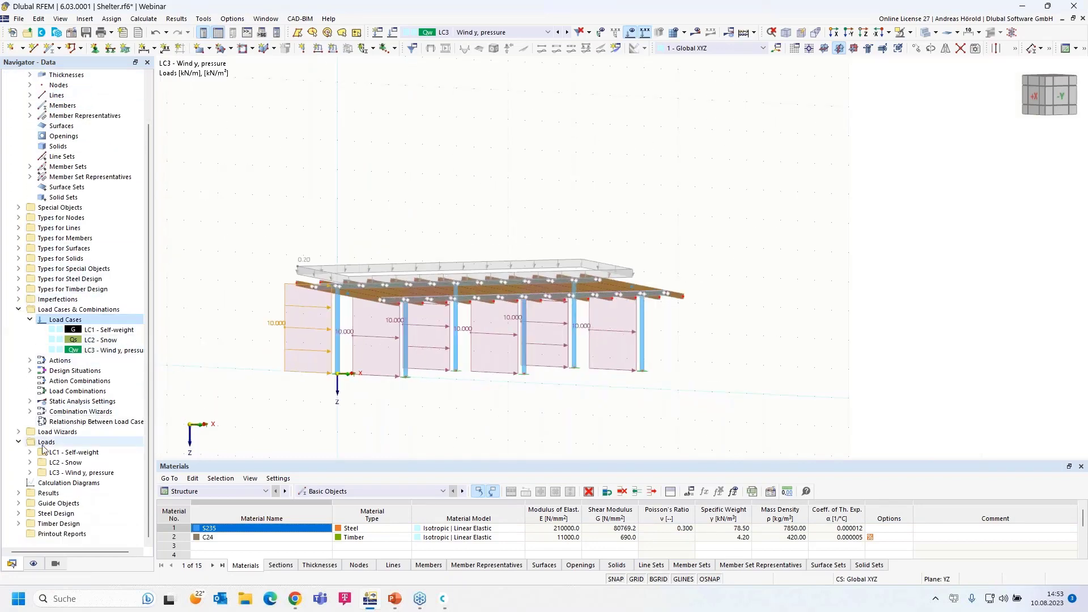
pyautogui.click(30, 473)
pyautogui.scroll(-6, 47, 469)
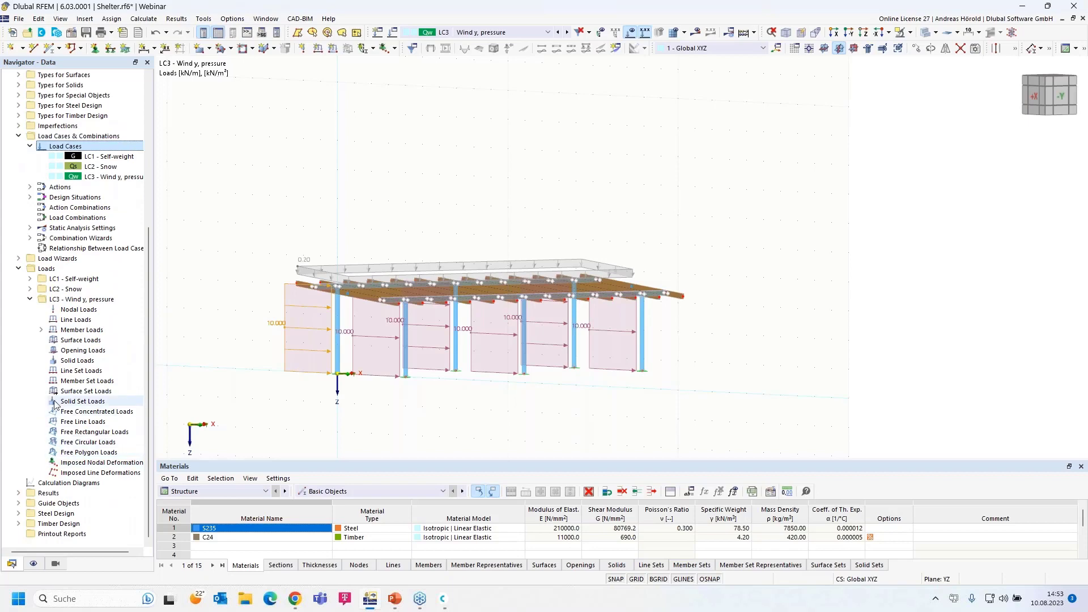
pyautogui.click(40, 330)
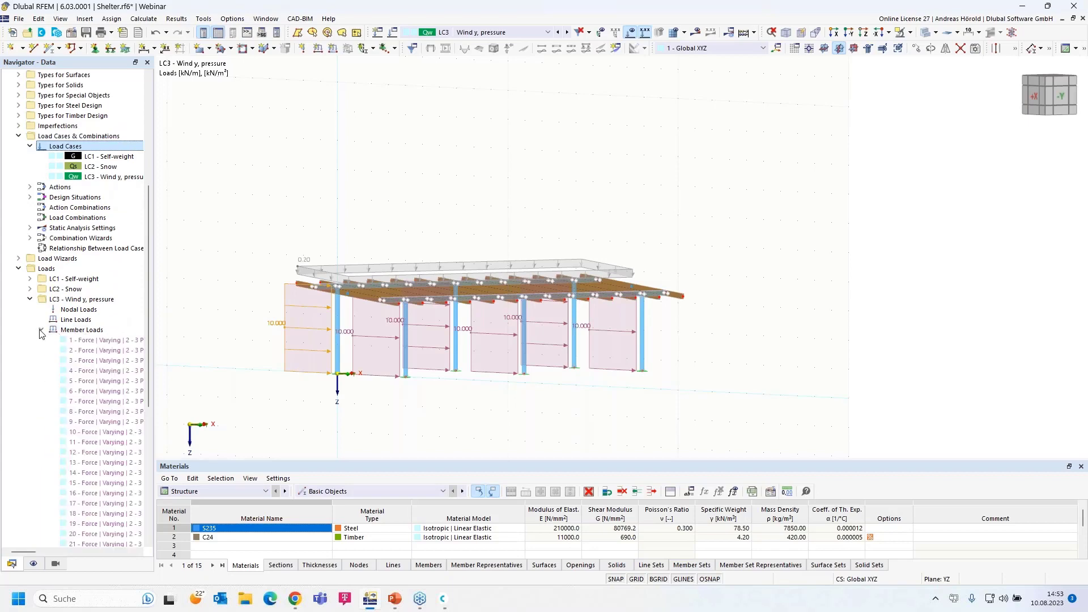
pyautogui.scroll(-6, 99, 366)
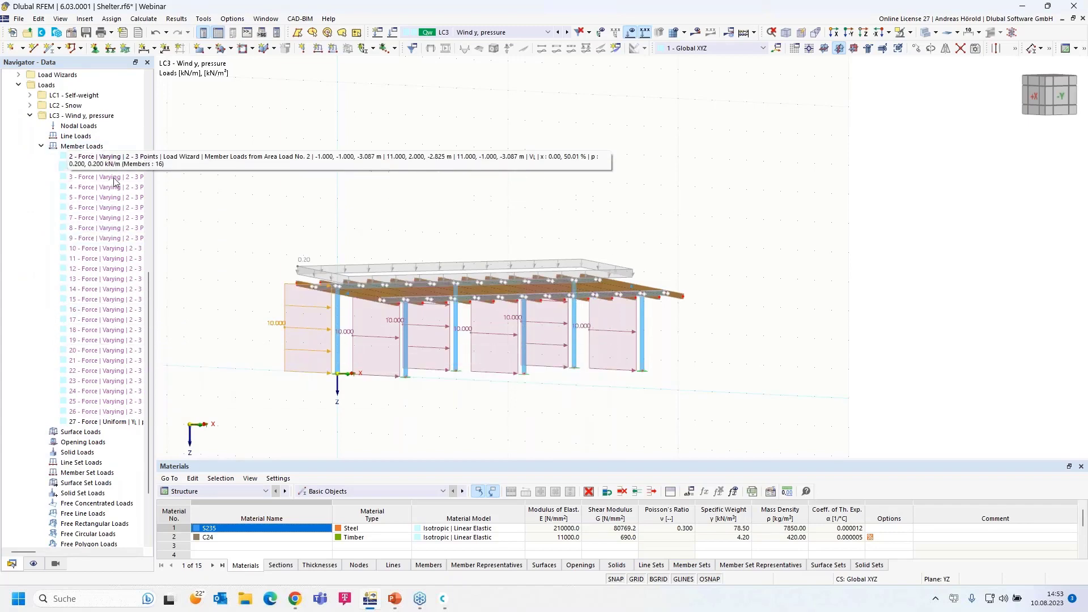
pyautogui.doubleClick(111, 422)
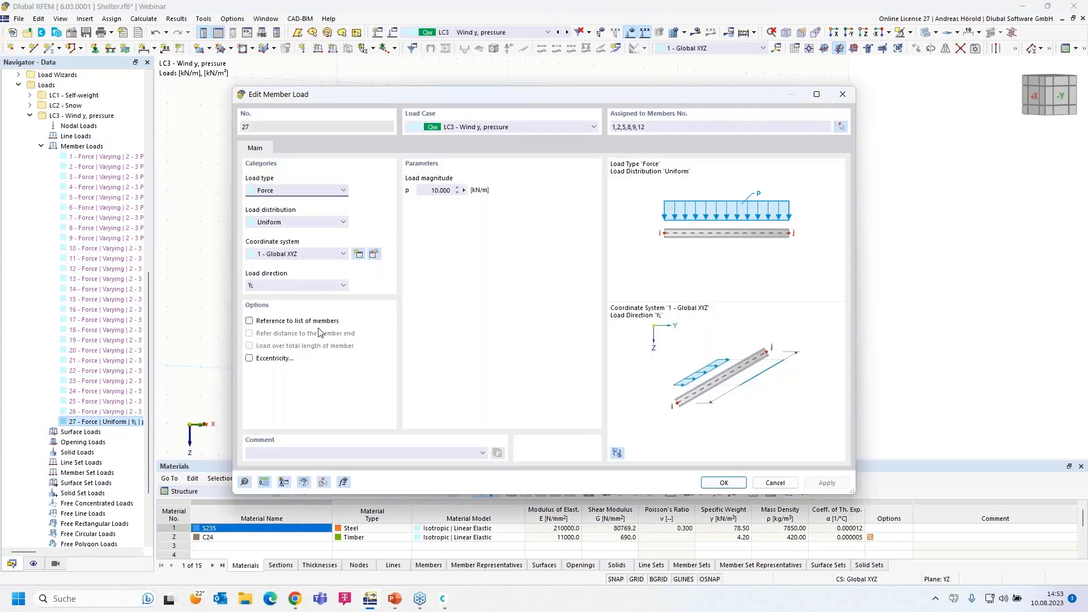
pyautogui.click(434, 190)
pyautogui.write('0,1')
pyautogui.click(722, 482)
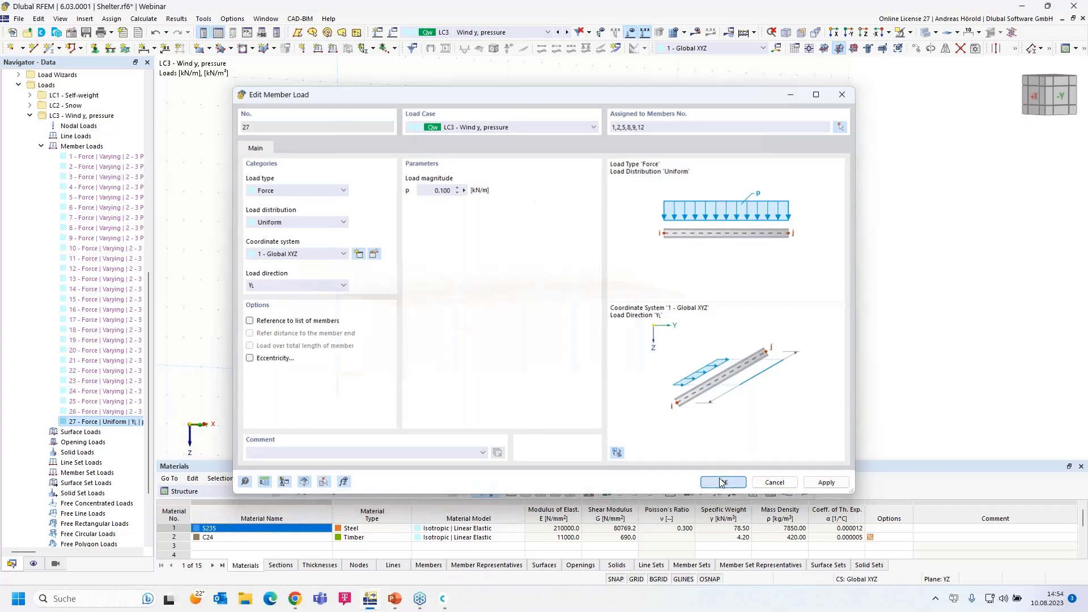
pyautogui.keyDown('ctrl'); pyautogui.moveTo(473, 391); pyautogui.dragTo(506, 394, button='middle'); pyautogui.keyUp('ctrl')
pyautogui.scroll(5, 506, 394)
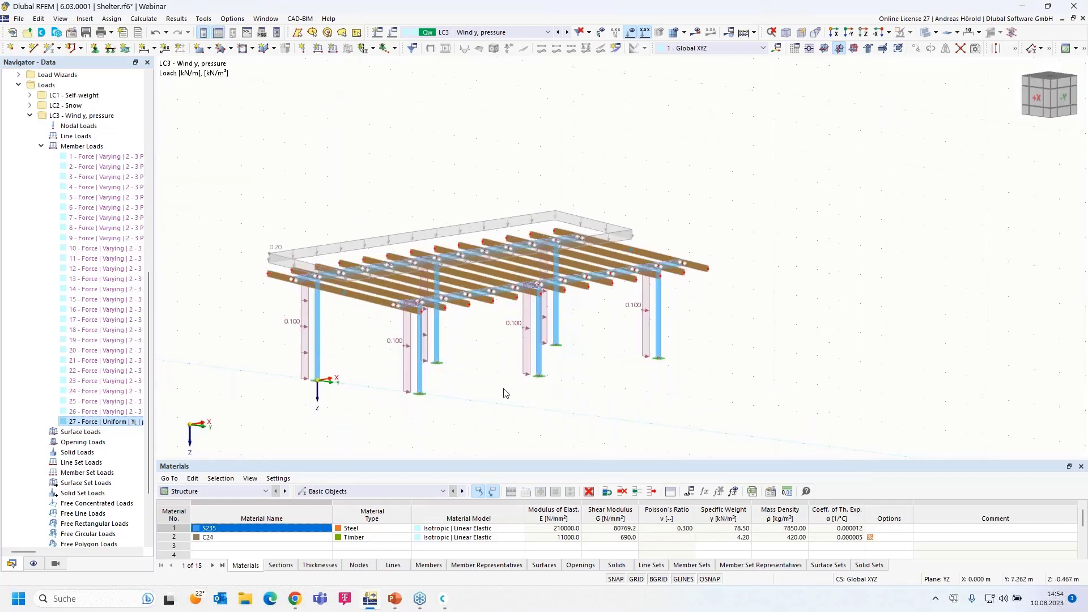
pyautogui.keyDown('ctrl'); pyautogui.moveTo(655, 369); pyautogui.dragTo(615, 358, button='middle'); pyautogui.keyUp('ctrl')
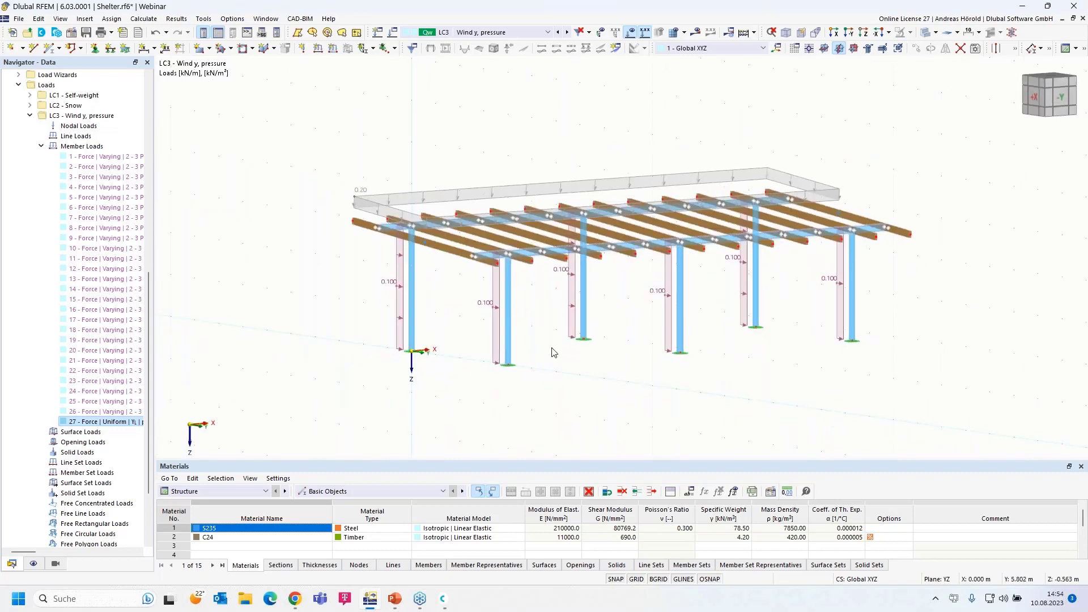
pyautogui.click(573, 309)
pyautogui.keyDown('ctrl'); pyautogui.click(495, 309); pyautogui.keyUp('ctrl')
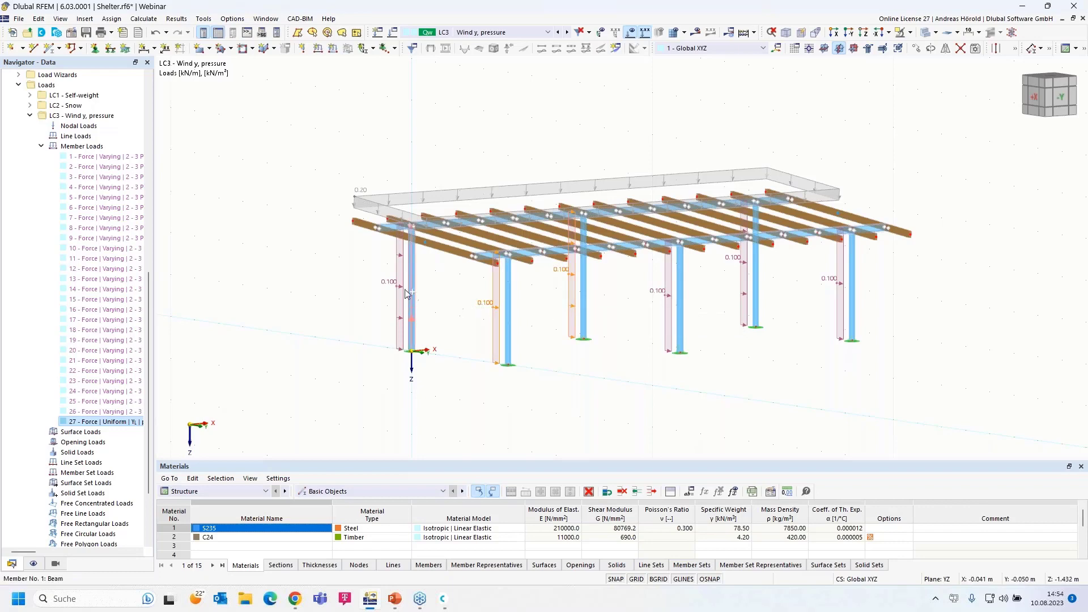
pyautogui.keyDown('ctrl'); pyautogui.click(400, 290); pyautogui.keyUp('ctrl')
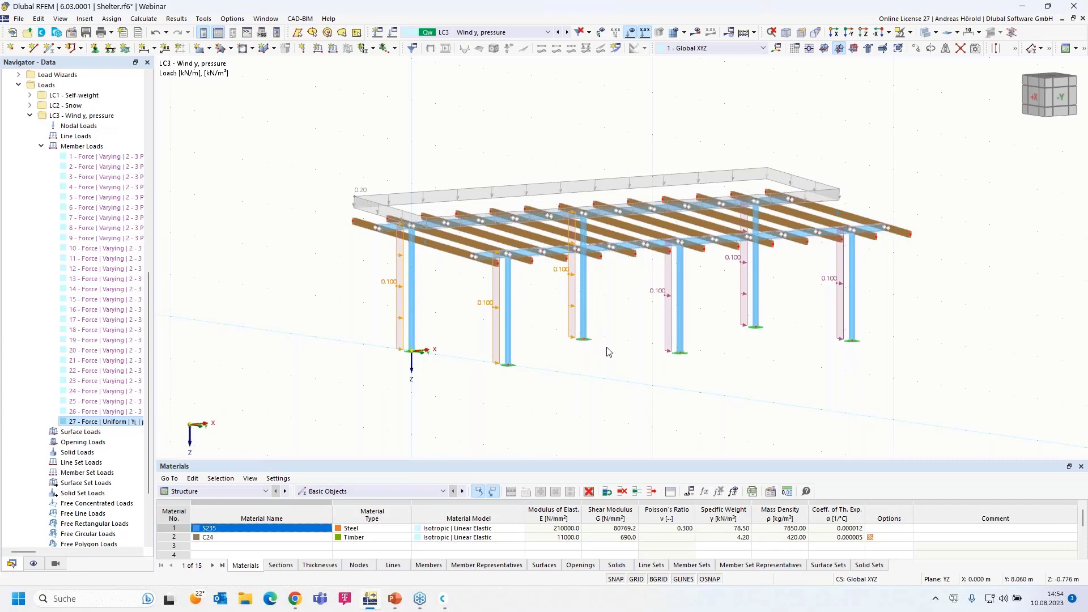
pyautogui.press('Escape')
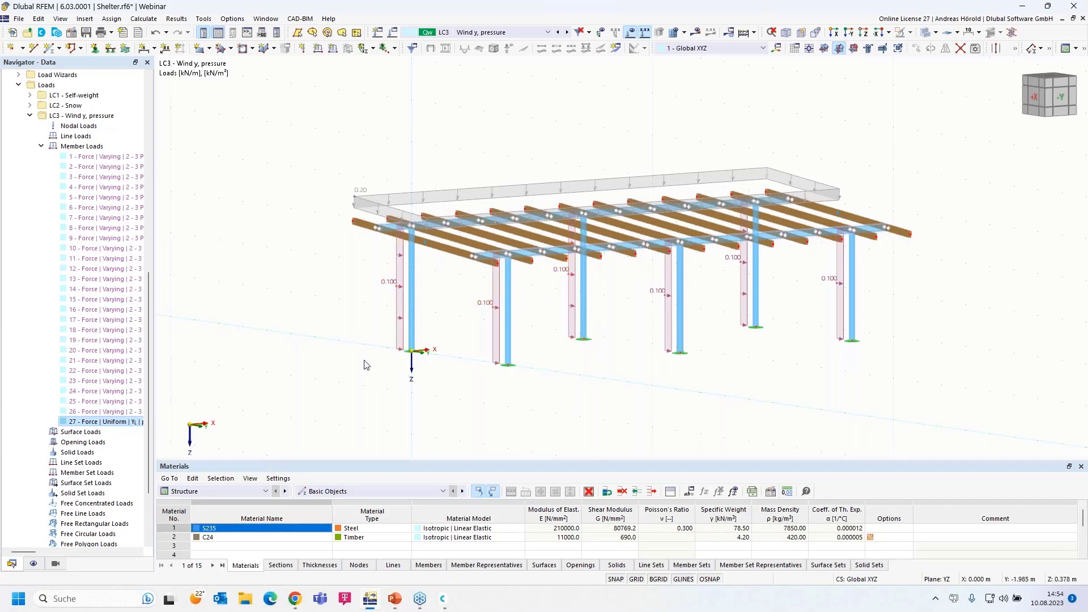
pyautogui.keyDown('ctrl'); pyautogui.moveTo(357, 371); pyautogui.dragTo(382, 330, button='middle'); pyautogui.keyUp('ctrl')
pyautogui.scroll(3, 375, 311)
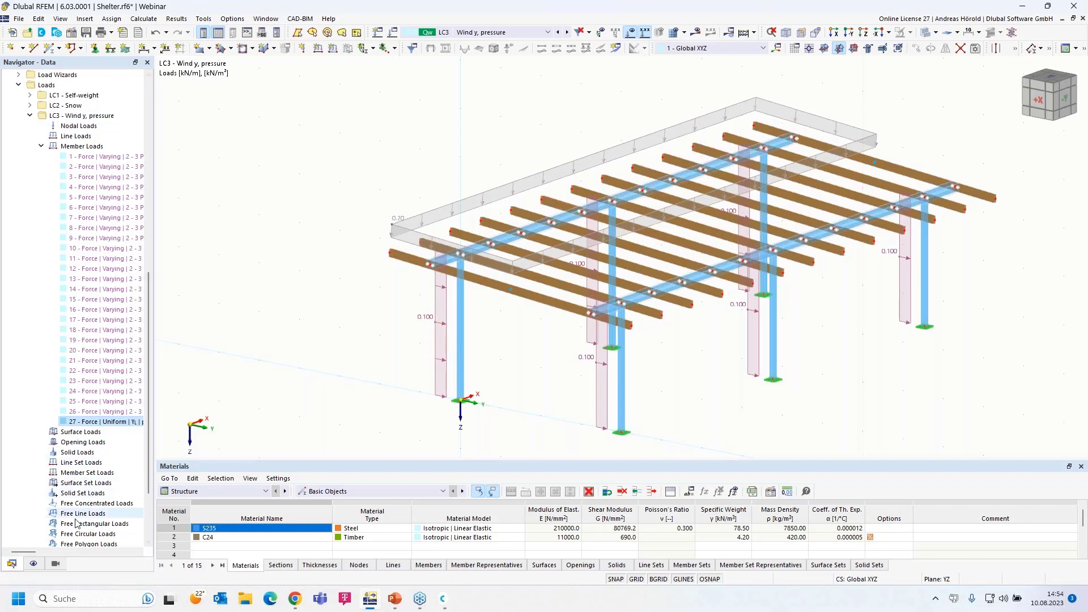
# Show only the S235 members via Members by Material in the Views navigator, ghosting the timber beams
pyautogui.click(55, 565)
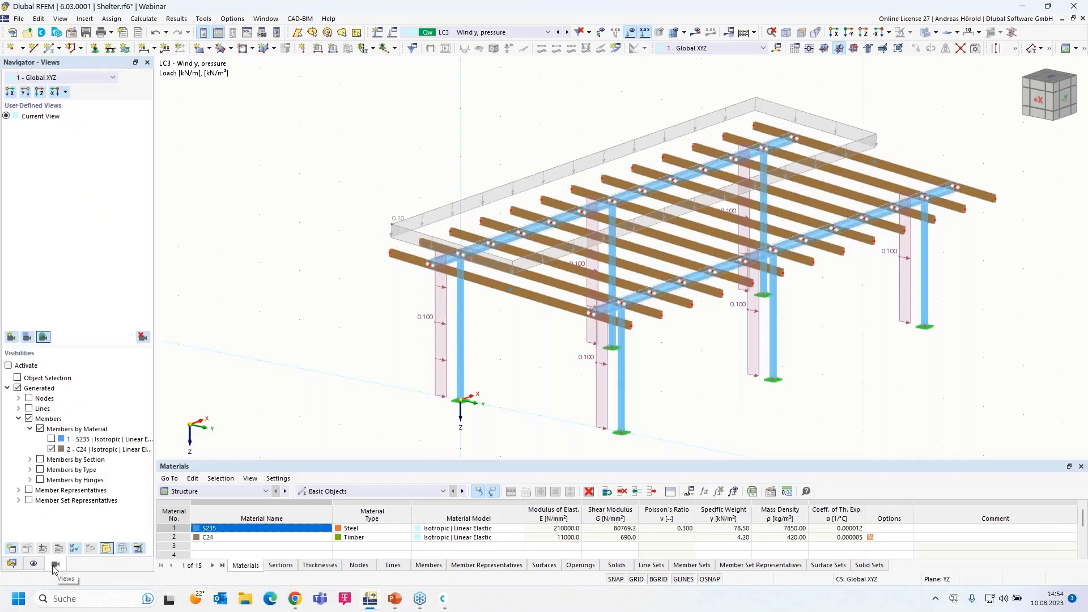
pyautogui.click(51, 440)
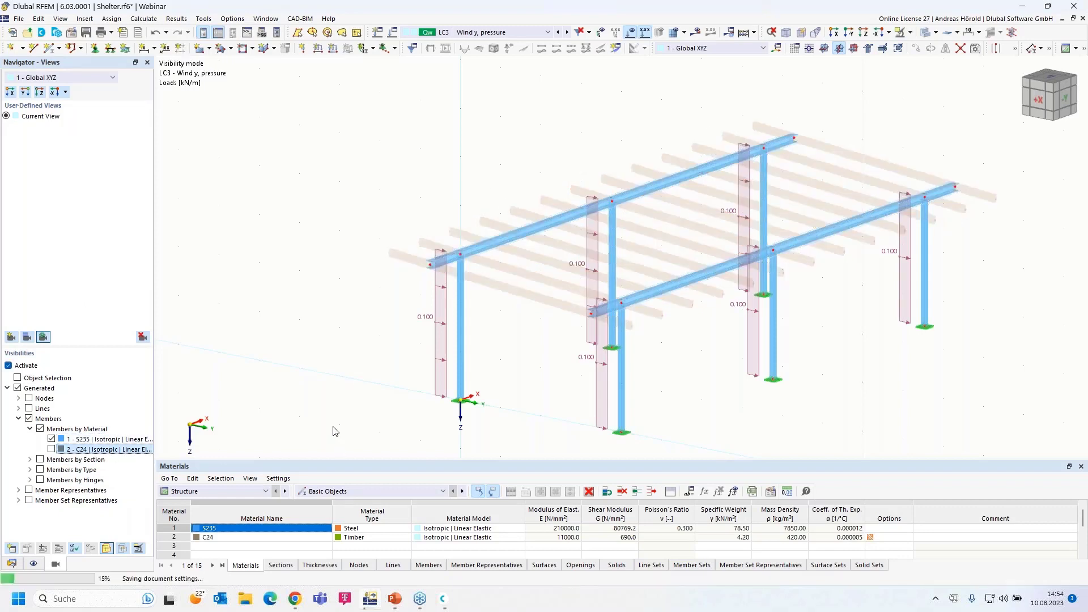
pyautogui.keyDown('ctrl'); pyautogui.moveTo(365, 419); pyautogui.dragTo(383, 418, button='middle'); pyautogui.keyUp('ctrl')
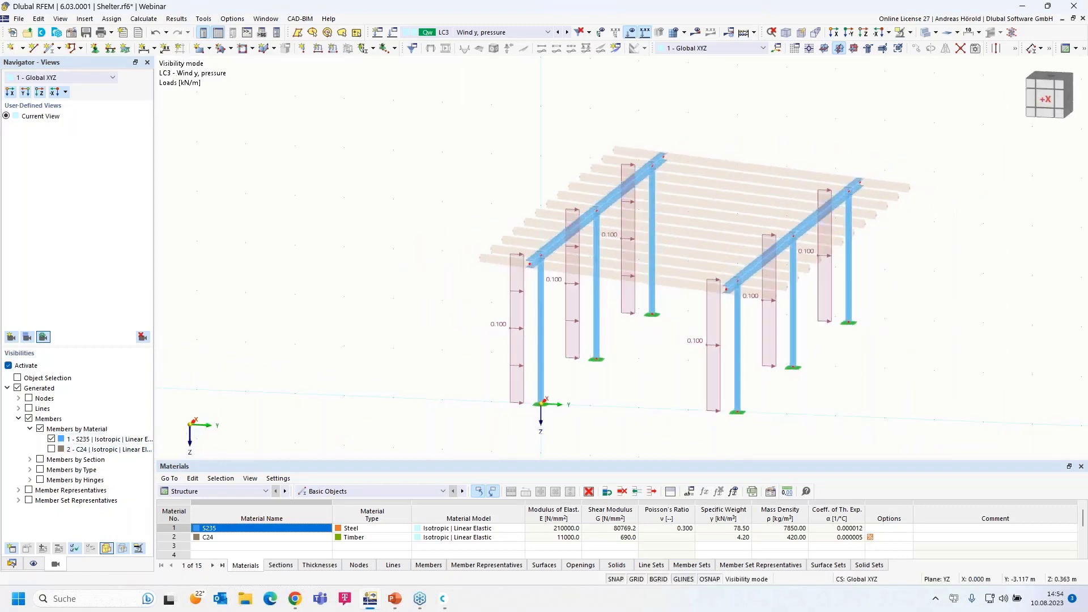
pyautogui.scroll(1, 424, 336)
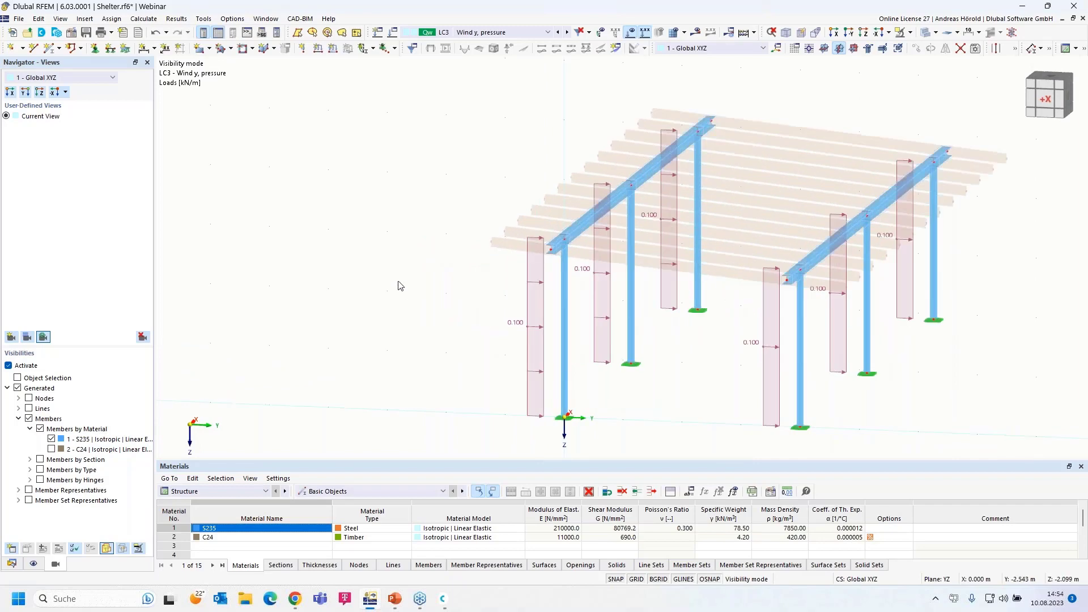
pyautogui.click(332, 50)
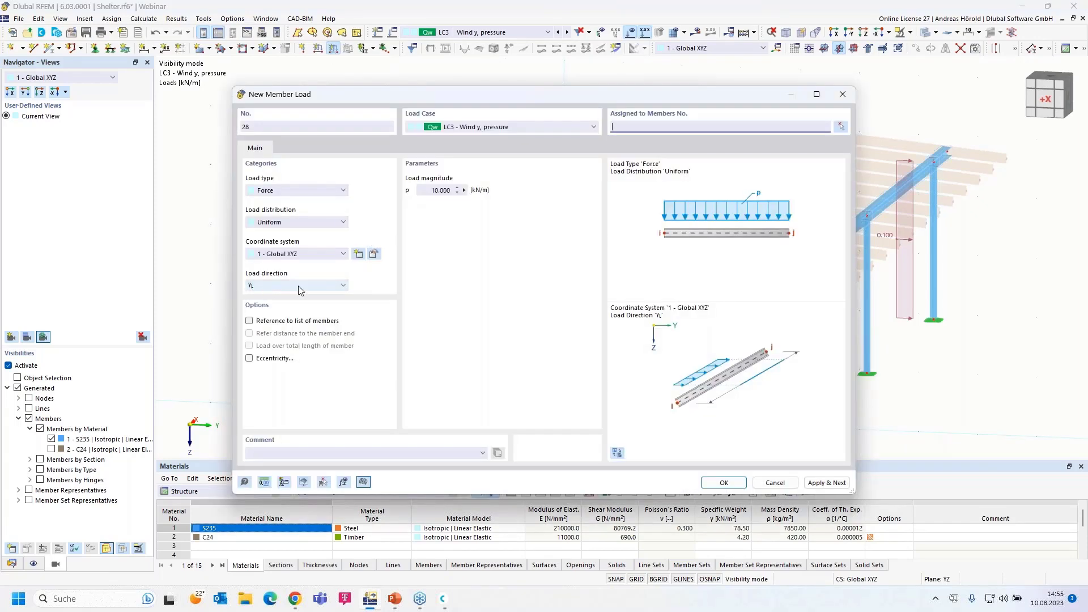
# Apply a uniform 0.550 kN/m member load to the left steel beam
pyautogui.click(426, 191)
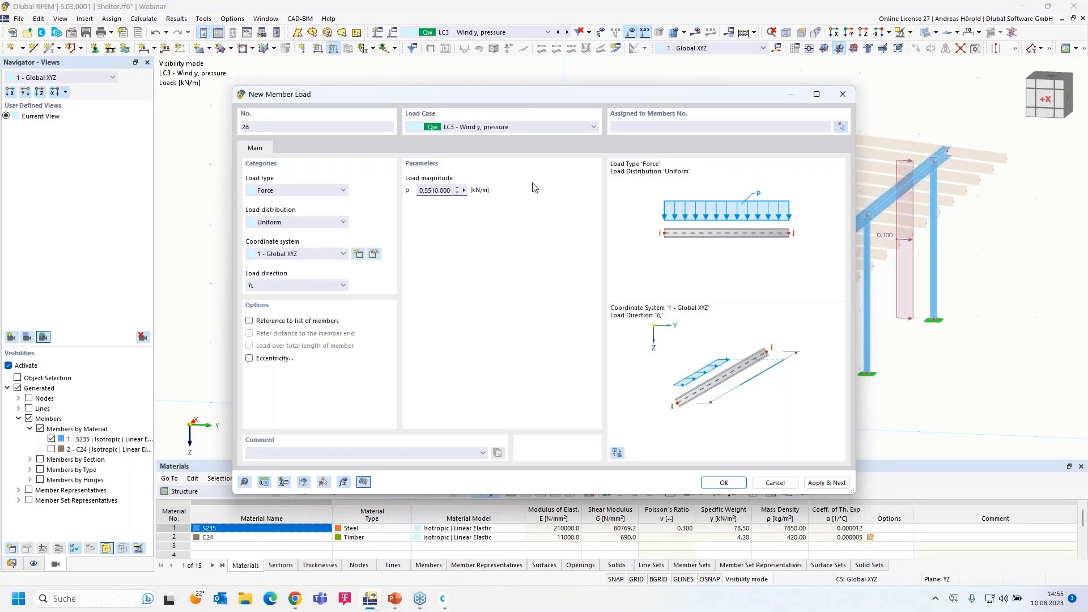
pyautogui.write('0,55')
pyautogui.press('Delete')
pyautogui.press('Delete')
pyautogui.press('Delete')
pyautogui.press('Delete')
pyautogui.press('Delete')
pyautogui.click(724, 482)
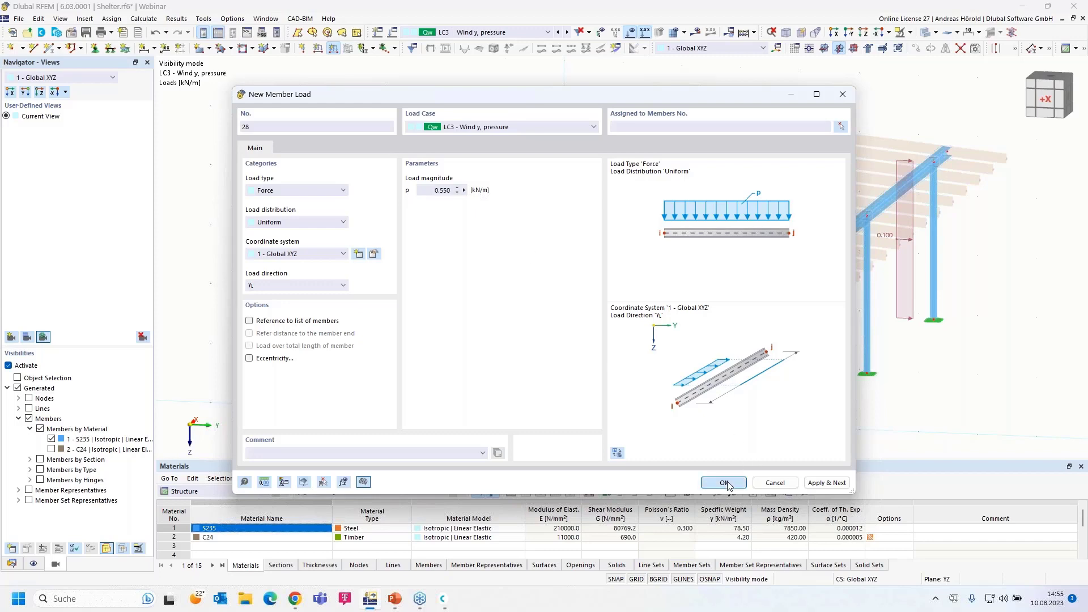
pyautogui.moveTo(477, 274); pyautogui.dragTo(772, 95)
pyautogui.click(165, 167)
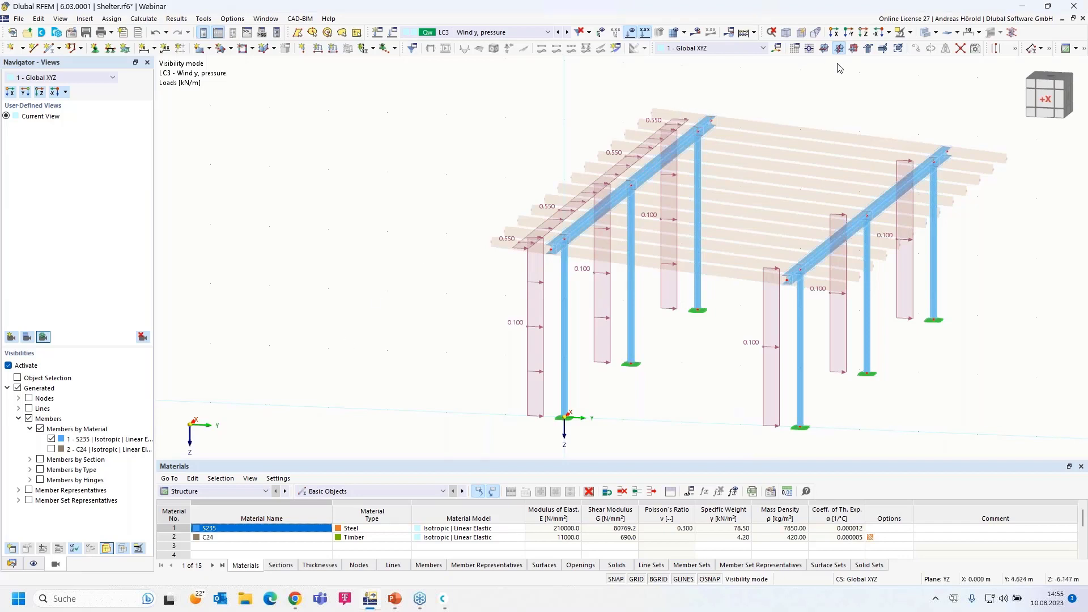
# Cancel visibility mode, return to the Data navigator and collapse the LC3 loads
pyautogui.click(910, 33)
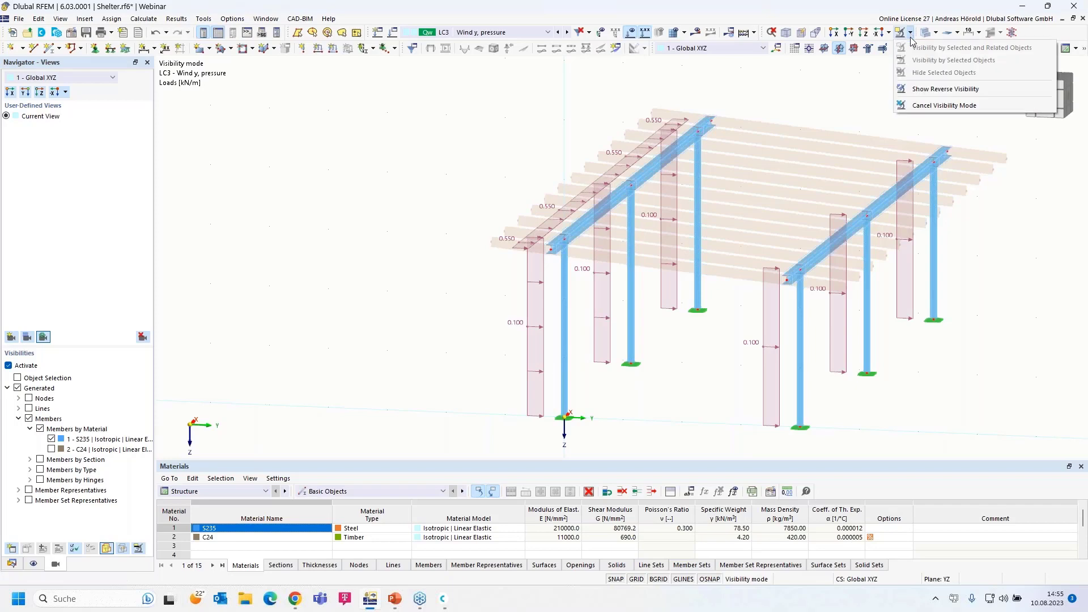
pyautogui.click(944, 105)
pyautogui.moveTo(688, 369); pyautogui.dragTo(501, 382, button='middle')
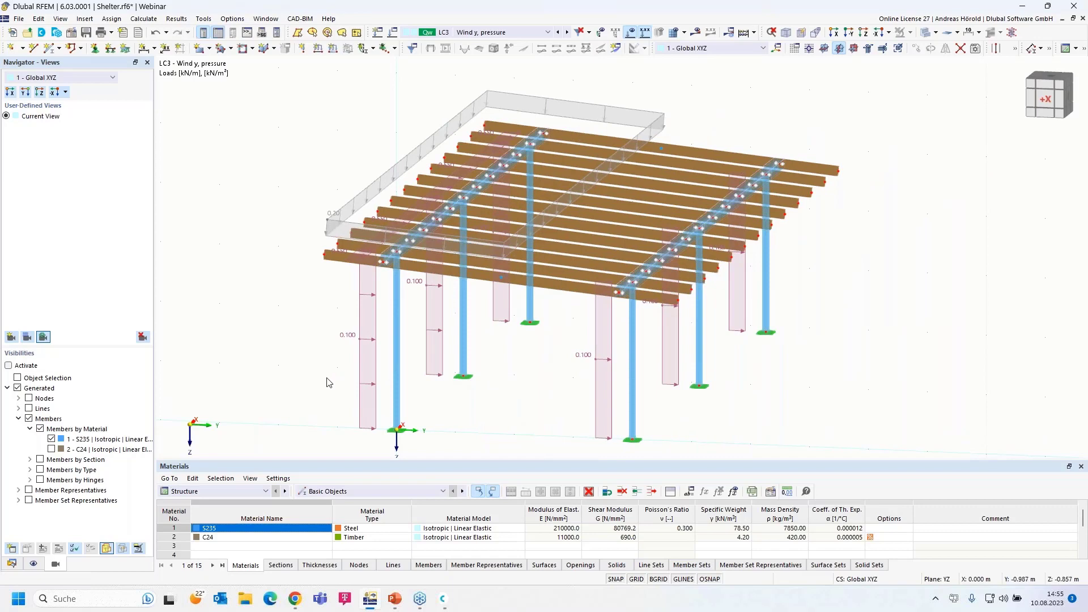
pyautogui.click(11, 563)
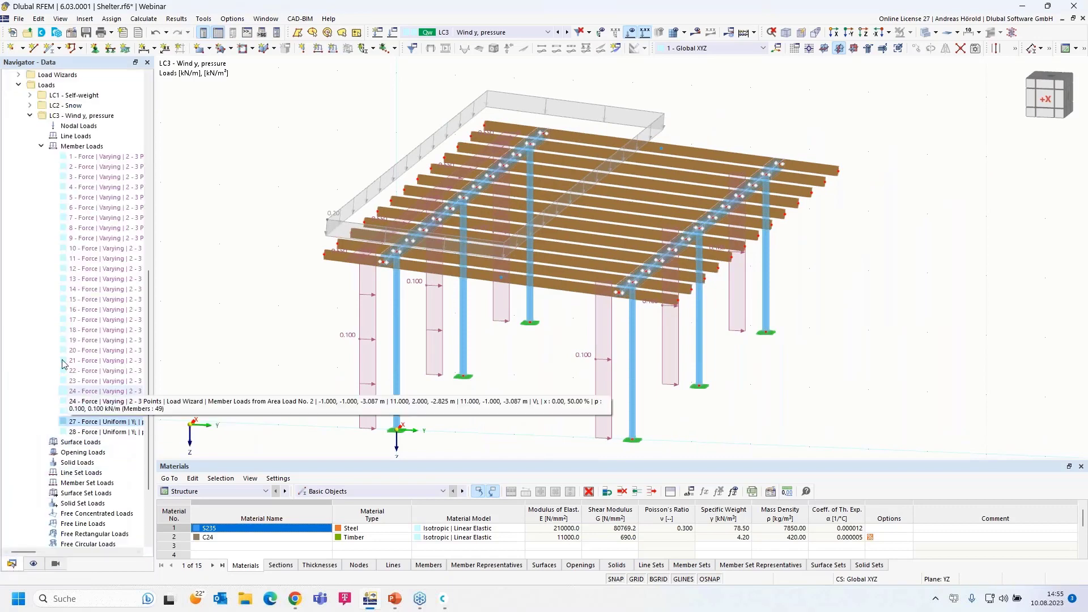
pyautogui.click(30, 115)
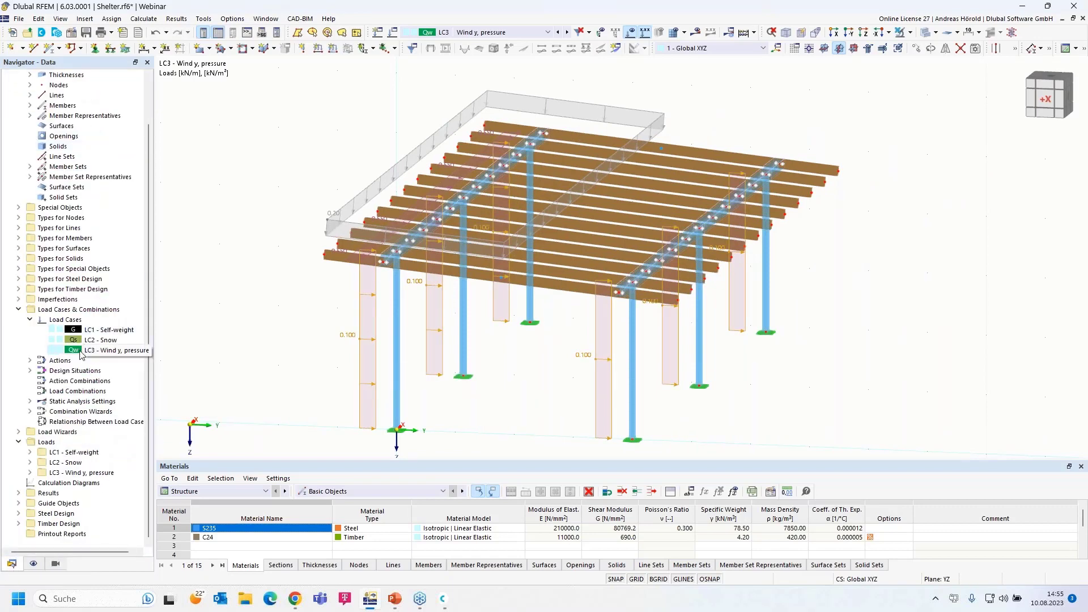
# Copy LC3 into a new LC4 and rename it 'Wind y, suction'
pyautogui.rightClick(90, 310)
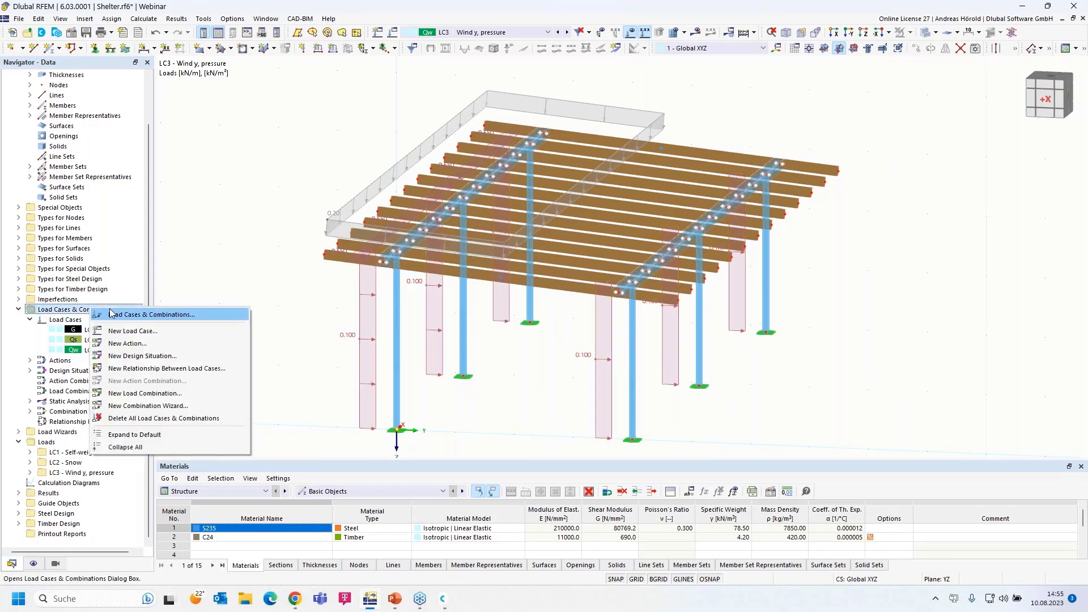
pyautogui.click(144, 315)
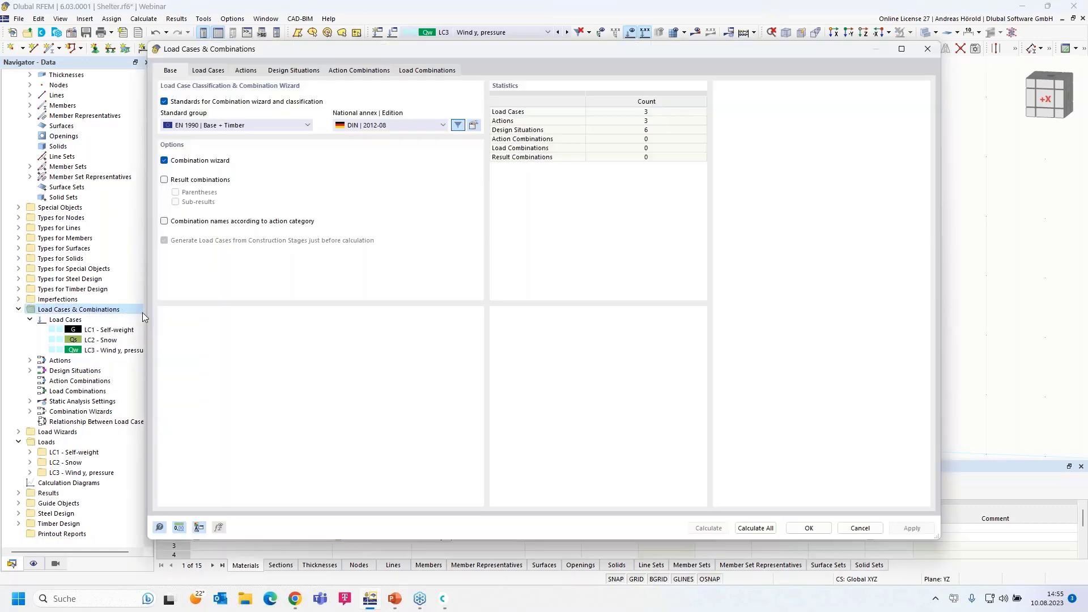
pyautogui.click(207, 70)
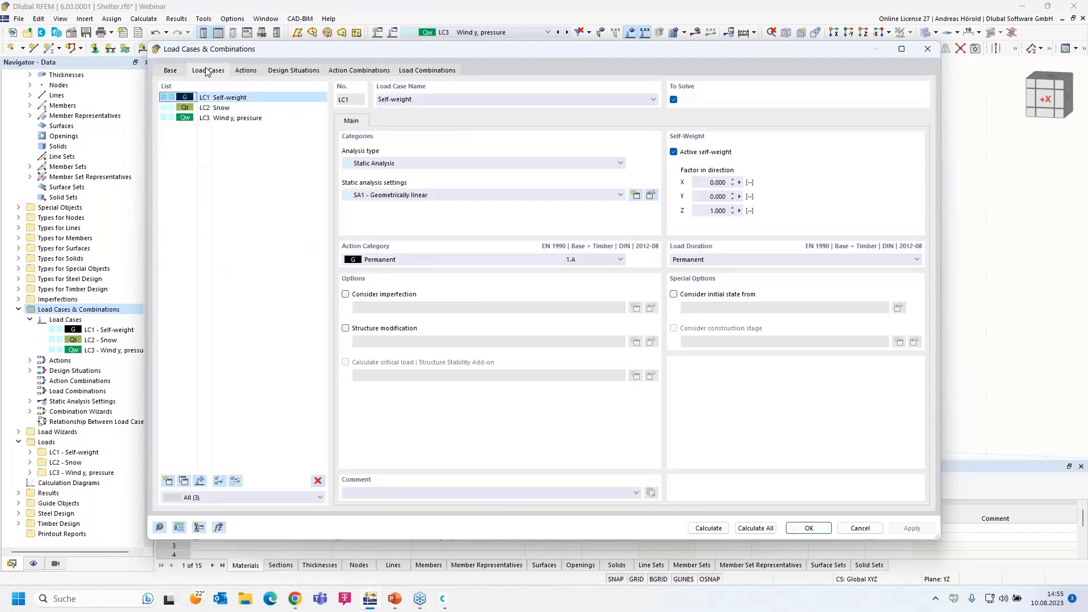
pyautogui.click(232, 119)
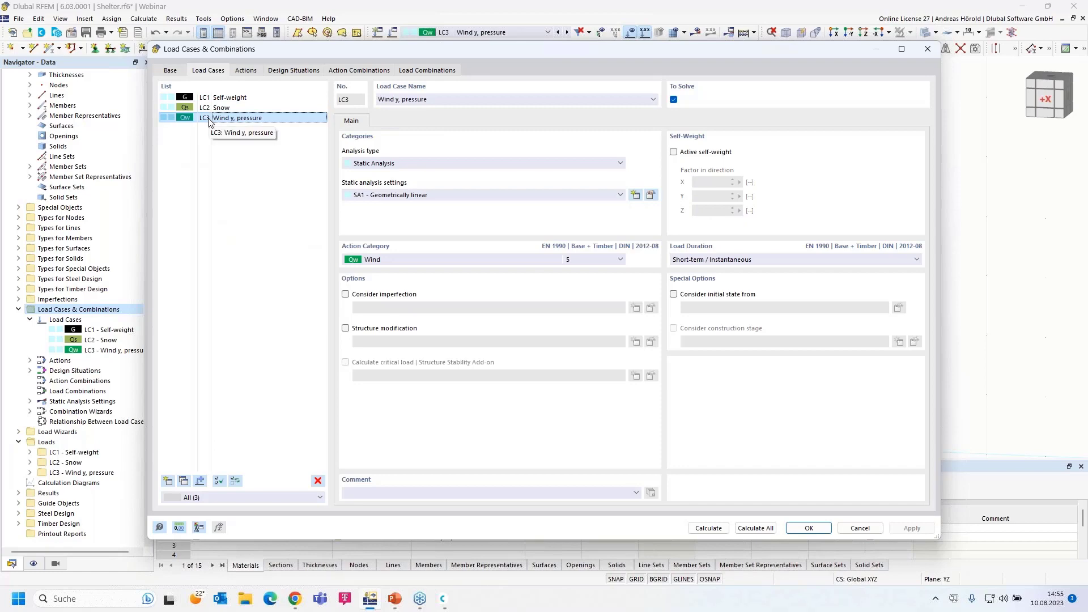
pyautogui.click(183, 482)
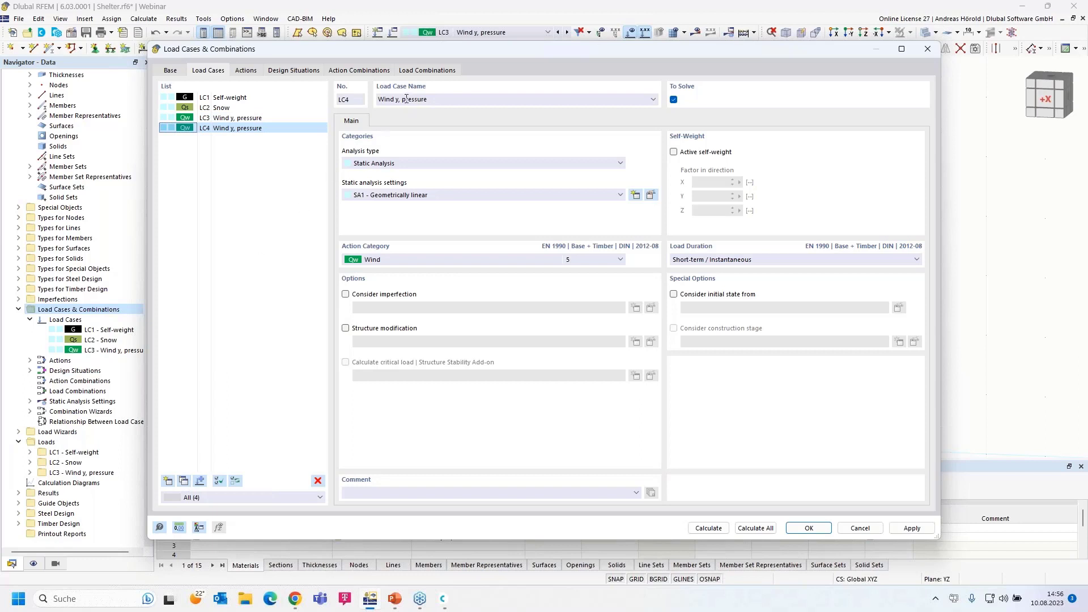
pyautogui.moveTo(402, 99); pyautogui.dragTo(493, 102)
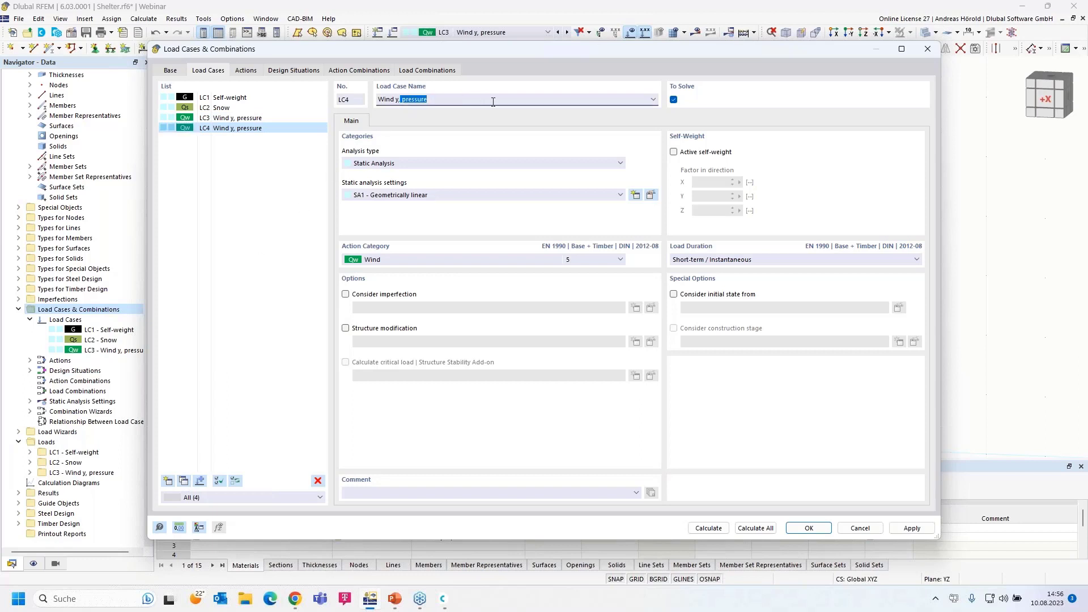
pyautogui.press('BackSpace')
pyautogui.click(809, 529)
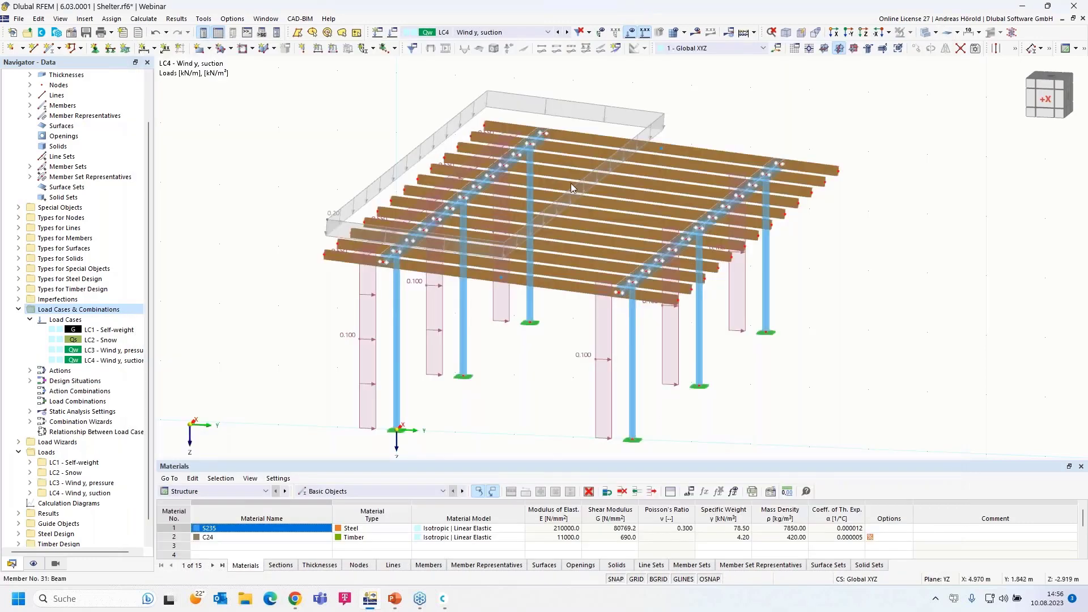
# Change the area load magnitude in LC4's area-to-member load generator
pyautogui.doubleClick(538, 102)
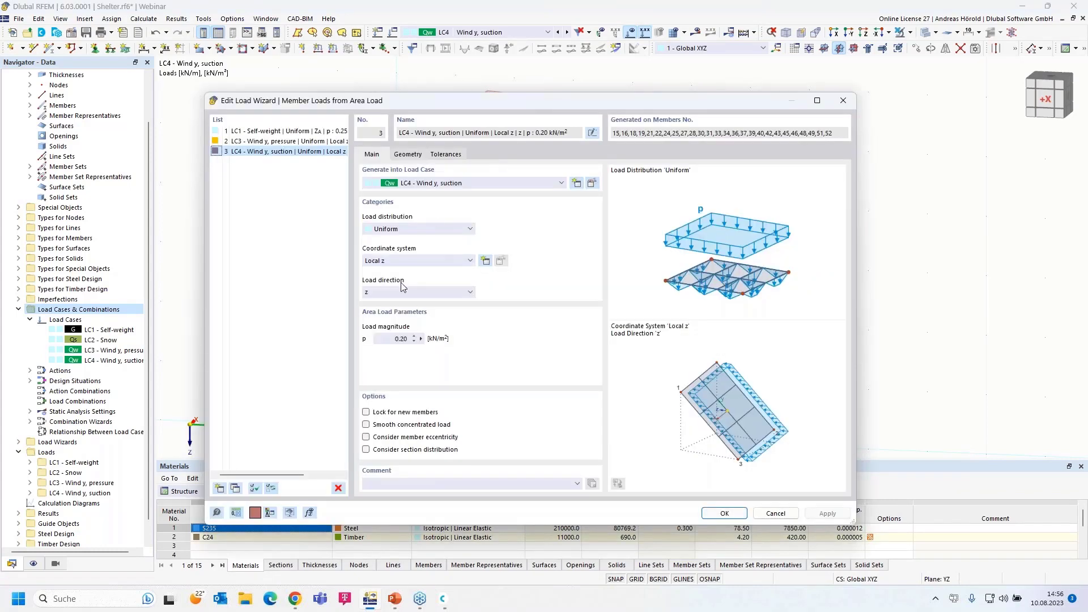
pyautogui.click(405, 338)
pyautogui.click(724, 513)
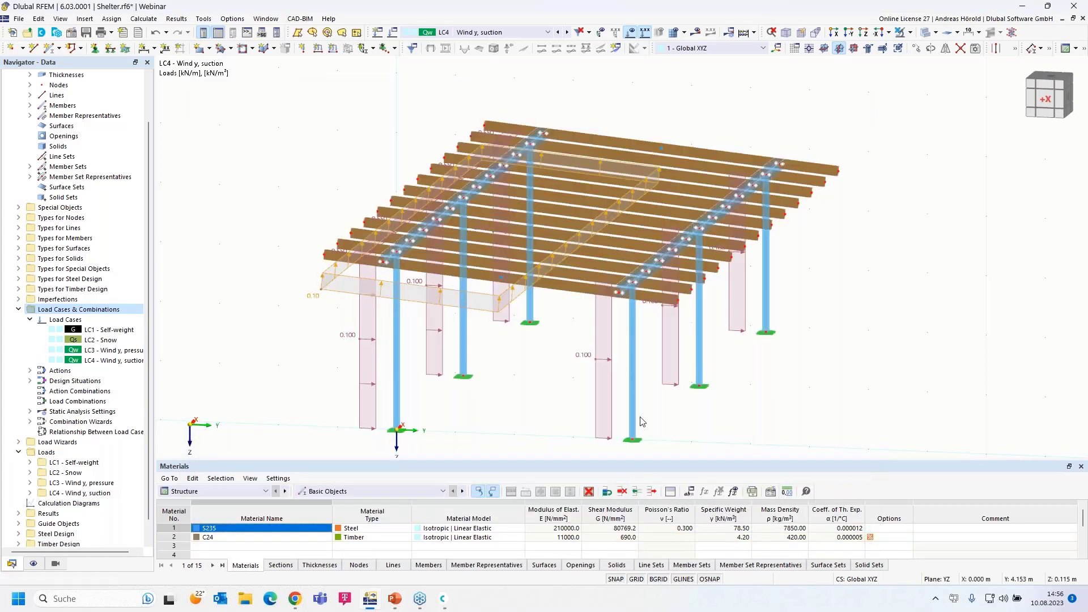
# Compare LC3 with LC4 and orbit the model to inspect the roof beam loads
pyautogui.keyDown('ctrl'); pyautogui.moveTo(769, 446); pyautogui.dragTo(741, 426, button='middle'); pyautogui.keyUp('ctrl')
pyautogui.moveTo(741, 427); pyautogui.dragTo(743, 429, button='right')
pyautogui.click(627, 222)
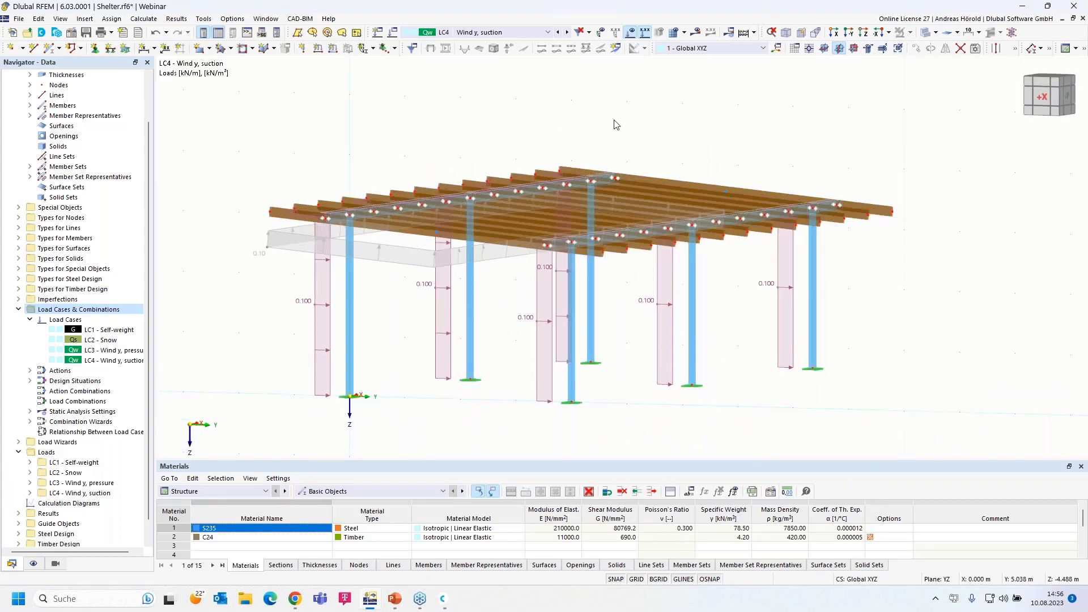
pyautogui.click(565, 33)
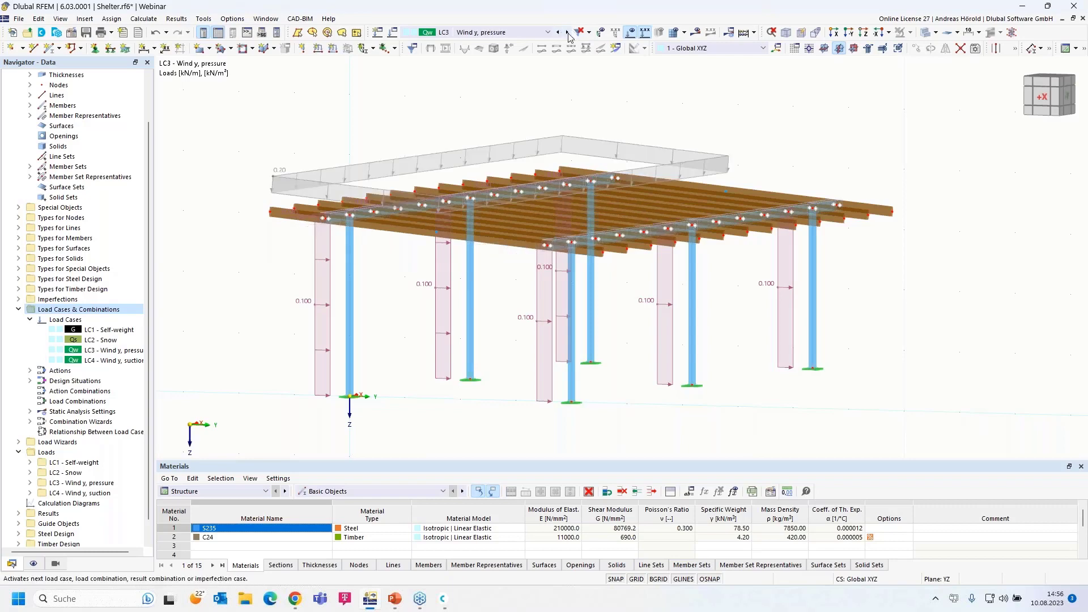
pyautogui.click(567, 33)
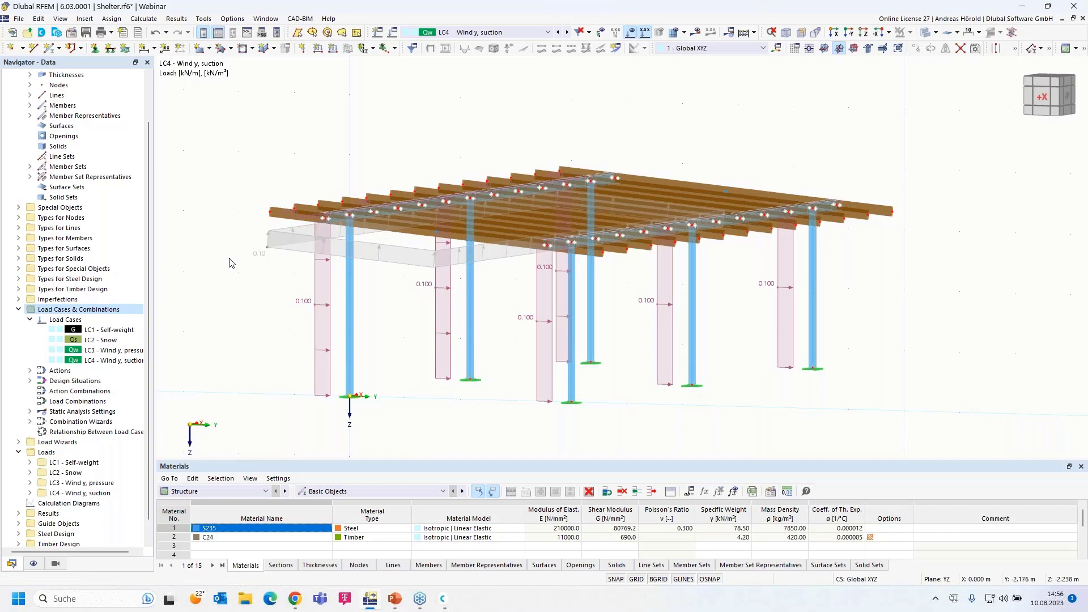
pyautogui.scroll(-1, 229, 263)
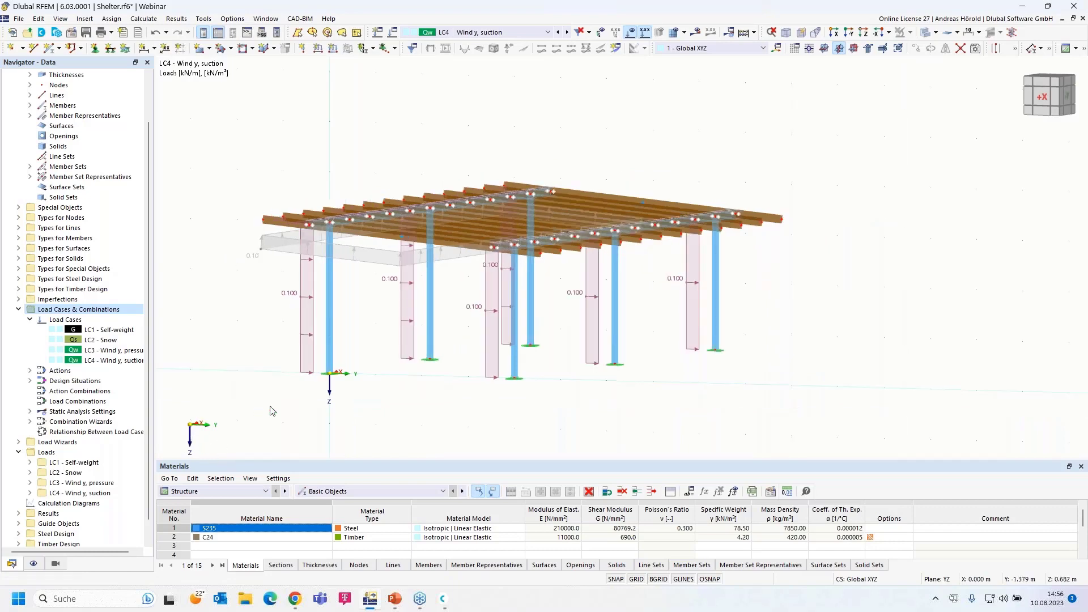
pyautogui.keyDown('ctrl'); pyautogui.moveTo(287, 426); pyautogui.dragTo(363, 403, button='middle'); pyautogui.keyUp('ctrl')
pyautogui.scroll(1, 362, 403)
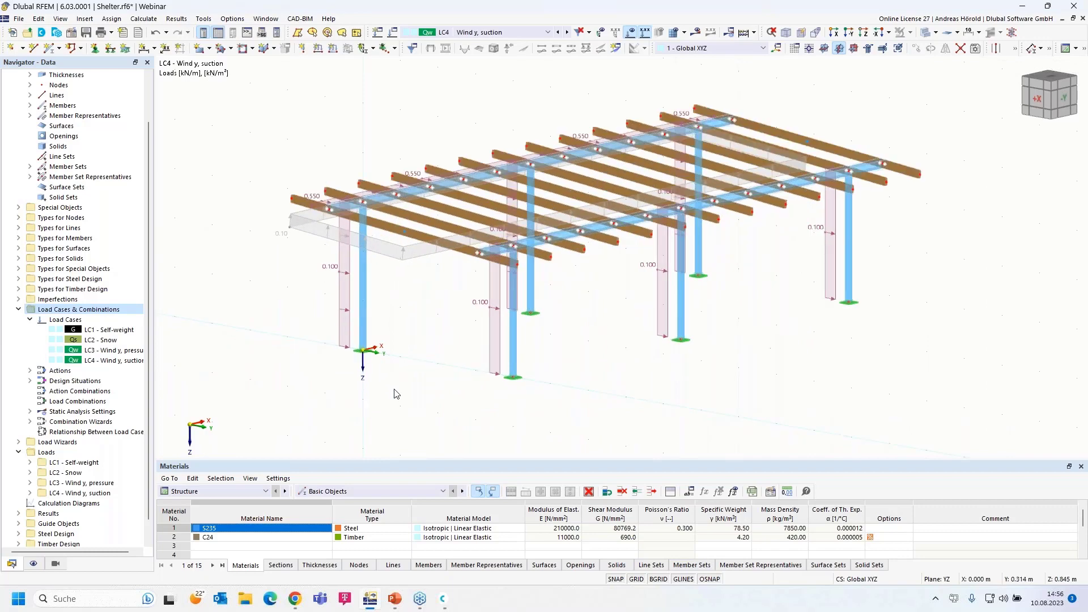
pyautogui.scroll(1, 413, 390)
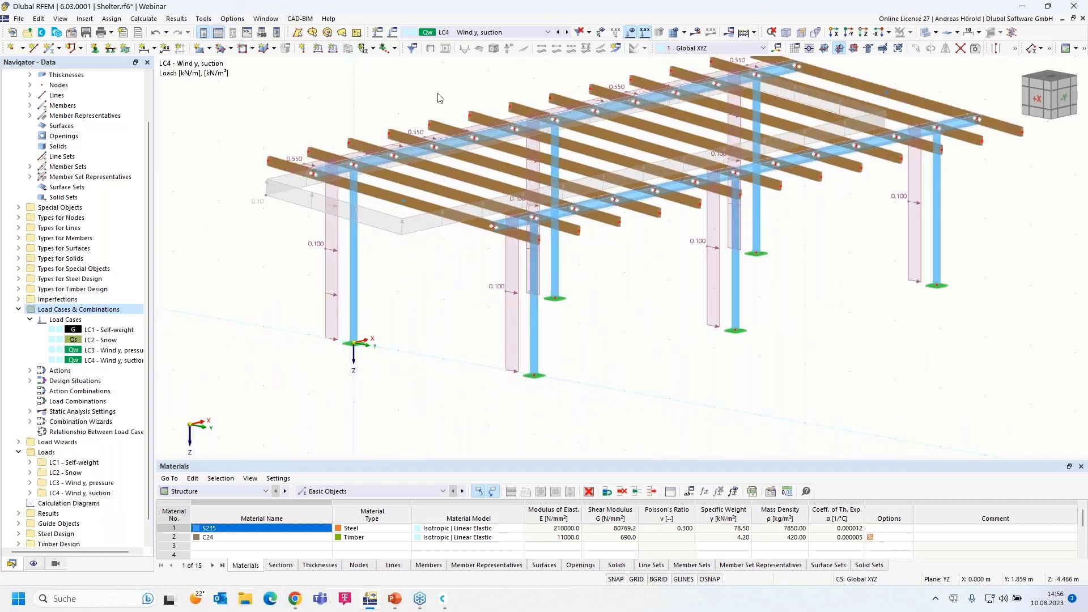
# Add load case LC5 'Wind x, pressure' with the Wind action category
pyautogui.click(391, 35)
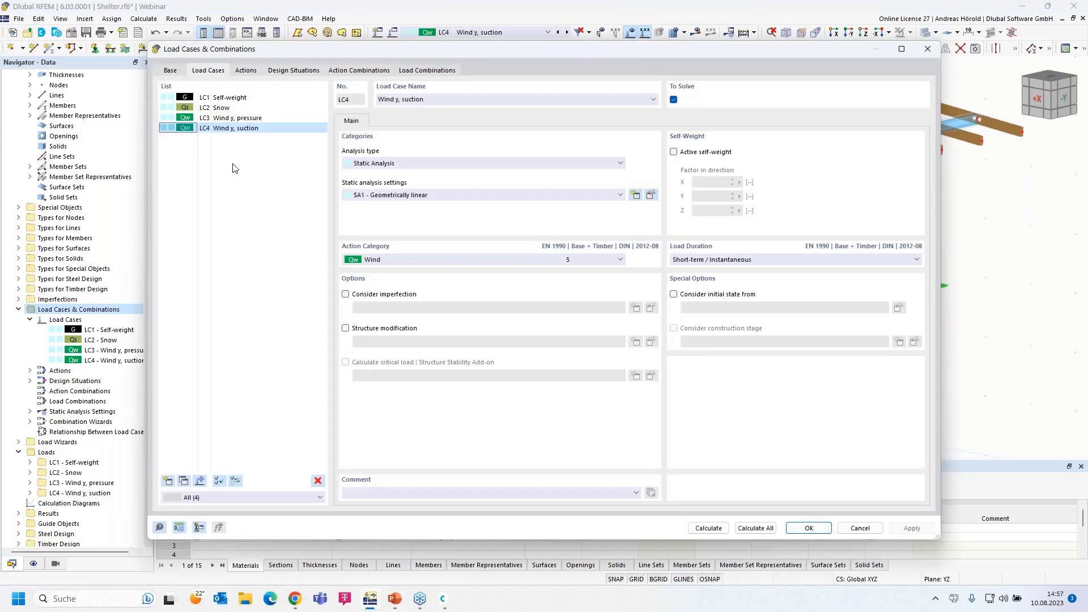
pyautogui.click(928, 49)
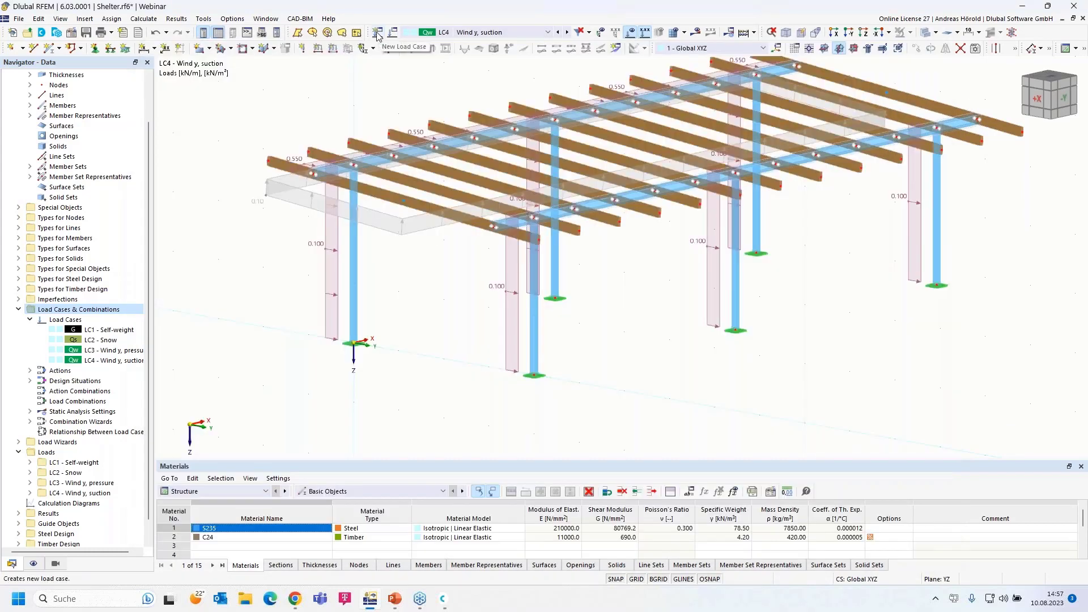
pyautogui.click(377, 35)
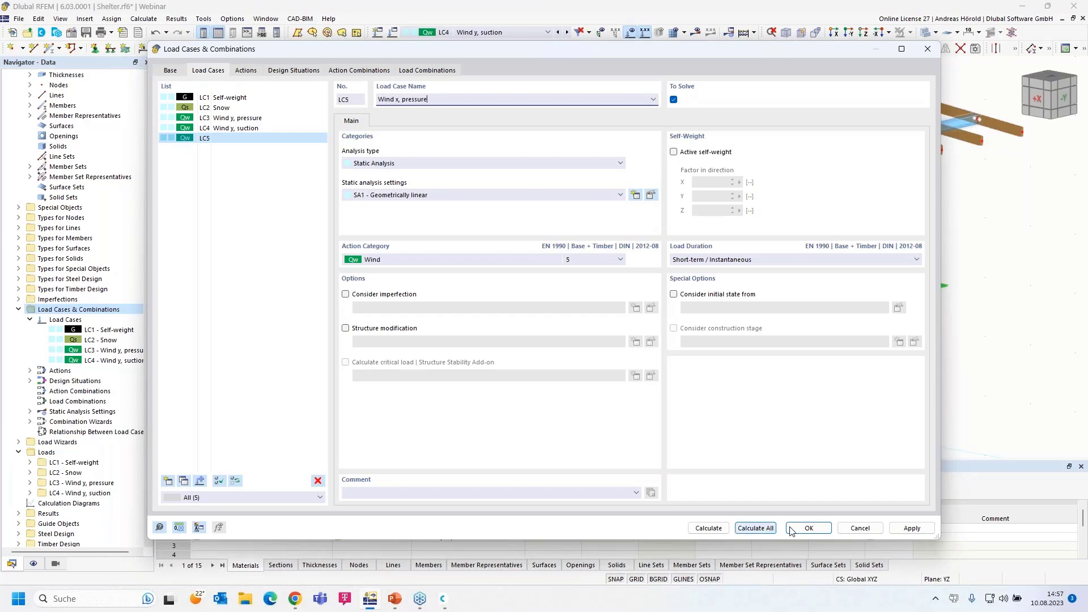
pyautogui.click(808, 528)
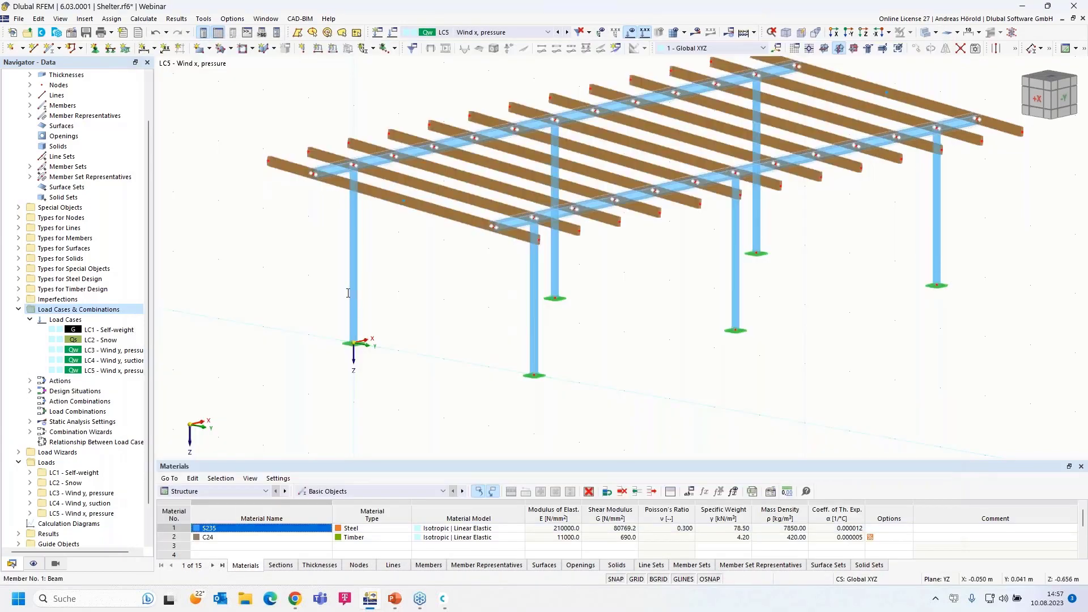
pyautogui.keyDown('ctrl'); pyautogui.moveTo(410, 267); pyautogui.dragTo(295, 226, button='middle'); pyautogui.keyUp('ctrl')
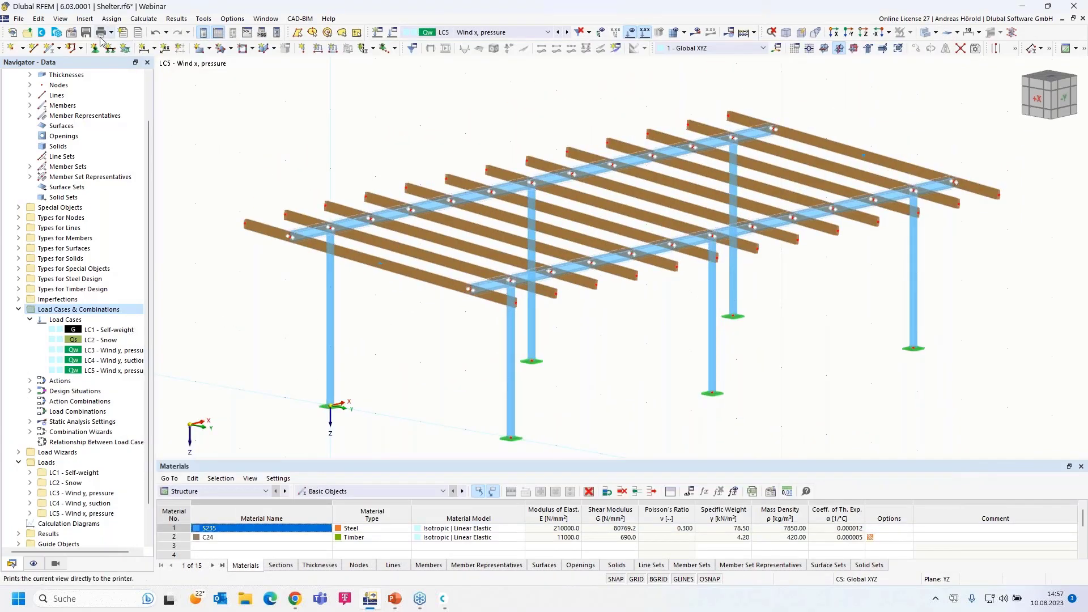
# Start the Member Loads from Area Load wizard with Local z direction and p = 0.10 kN/m²
pyautogui.click(84, 19)
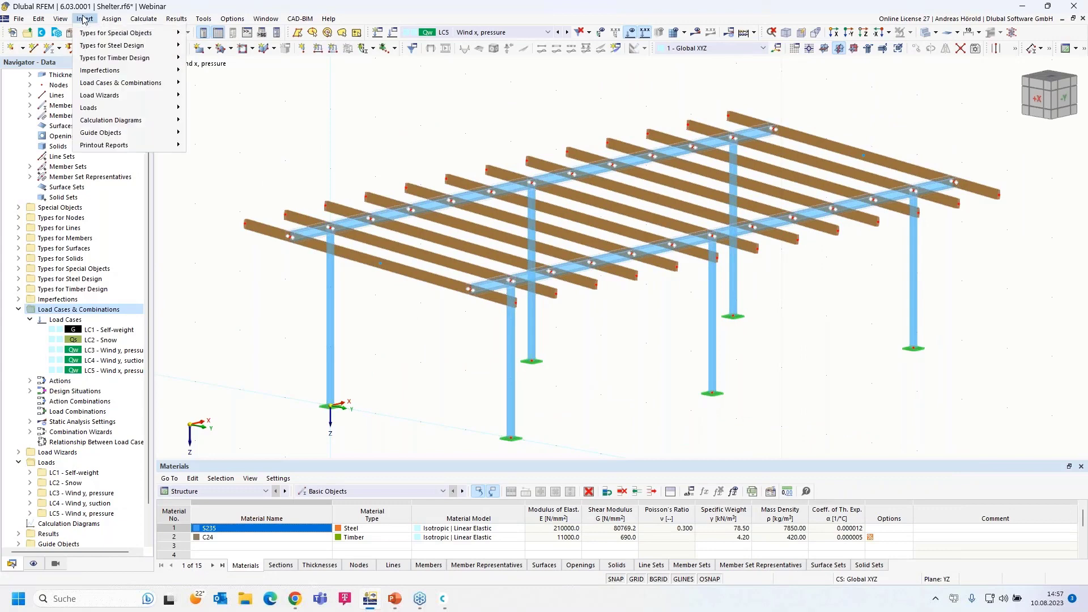
pyautogui.moveTo(136, 188)
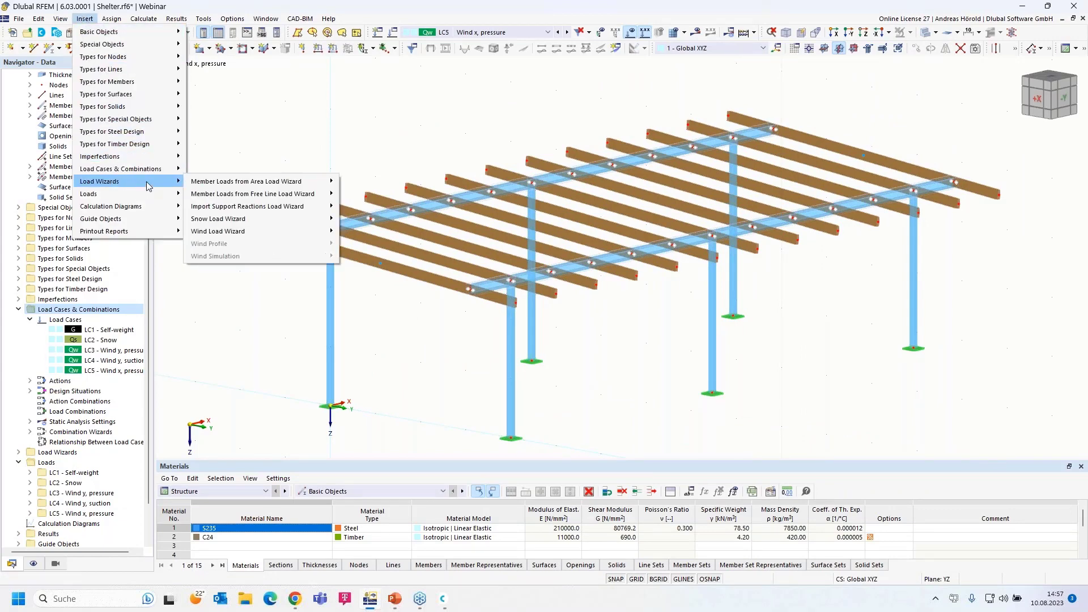
pyautogui.moveTo(267, 188)
pyautogui.click(366, 182)
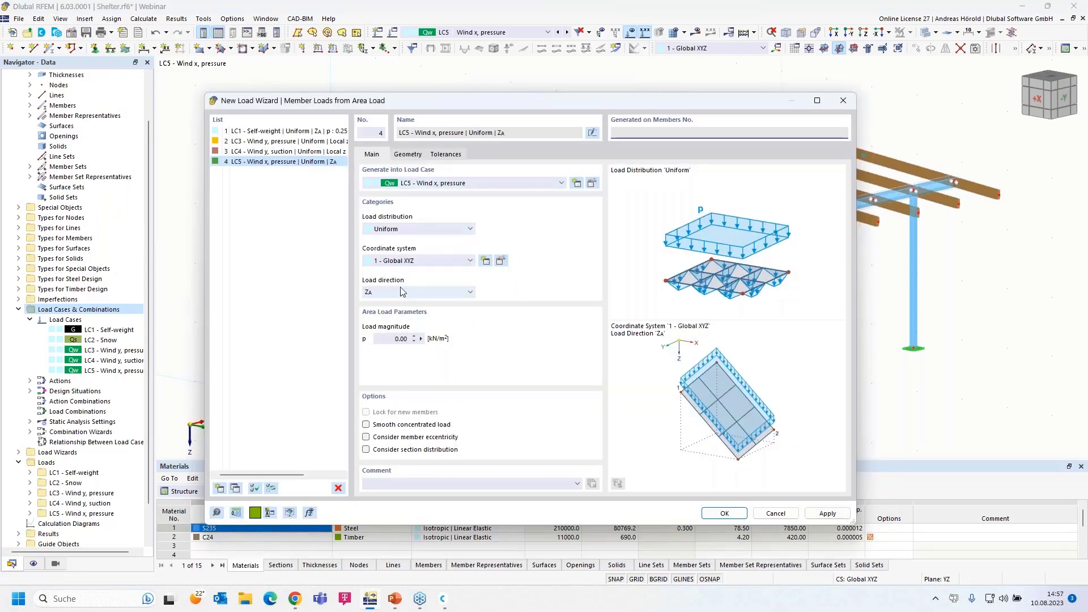
pyautogui.click(401, 292)
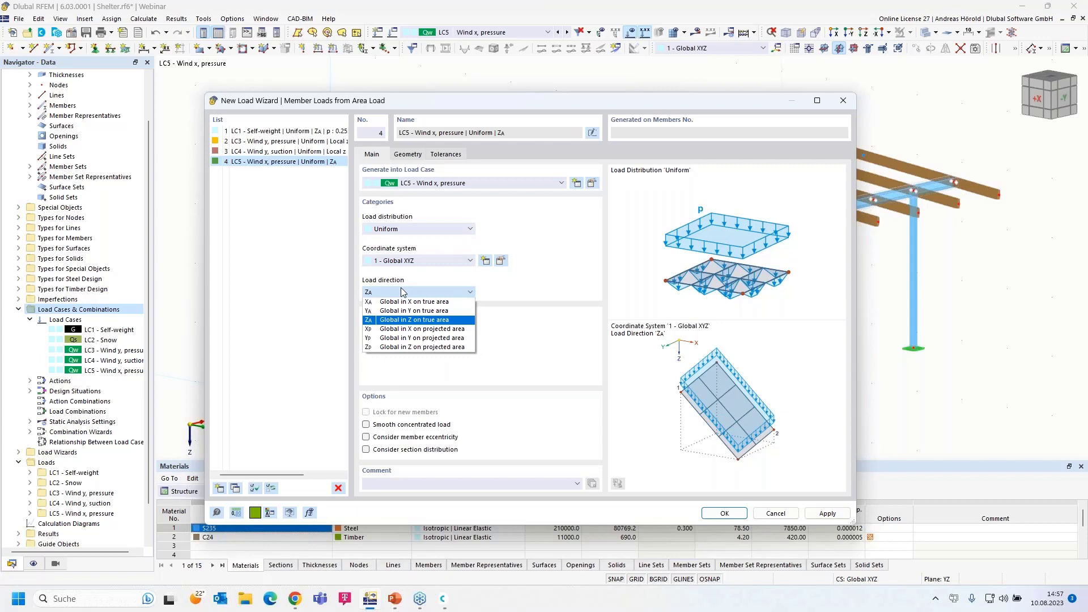
pyautogui.click(404, 262)
pyautogui.click(397, 274)
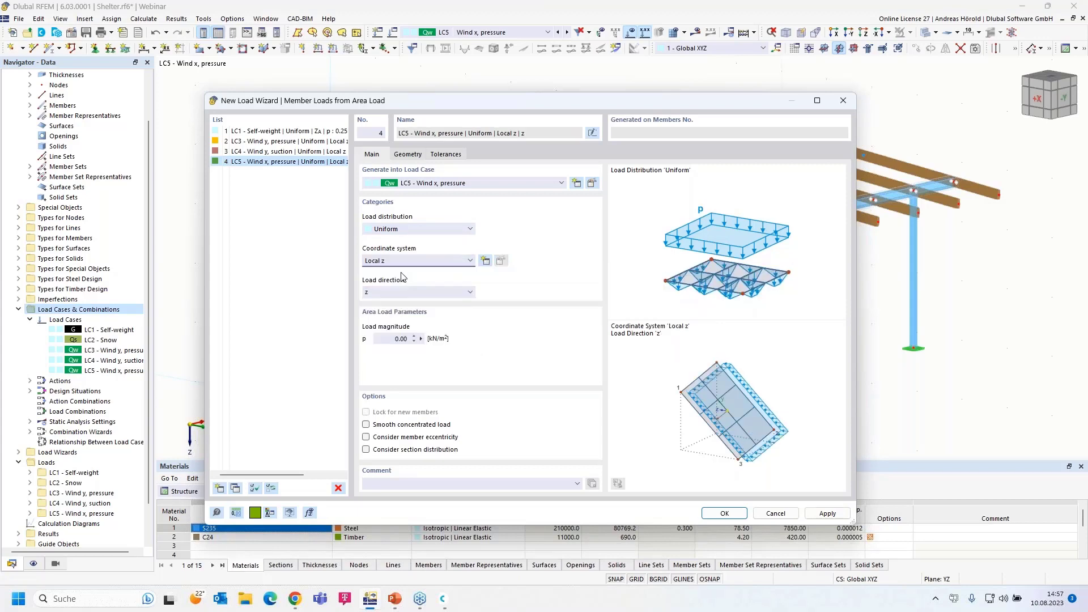
pyautogui.doubleClick(392, 339)
# Define the load area by nodes 71, 39, 40, 72, parallel to member 11, and generate it
pyautogui.click(408, 155)
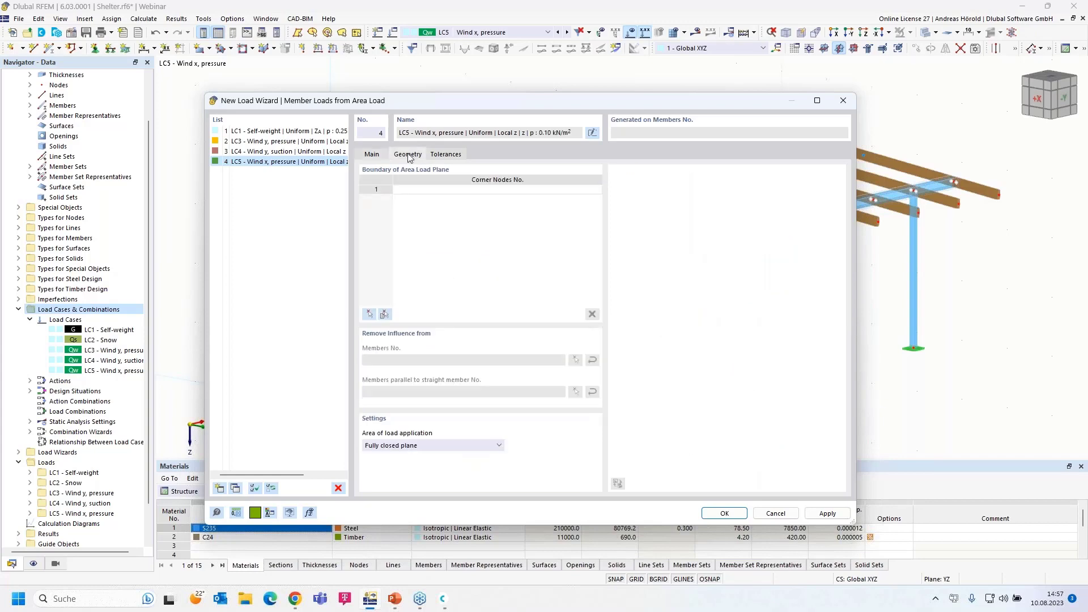
pyautogui.click(369, 315)
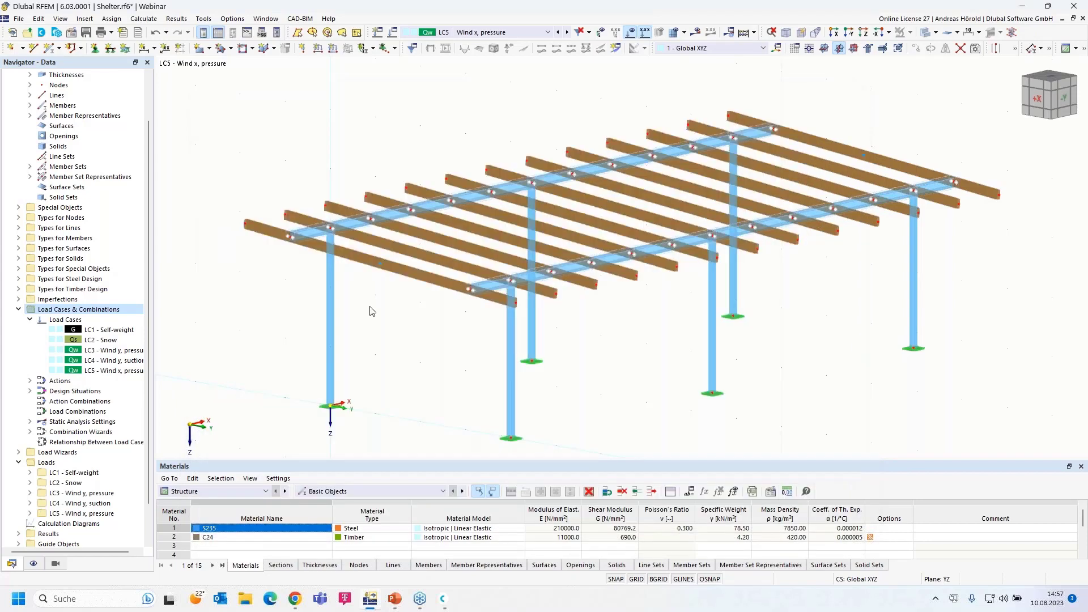
pyautogui.click(247, 223)
pyautogui.click(488, 170)
pyautogui.click(758, 249)
pyautogui.click(513, 302)
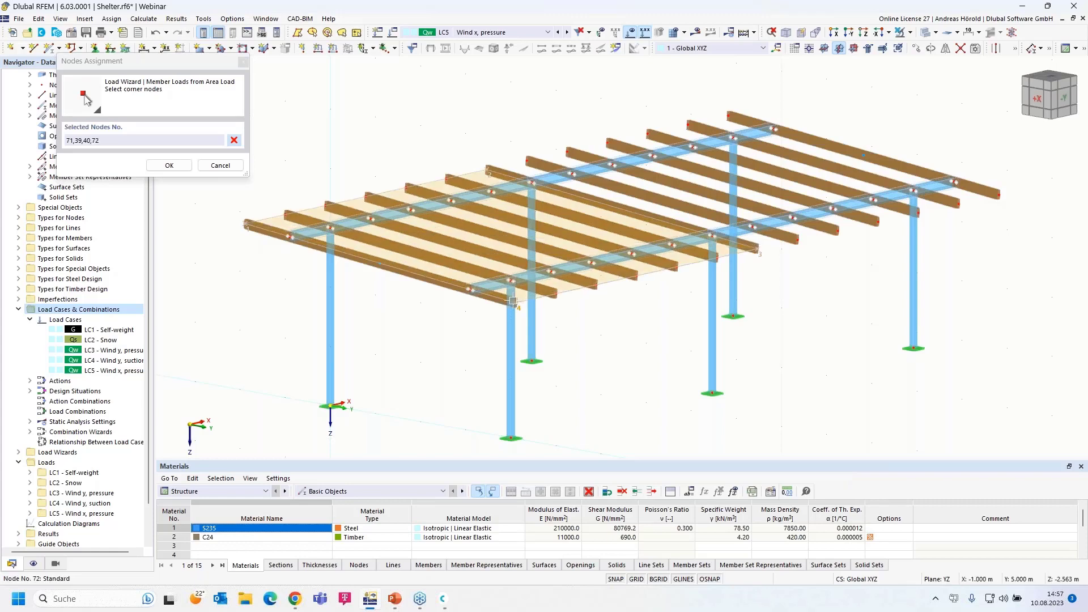
pyautogui.click(246, 223)
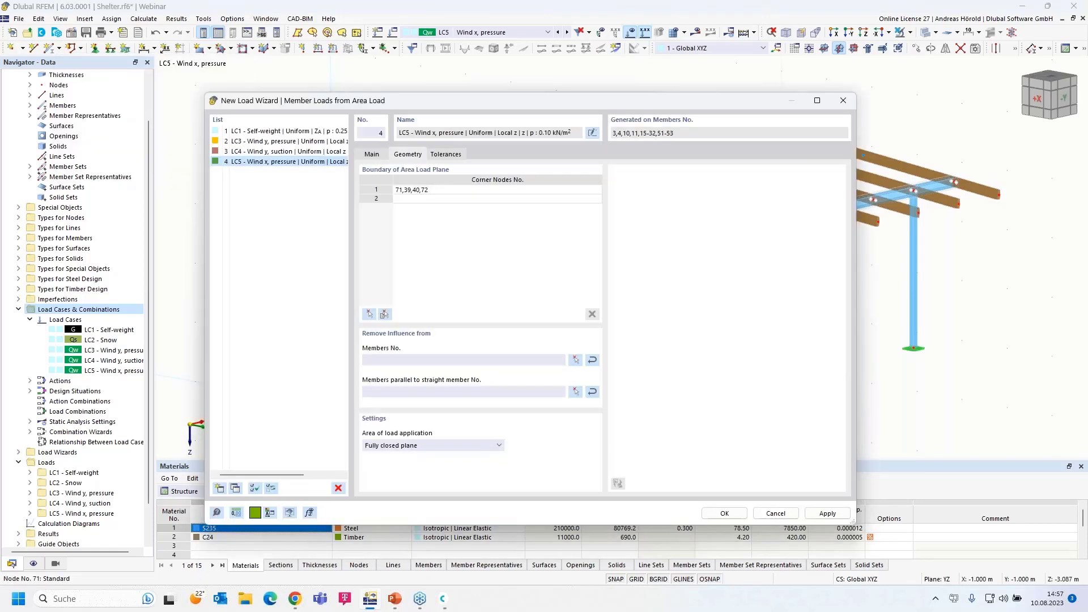
pyautogui.click(576, 393)
pyautogui.click(610, 257)
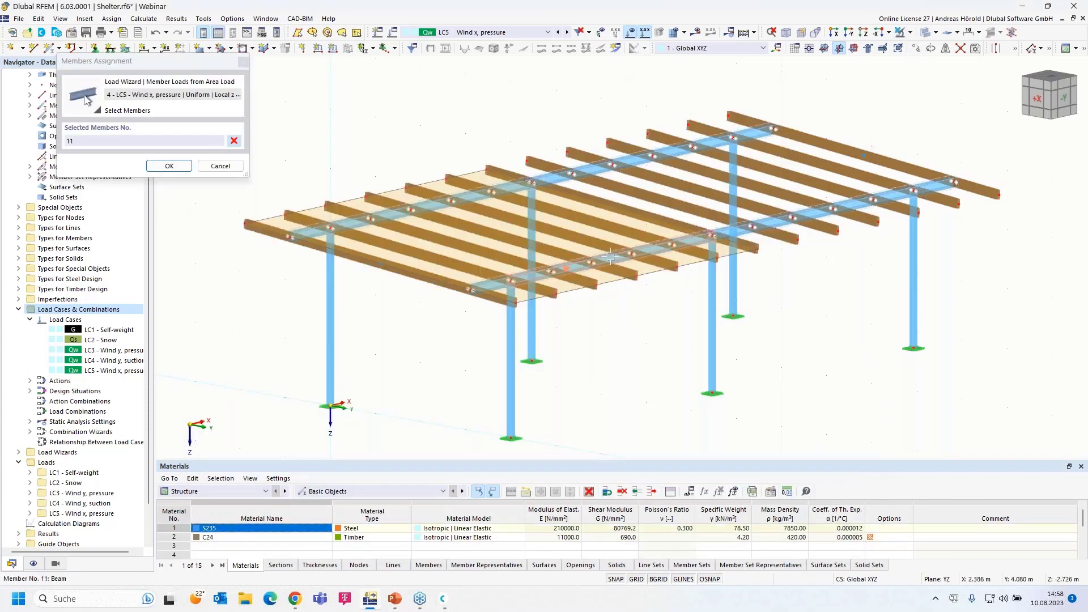
pyautogui.click(166, 165)
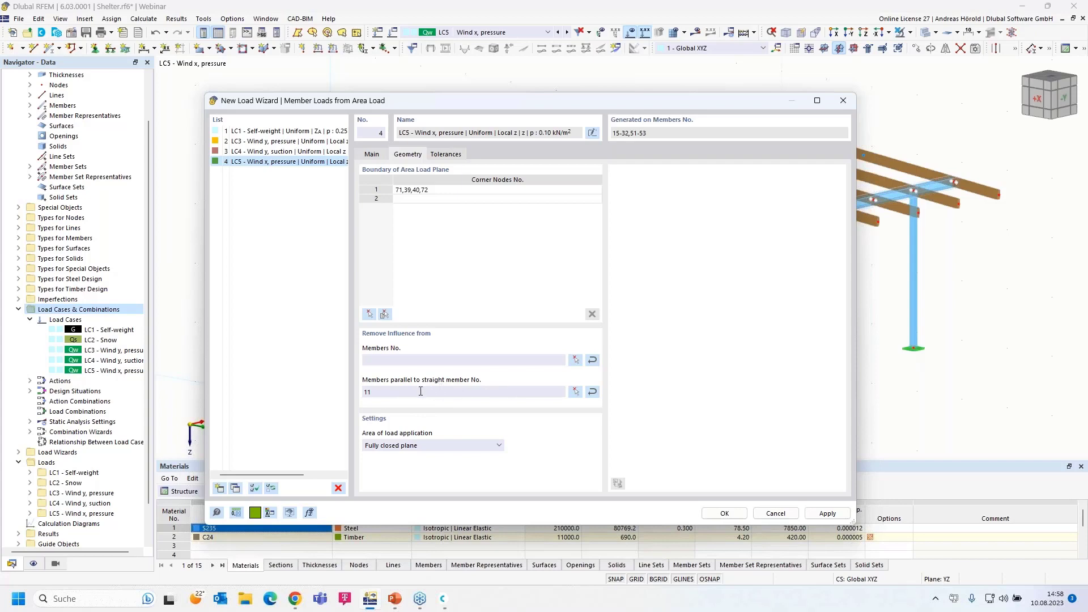
pyautogui.click(733, 513)
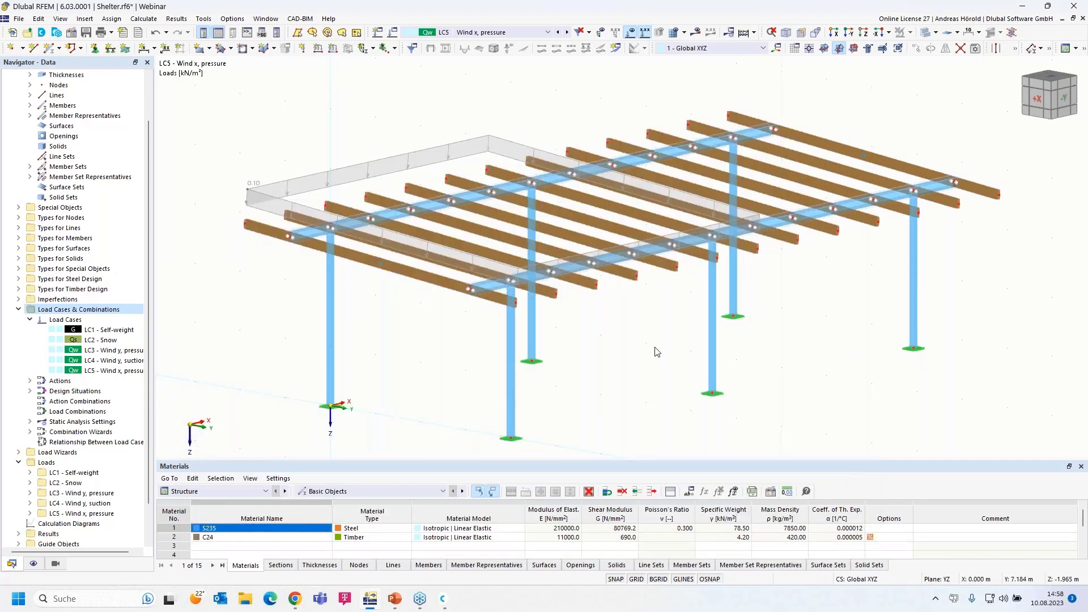
# Toggle the generated LC5 load between individual member loads and one area plane
pyautogui.rightClick(366, 167)
pyautogui.click(404, 229)
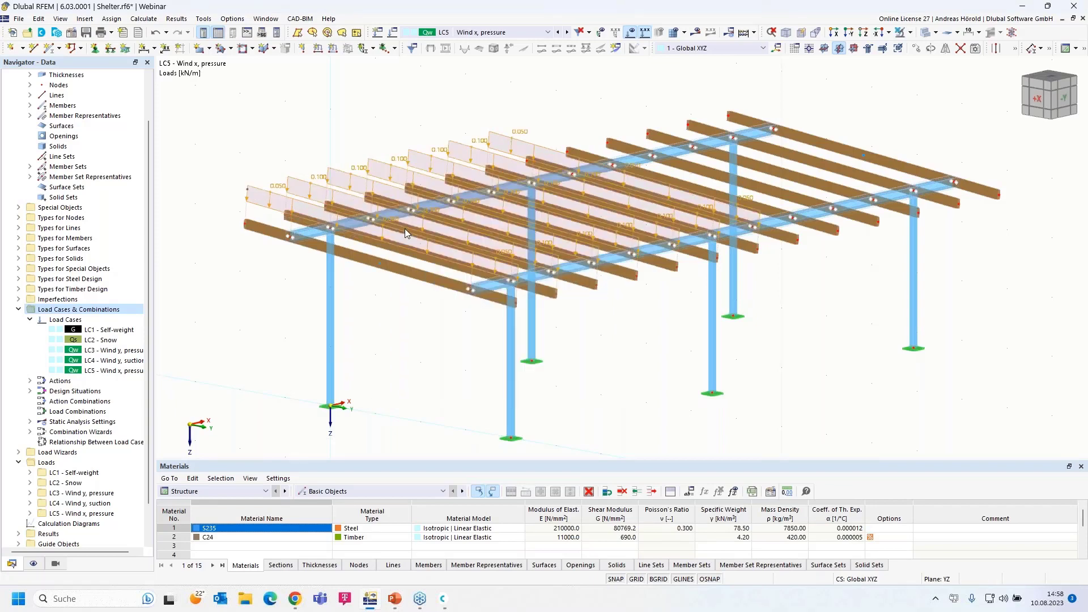
pyautogui.rightClick(406, 233)
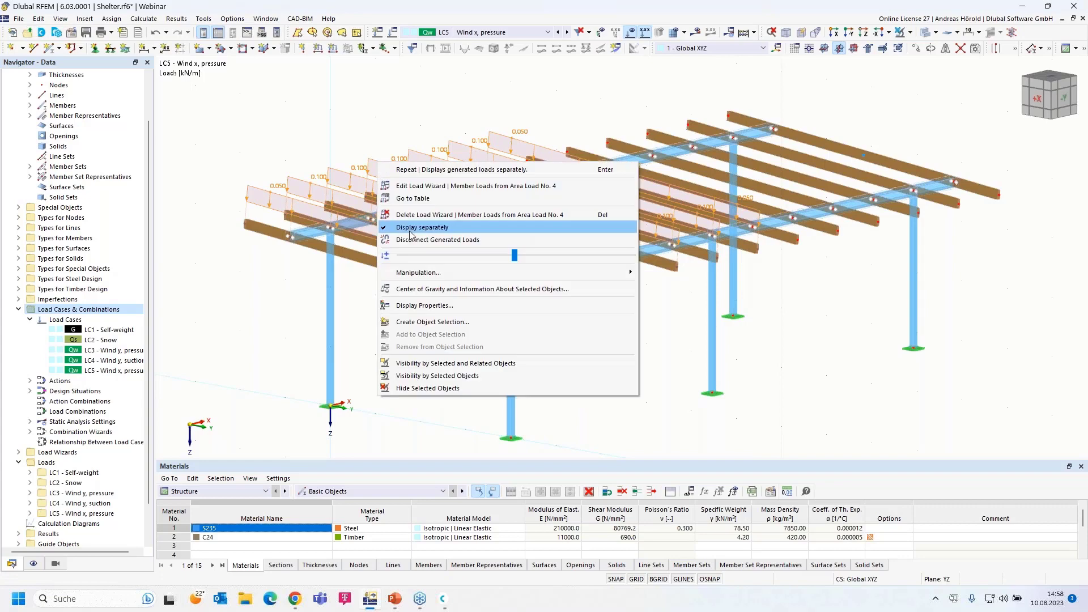
pyautogui.click(409, 229)
# Apply a uniform 0.100 kN/m load in global X to columns 1, 2, 5, 8, 9, 12
pyautogui.keyDown('ctrl'); pyautogui.moveTo(814, 420); pyautogui.dragTo(746, 377, button='middle'); pyautogui.keyUp('ctrl')
pyautogui.scroll(1, 963, 329)
pyautogui.moveTo(985, 307); pyautogui.dragTo(163, 379)
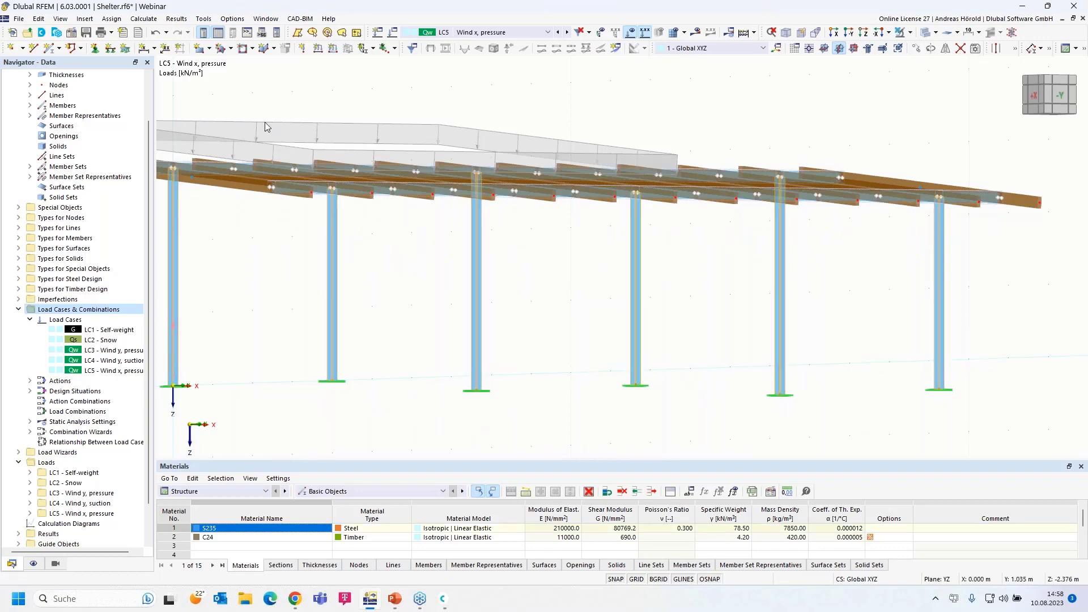
pyautogui.click(333, 48)
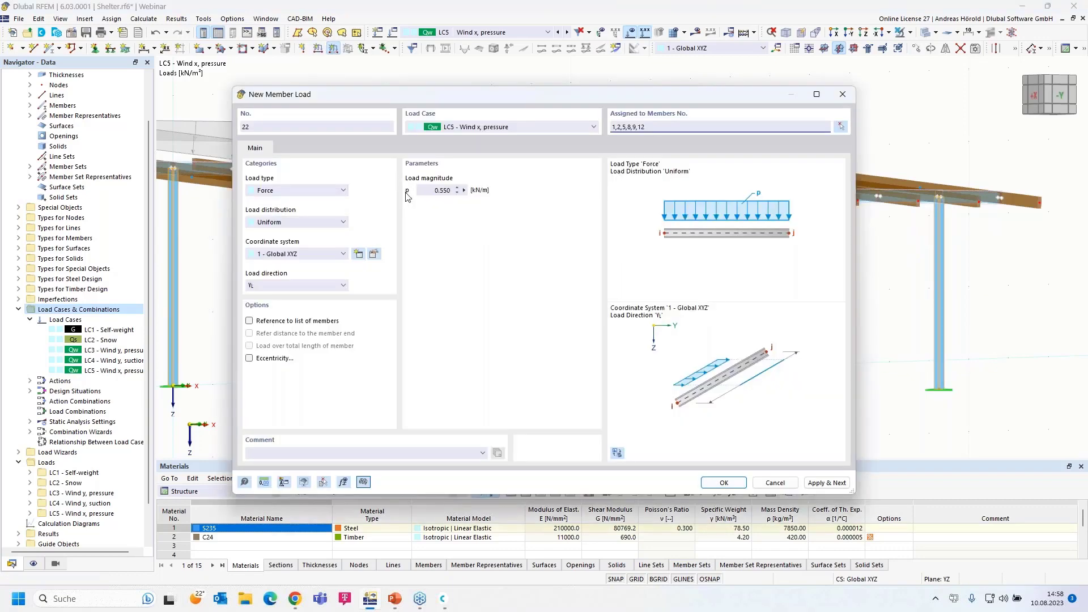
pyautogui.click(428, 191)
pyautogui.write('0,1')
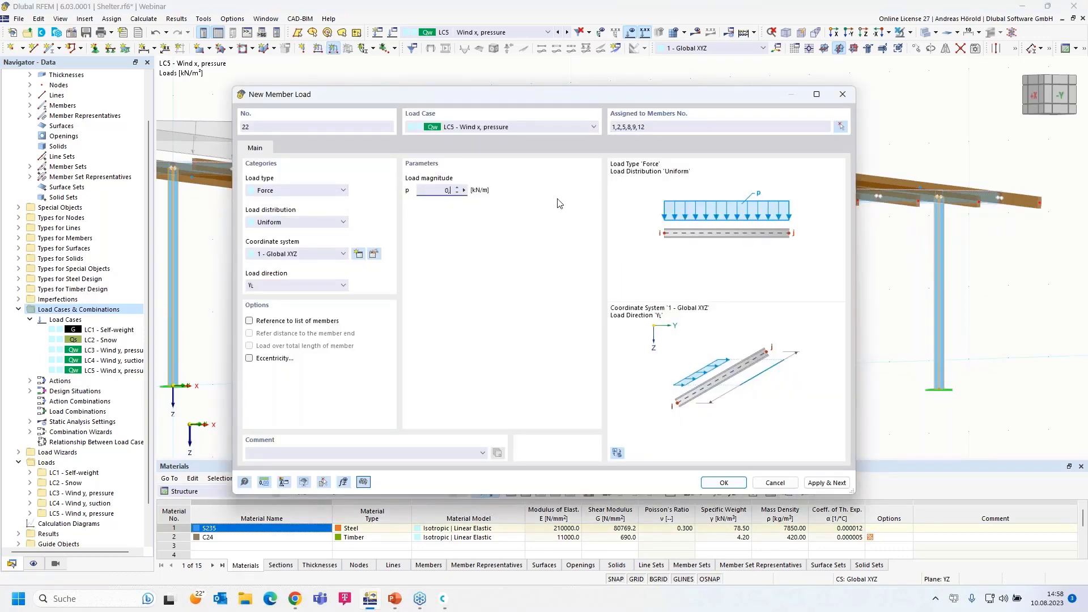
pyautogui.click(295, 291)
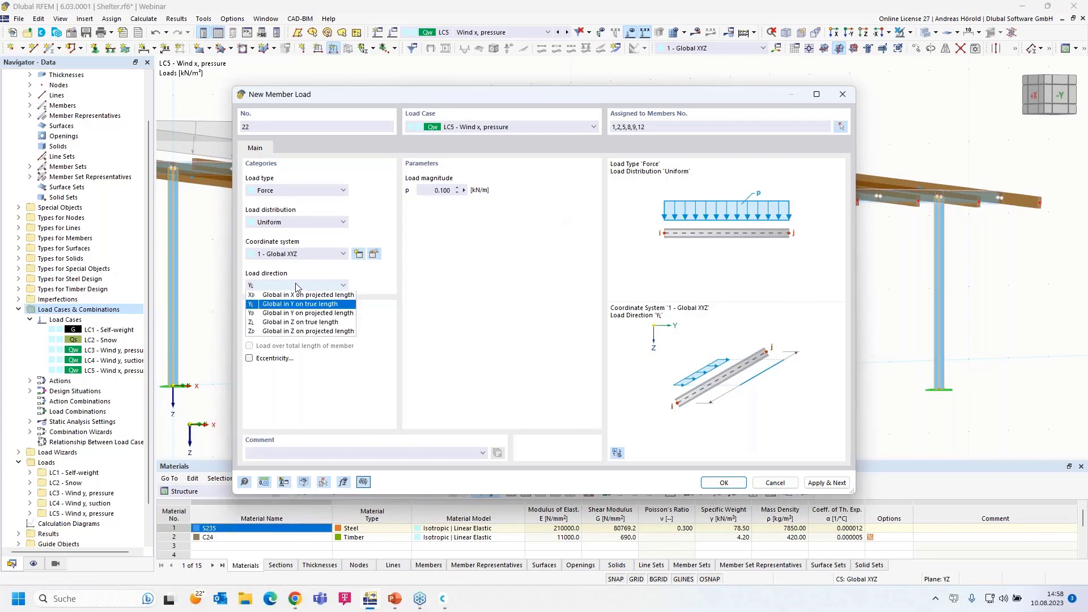
pyautogui.click(290, 299)
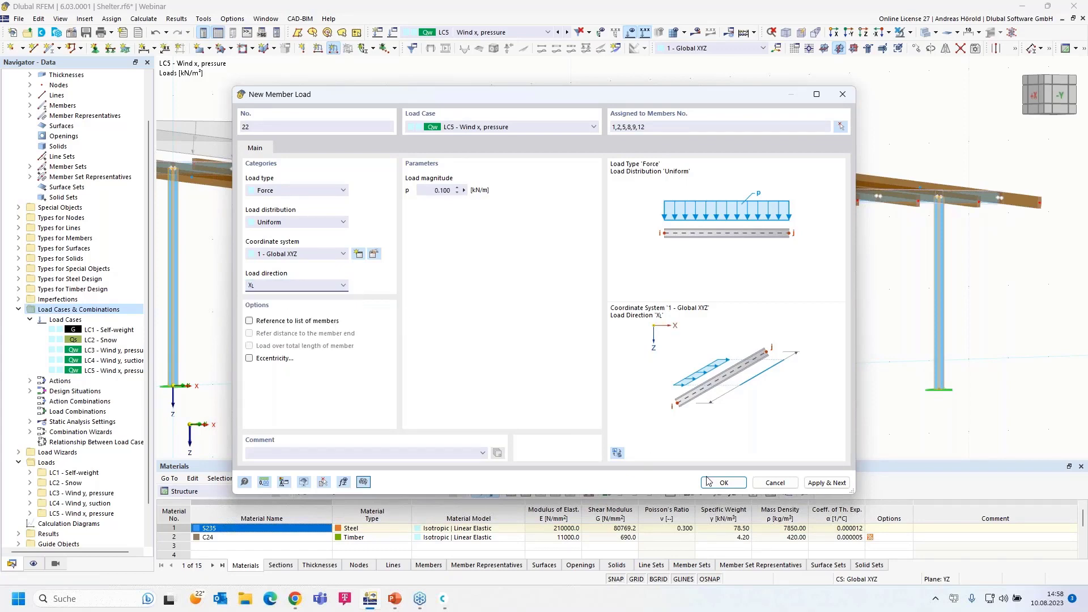
pyautogui.click(724, 483)
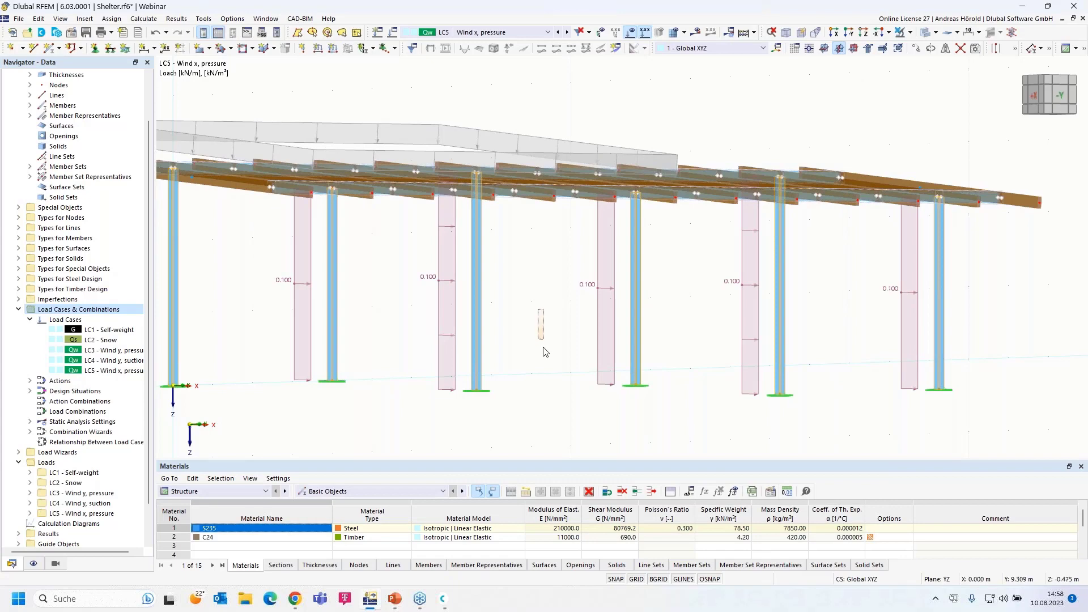
# Orbit to a raised view of the frame to check the new column loads
pyautogui.moveTo(523, 335); pyautogui.dragTo(500, 372)
pyautogui.scroll(5, 501, 372)
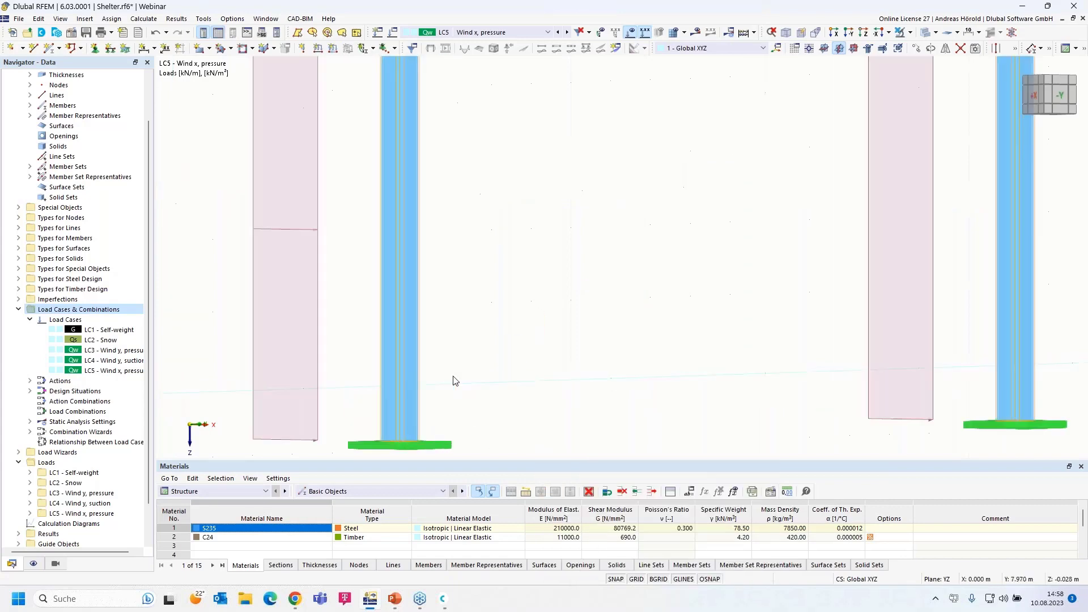
pyautogui.scroll(-6, 453, 375)
pyautogui.keyDown('ctrl'); pyautogui.moveTo(518, 359); pyautogui.dragTo(587, 360, button='middle'); pyautogui.keyUp('ctrl')
pyautogui.scroll(-2, 589, 364)
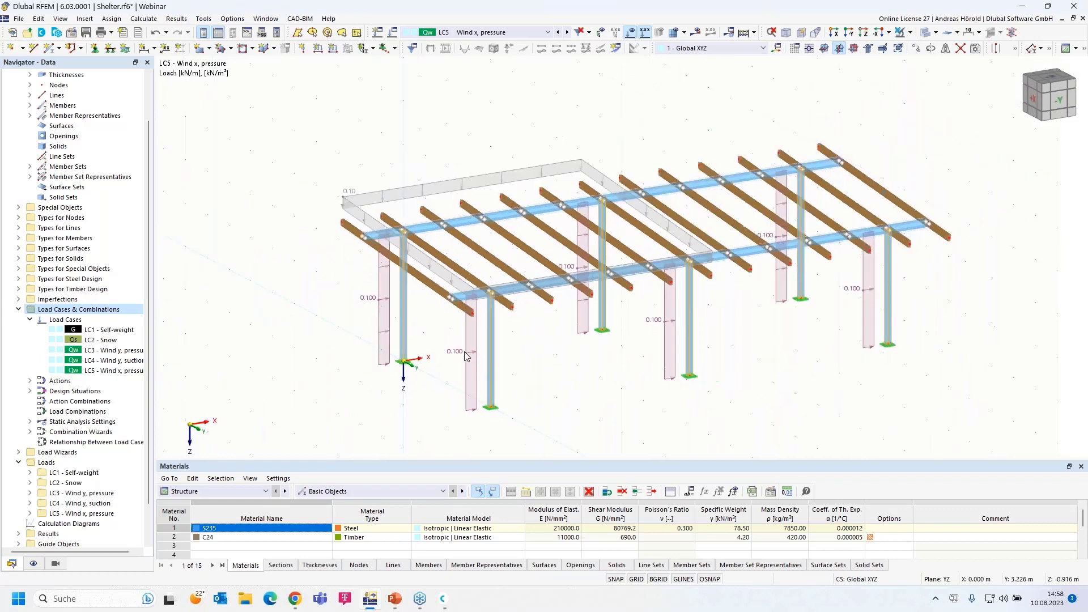
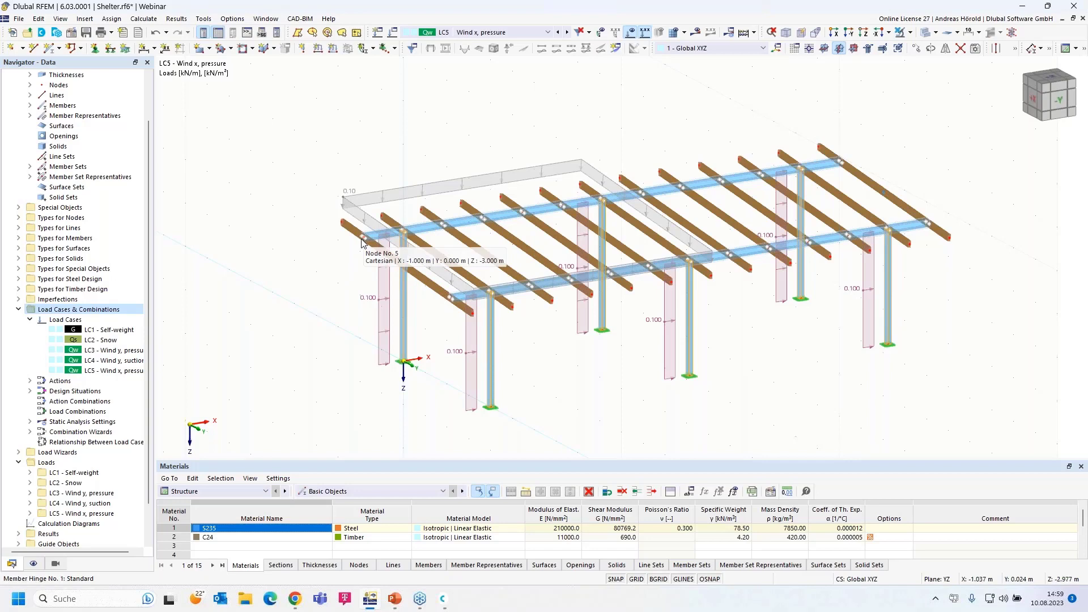
# Create a nodal force Fx = 1.6 kN in global X and assign it to nodes 5 and 13
pyautogui.click(305, 49)
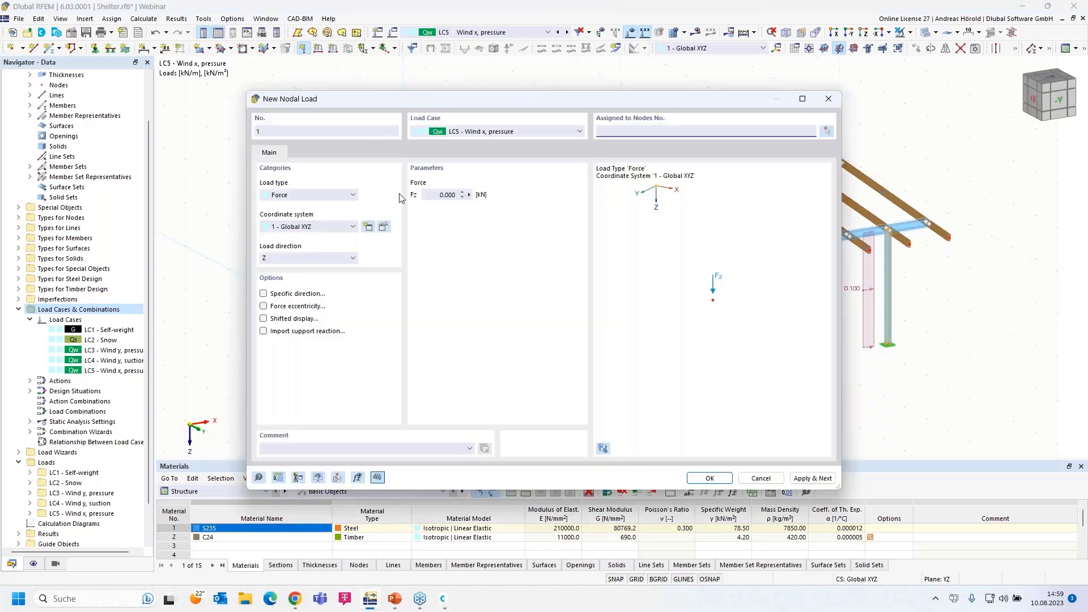
pyautogui.click(304, 258)
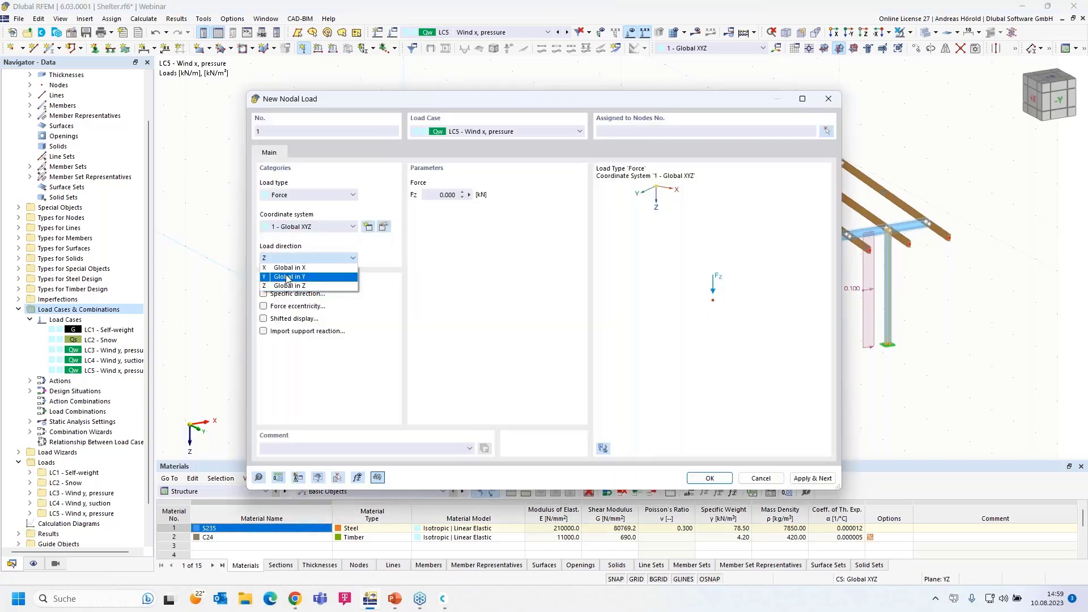
pyautogui.click(291, 272)
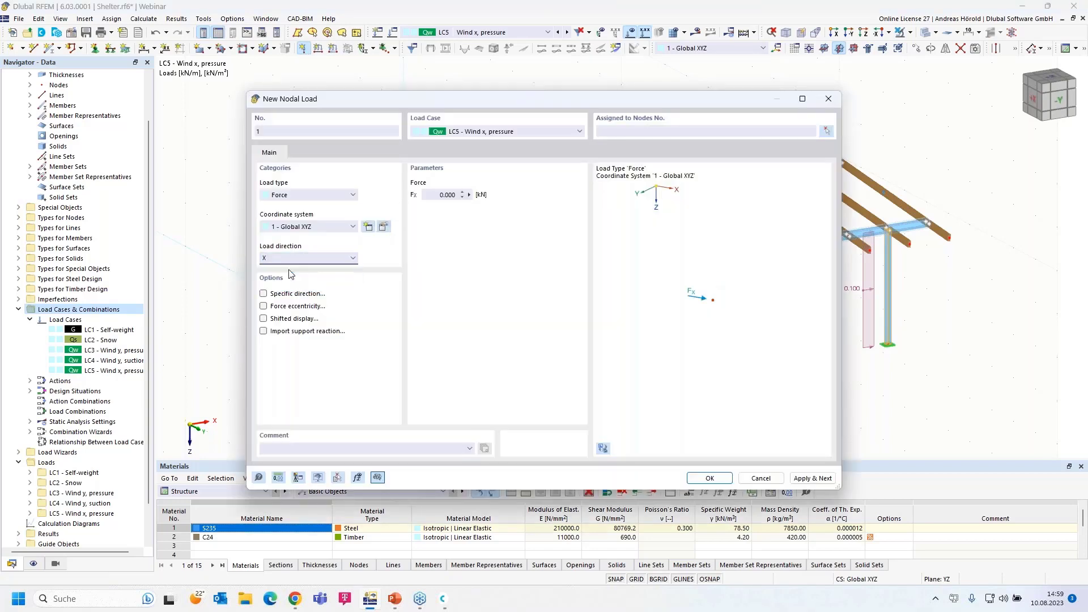
pyautogui.click(310, 195)
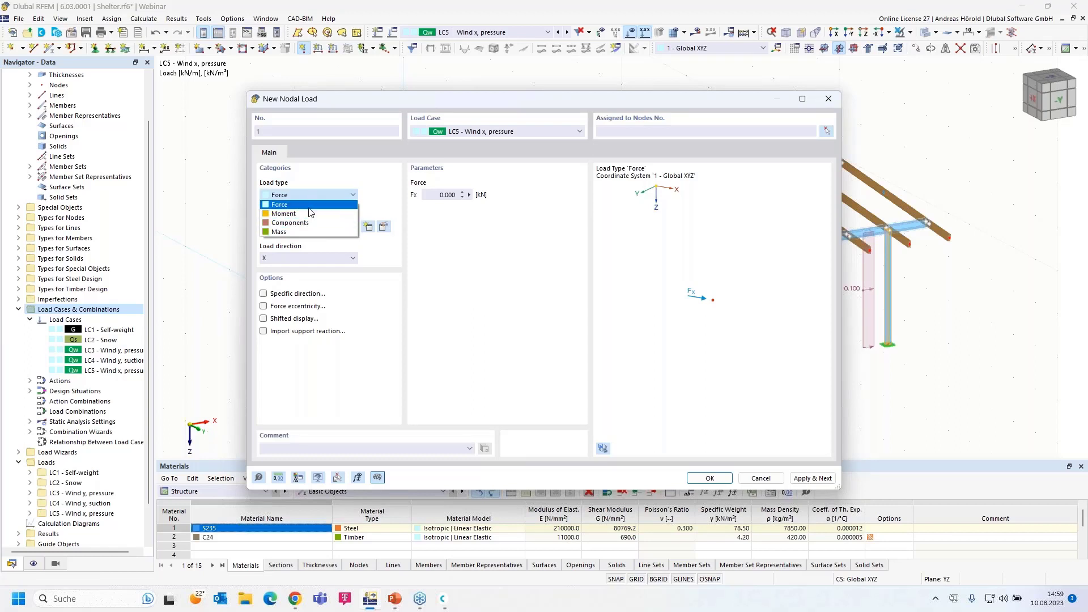
pyautogui.click(307, 204)
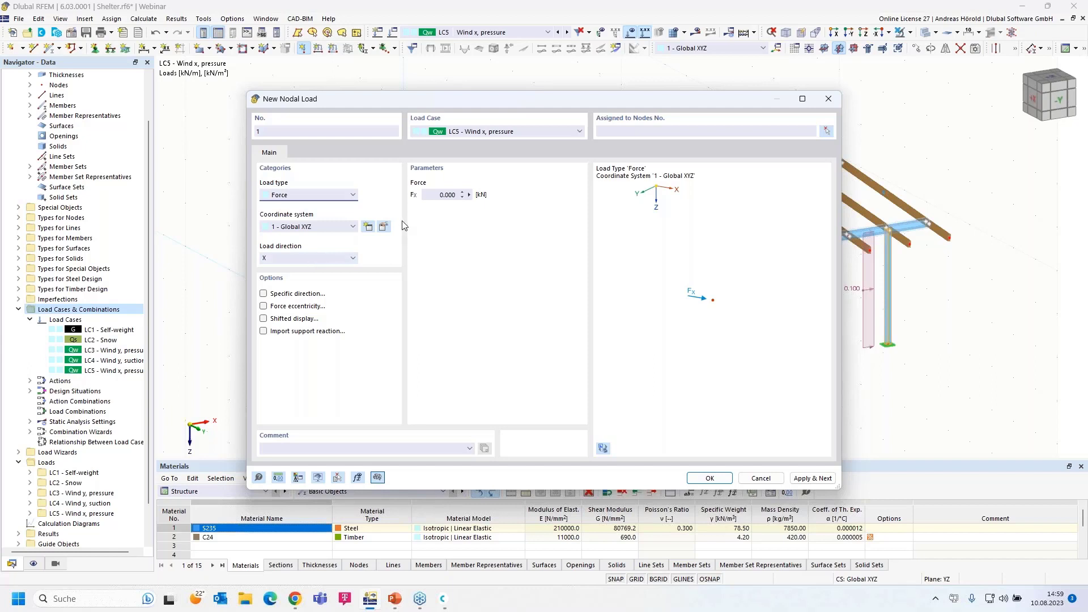
pyautogui.click(438, 194)
pyautogui.write('1,6')
pyautogui.click(709, 478)
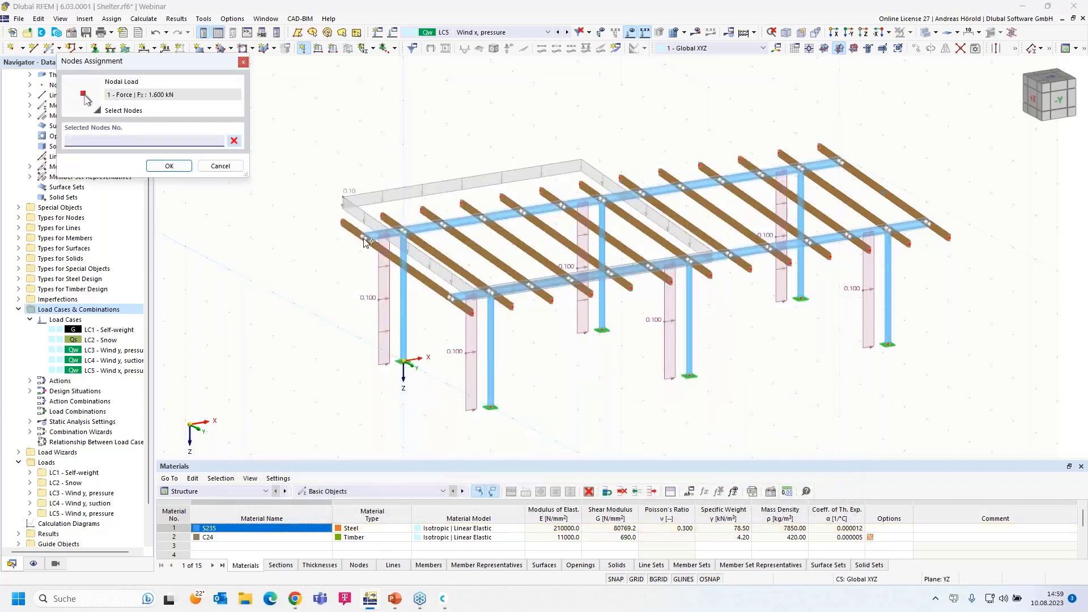
pyautogui.click(364, 237)
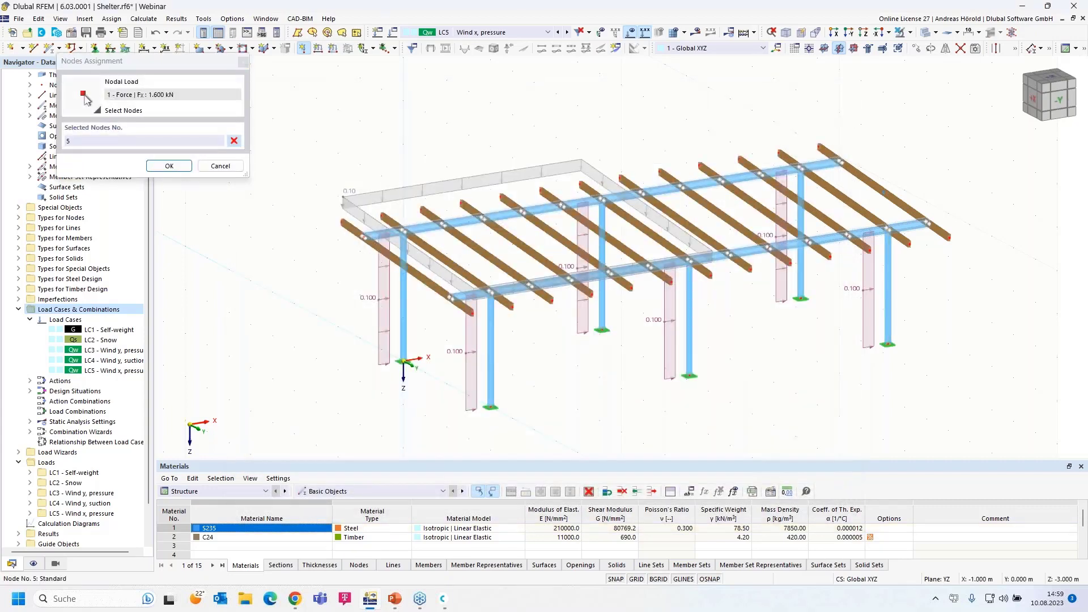
pyautogui.click(450, 297)
pyautogui.click(169, 165)
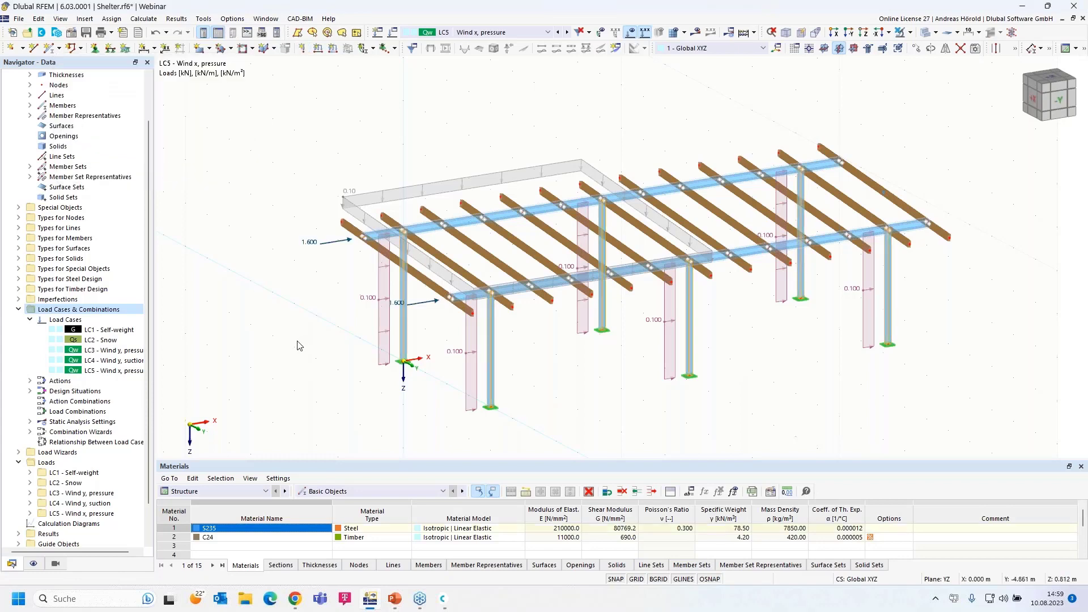
# Copy load case LC5 into a new LC6 and rename it 'Wind x, suction'
pyautogui.rightClick(117, 371)
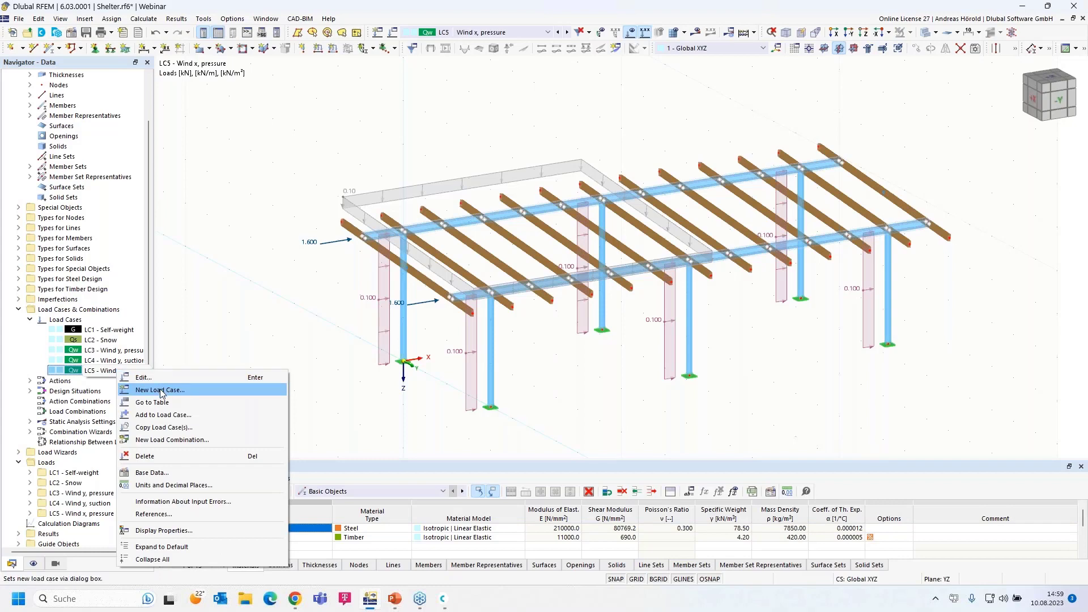
pyautogui.click(142, 378)
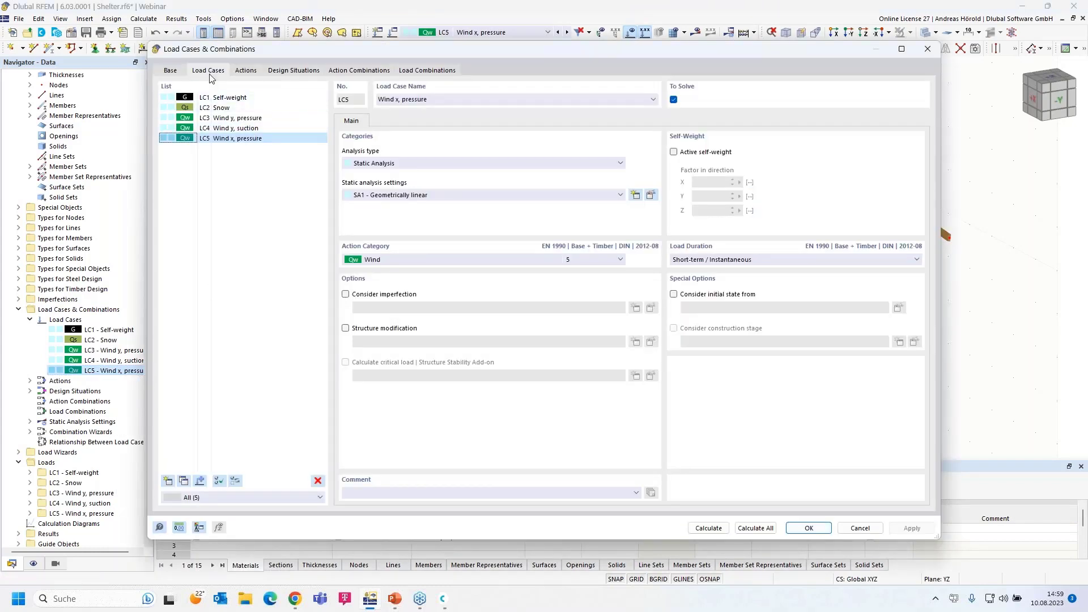
pyautogui.click(183, 481)
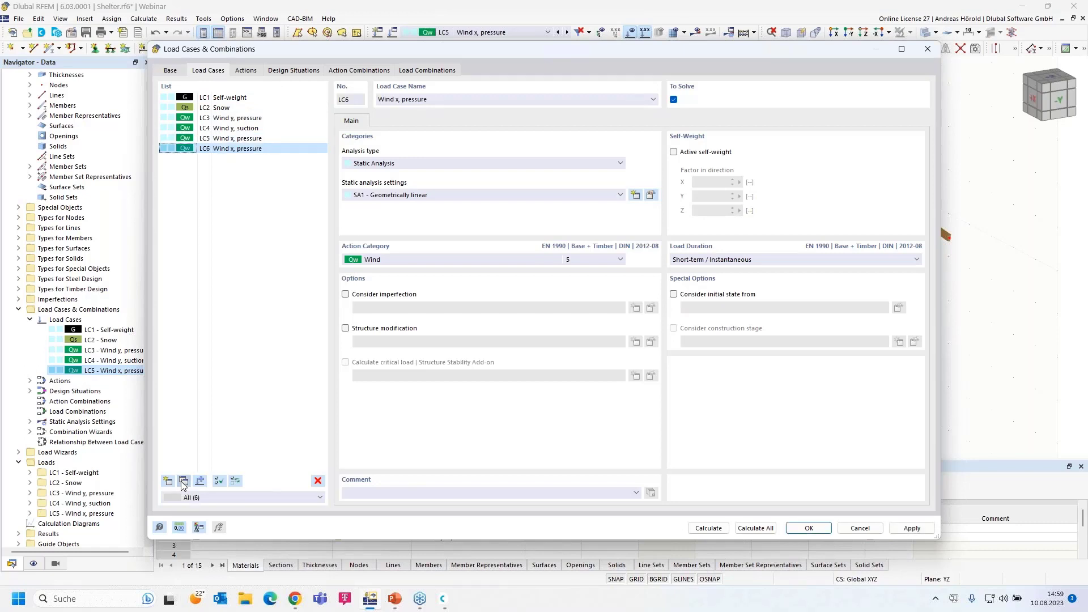
pyautogui.moveTo(403, 100); pyautogui.dragTo(476, 103)
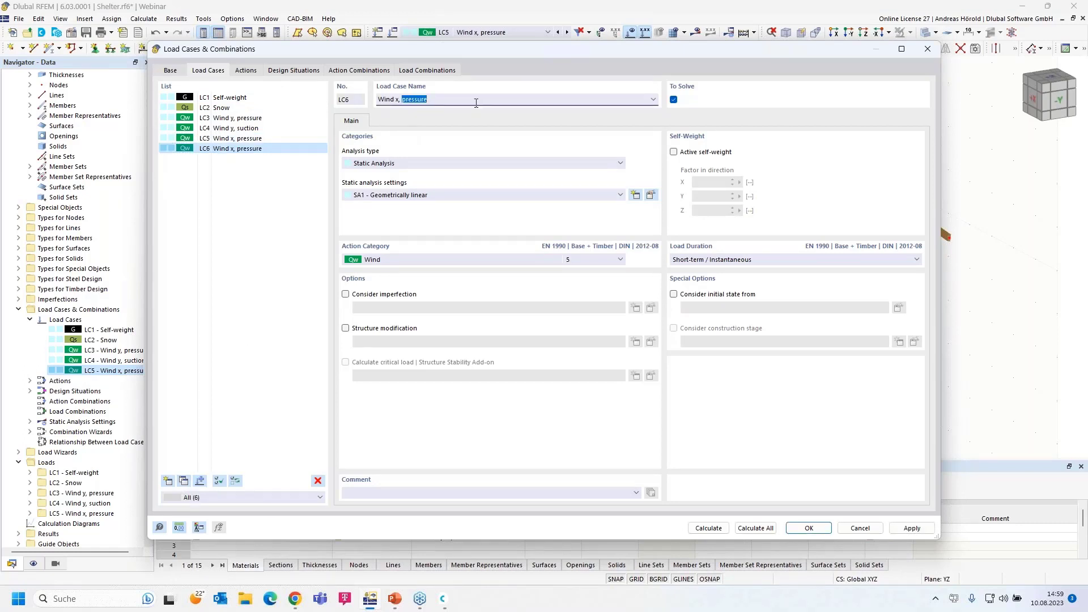
pyautogui.write('su')
pyautogui.click(809, 529)
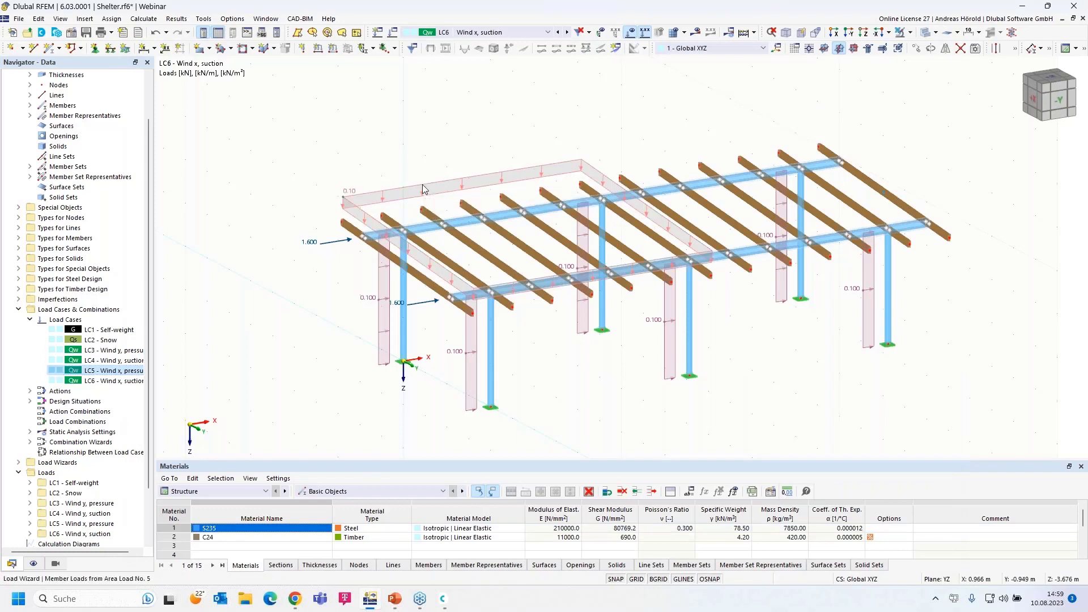
# Set the load magnitude p of area load wizard 5 to -0.2 kN/m²
pyautogui.doubleClick(423, 189)
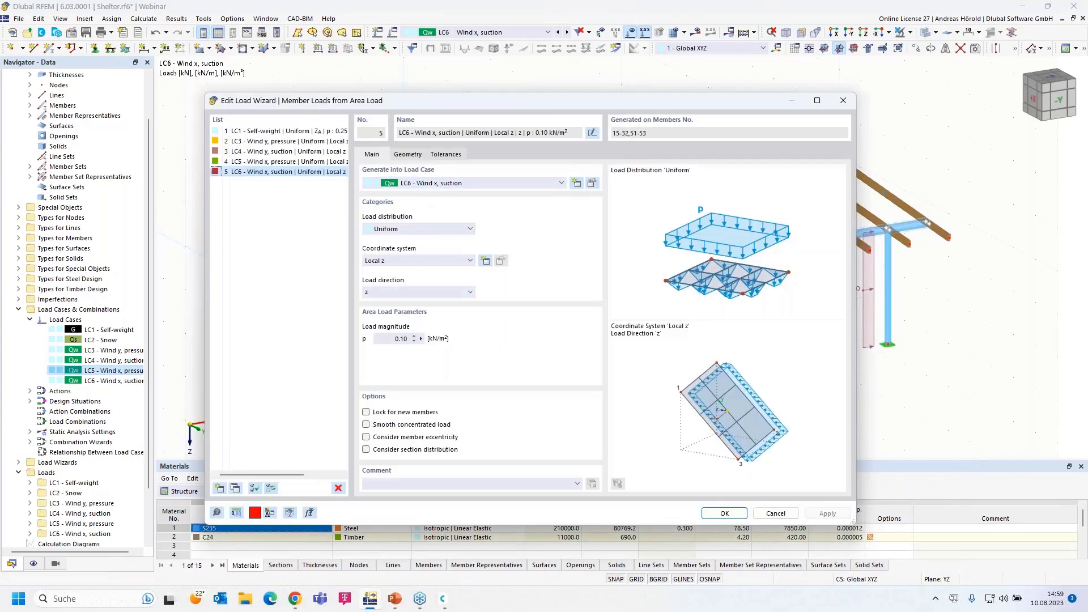
pyautogui.click(392, 340)
pyautogui.press('BackSpace')
pyautogui.write('-0,2')
pyautogui.click(723, 513)
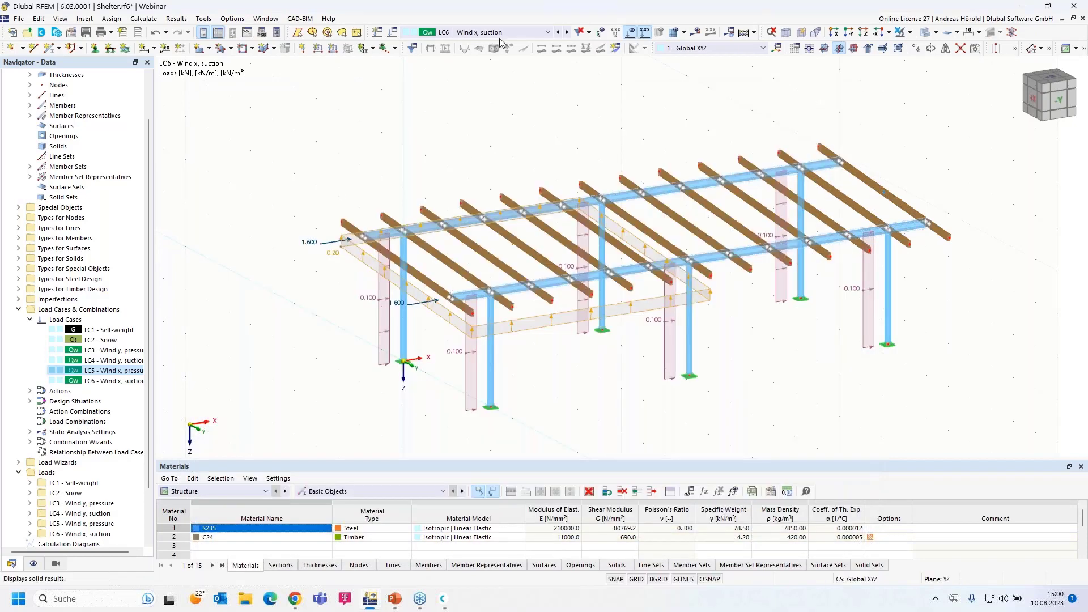
# Step back through LC5 and LC4 to LC3, then return to LC4 Wind y, suction
pyautogui.click(558, 33)
pyautogui.click(558, 32)
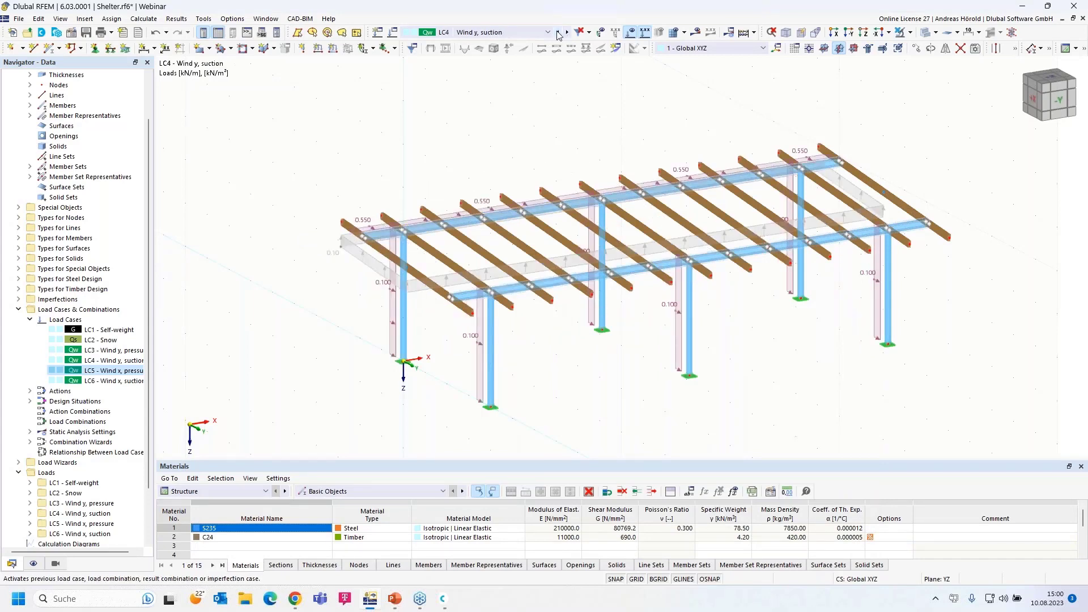
pyautogui.click(558, 33)
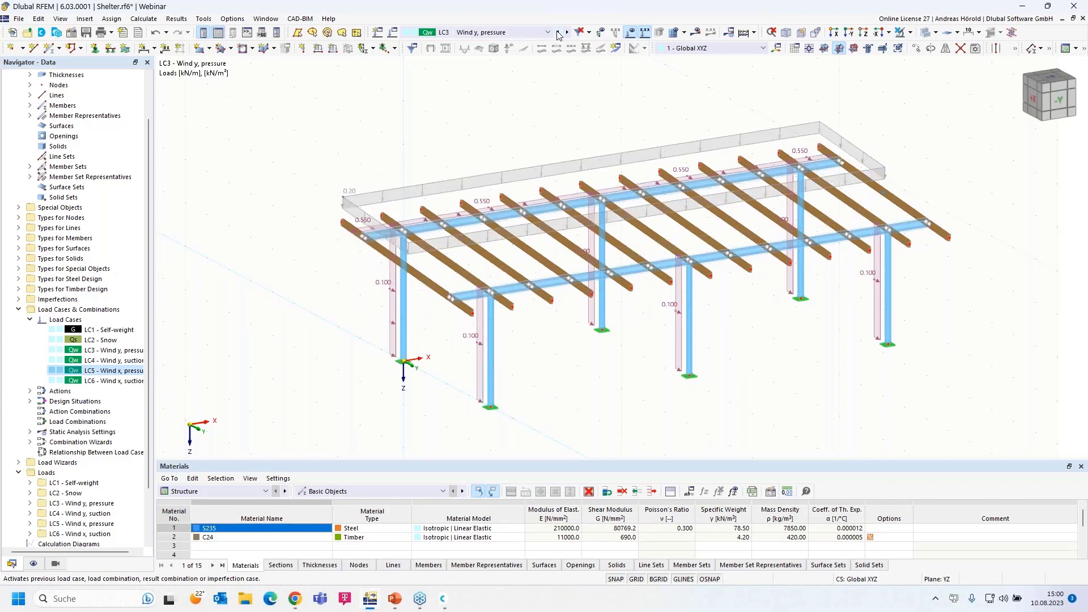
pyautogui.click(567, 32)
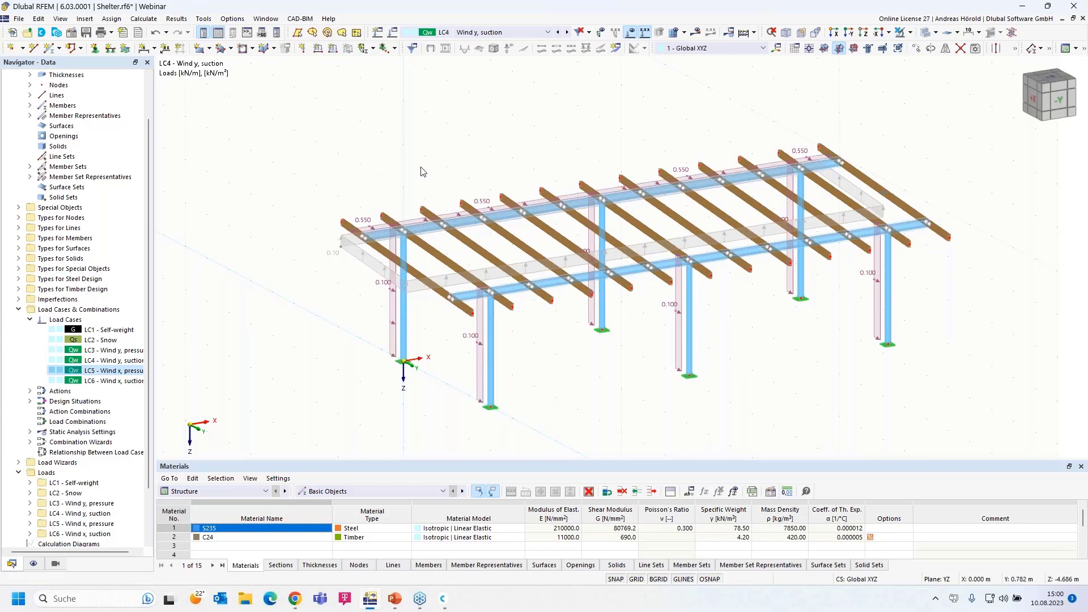
# Change area load wizard 3 to p = -0.3 kN/m², then step forward through LC5 to LC6
pyautogui.doubleClick(358, 251)
pyautogui.click(402, 338)
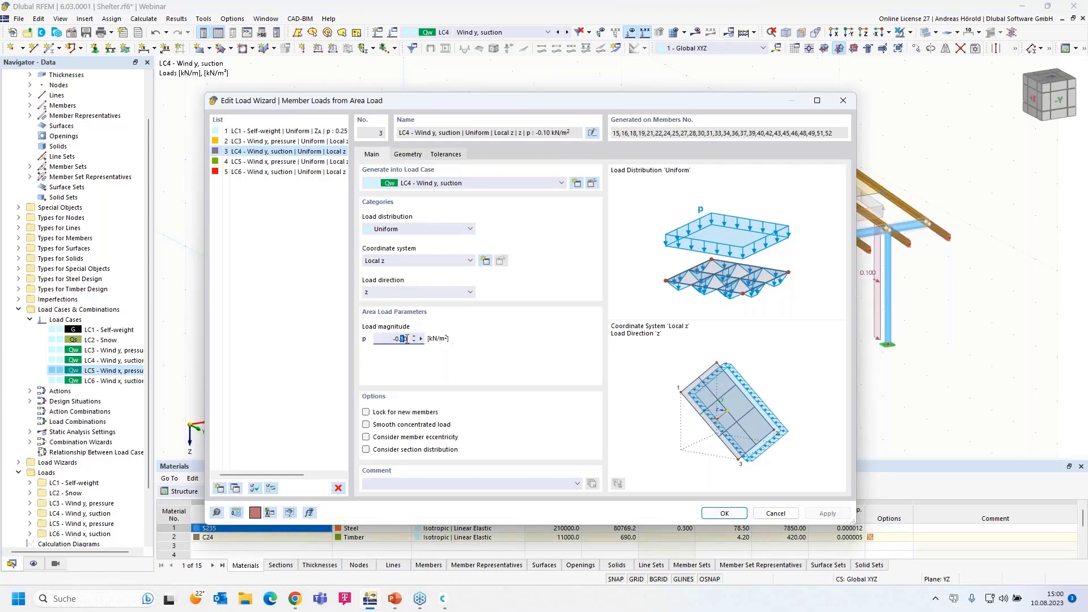
pyautogui.write('3')
pyautogui.click(729, 514)
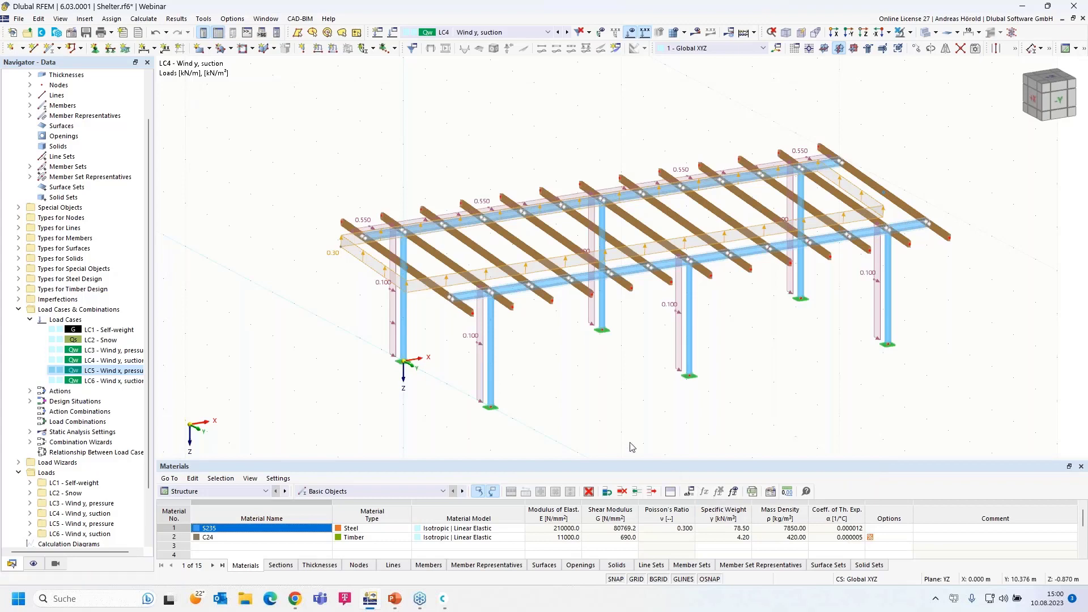
pyautogui.click(568, 32)
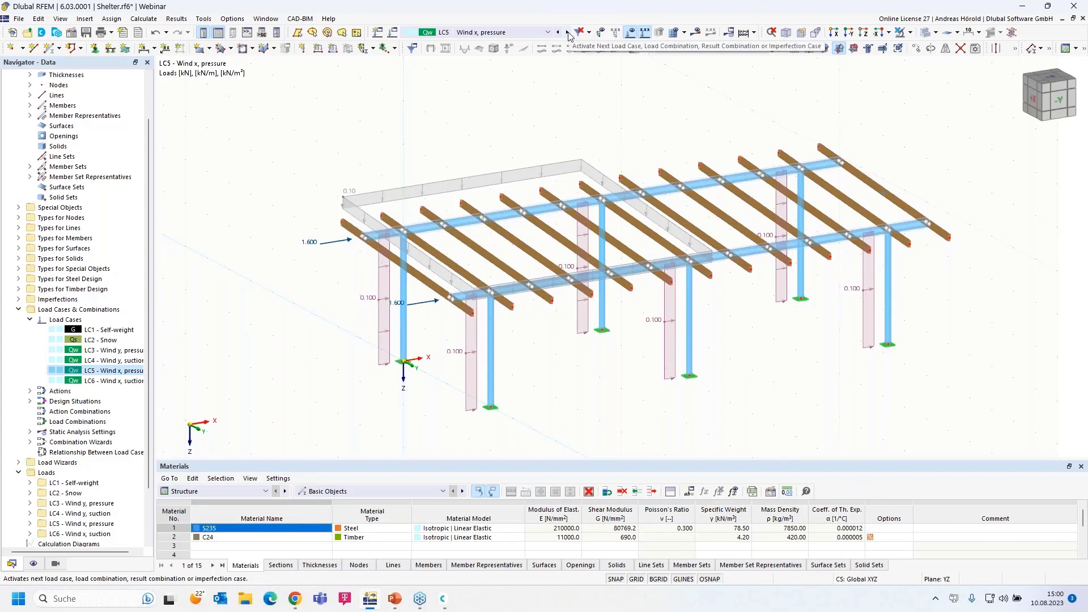
pyautogui.click(567, 33)
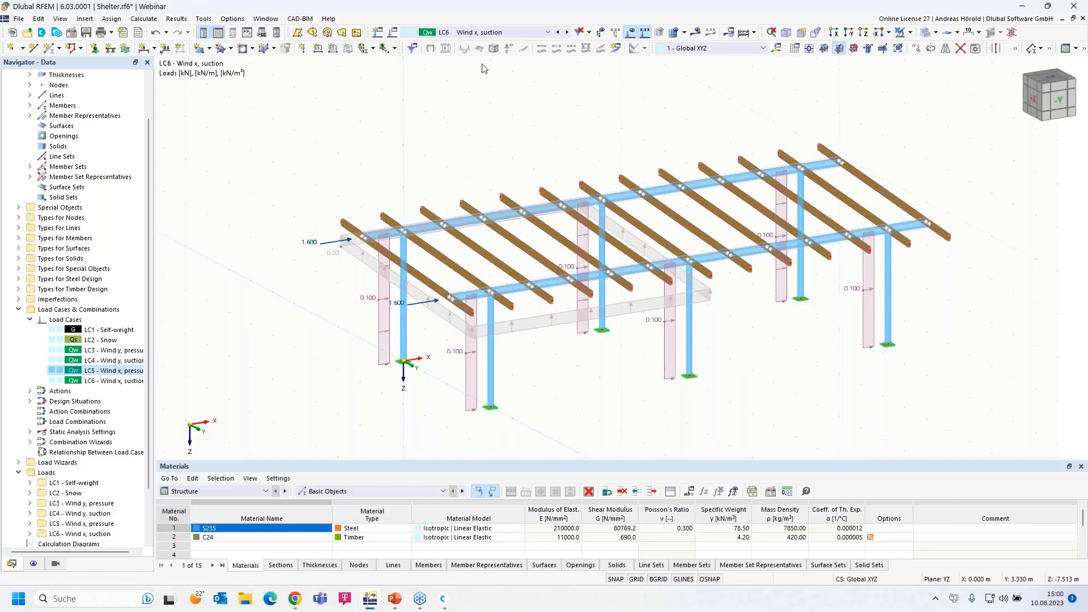
# Generate the 50 load combinations, show LC1 and LC2 Snow, and open the load case list
pyautogui.click(507, 31)
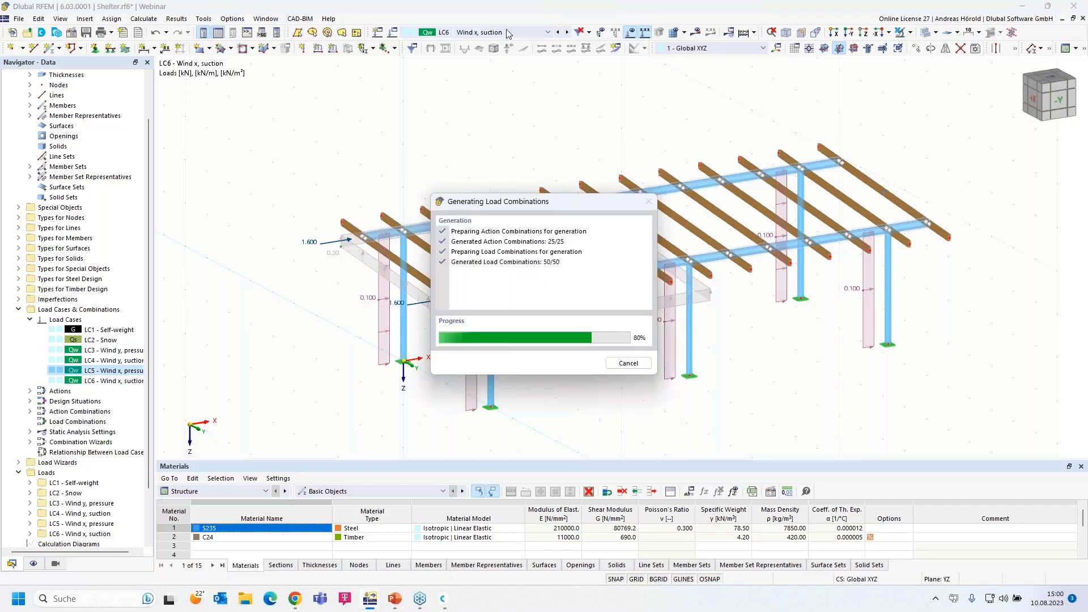
pyautogui.click(527, 41)
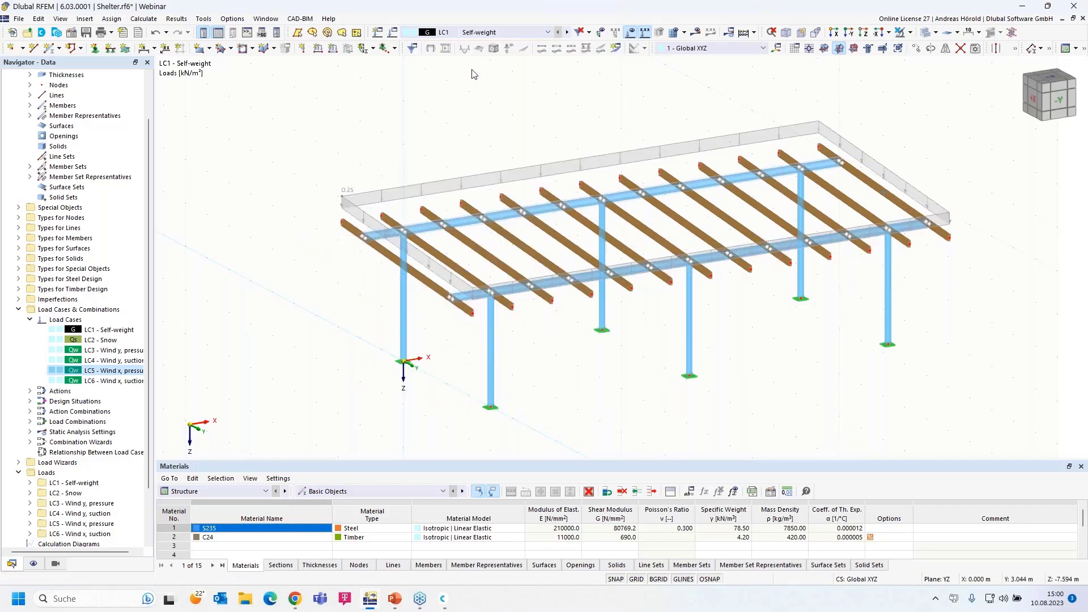
pyautogui.click(567, 32)
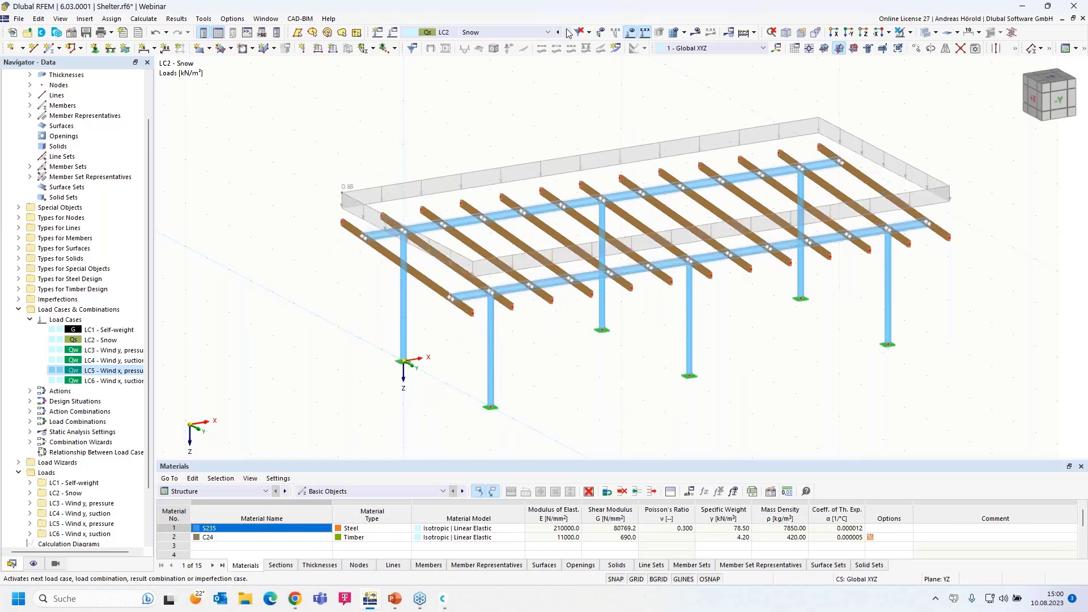
pyautogui.click(515, 32)
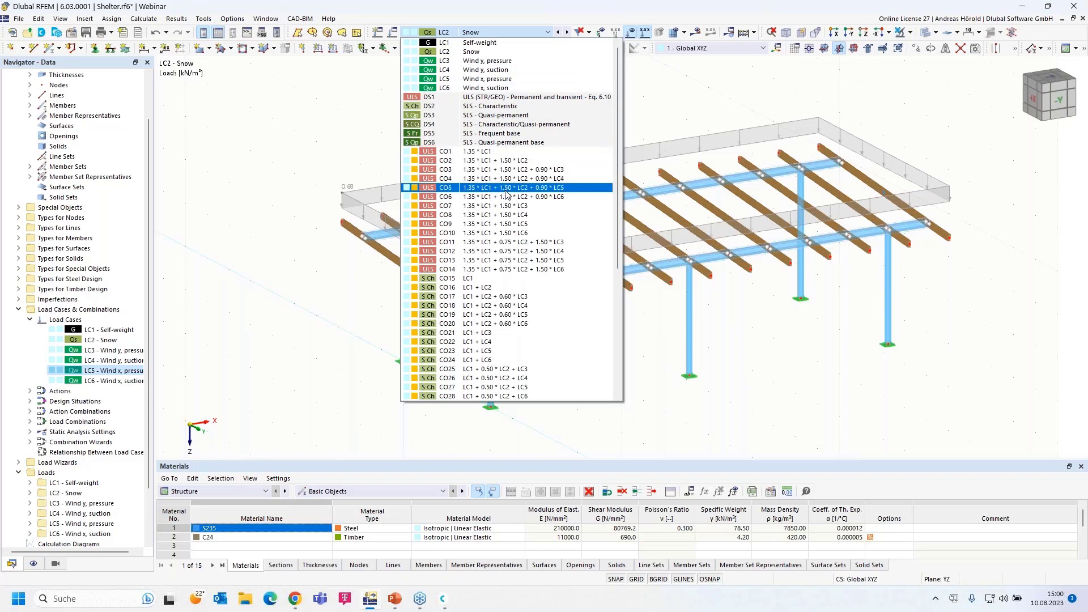
pyautogui.scroll(-7, 502, 238)
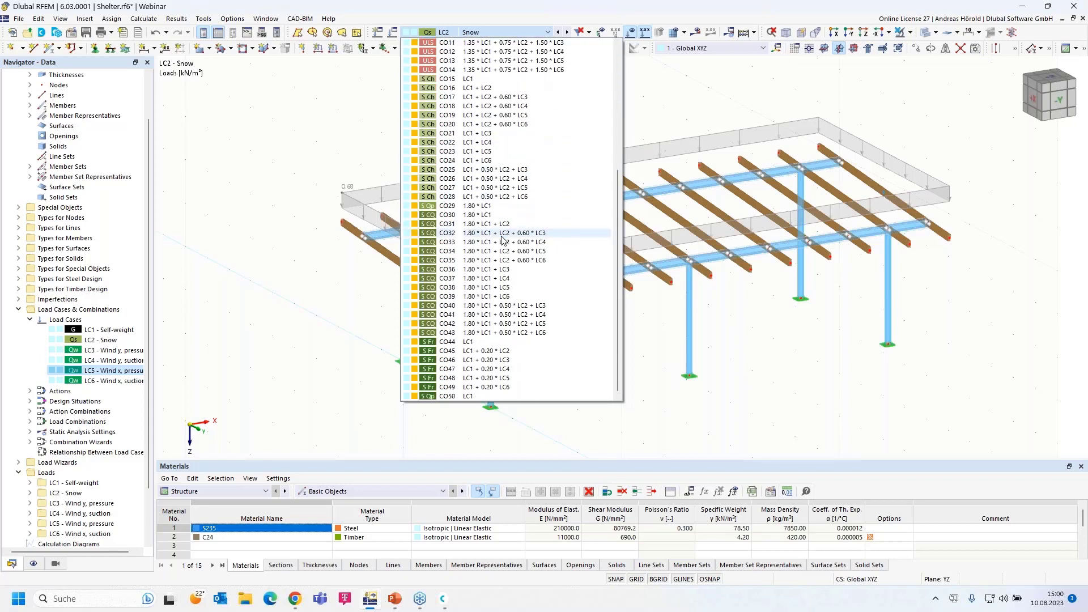
# Scroll through combinations CO1–CO50 and close the list with LC2 Snow still displayed
pyautogui.scroll(7, 502, 238)
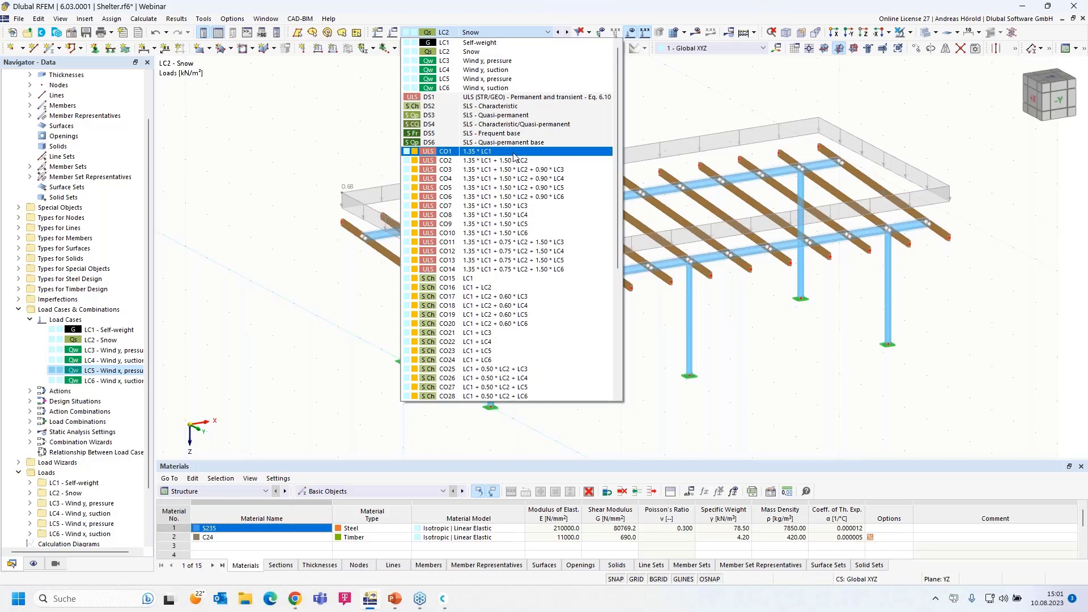
pyautogui.click(650, 112)
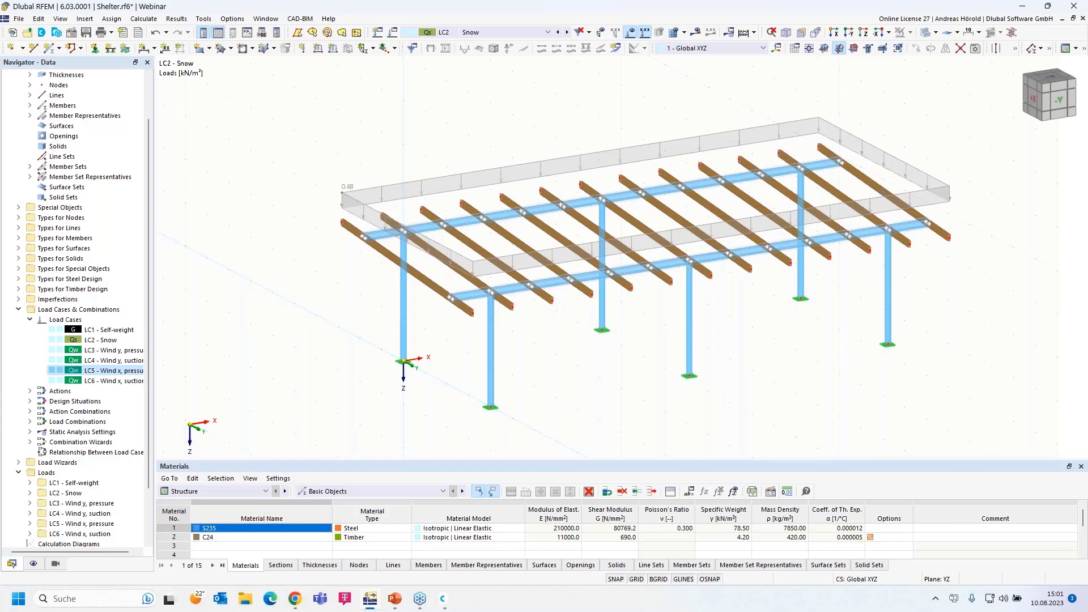
# Start the PowerPoint slideshow and advance to slide 5, 'Book your free Online Appointment!'
pyautogui.hotkey('alt', 'Tab')
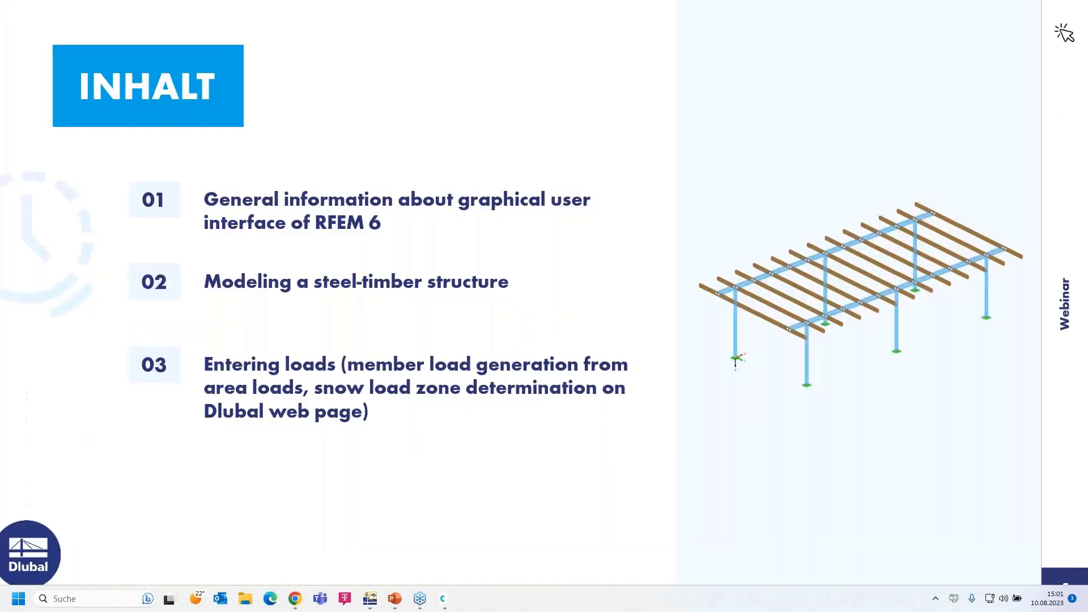
pyautogui.click(873, 482)
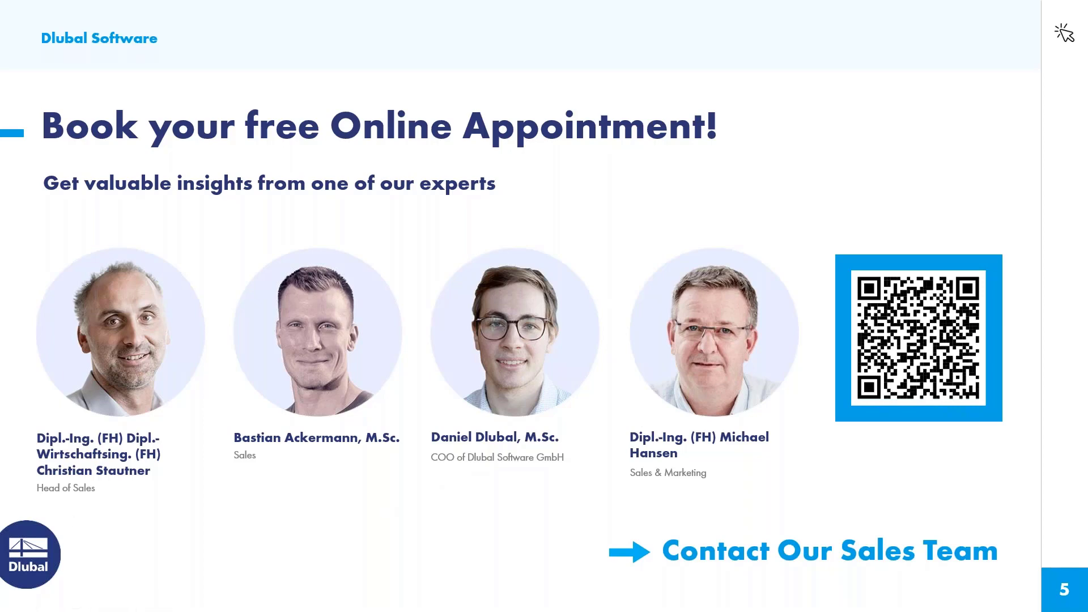
# Switch to the browser and set the Dlubal website language to English
pyautogui.hotkey('alt', 'Tab')
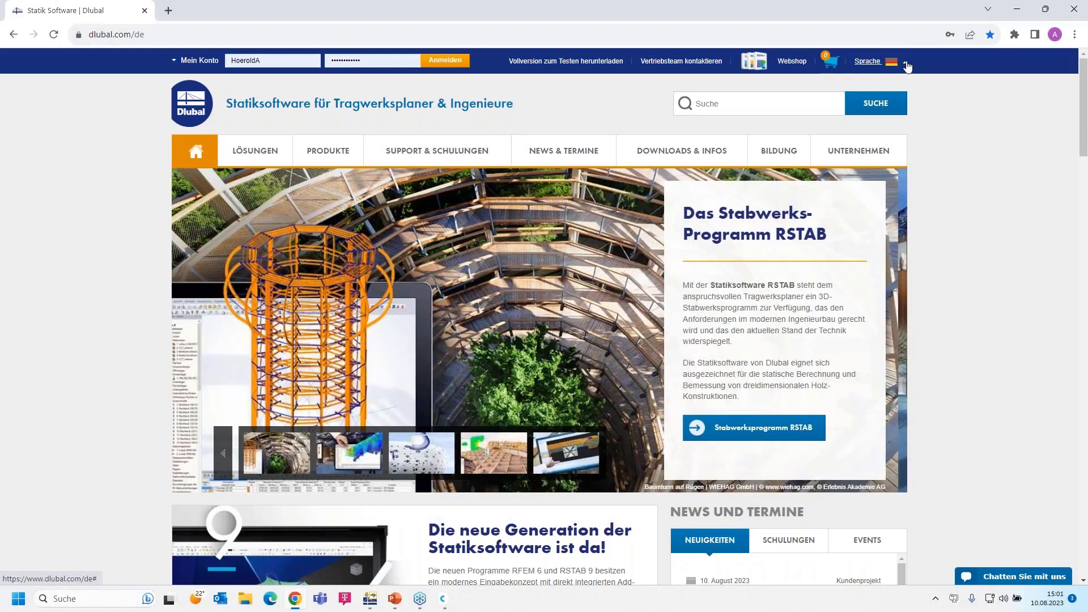
pyautogui.click(908, 66)
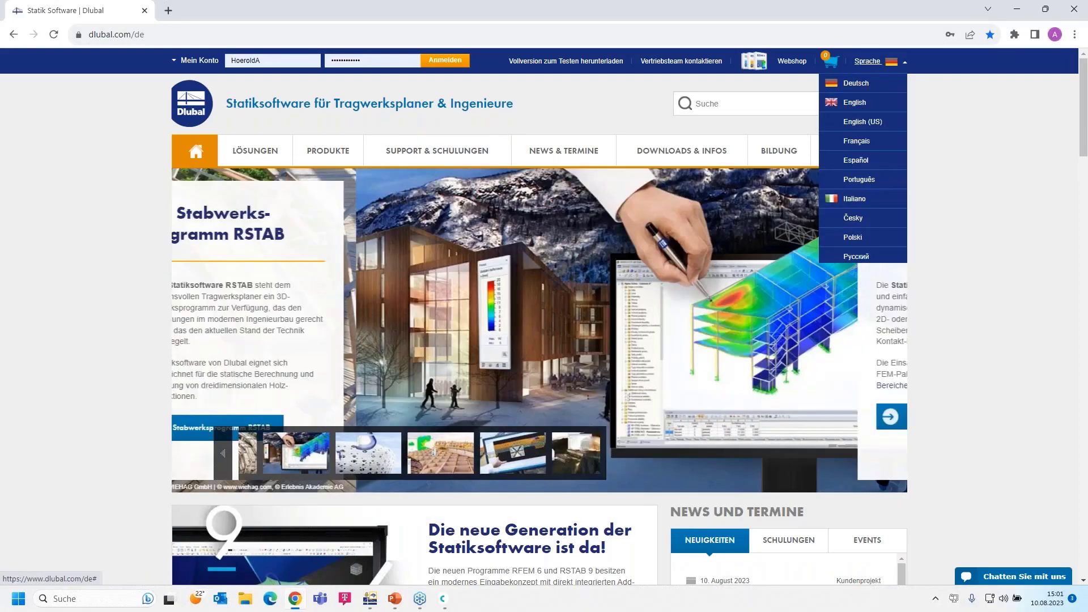
pyautogui.click(844, 97)
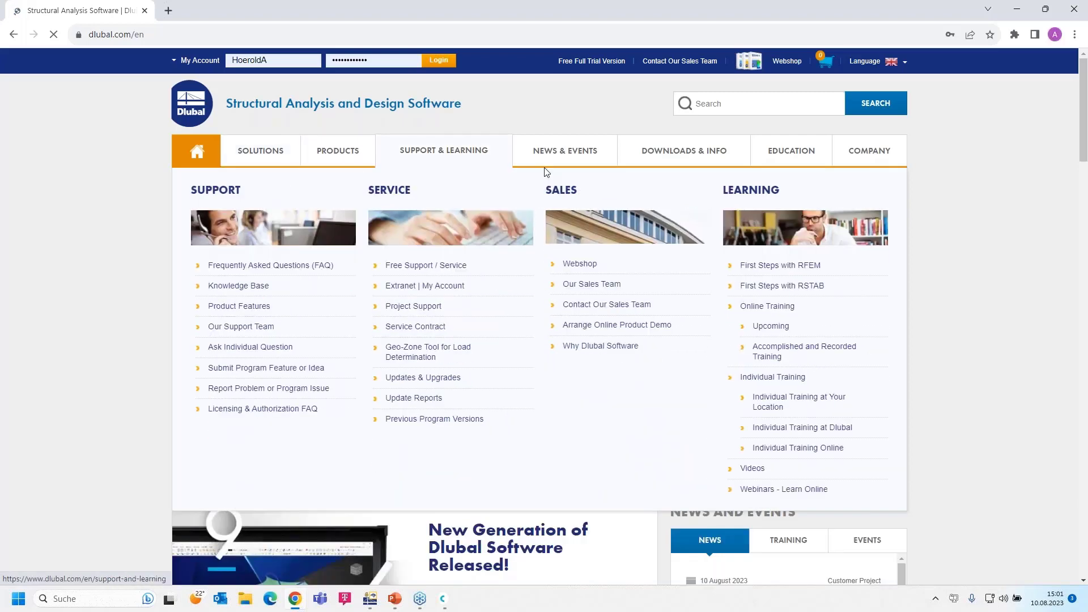
# Open News & Events > Webinars and select the 'Part 1: Modeling, Load Input' webinar
pyautogui.moveTo(547, 151)
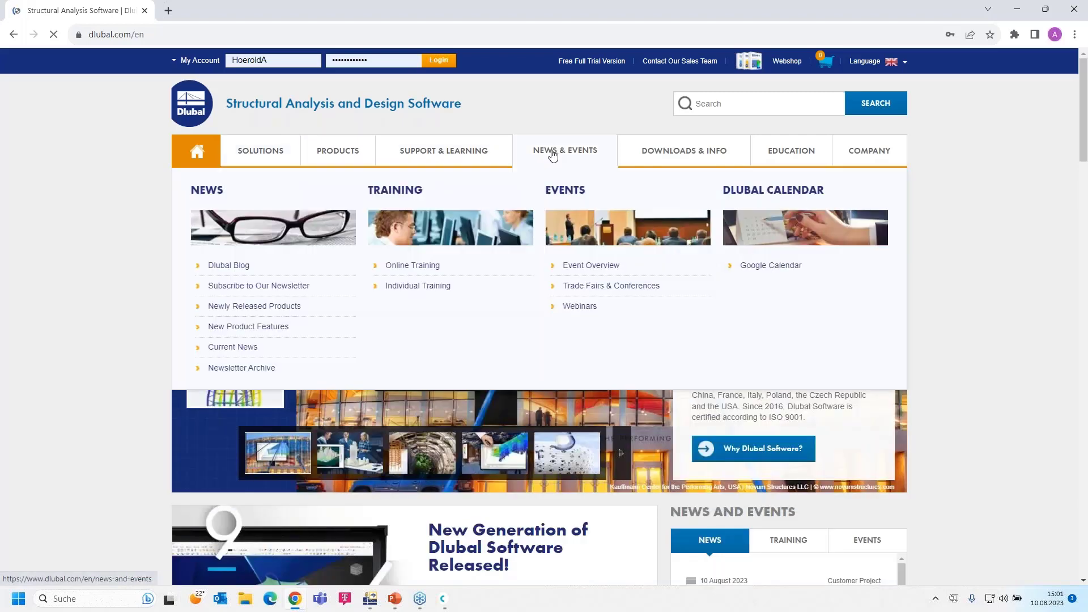
pyautogui.click(581, 306)
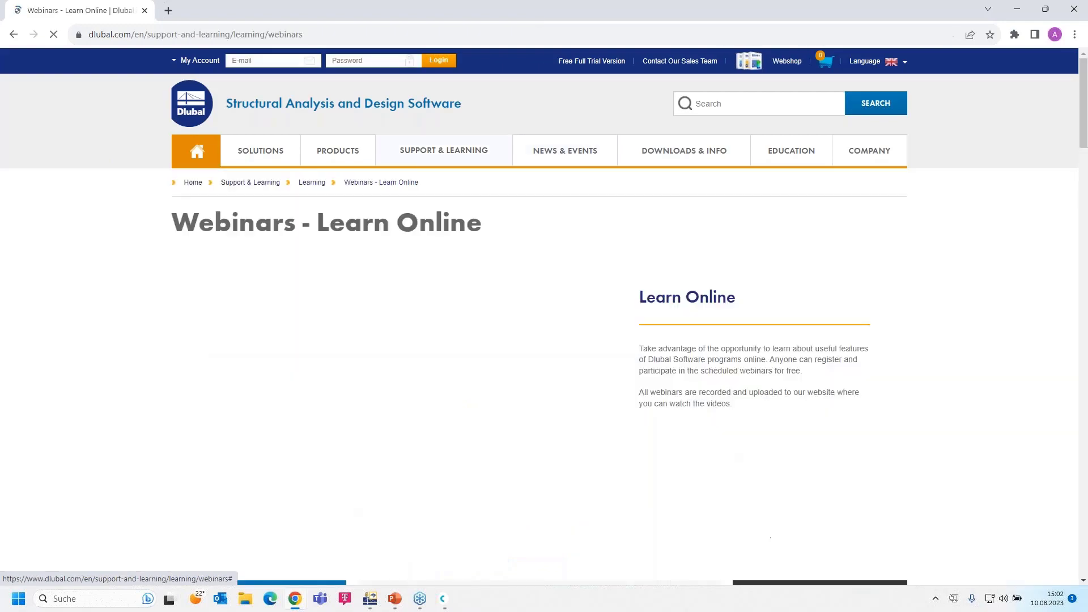
pyautogui.scroll(-8, 581, 307)
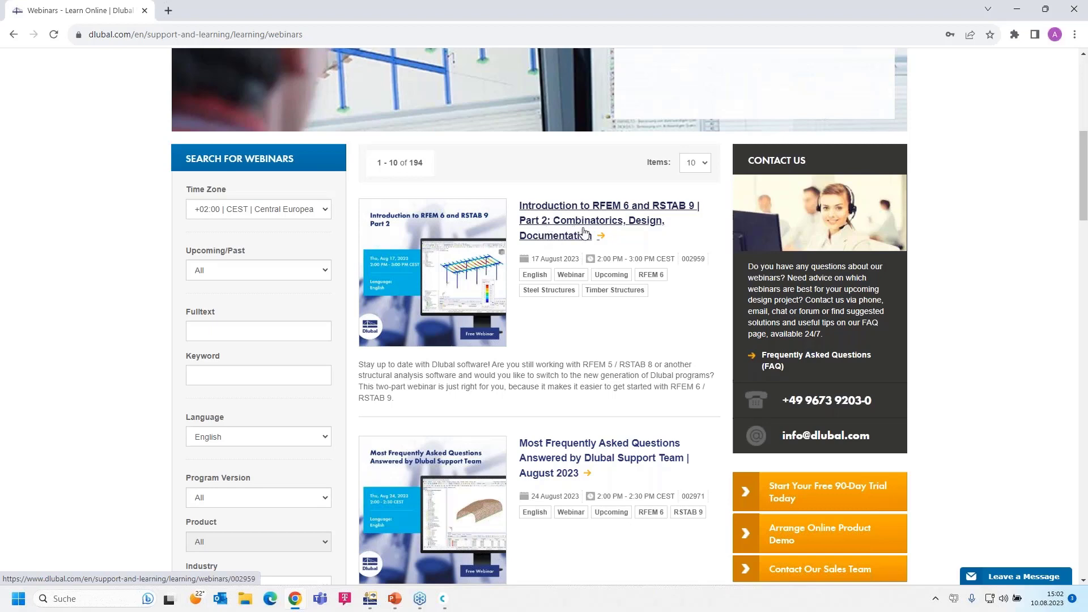
pyautogui.scroll(-2, 570, 265)
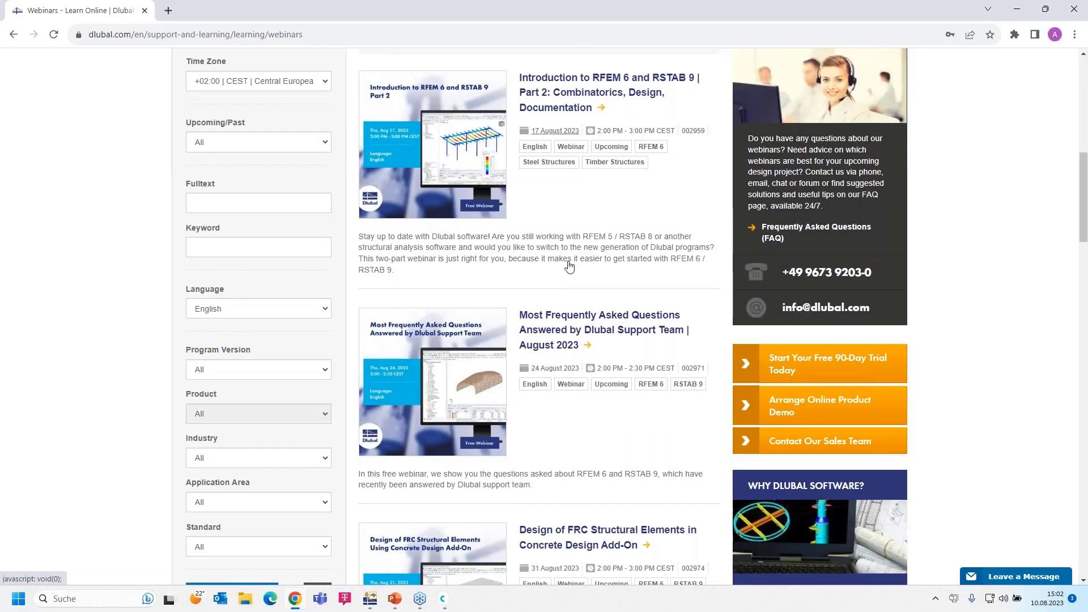
pyautogui.scroll(-1, 569, 265)
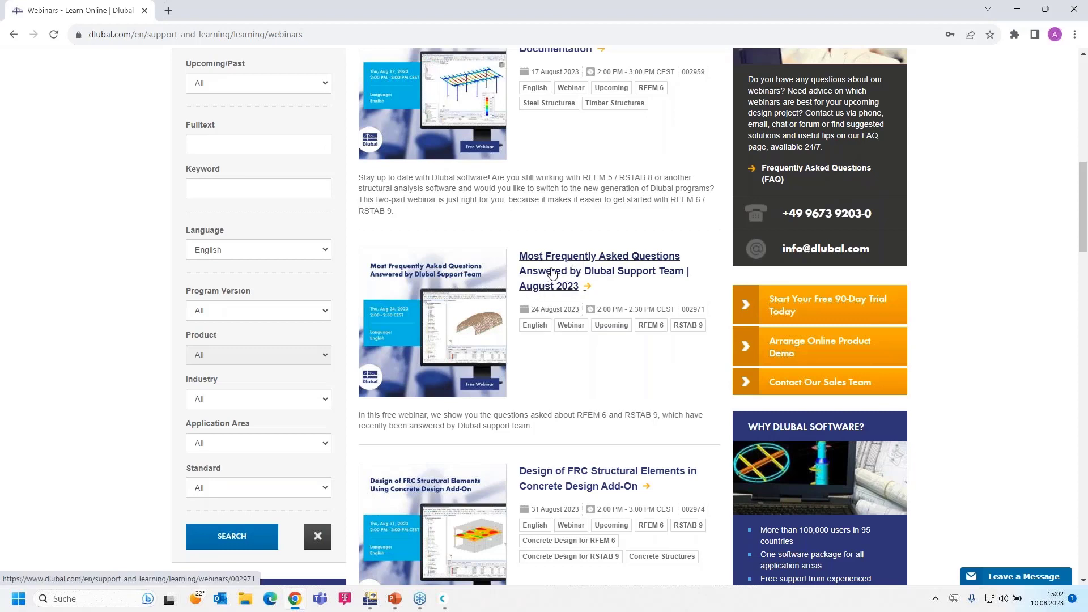
pyautogui.scroll(-1, 547, 266)
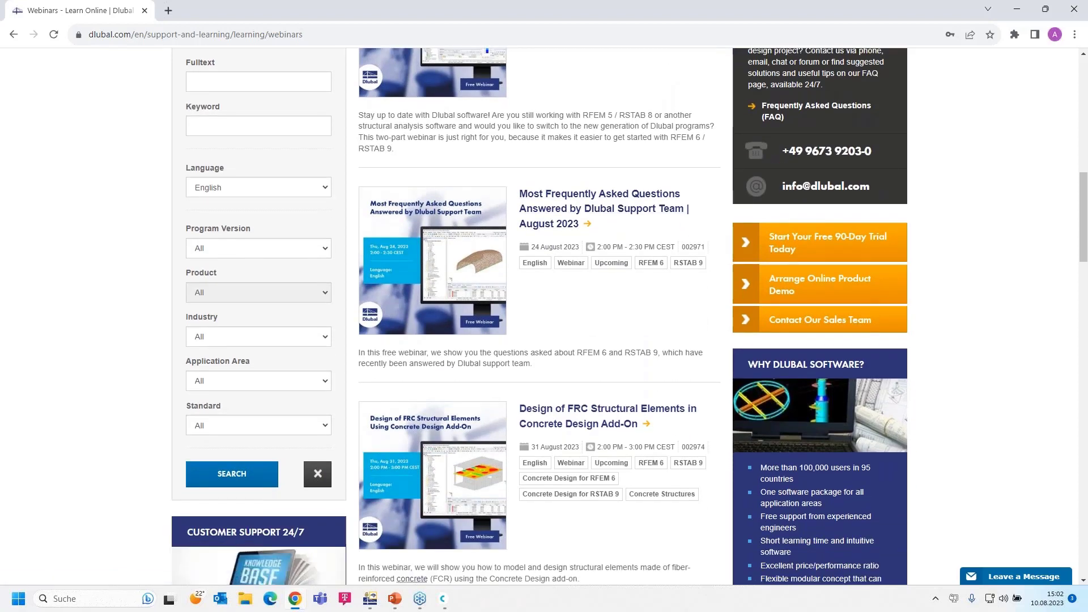
pyautogui.scroll(1, 539, 248)
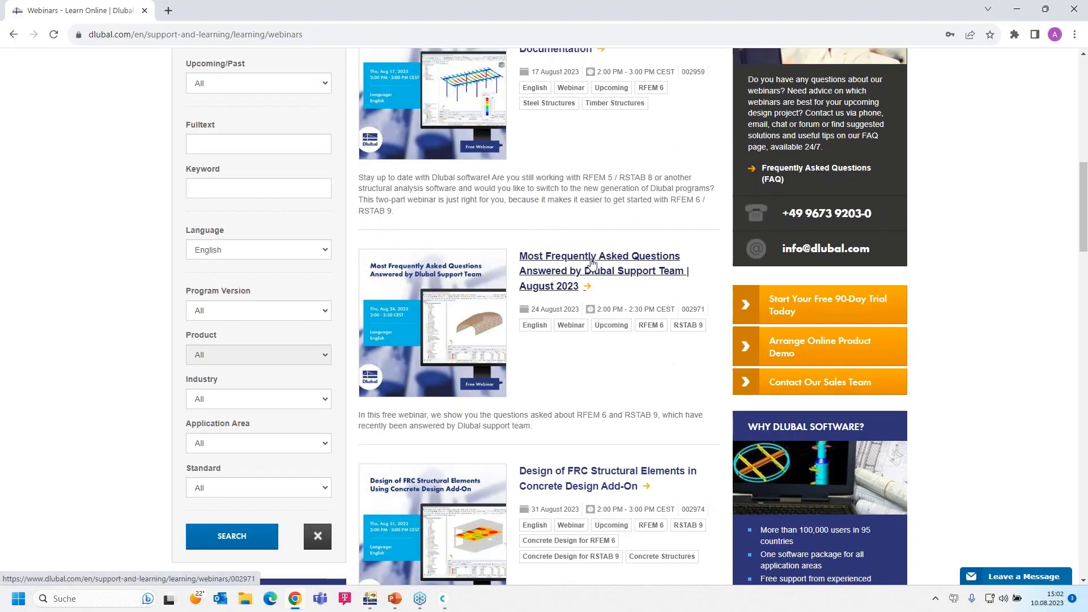
pyautogui.scroll(-4, 571, 307)
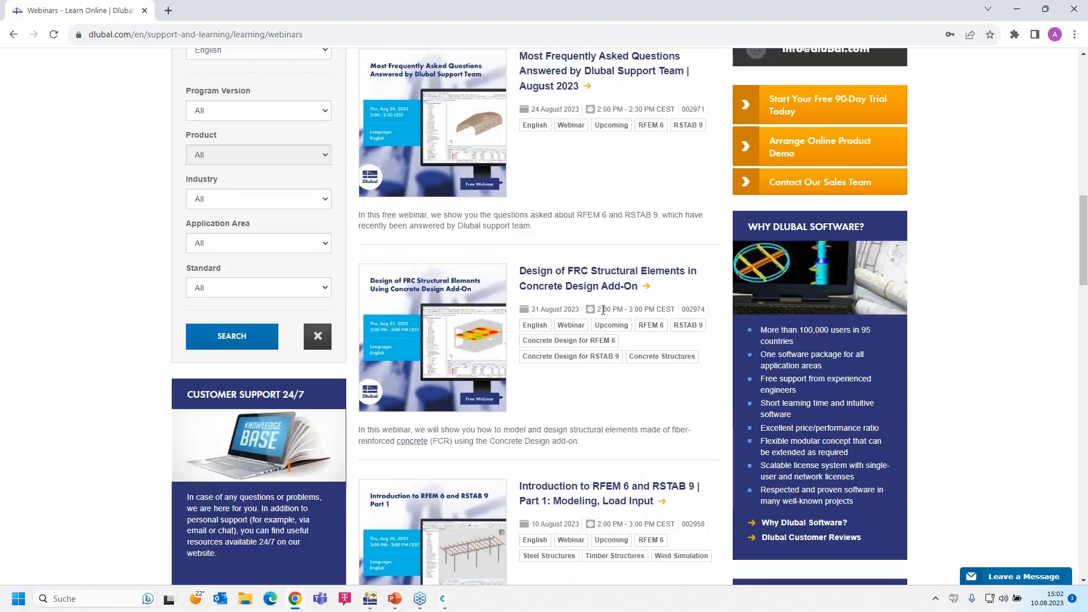
pyautogui.scroll(-2, 571, 306)
pyautogui.scroll(2, 578, 289)
pyautogui.scroll(-1, 589, 277)
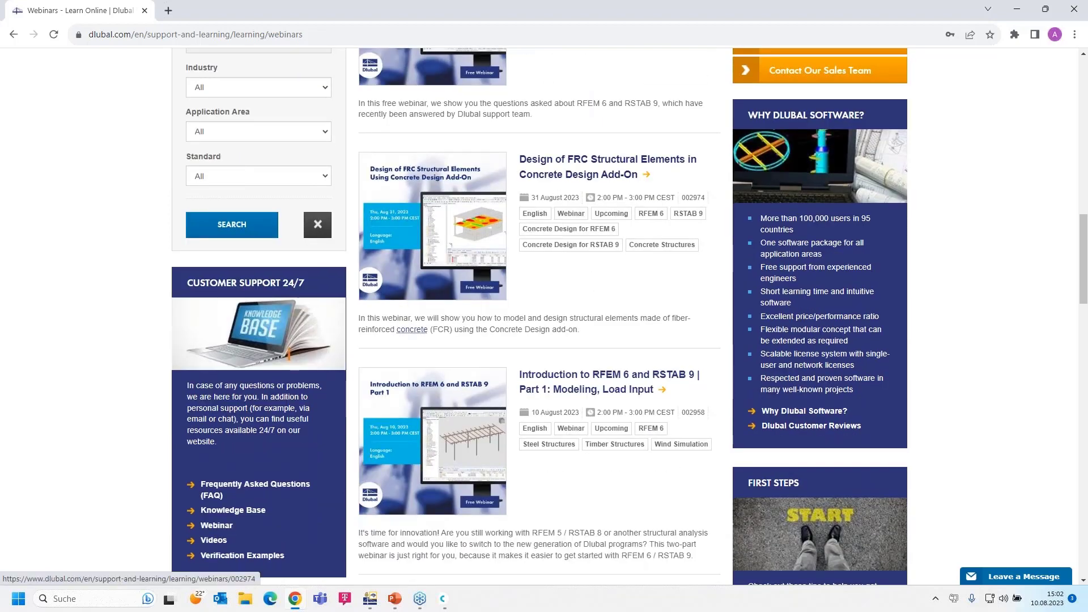
pyautogui.click(567, 379)
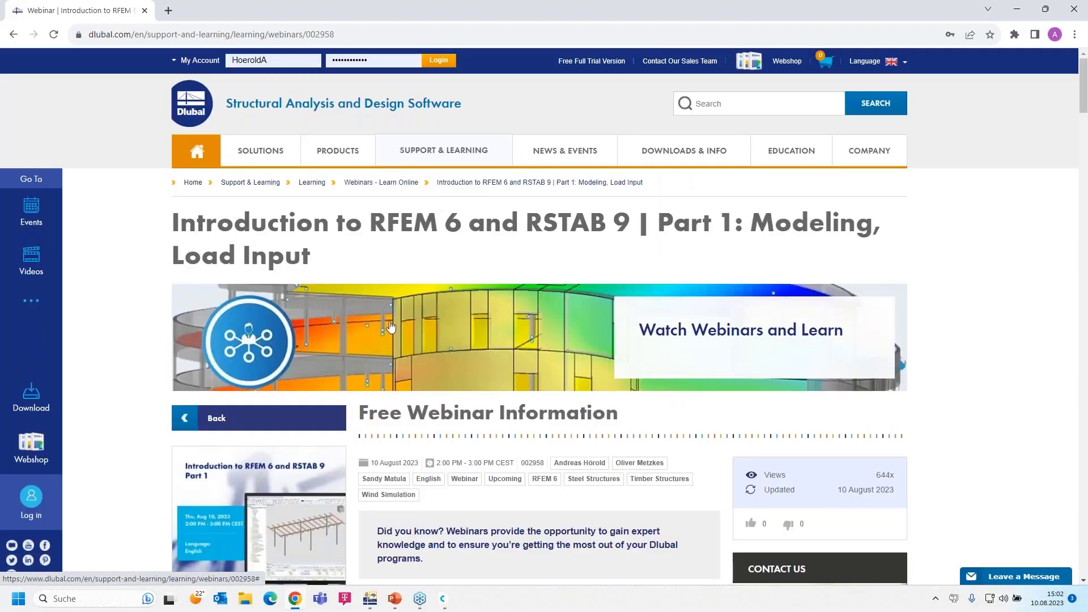
# Scroll the Part 1 webinar page through Speakers, Downloads, Models to Download and Recommended Events
pyautogui.scroll(-1, 392, 328)
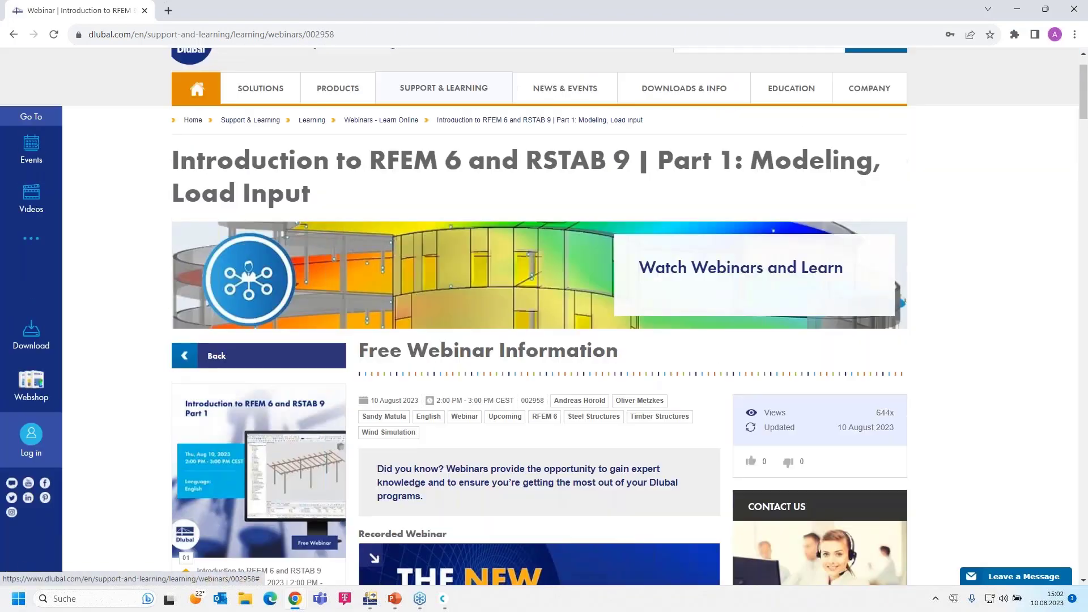
pyautogui.scroll(-4, 406, 318)
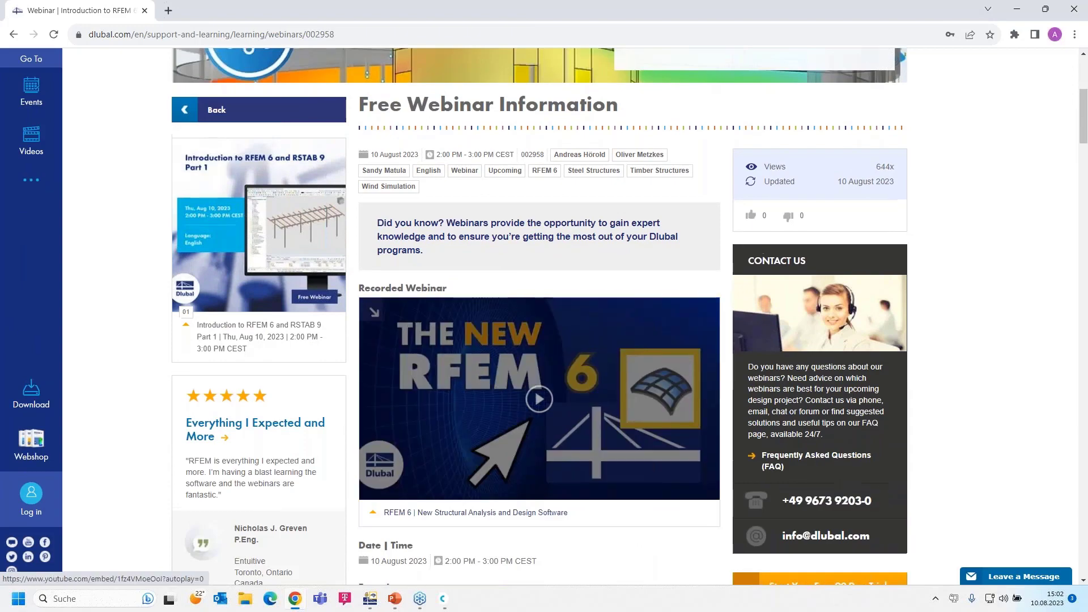
pyautogui.scroll(1, 566, 499)
pyautogui.scroll(-1, 515, 459)
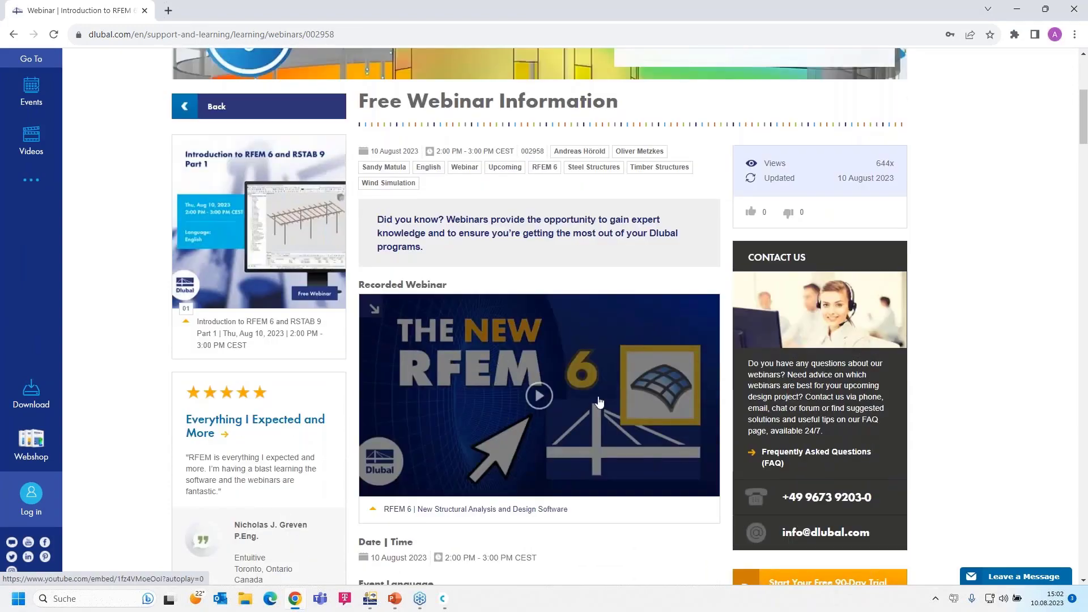
pyautogui.scroll(-15, 473, 407)
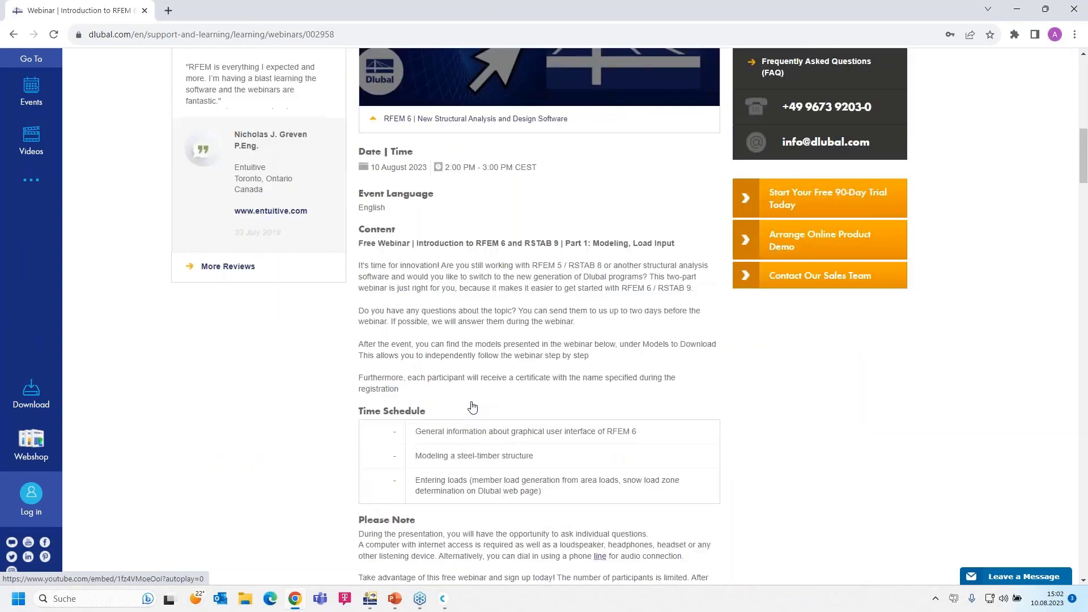
pyautogui.scroll(-2, 414, 453)
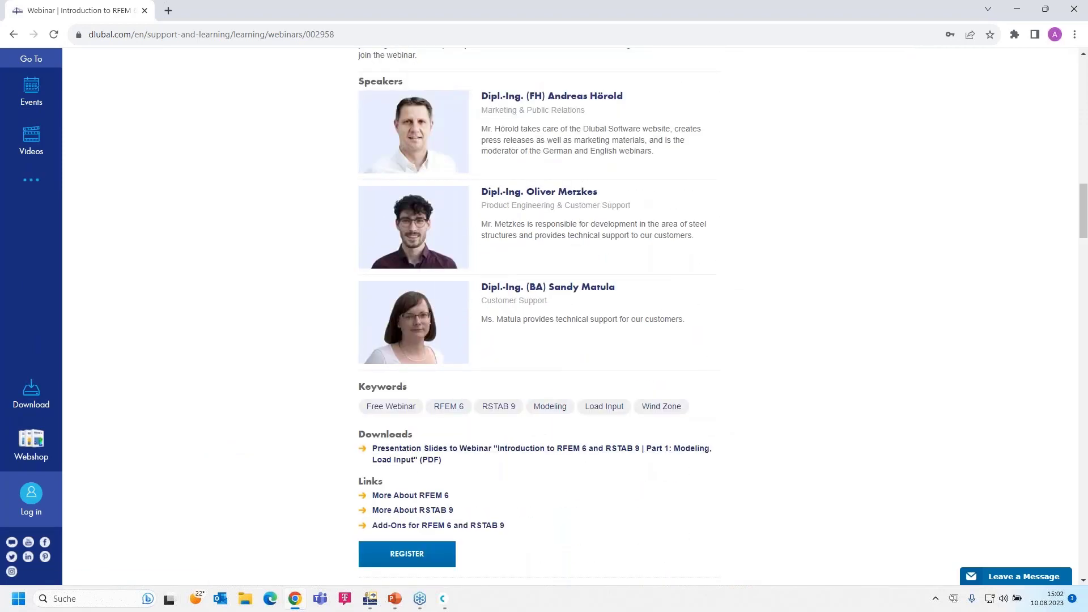
pyautogui.scroll(-10, 414, 453)
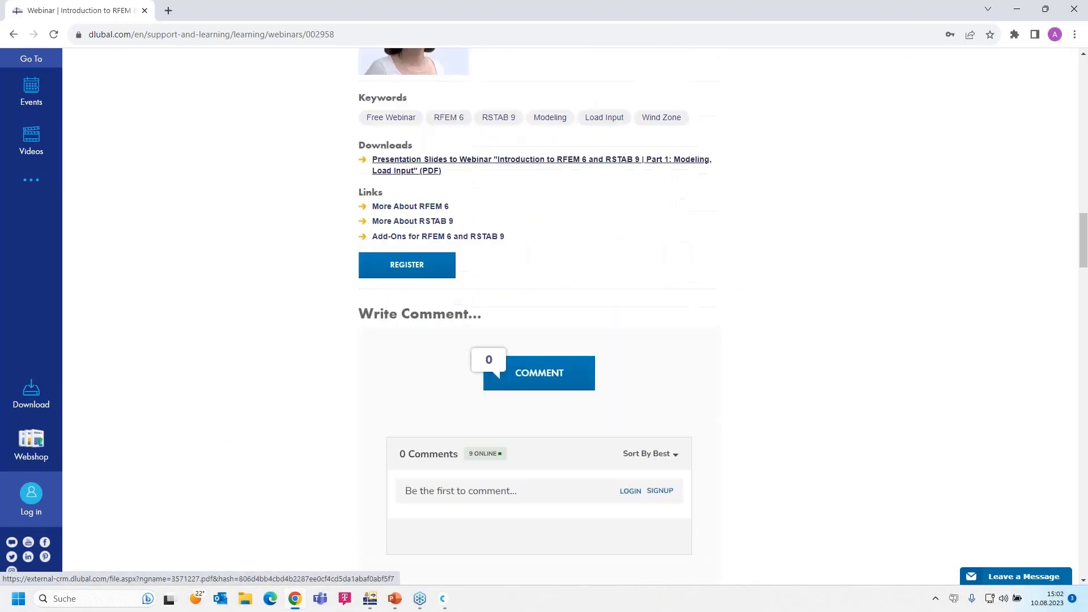
pyautogui.scroll(-13, 274, 436)
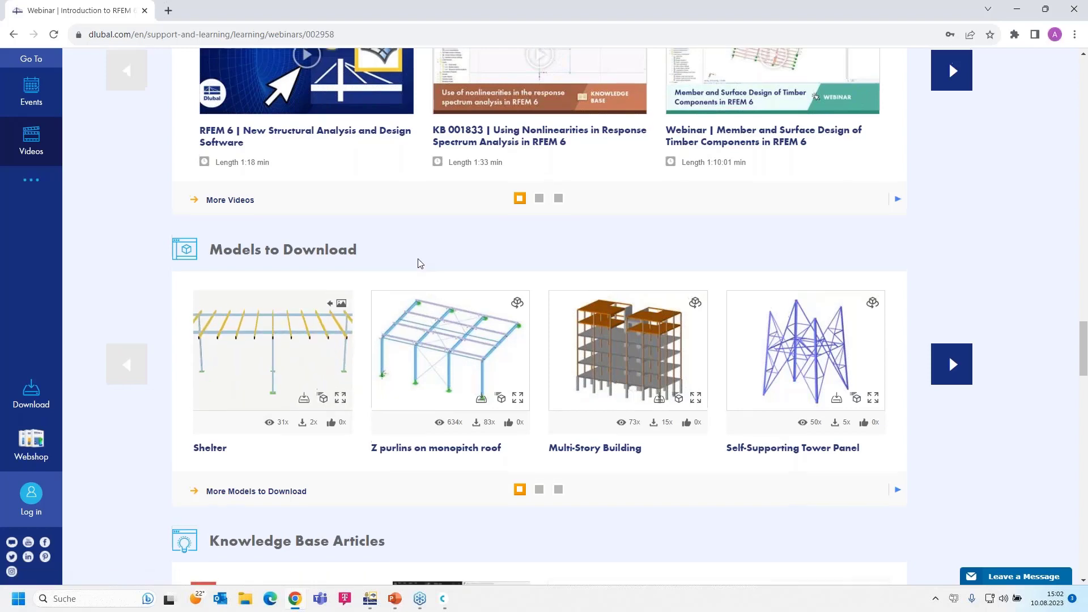
pyautogui.scroll(10, 416, 264)
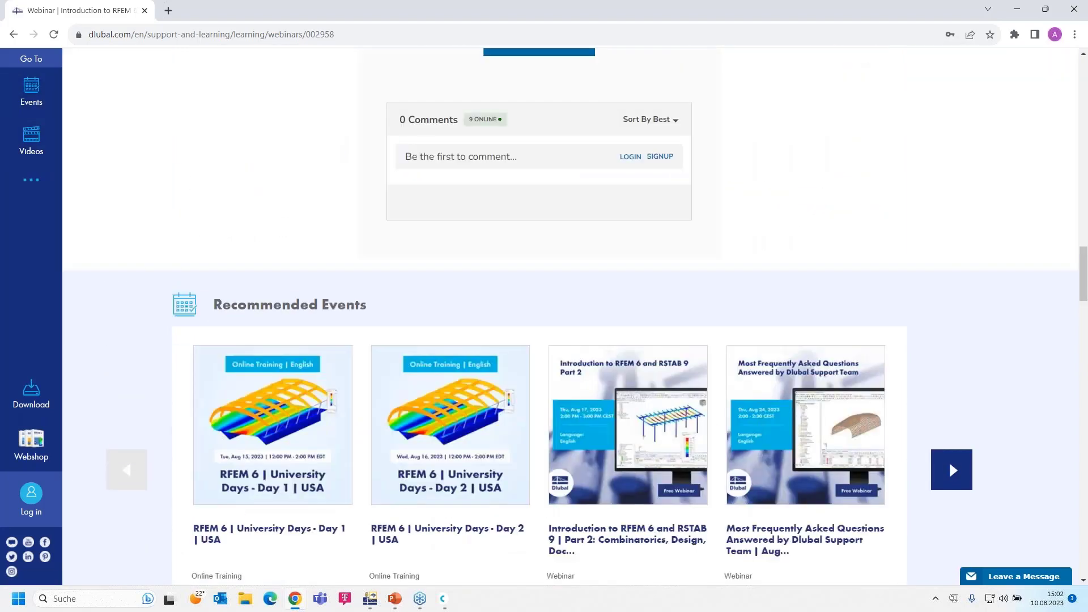